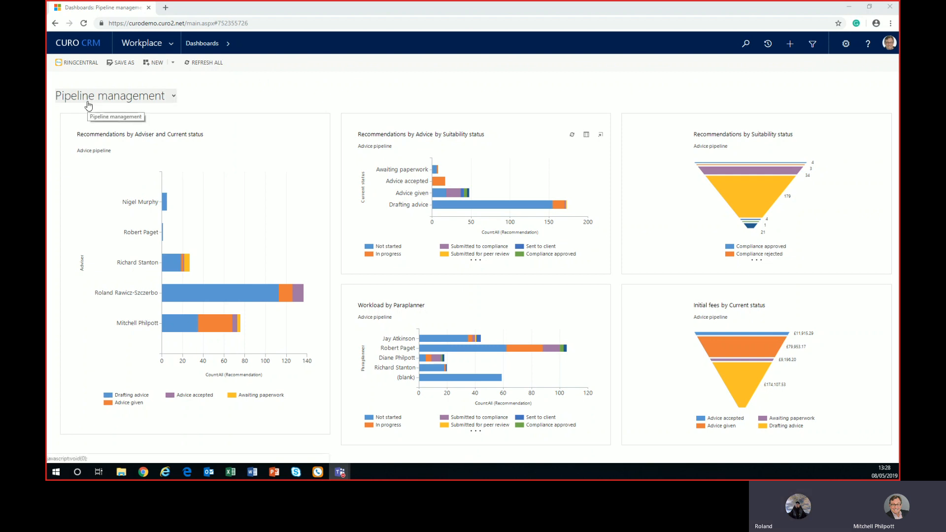
- Open the records behind the Recommendations by Advice by Suitability status chart in their own window and enlarge it
{"action": "left_click", "coordinate": [586, 136]}
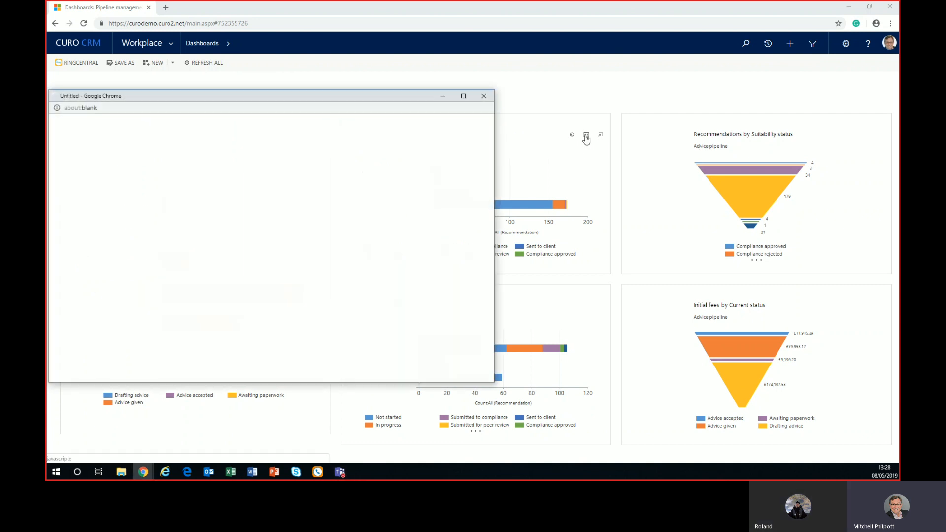
{"action": "left_click_drag", "start_coordinate": [363, 95], "coordinate": [620, 69]}
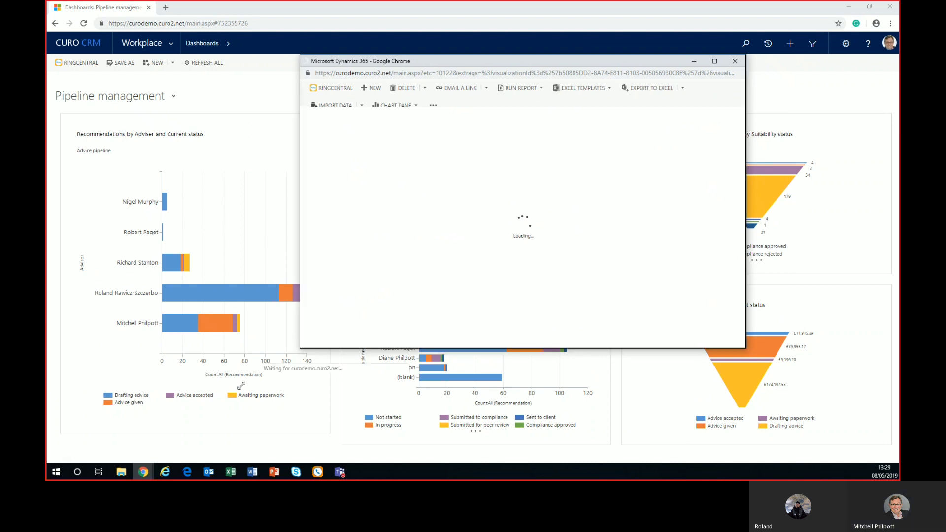
{"action": "left_click_drag", "start_coordinate": [436, 65], "coordinate": [505, 39]}
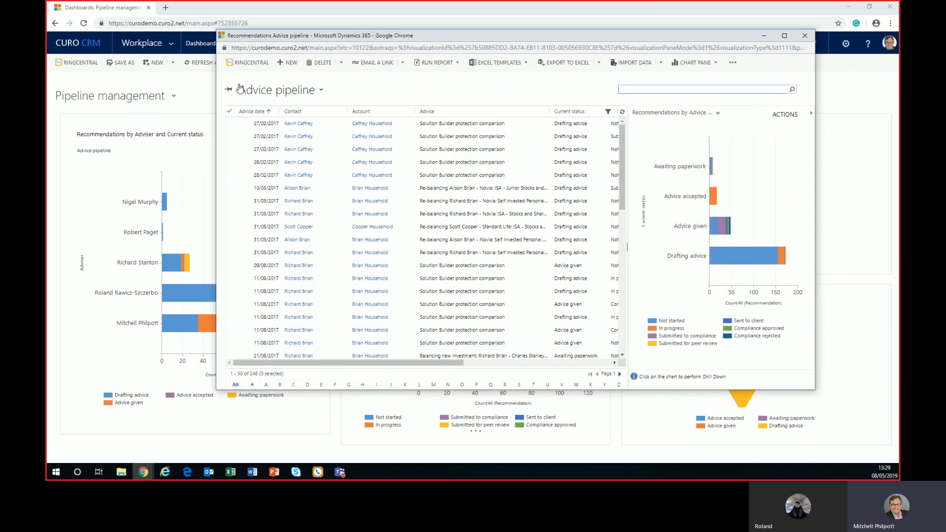
{"action": "left_click", "coordinate": [290, 89]}
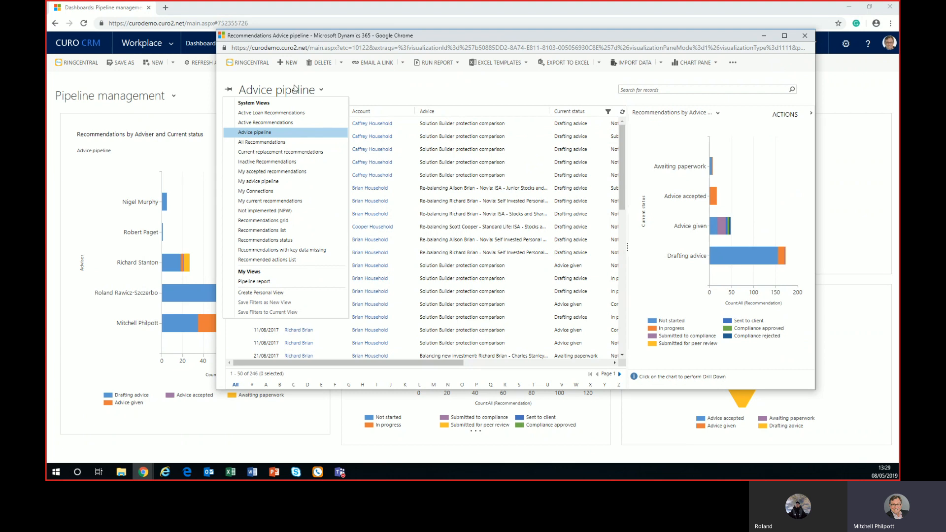
{"action": "left_click", "coordinate": [364, 88]}
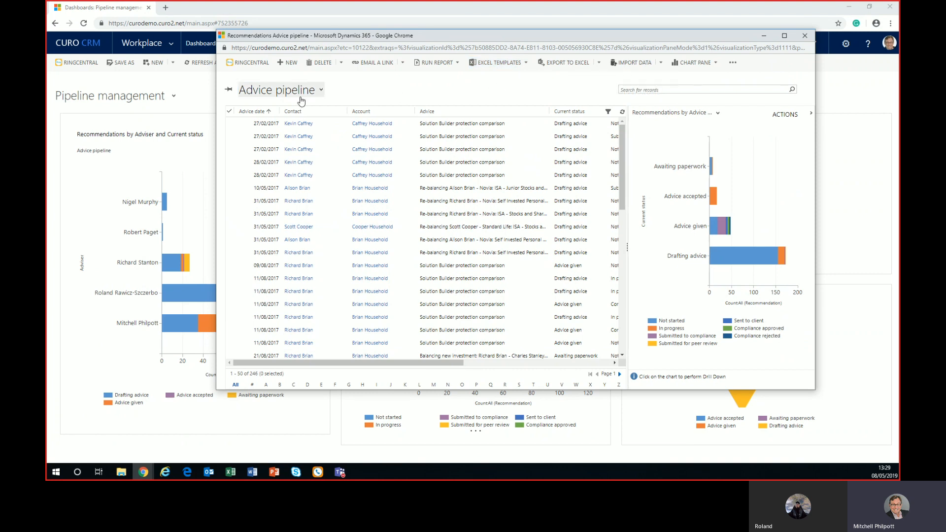
{"action": "left_click", "coordinate": [322, 90]}
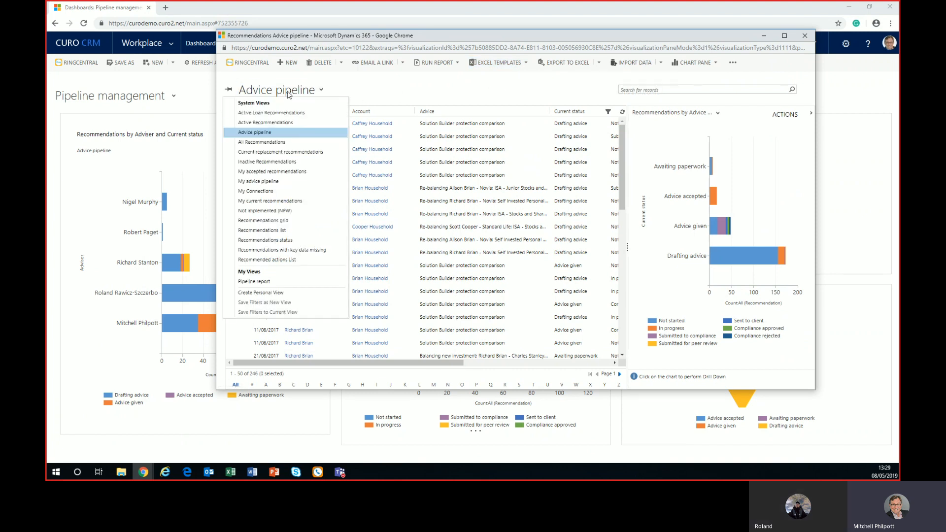
{"action": "left_click", "coordinate": [380, 89]}
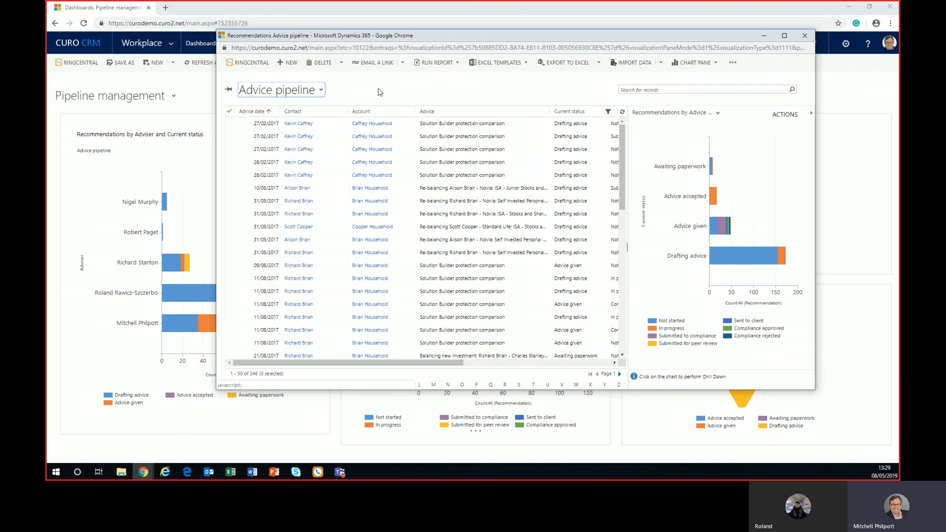
- Export the Advice pipeline records with the Pipeline analysis Excel template, then open the downloaded workbook and enlarge its window
{"action": "left_click", "coordinate": [527, 63]}
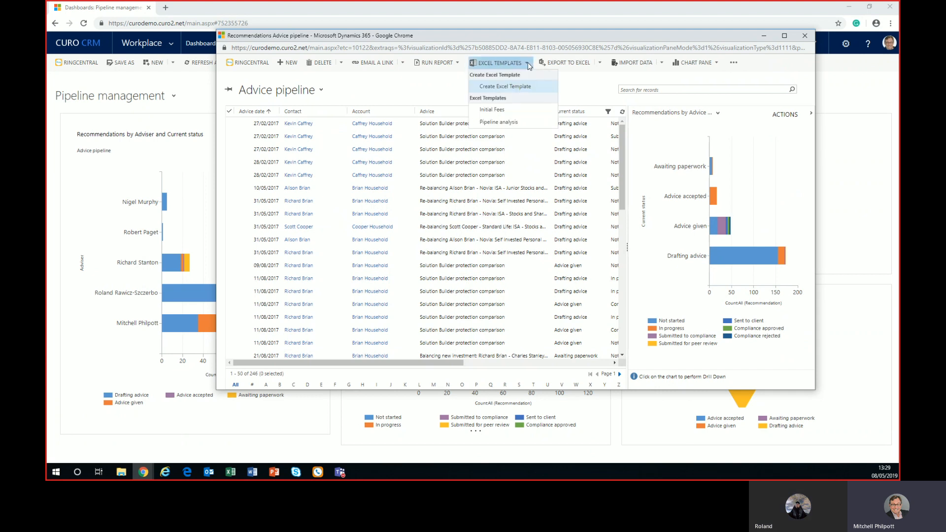
{"action": "left_click", "coordinate": [513, 123]}
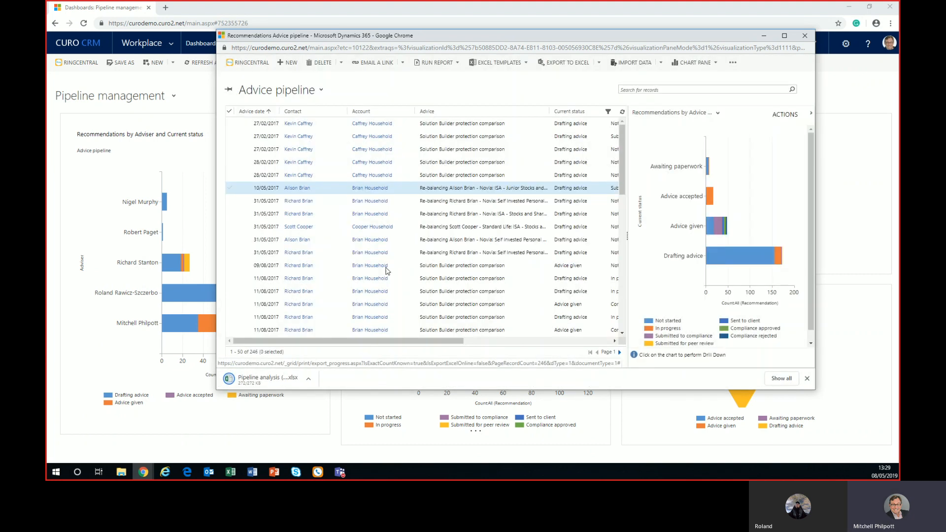
{"action": "left_click", "coordinate": [254, 380]}
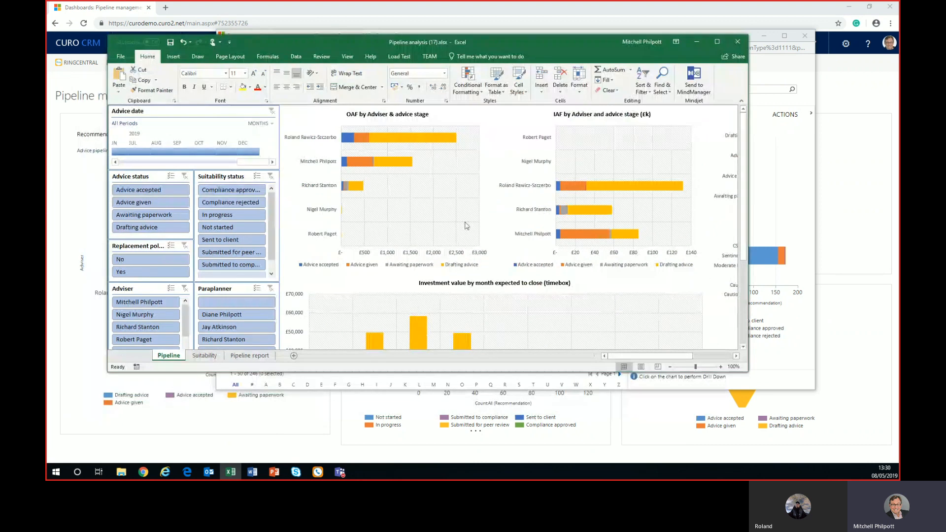
{"action": "left_click_drag", "start_coordinate": [748, 372], "coordinate": [848, 439]}
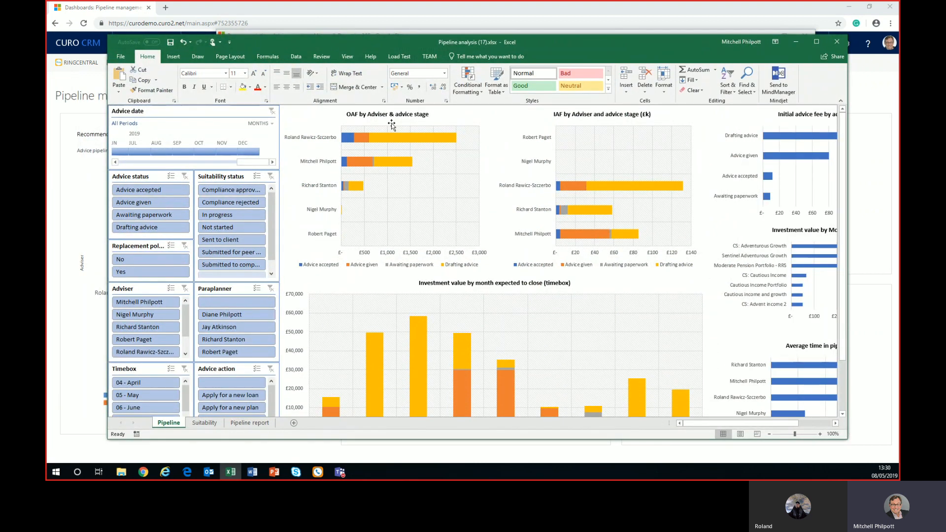
{"action": "left_click_drag", "start_coordinate": [303, 43], "coordinate": [297, 32]}
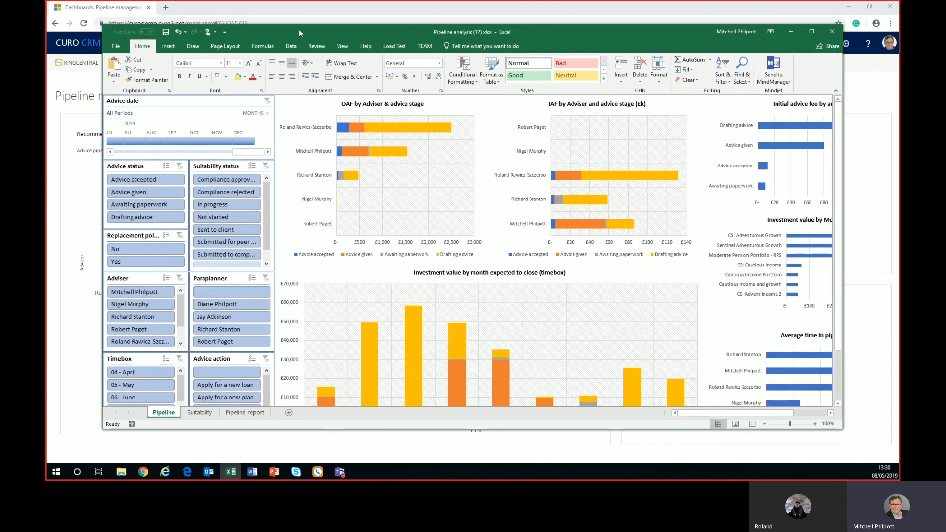
- Examine the exported recommendation rows on the Pipeline report sheet and return to its first row
{"action": "left_click", "coordinate": [242, 414]}
{"action": "scroll", "coordinate": [314, 290], "scroll_direction": "down", "scroll_amount": 5}
{"action": "scroll", "coordinate": [314, 289], "scroll_direction": "down", "scroll_amount": 7}
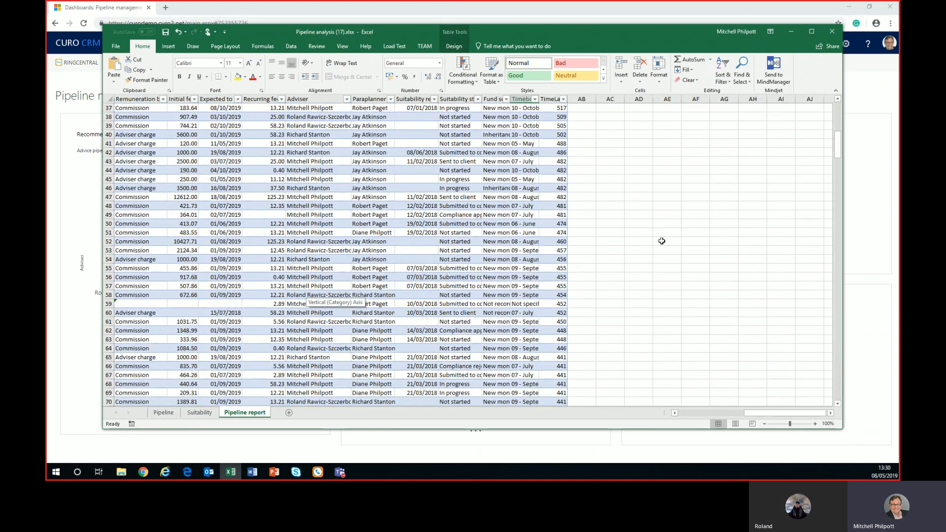
{"action": "left_click_drag", "start_coordinate": [841, 155], "coordinate": [841, 118]}
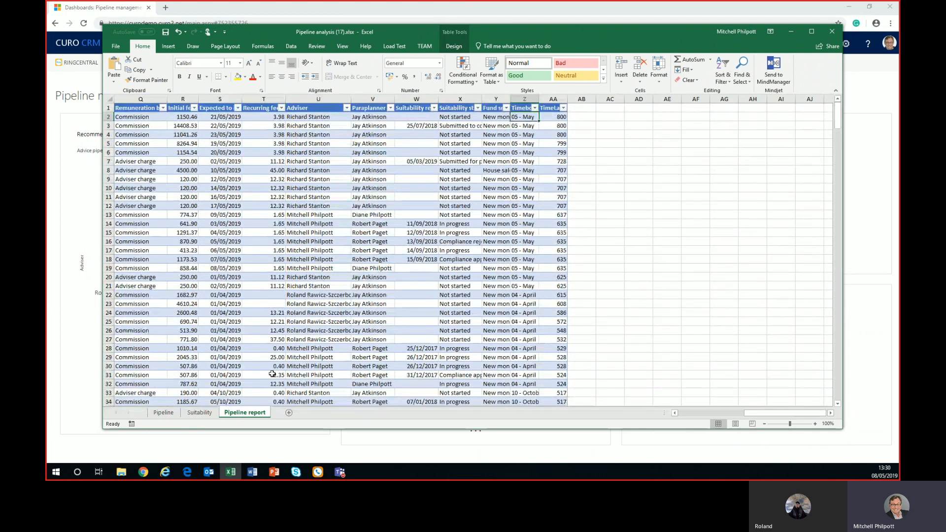
- Review the charts on the Pipeline and Suitability sheets, ending on Pipeline with a taller workbook window
{"action": "left_click", "coordinate": [164, 414]}
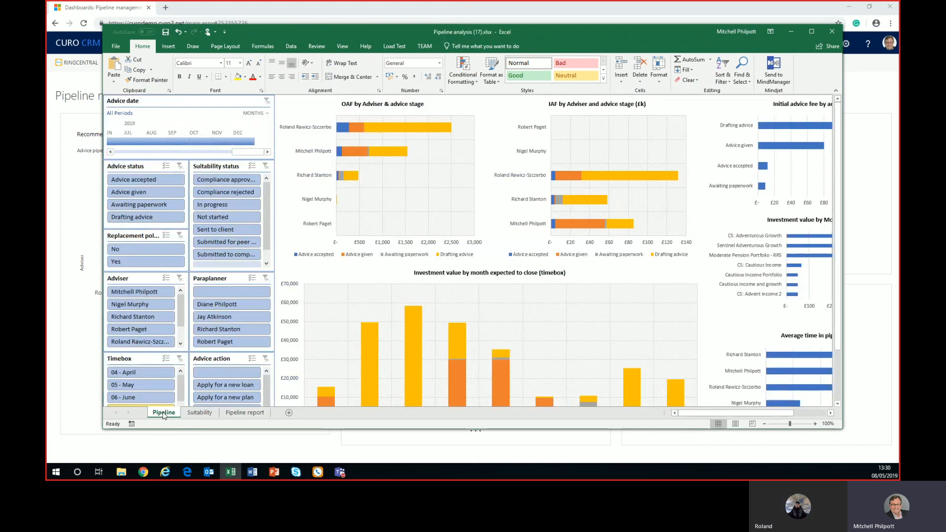
{"action": "left_click", "coordinate": [209, 414]}
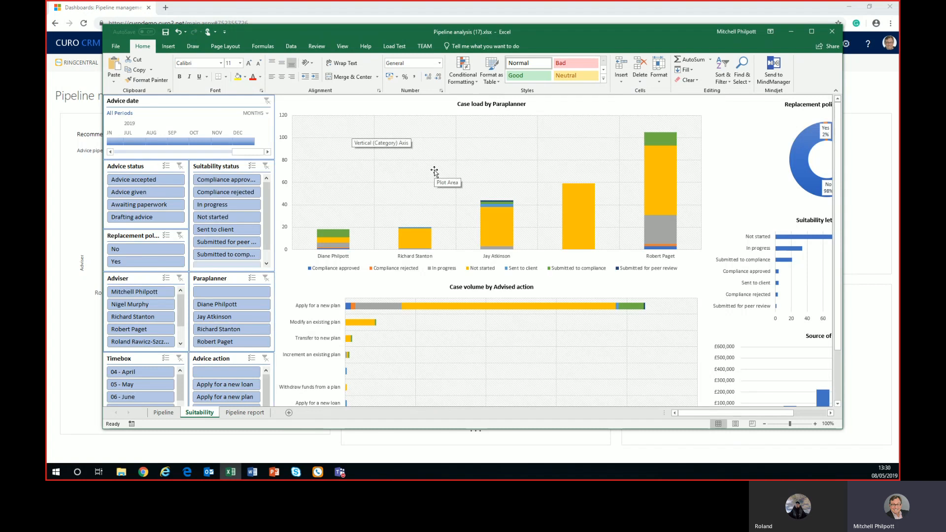
{"action": "left_click", "coordinate": [164, 413]}
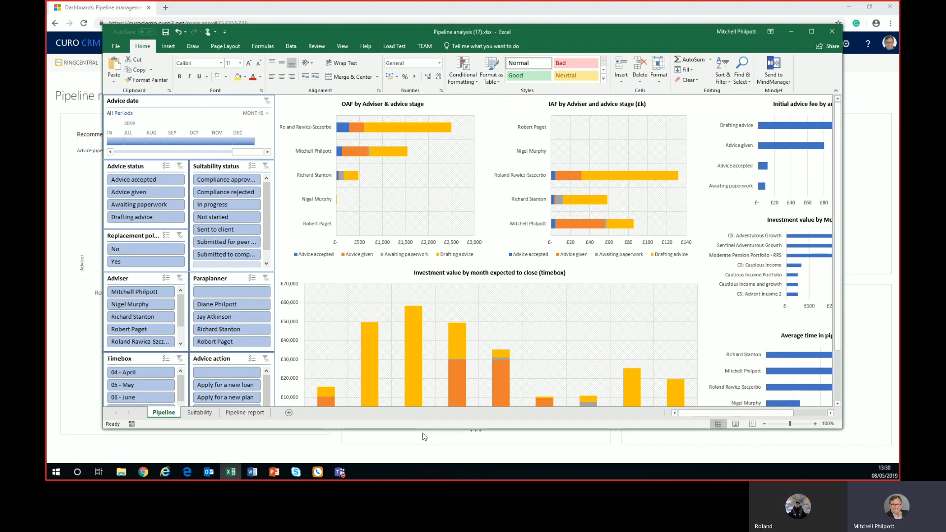
{"action": "left_click_drag", "start_coordinate": [423, 432], "coordinate": [422, 454]}
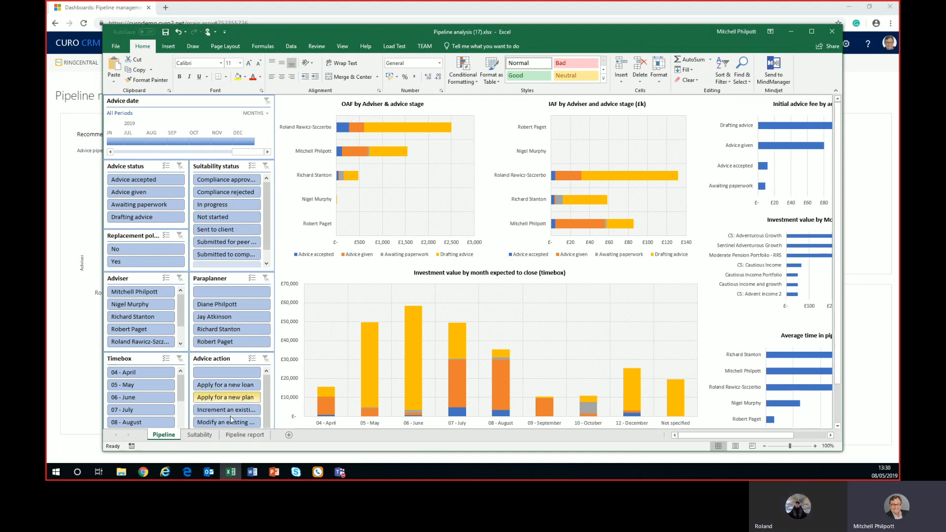
- Look at the Pipeline report sheet again and close the workbook without saving changes
{"action": "left_click", "coordinate": [233, 436]}
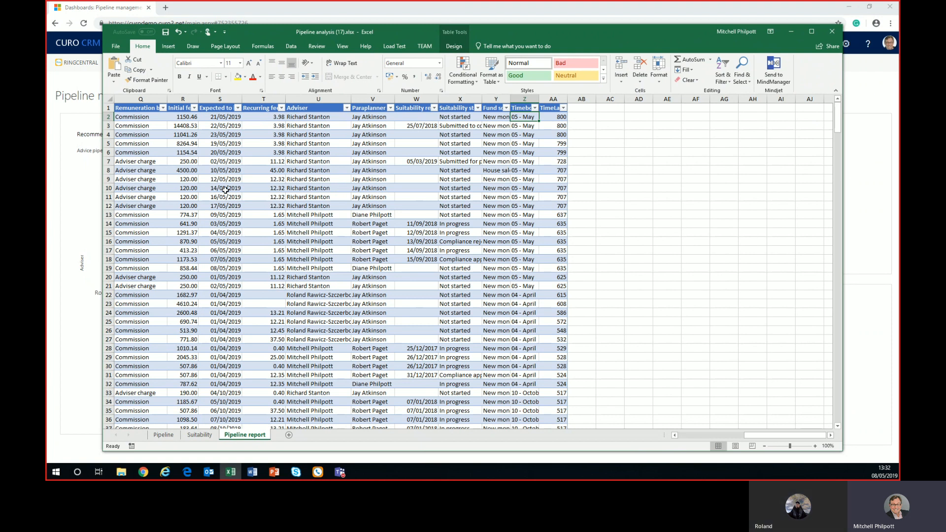
{"action": "left_click", "coordinate": [832, 33]}
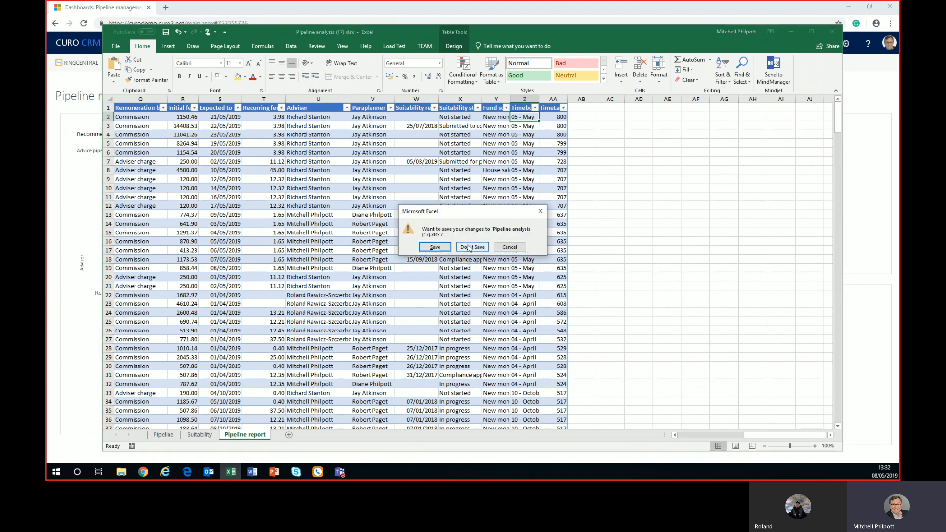
{"action": "left_click", "coordinate": [467, 245]}
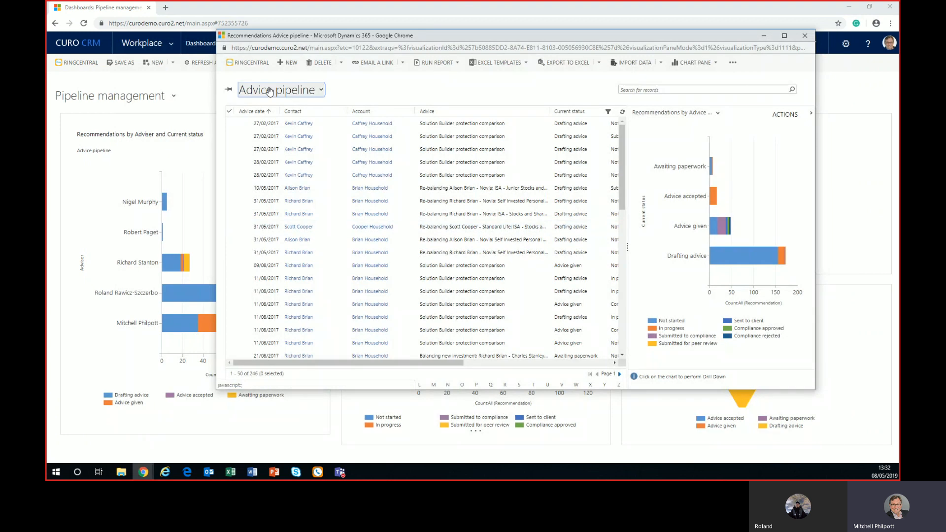
- Start creating an Excel template from the Advice pipeline view and look over the saved views it can use
{"action": "left_click", "coordinate": [269, 90]}
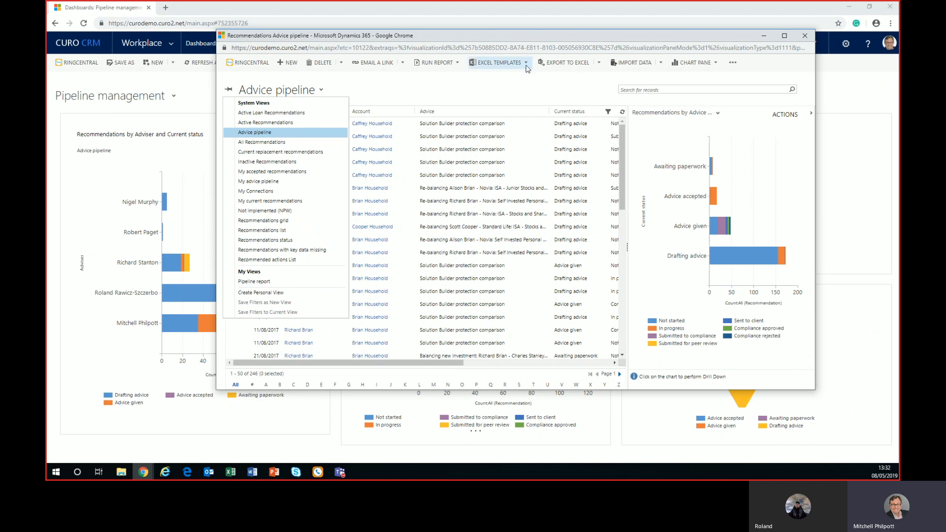
{"action": "key", "text": "Escape"}
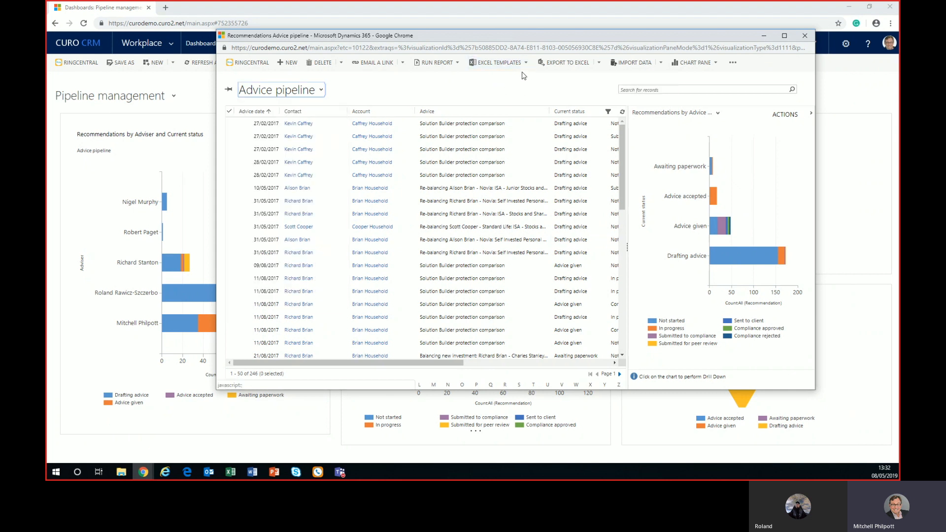
{"action": "left_click", "coordinate": [526, 65]}
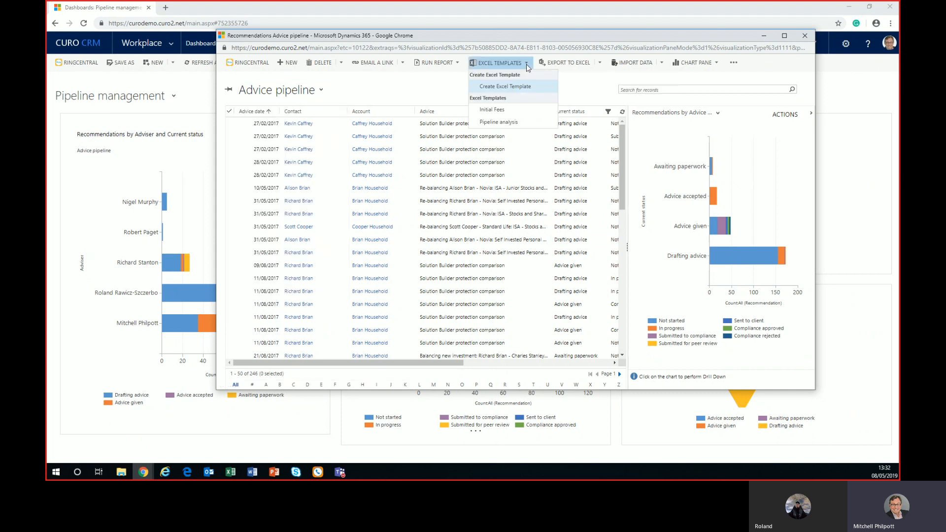
{"action": "left_click", "coordinate": [511, 87]}
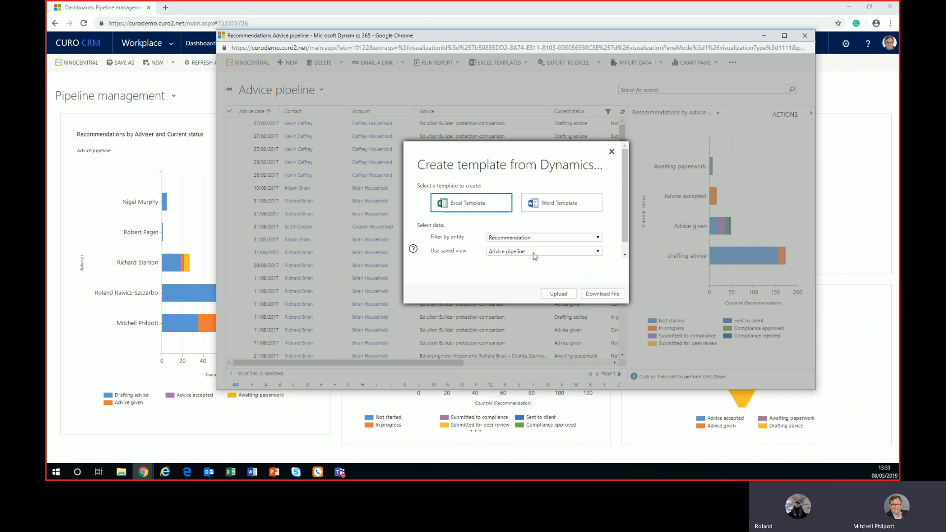
{"action": "left_click", "coordinate": [534, 252]}
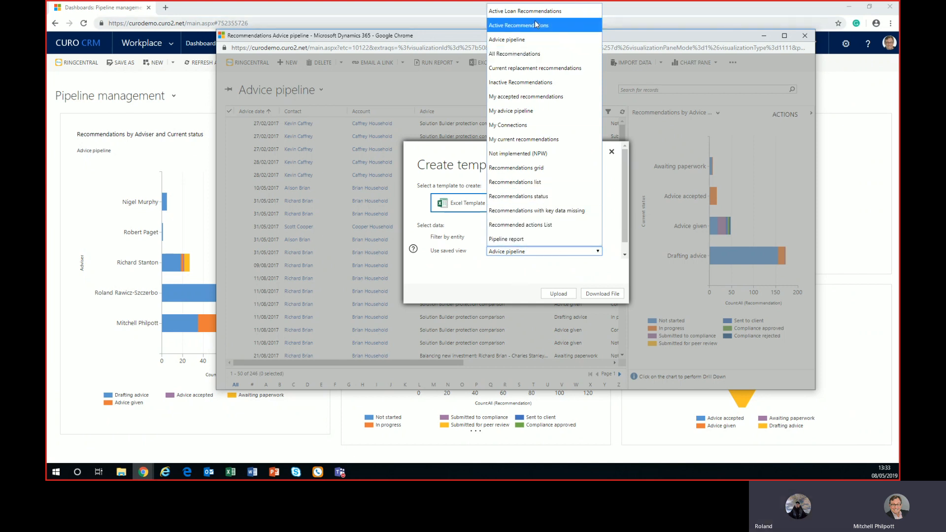
{"action": "left_click", "coordinate": [489, 279]}
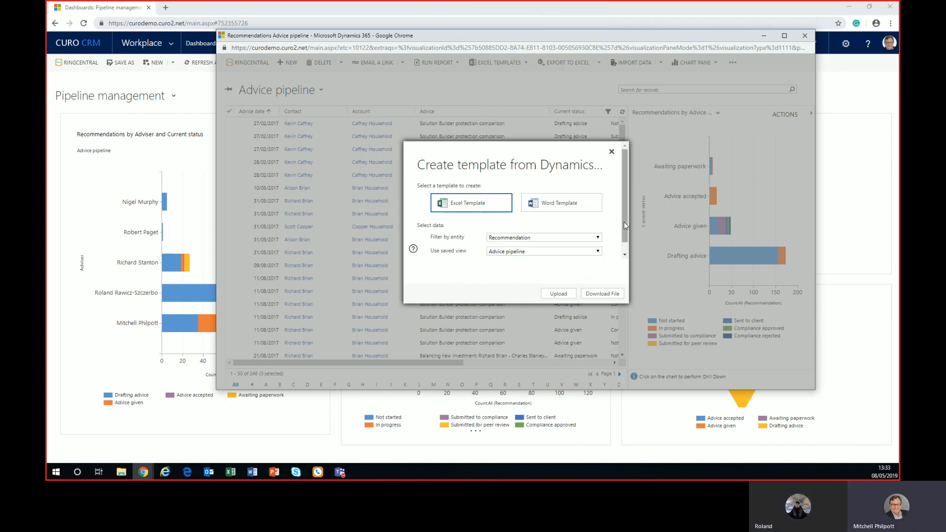
- Inspect the column editing options for the new Excel template and cancel creating the template
{"action": "scroll", "coordinate": [624, 223], "scroll_direction": "down", "scroll_amount": 1}
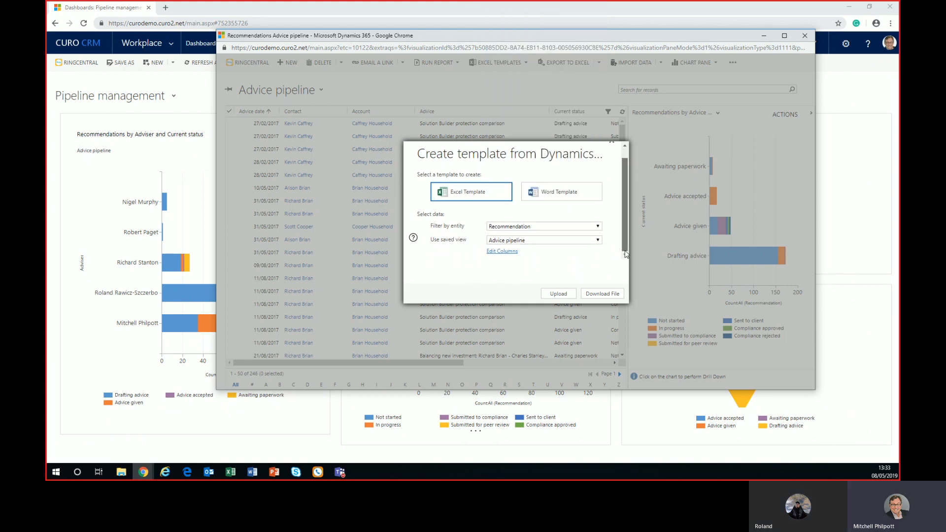
{"action": "left_click", "coordinate": [504, 252]}
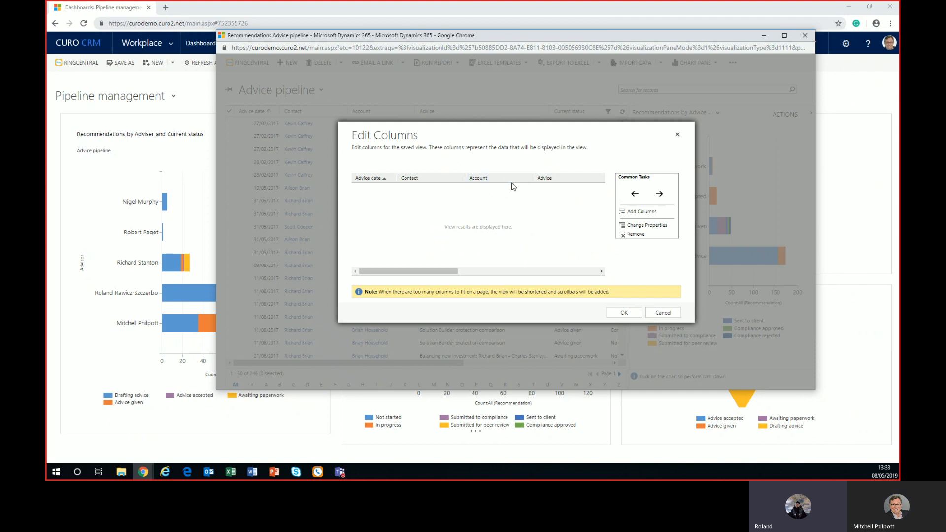
{"action": "left_click", "coordinate": [648, 310]}
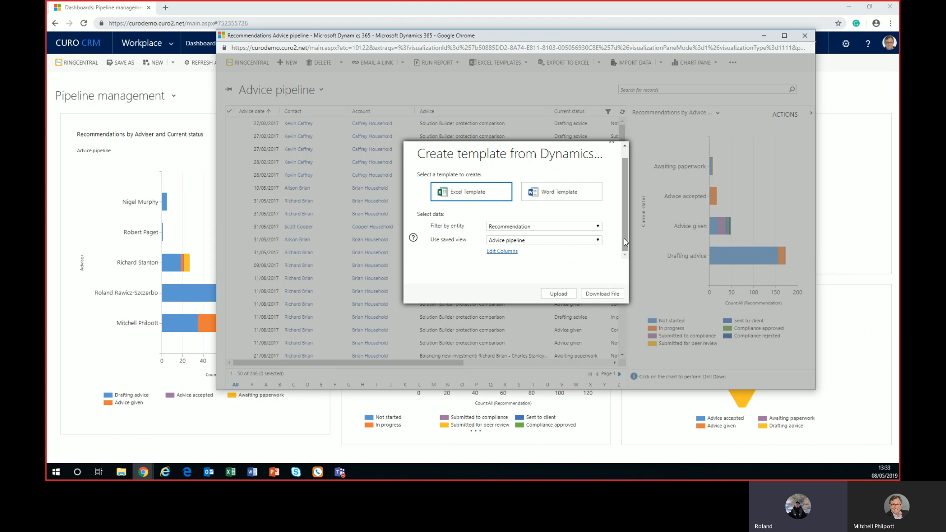
{"action": "scroll", "coordinate": [623, 157], "scroll_direction": "up", "scroll_amount": 1}
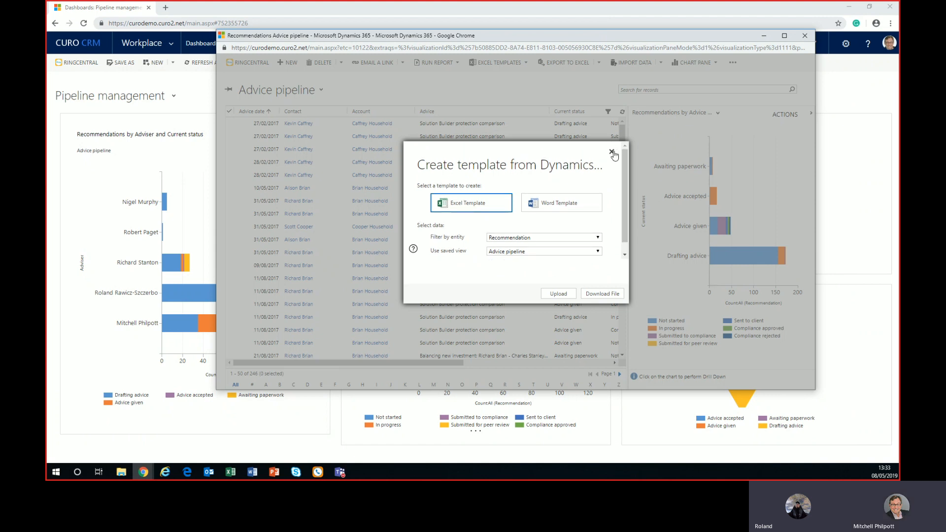
{"action": "left_click", "coordinate": [612, 153]}
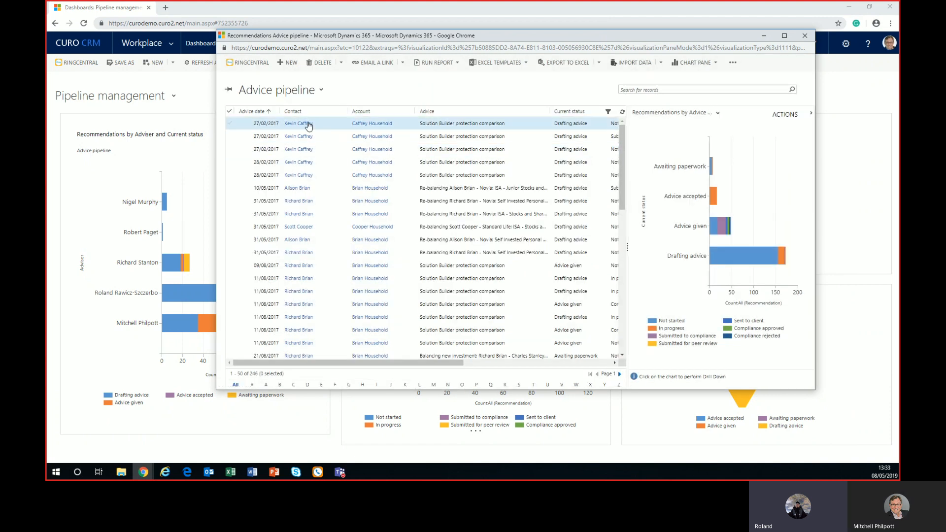
- Switch the recommendations list to the personal view Pipeline report and widen the window to show more columns
{"action": "left_click", "coordinate": [254, 93]}
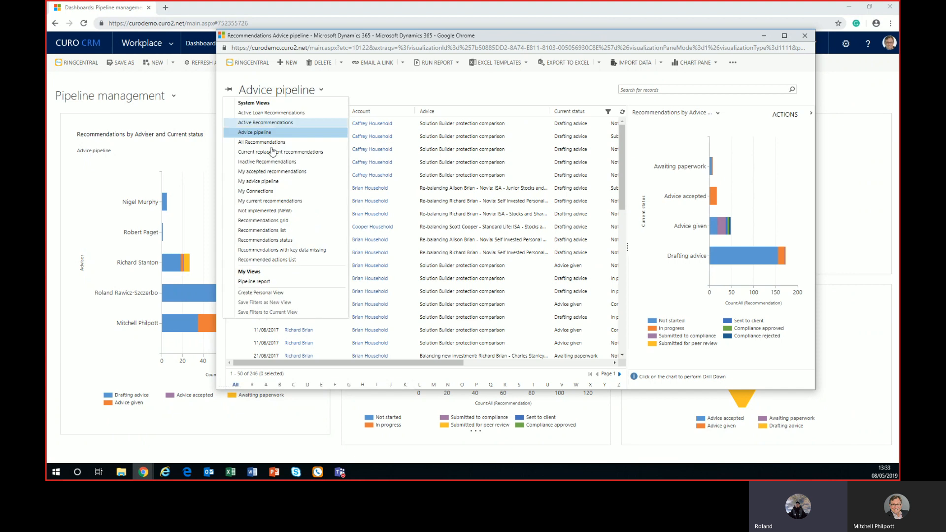
{"action": "left_click", "coordinate": [295, 281]}
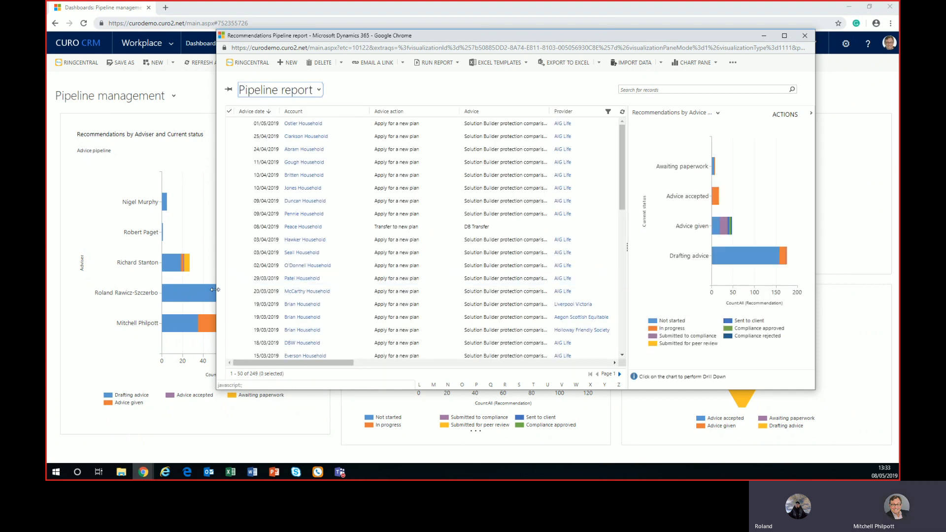
{"action": "left_click_drag", "start_coordinate": [215, 289], "coordinate": [87, 293]}
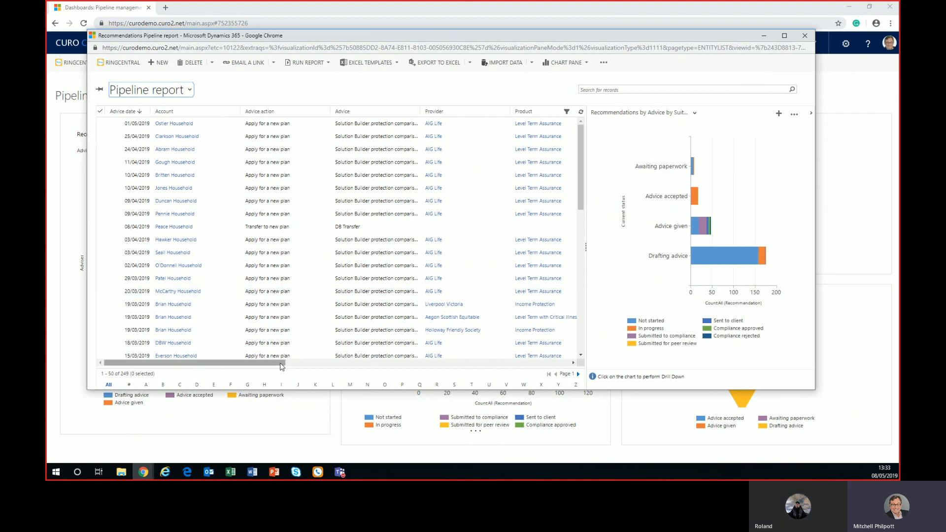
- Look through all columns of the Pipeline report view, from advice date across to suitability status
{"action": "left_click_drag", "start_coordinate": [283, 365], "coordinate": [565, 363]}
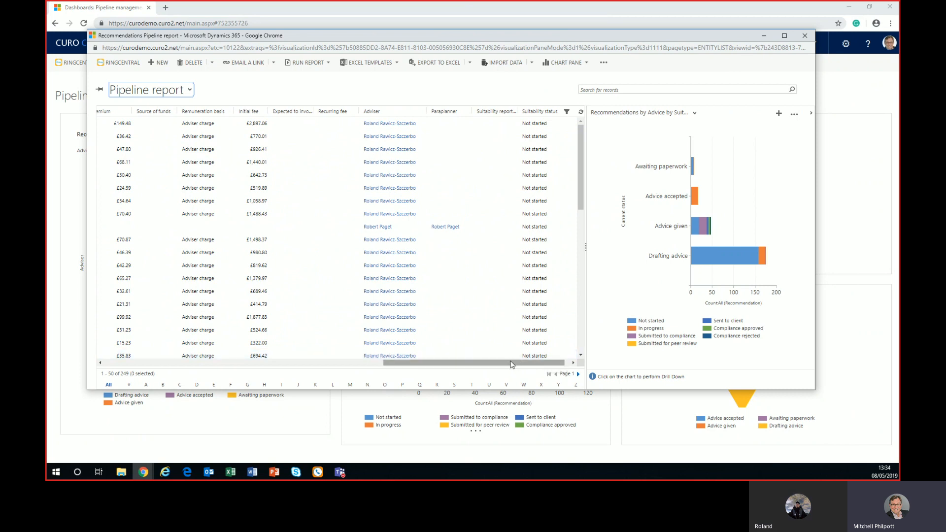
{"action": "left_click_drag", "start_coordinate": [513, 365], "coordinate": [540, 366]}
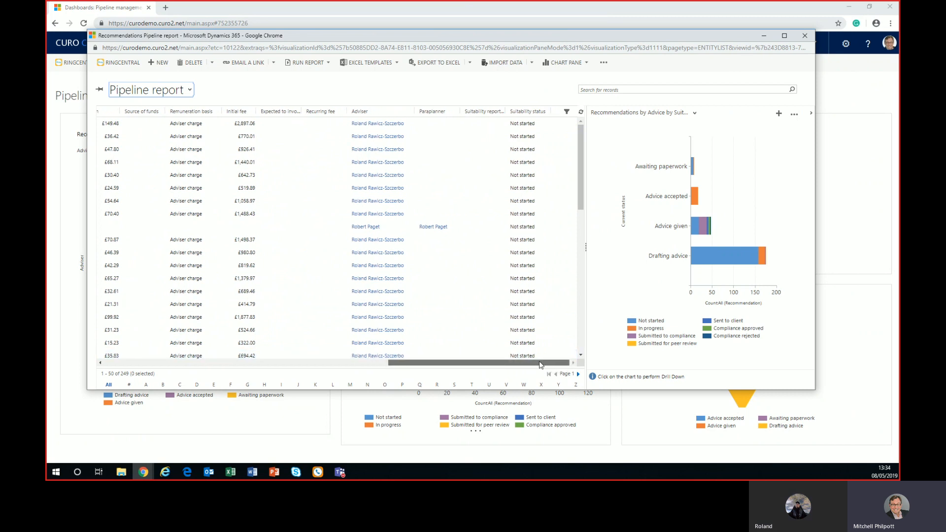
{"action": "mouse_move", "coordinate": [541, 365]}
{"action": "left_mouse_down"}
{"action": "mouse_move", "coordinate": [139, 378]}
{"action": "mouse_move", "coordinate": [527, 353]}
{"action": "left_mouse_up"}
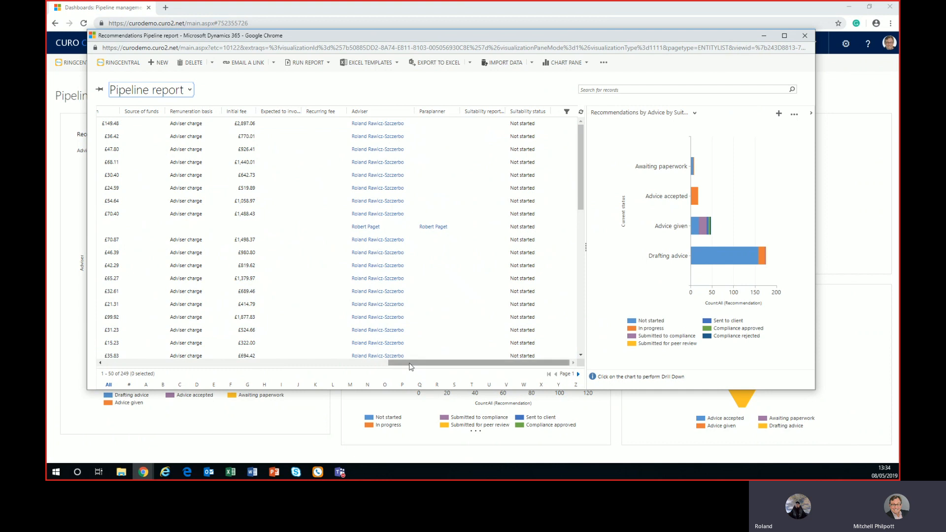
{"action": "left_click_drag", "start_coordinate": [412, 363], "coordinate": [109, 383]}
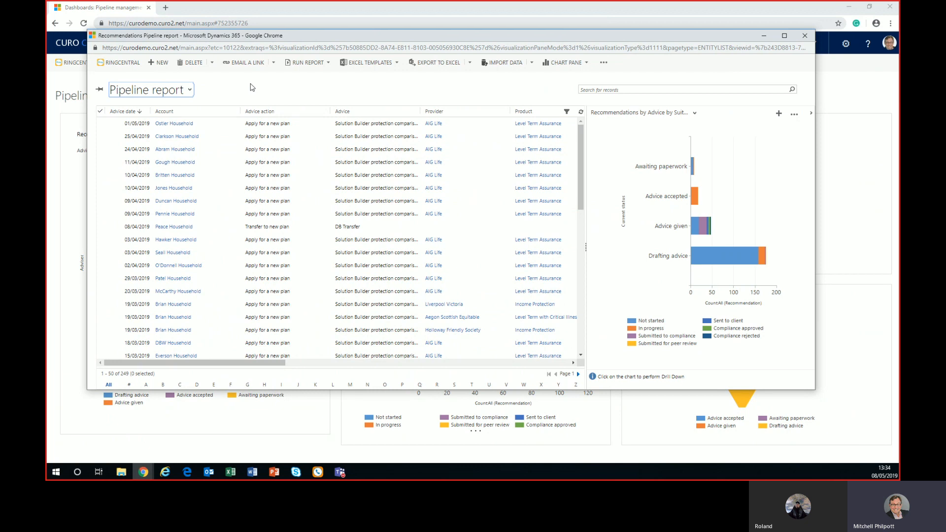
- Create an Excel template for the Recommendation entity from the saved view Pipeline report and download its file
{"action": "left_click", "coordinate": [397, 64]}
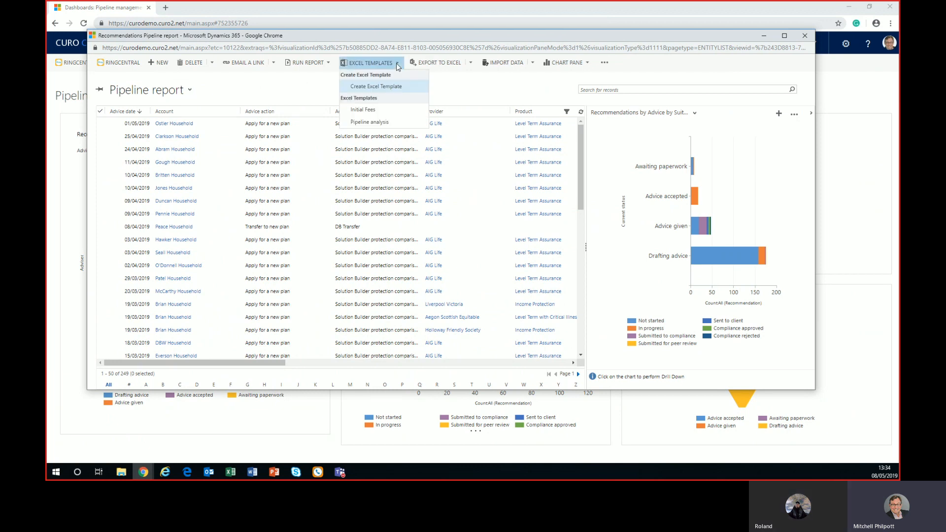
{"action": "left_click", "coordinate": [387, 86]}
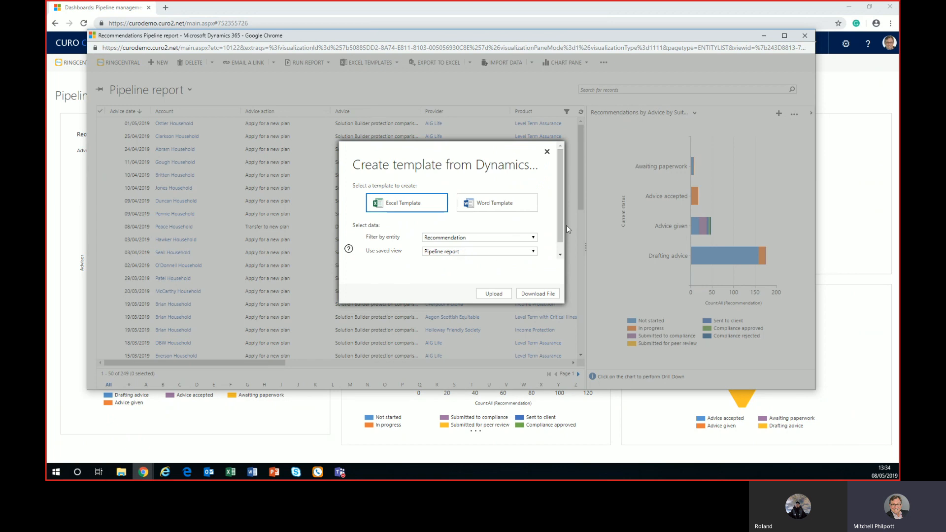
{"action": "left_click_drag", "start_coordinate": [560, 231], "coordinate": [560, 246]}
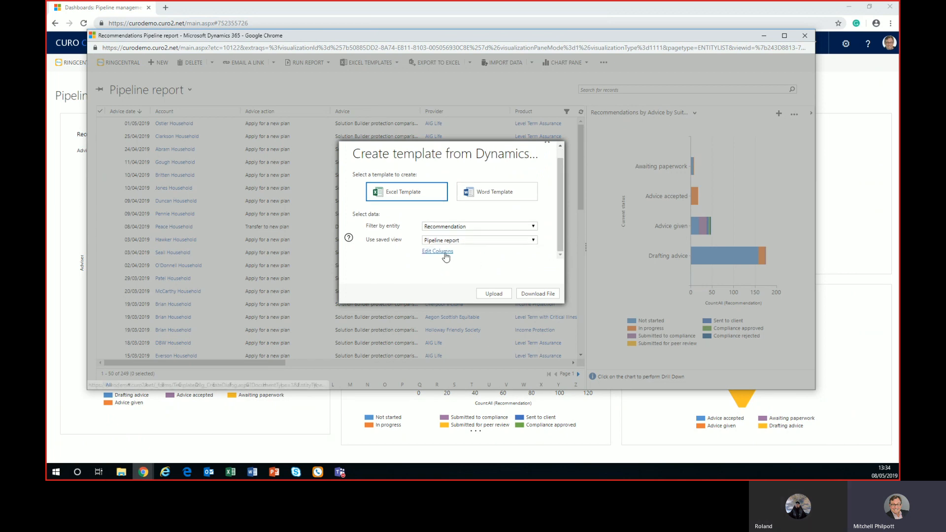
{"action": "left_click", "coordinate": [540, 295]}
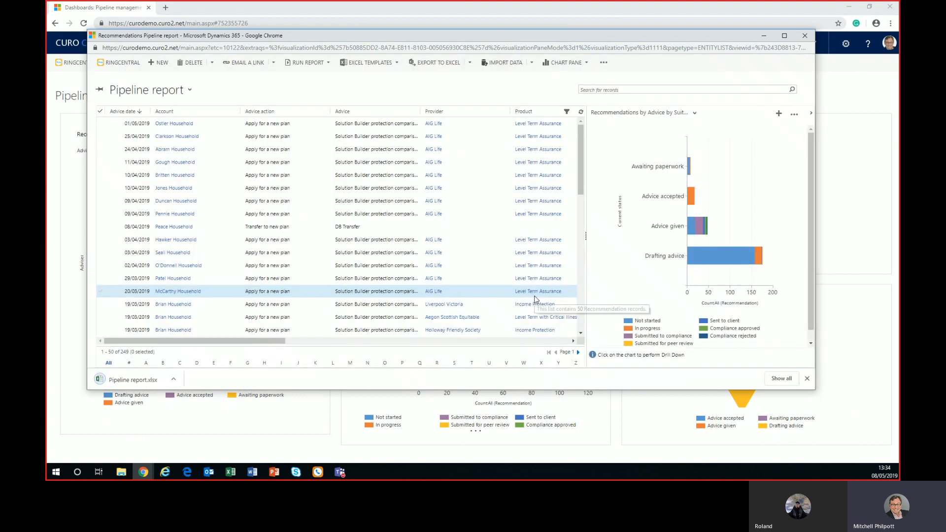
- Open the downloaded Pipeline report.xlsx in Excel from its folder, close the folder and maximize the workbook window
{"action": "left_click", "coordinate": [185, 379]}
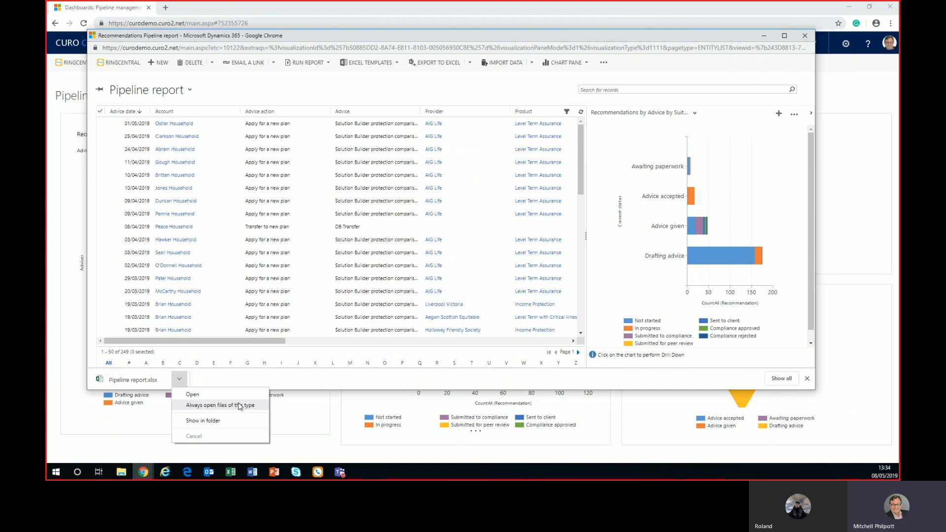
{"action": "left_click", "coordinate": [218, 422]}
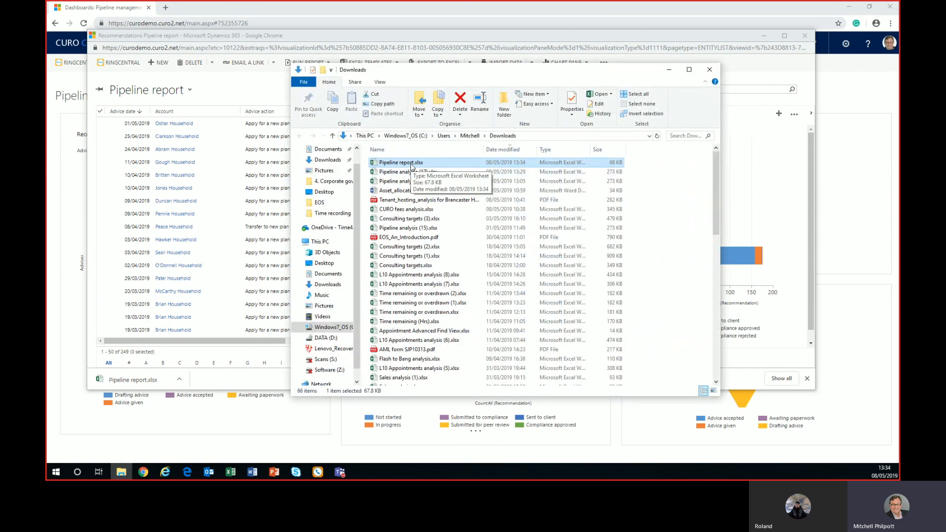
{"action": "left_click_drag", "start_coordinate": [412, 166], "coordinate": [48, 197]}
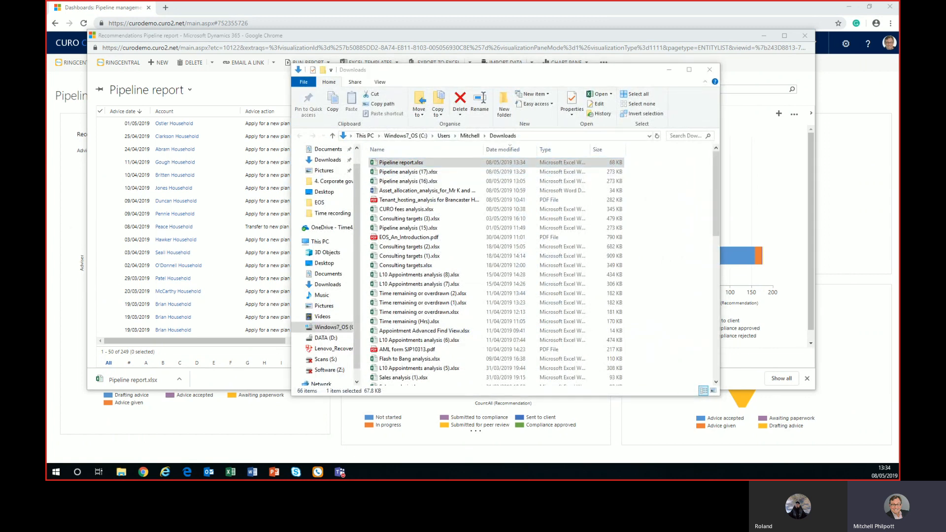
{"action": "left_click", "coordinate": [710, 70]}
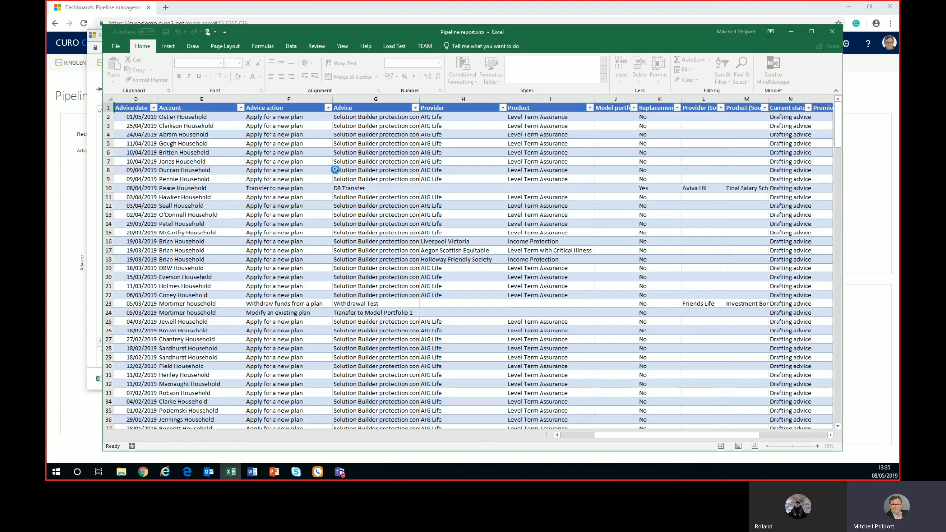
{"action": "left_click_drag", "start_coordinate": [539, 27], "coordinate": [588, 9]}
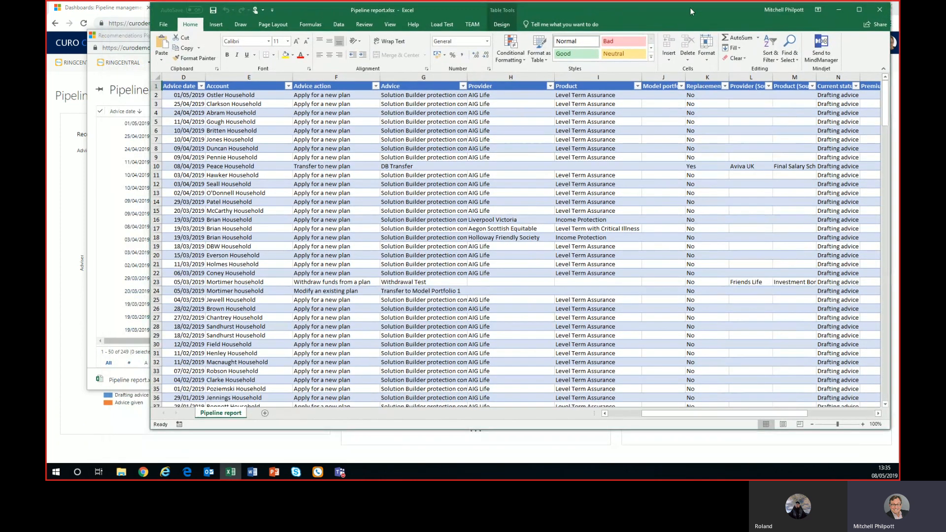
{"action": "left_click", "coordinate": [858, 10]}
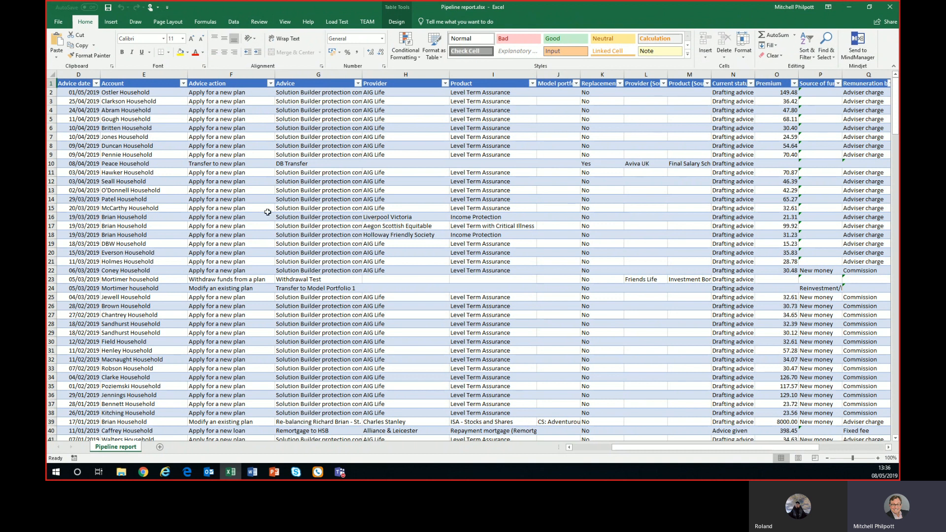
- Add a new worksheet named "Pipeline analysis" and place it before the Pipeline report sheet
{"action": "left_click", "coordinate": [600, 449]}
{"action": "mouse_move", "coordinate": [600, 449]}
{"action": "left_mouse_down"}
{"action": "mouse_move", "coordinate": [636, 449]}
{"action": "mouse_move", "coordinate": [613, 451]}
{"action": "left_mouse_up"}
{"action": "left_click", "coordinate": [160, 447]}
{"action": "right_click", "coordinate": [159, 449]}
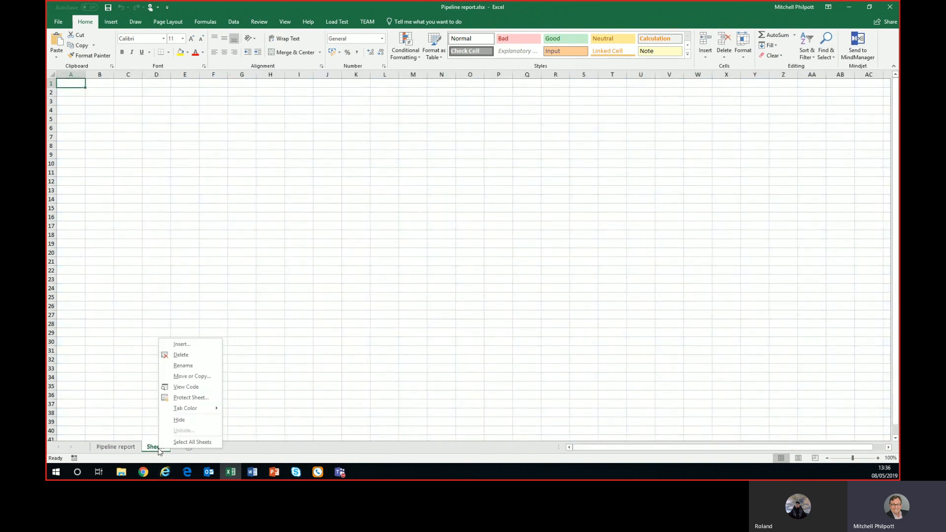
{"action": "left_click", "coordinate": [203, 367]}
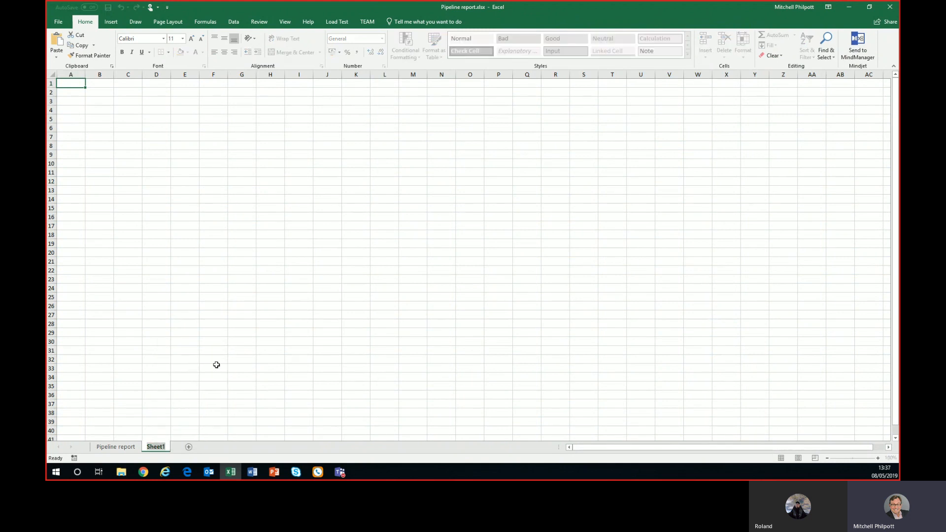
{"action": "type", "text": "Pipeline analysis"}
{"action": "left_click", "coordinate": [216, 367]}
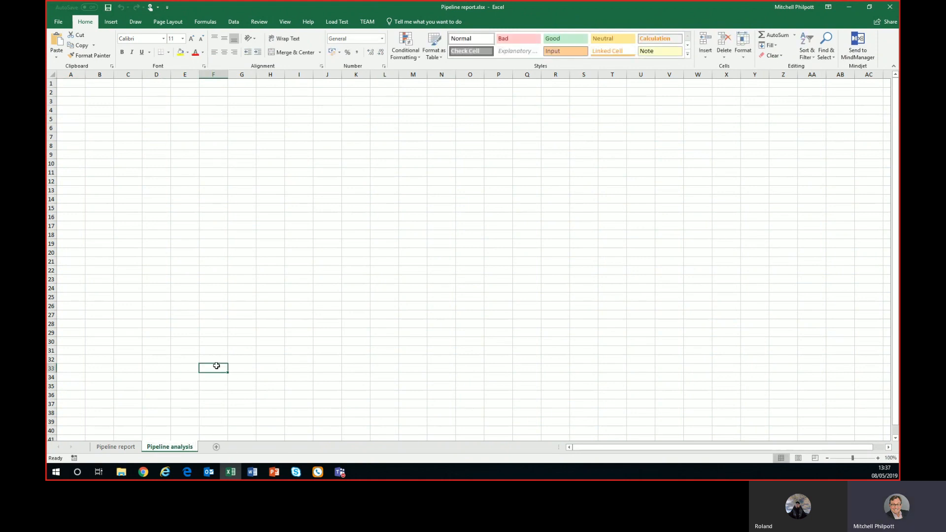
{"action": "left_click_drag", "start_coordinate": [172, 448], "coordinate": [84, 448]}
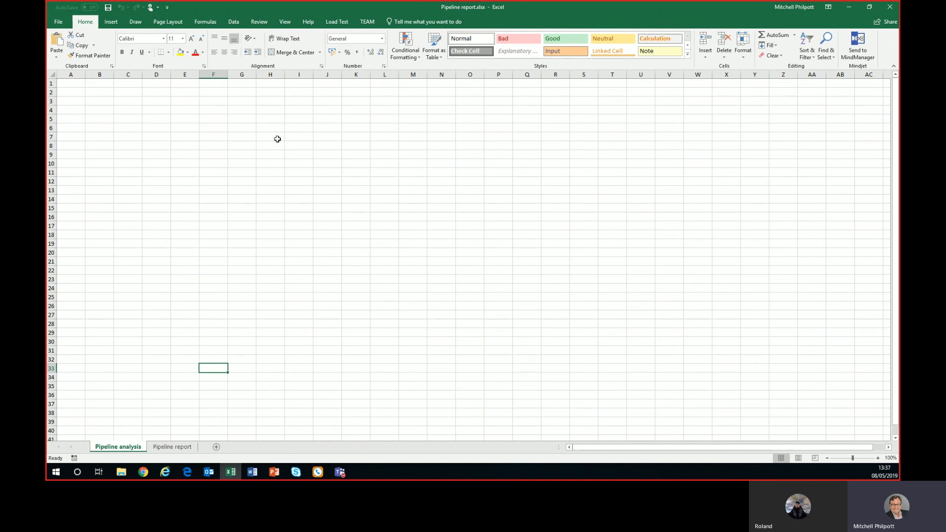
- Review the columns and recommendation rows of the exported data on the Pipeline report sheet
{"action": "left_click", "coordinate": [172, 447]}
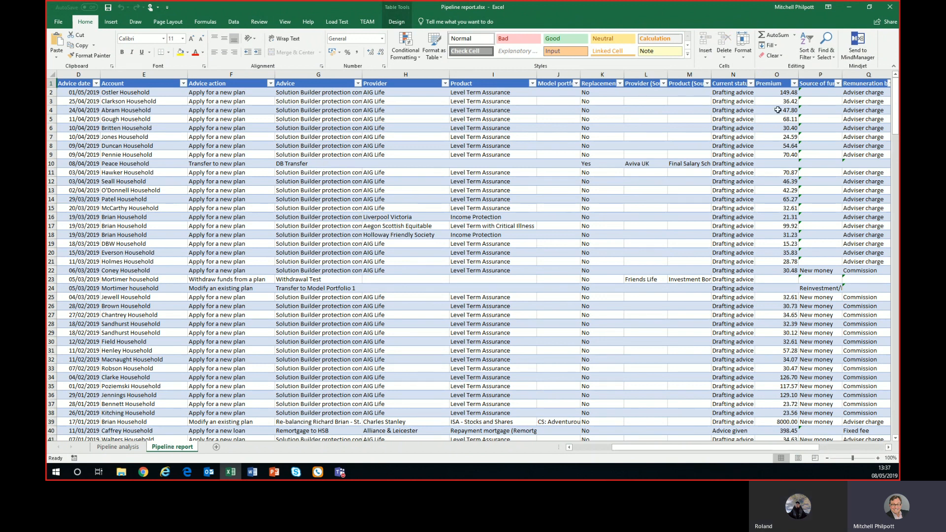
{"action": "left_click_drag", "start_coordinate": [770, 447], "coordinate": [822, 448]}
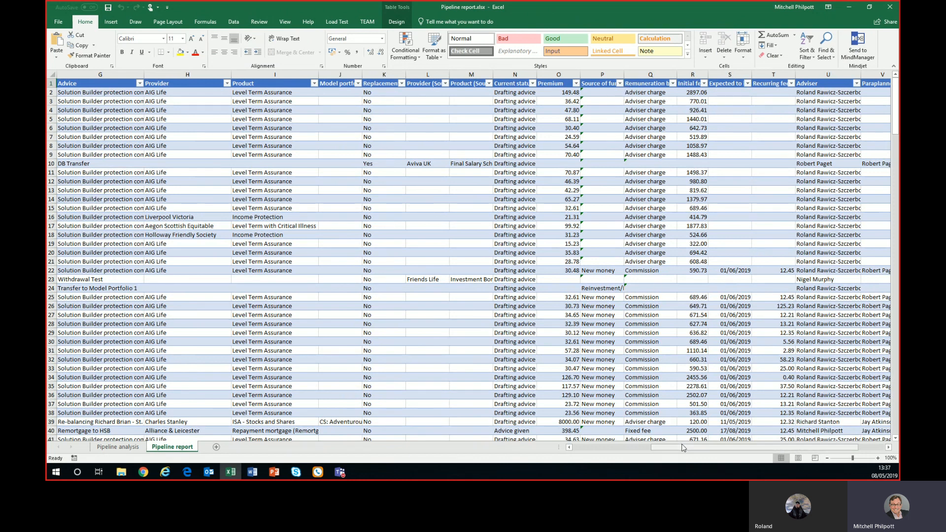
{"action": "left_click_drag", "start_coordinate": [683, 448], "coordinate": [645, 448]}
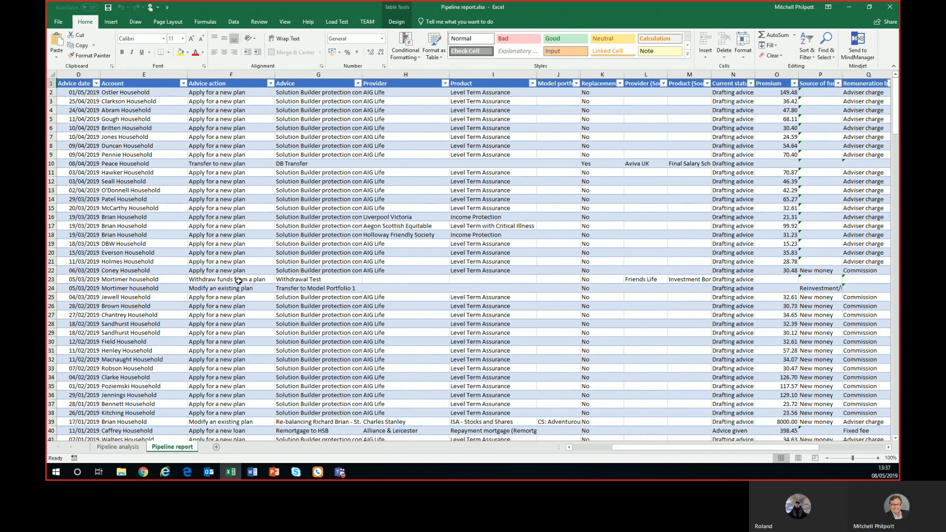
{"action": "scroll", "coordinate": [227, 215], "scroll_direction": "down", "scroll_amount": 6}
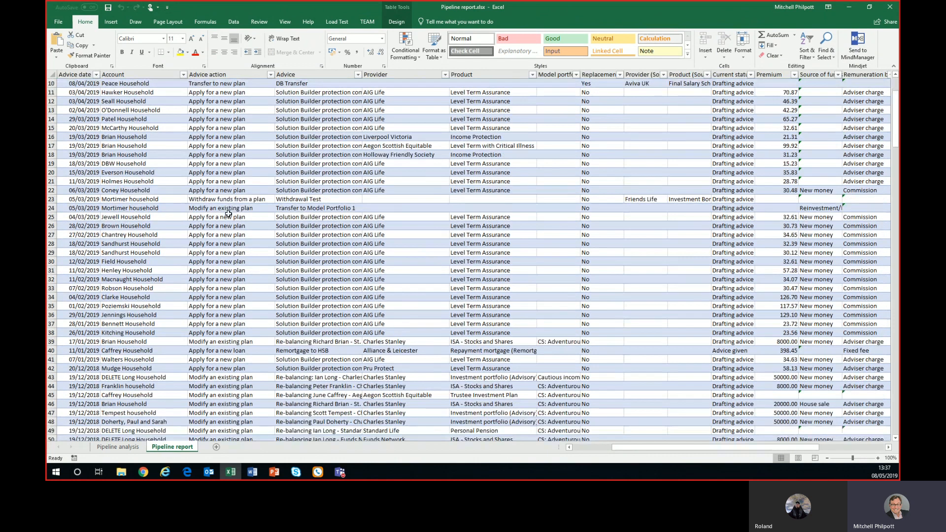
{"action": "scroll", "coordinate": [228, 213], "scroll_direction": "down", "scroll_amount": 8}
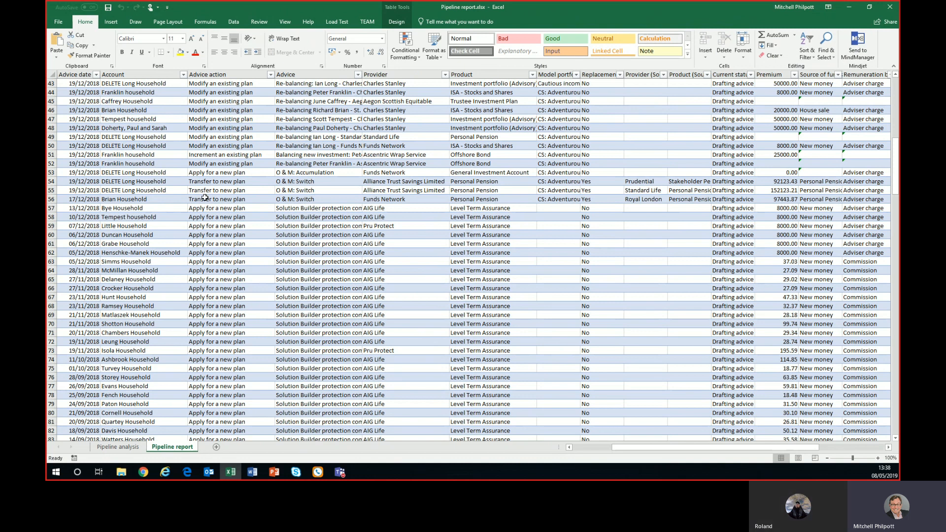
- Insert a PivotTable based on the Pipeline report data, Table1, on a new worksheet
{"action": "left_click", "coordinate": [232, 127]}
{"action": "left_click", "coordinate": [329, 127]}
{"action": "left_click_drag", "start_coordinate": [896, 165], "coordinate": [896, 85]}
{"action": "left_click", "coordinate": [112, 21]}
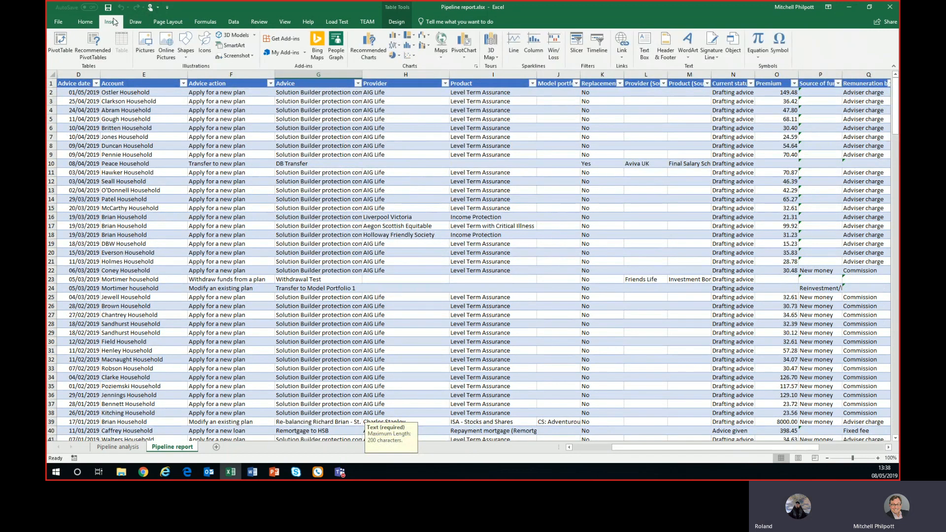
{"action": "left_click", "coordinate": [60, 44]}
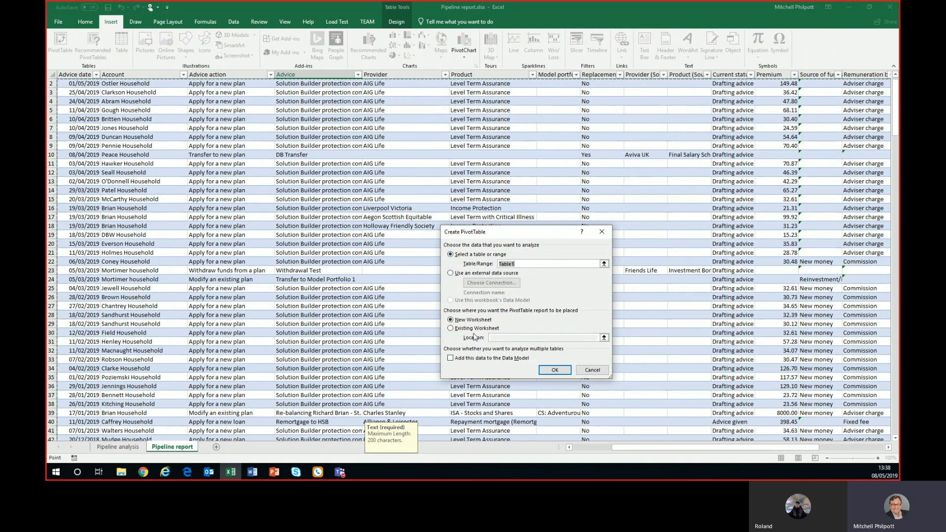
{"action": "left_click", "coordinate": [549, 370]}
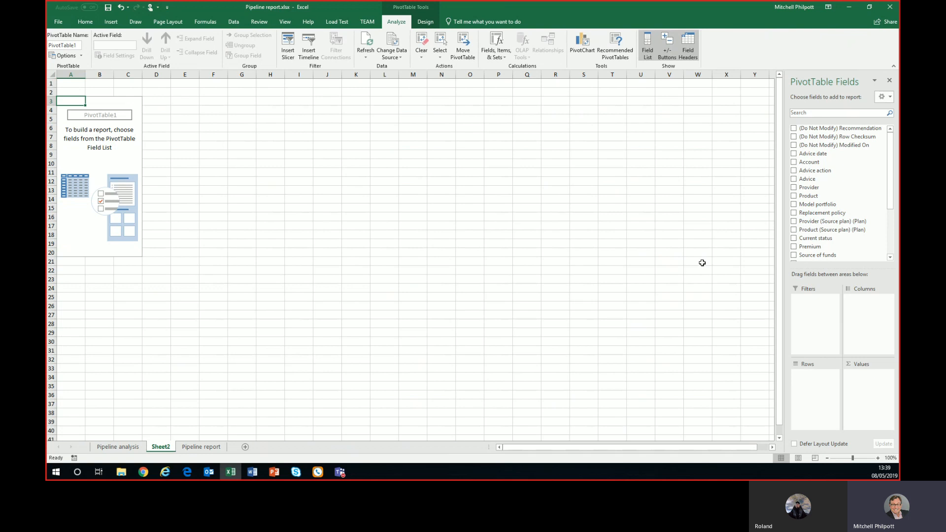
- Set up the PivotTable with Provider as rows and the sum of Initial fee as values
{"action": "left_click_drag", "start_coordinate": [822, 190], "coordinate": [818, 375]}
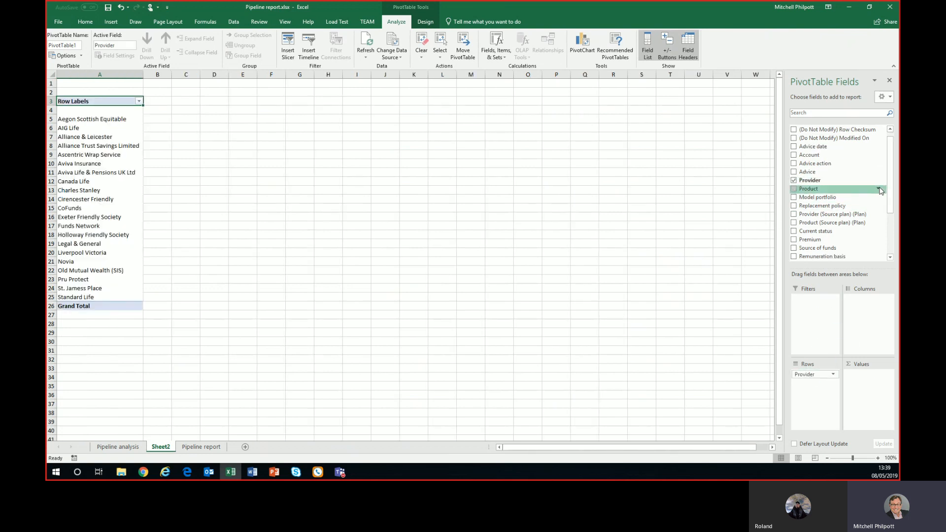
{"action": "scroll", "coordinate": [863, 212], "scroll_direction": "down", "scroll_amount": 3}
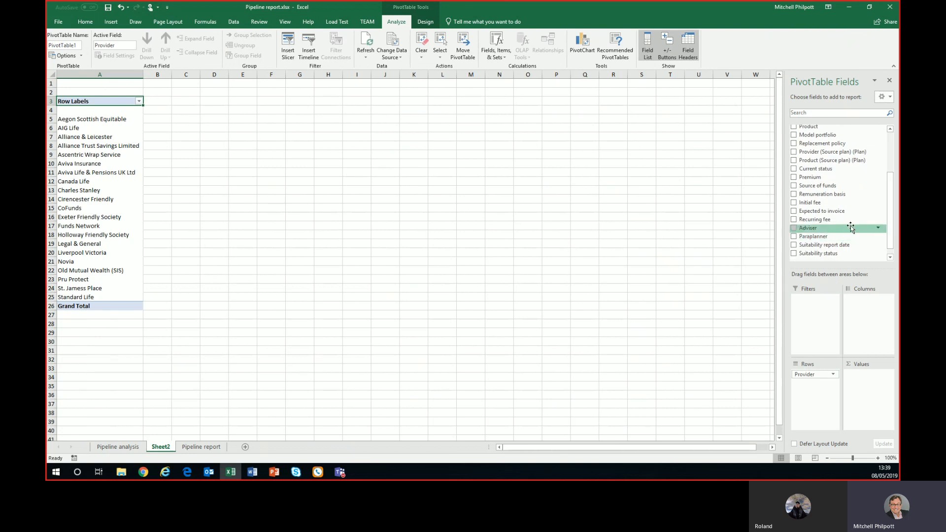
{"action": "left_click_drag", "start_coordinate": [829, 206], "coordinate": [884, 387]}
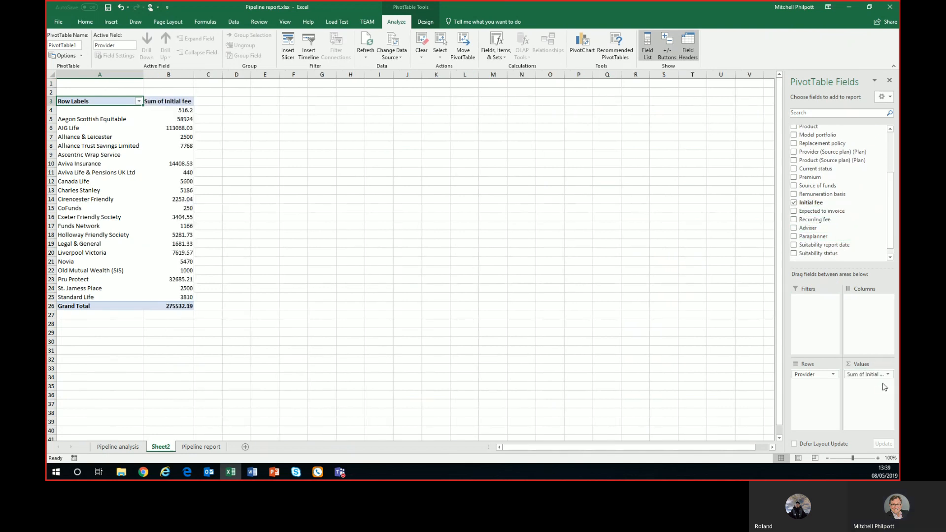
- Sort the PivotTable's providers in ascending order by Sum of Initial fee
{"action": "left_click", "coordinate": [140, 101]}
{"action": "left_click", "coordinate": [86, 129]}
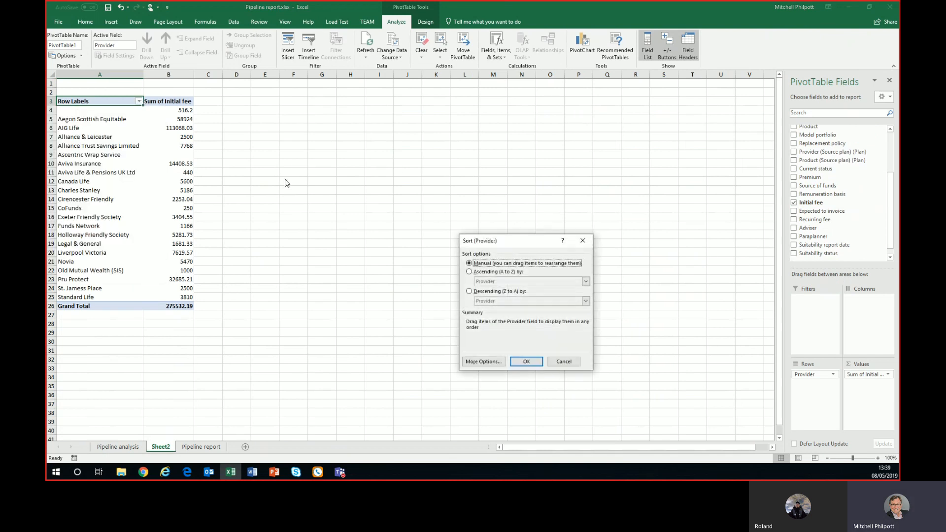
{"action": "left_click", "coordinate": [469, 272]}
{"action": "left_click", "coordinate": [493, 283]}
{"action": "left_click", "coordinate": [521, 297]}
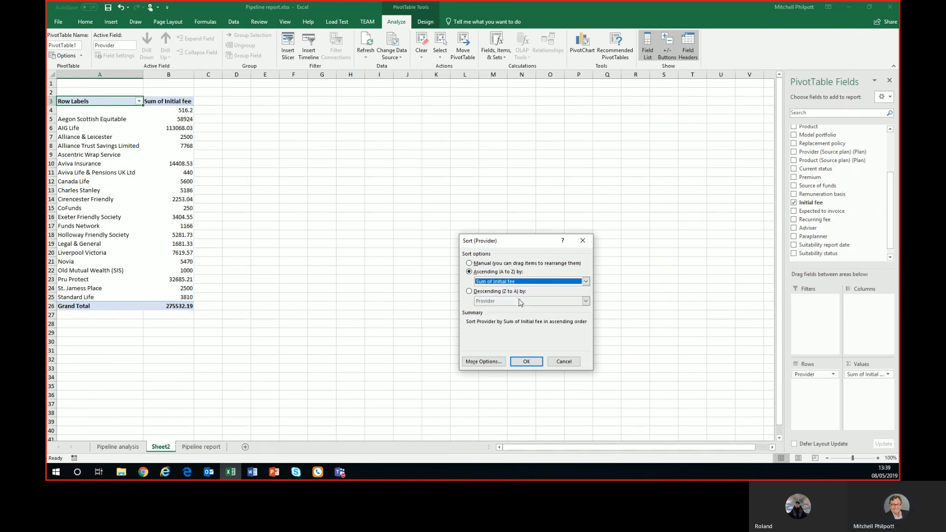
{"action": "left_click", "coordinate": [525, 362]}
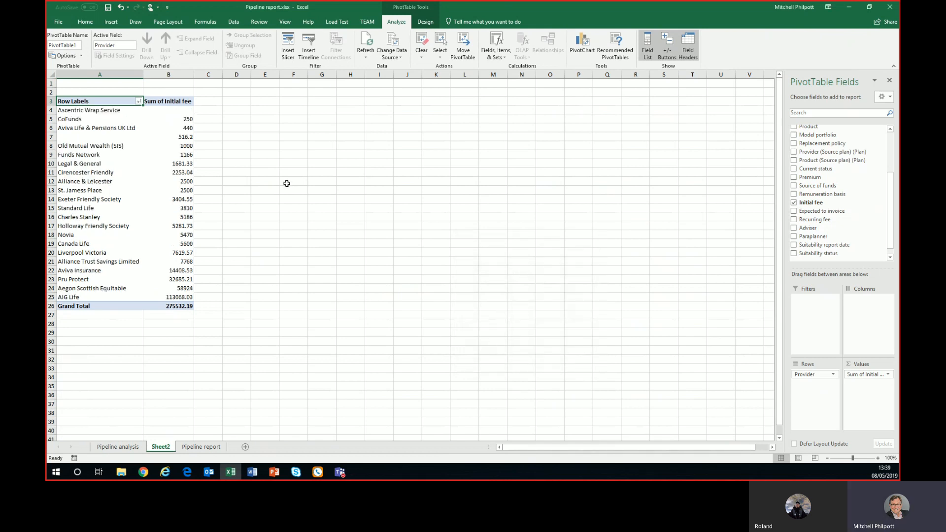
- Format the initial fee sums, including the grand total, as pound accounting values without decimals
{"action": "left_click_drag", "start_coordinate": [188, 306], "coordinate": [187, 106]}
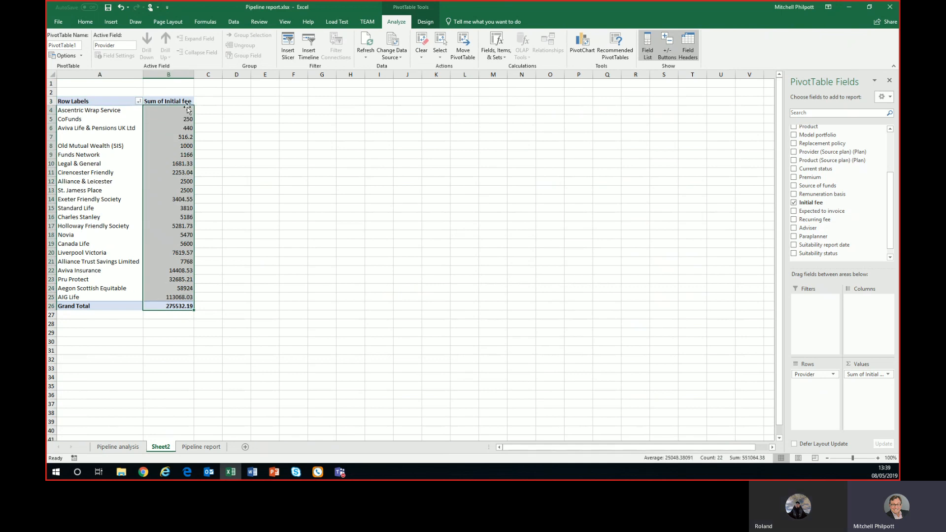
{"action": "left_click", "coordinate": [86, 23]}
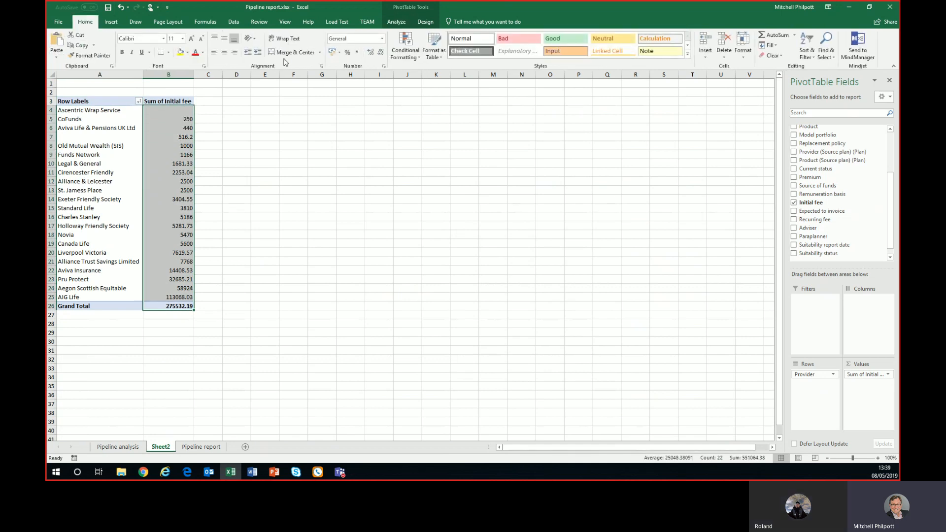
{"action": "left_click", "coordinate": [332, 52]}
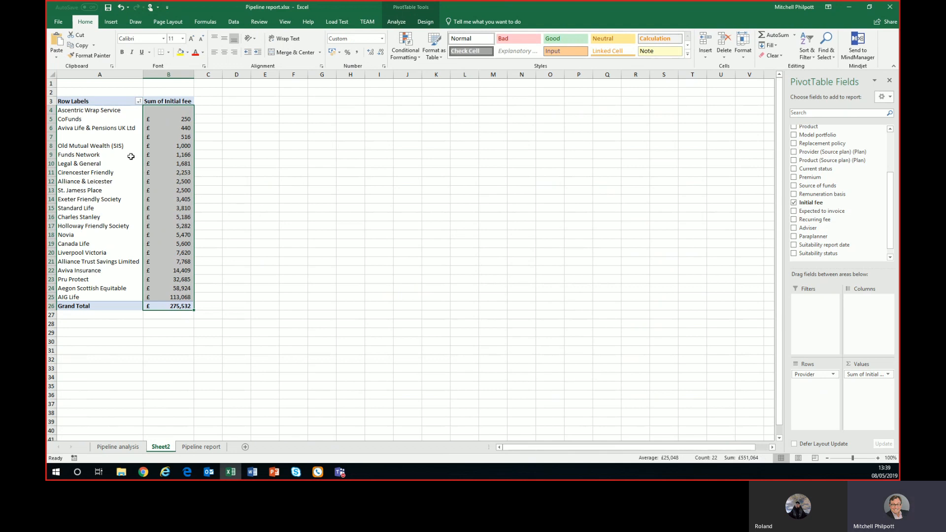
- Insert a clustered bar PivotChart based on the PivotTable of initial fees by provider
{"action": "left_click", "coordinate": [131, 157]}
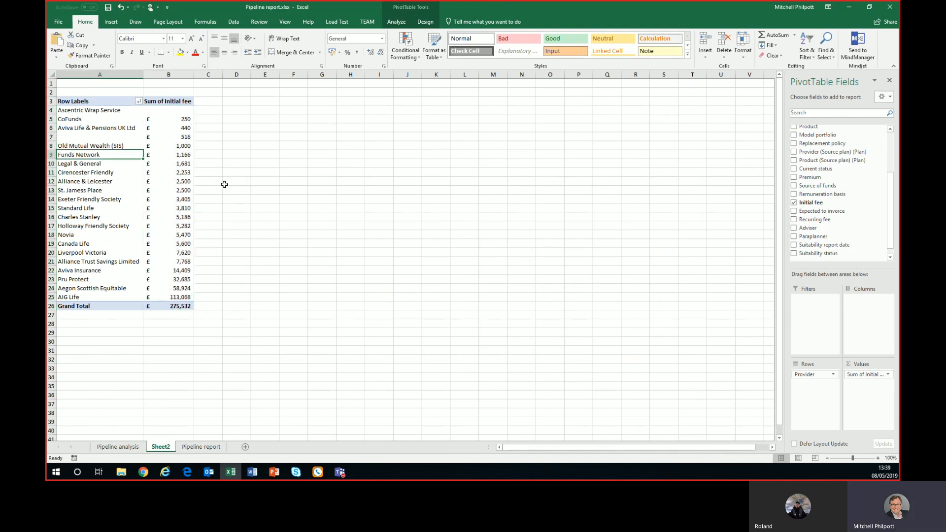
{"action": "left_click", "coordinate": [393, 22]}
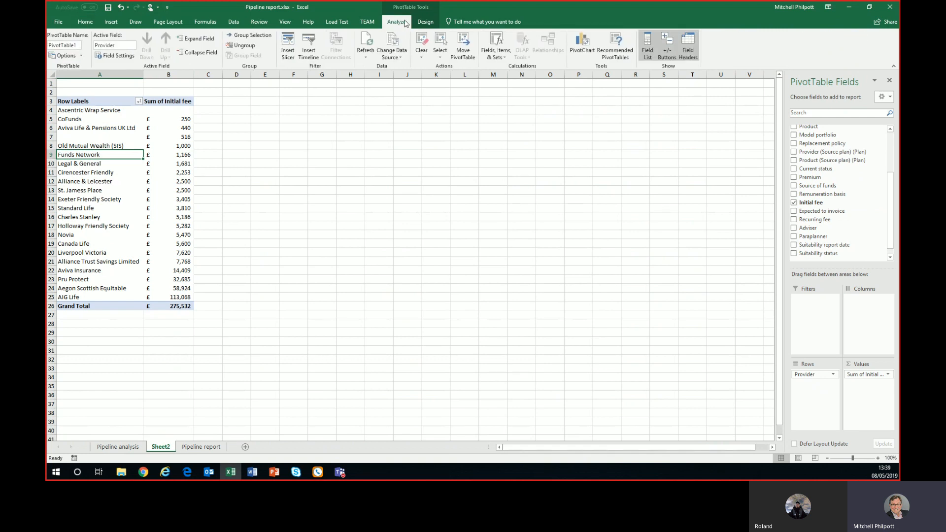
{"action": "left_click", "coordinate": [425, 23]}
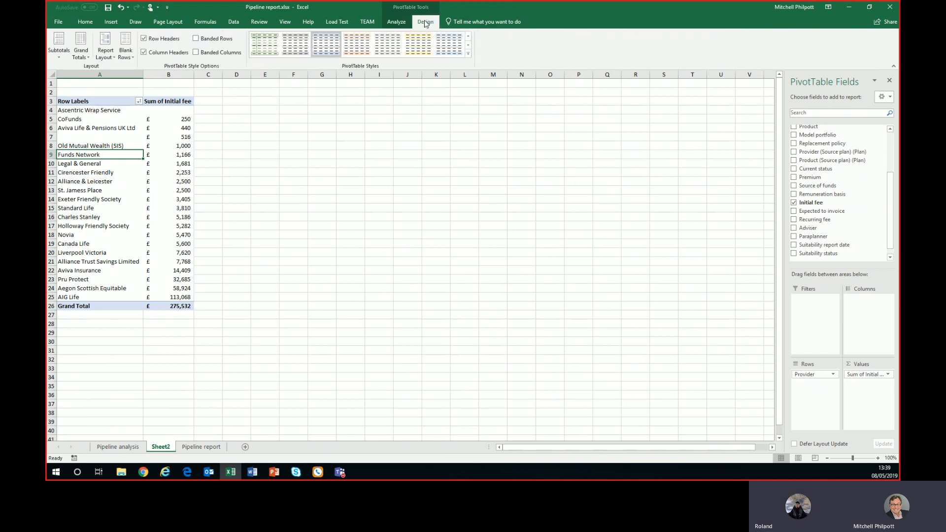
{"action": "left_click", "coordinate": [397, 21]}
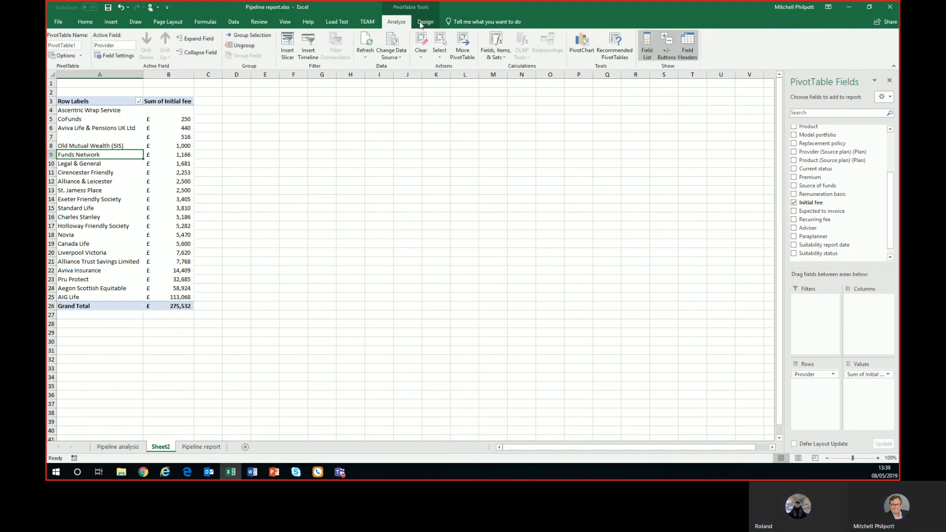
{"action": "left_click", "coordinate": [591, 42]}
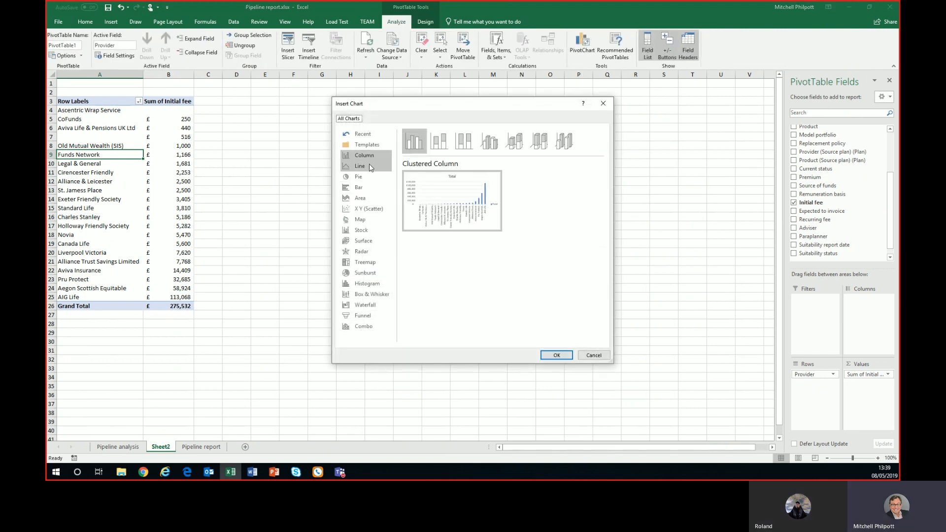
{"action": "left_click", "coordinate": [357, 187]}
{"action": "mouse_move", "coordinate": [410, 184]}
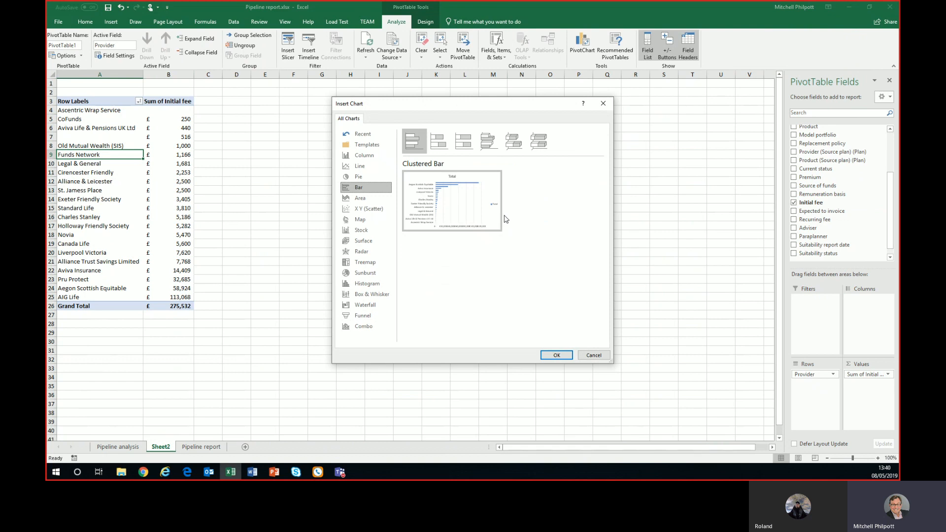
{"action": "mouse_move", "coordinate": [472, 211]}
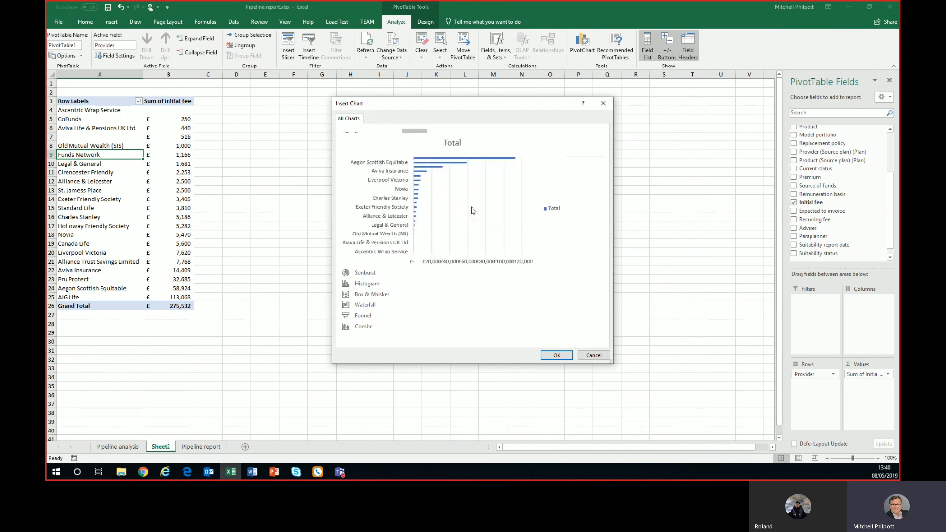
{"action": "left_click", "coordinate": [556, 355]}
- Place the PivotChart beside the PivotTable and enlarge it to about 10.28 cm high and 18.27 cm wide
{"action": "left_click_drag", "start_coordinate": [429, 205], "coordinate": [348, 108]}
{"action": "left_click_drag", "start_coordinate": [440, 227], "coordinate": [534, 272]}
{"action": "left_click_drag", "start_coordinate": [413, 112], "coordinate": [394, 103]}
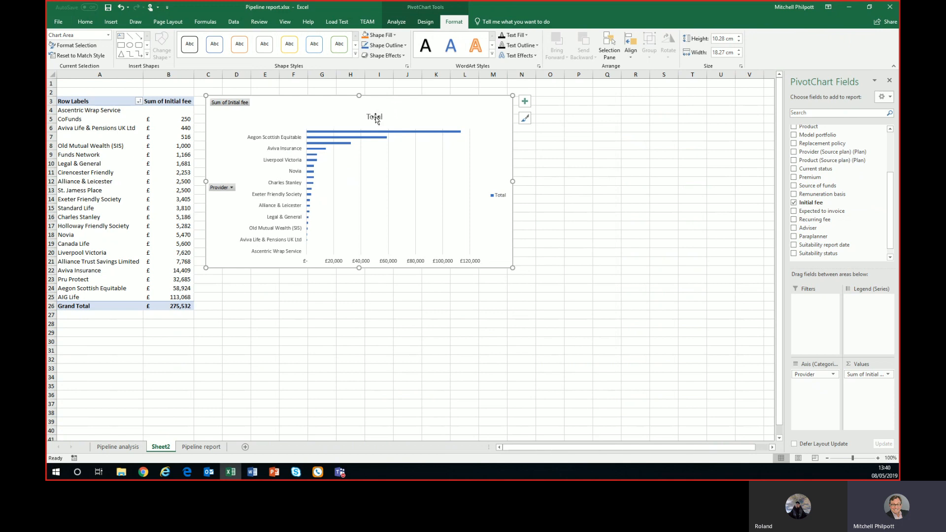
- Change the PivotChart's title to "IAF by Provider"
{"action": "left_click", "coordinate": [377, 117]}
{"action": "double_click", "coordinate": [378, 117]}
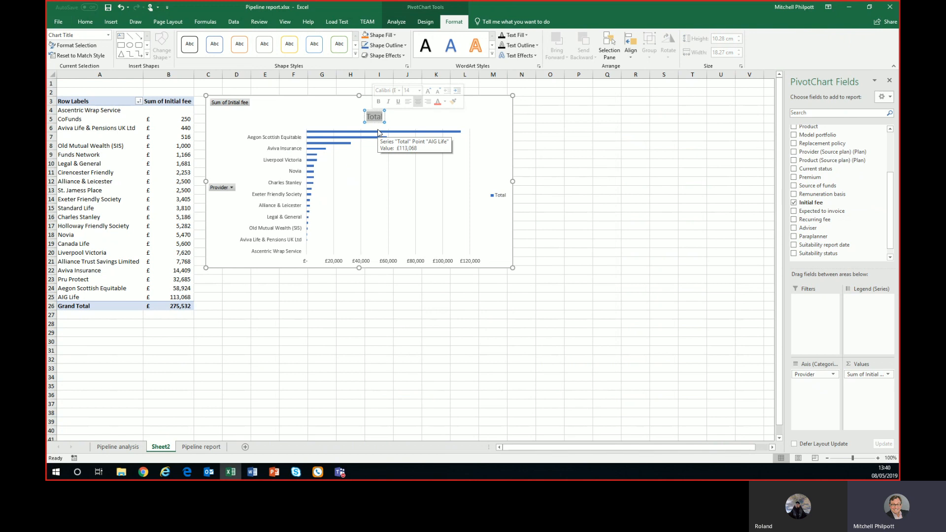
{"action": "type", "text": "IAF by Provider"}
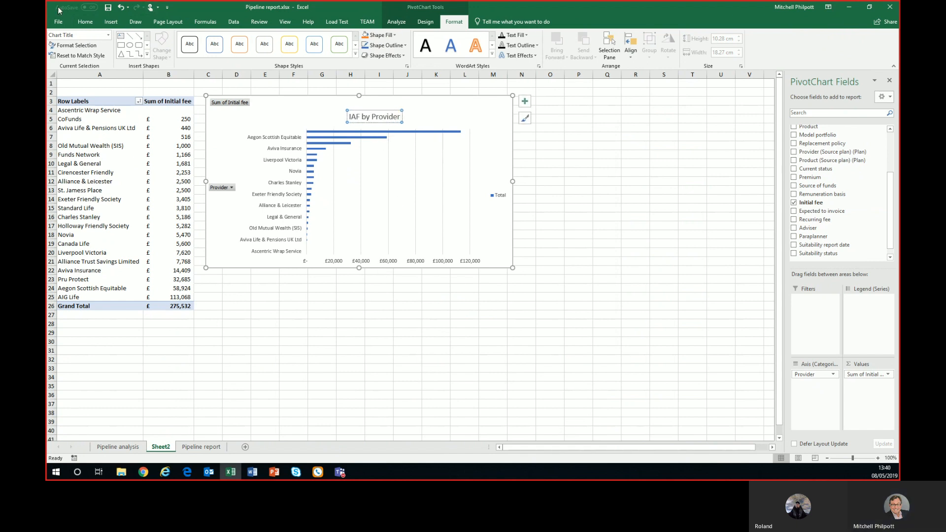
- Format the chart title as bold black text at 10 pt
{"action": "left_click", "coordinate": [85, 22]}
{"action": "left_click", "coordinate": [182, 38]}
{"action": "left_click", "coordinate": [176, 67]}
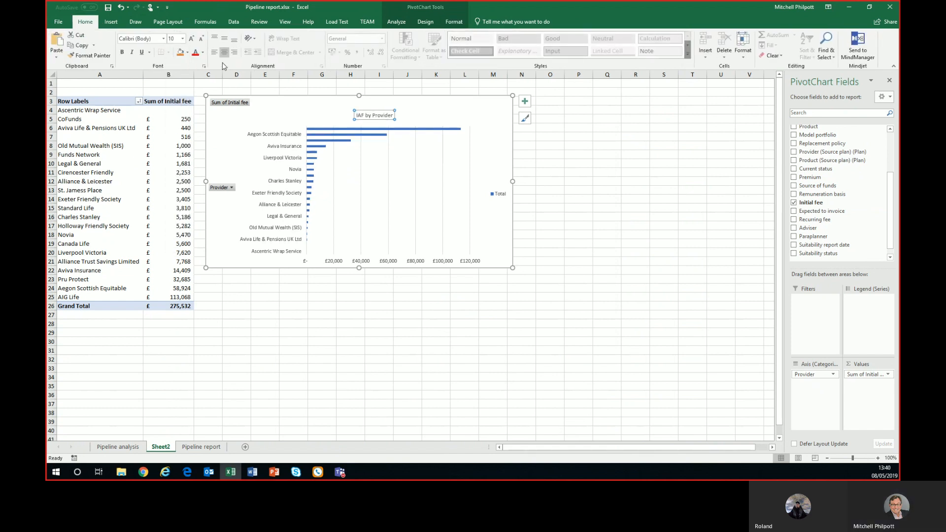
{"action": "left_click", "coordinate": [203, 52]}
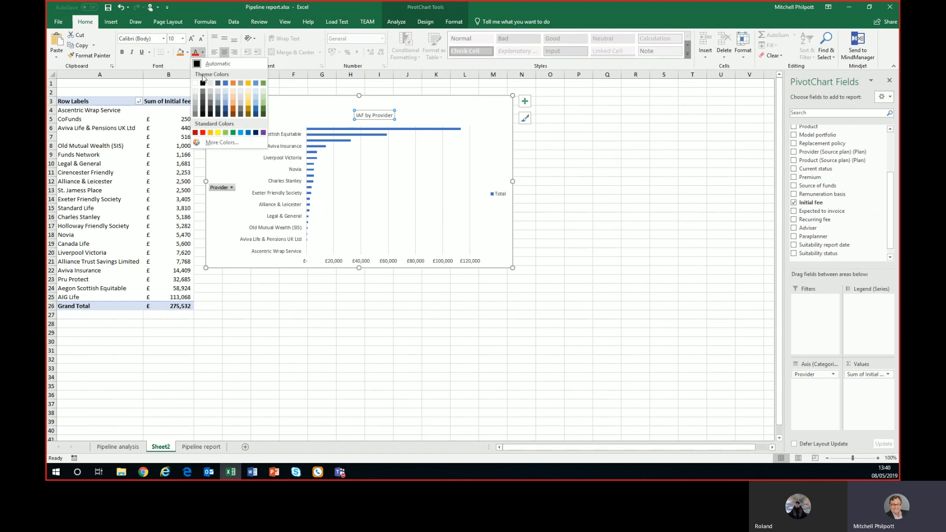
{"action": "left_click", "coordinate": [205, 84]}
{"action": "left_click", "coordinate": [122, 52]}
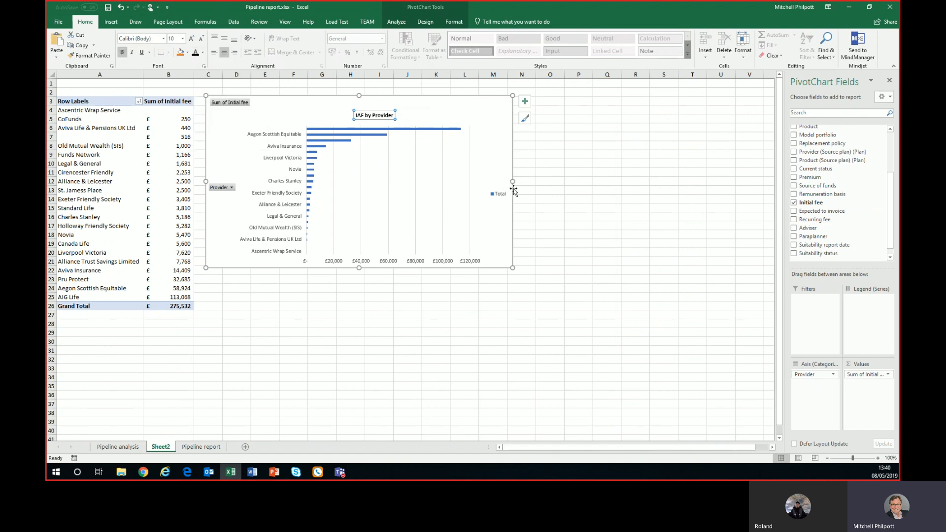
{"action": "left_click", "coordinate": [472, 108]}
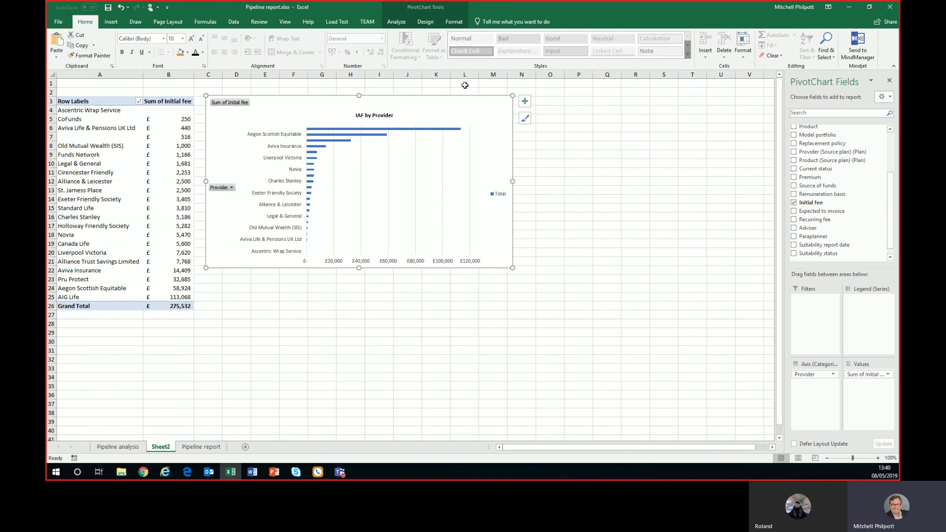
- Increase the PivotChart's height to about 11.89 cm so that every provider gets an axis label
{"action": "left_click", "coordinate": [423, 22]}
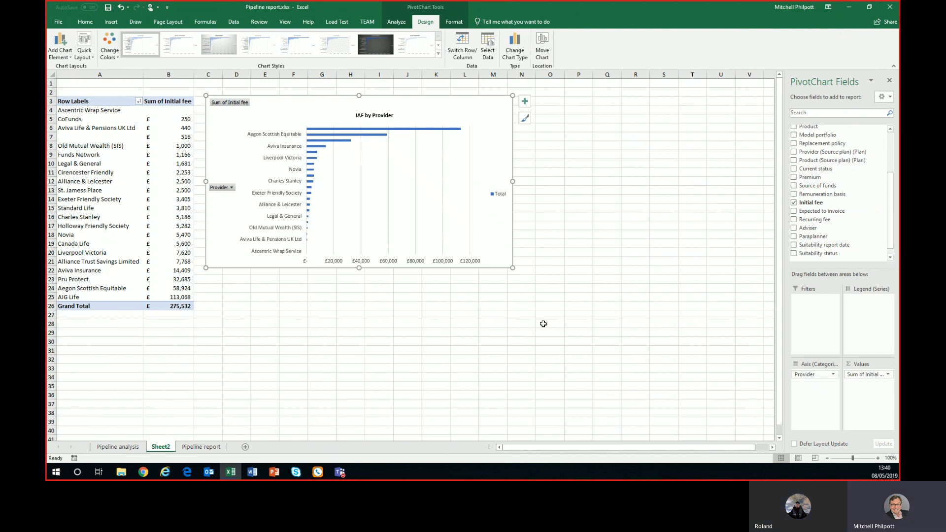
{"action": "left_click_drag", "start_coordinate": [359, 268], "coordinate": [363, 318]}
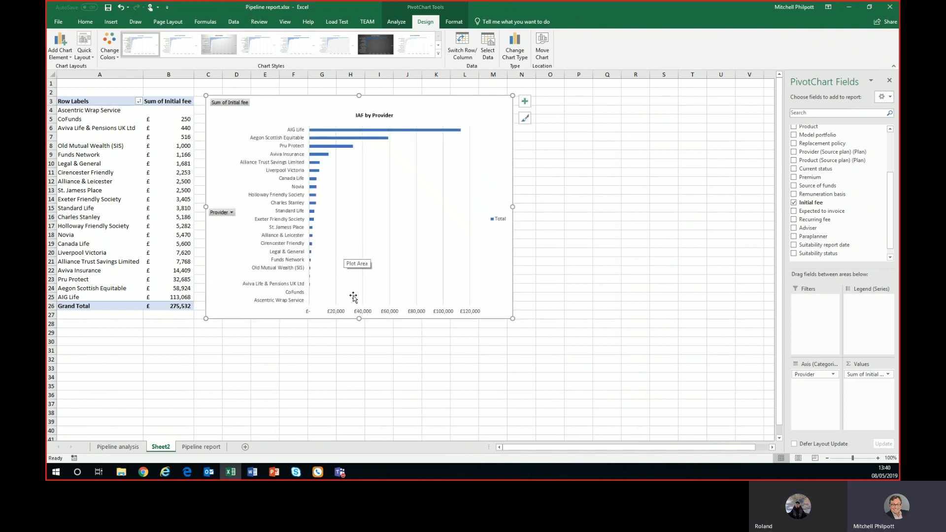
{"action": "left_click_drag", "start_coordinate": [359, 319], "coordinate": [366, 296]}
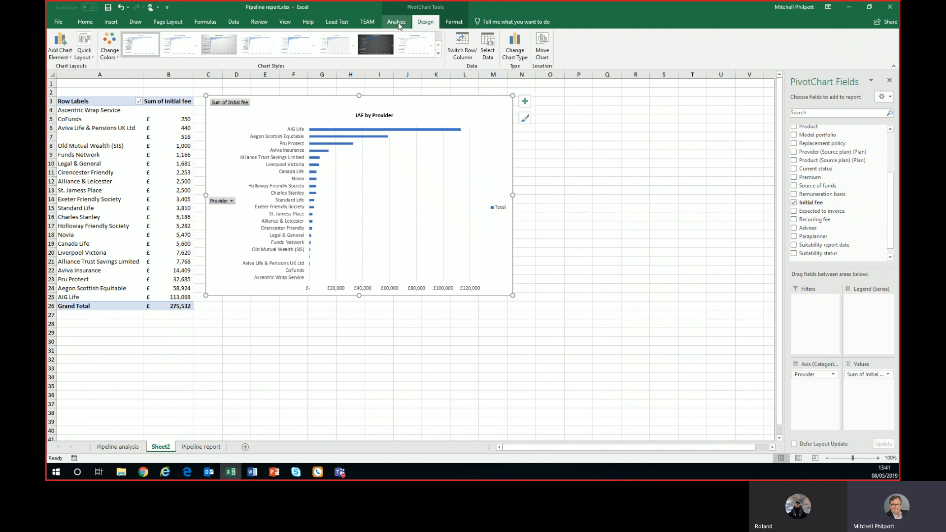
- Hide all field buttons on the PivotChart
{"action": "left_click", "coordinate": [452, 23]}
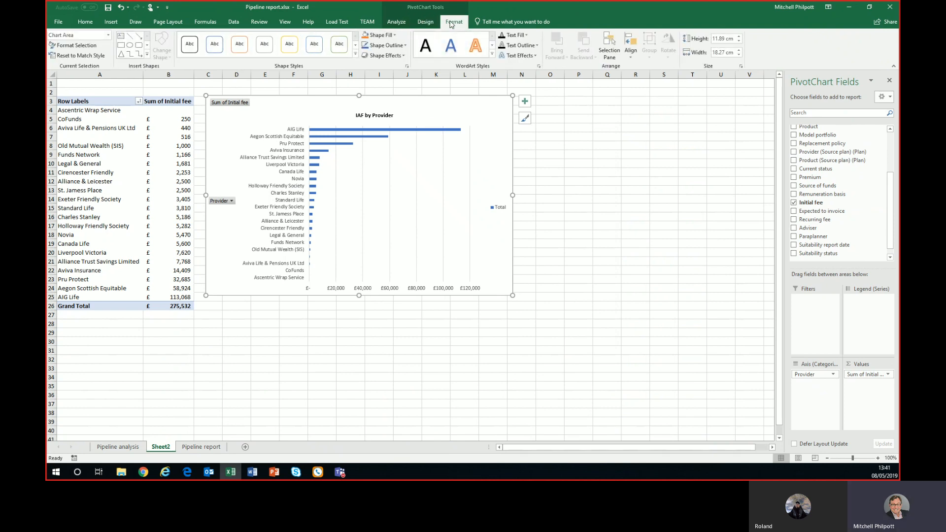
{"action": "left_click", "coordinate": [427, 23]}
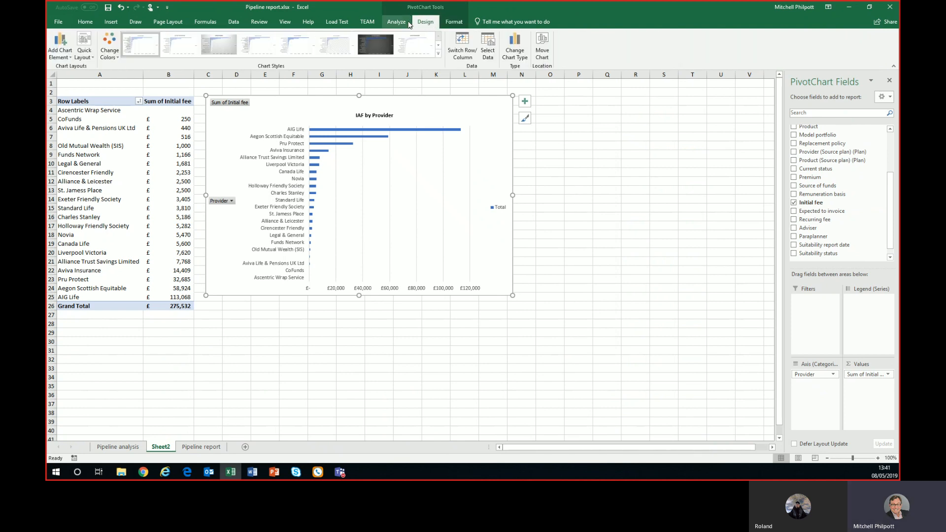
{"action": "left_click", "coordinate": [396, 22]}
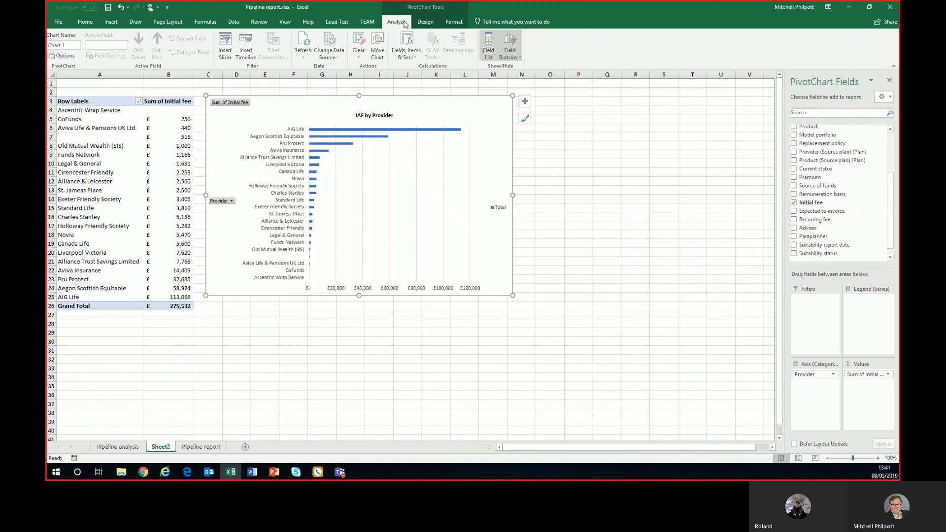
{"action": "left_click", "coordinate": [511, 40]}
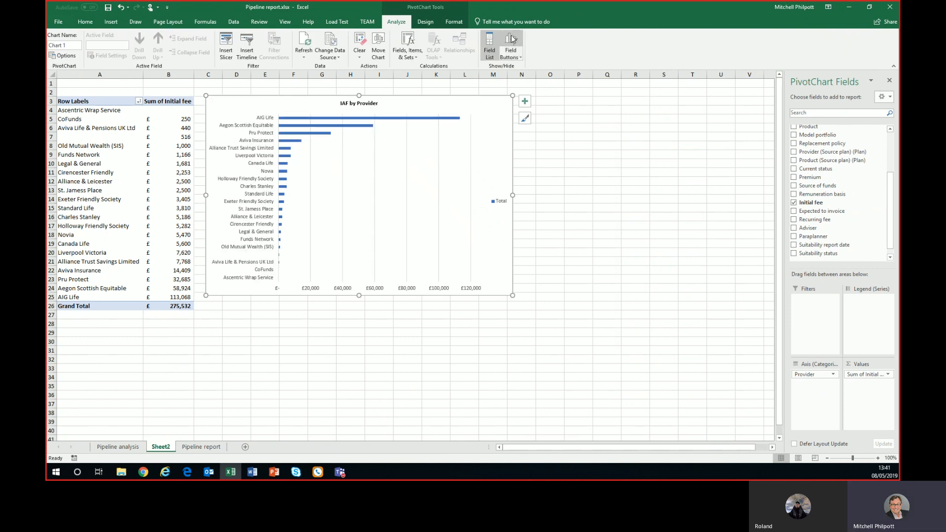
- Move the PivotChart as an object into the Pipeline analysis sheet and position it starting at about cell C2
{"action": "right_click", "coordinate": [429, 103]}
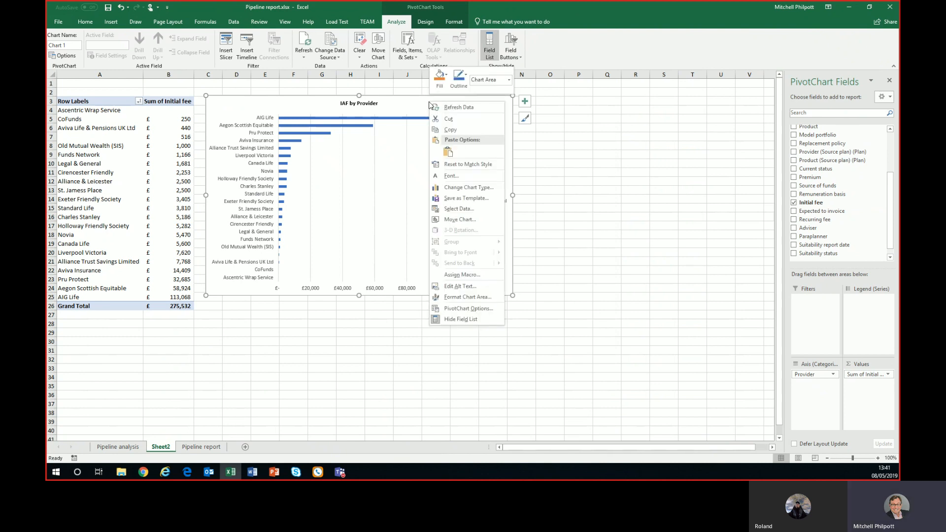
{"action": "left_click", "coordinate": [469, 220]}
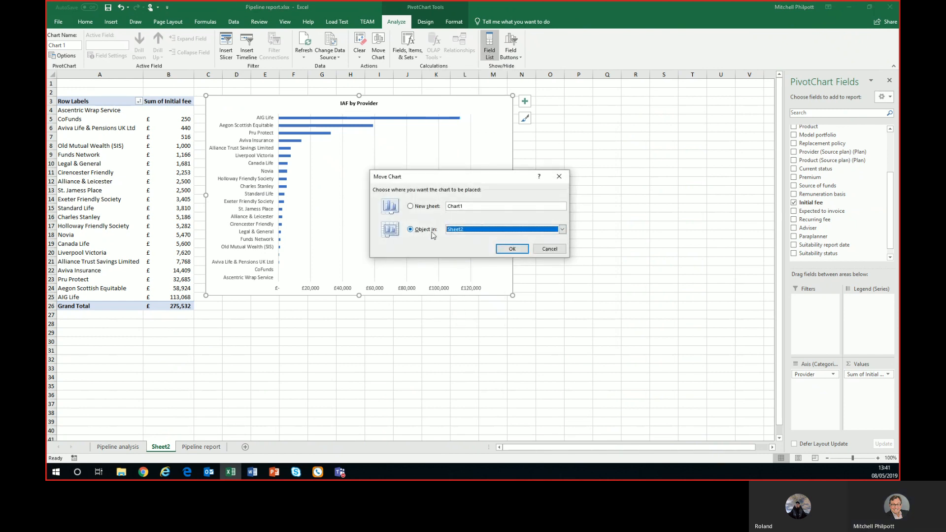
{"action": "left_click", "coordinate": [562, 230]}
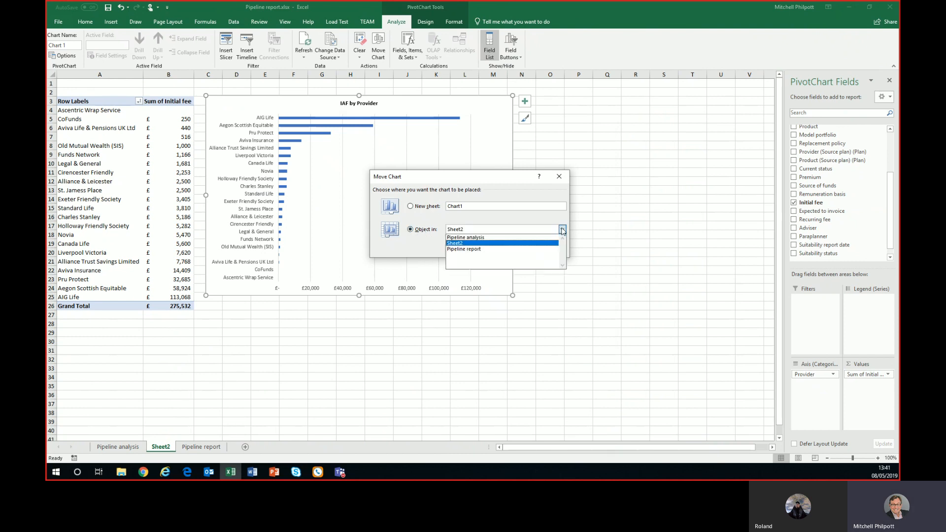
{"action": "left_click", "coordinate": [527, 238]}
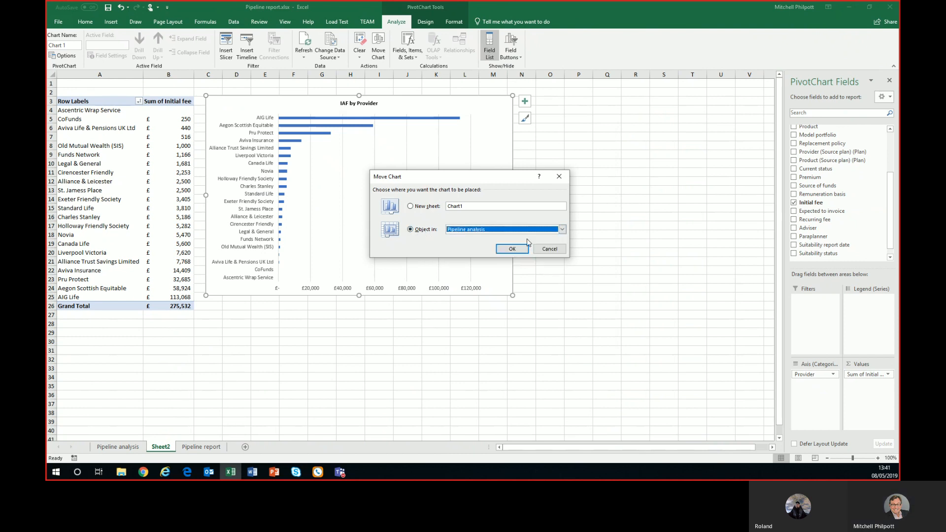
{"action": "left_click", "coordinate": [516, 250]}
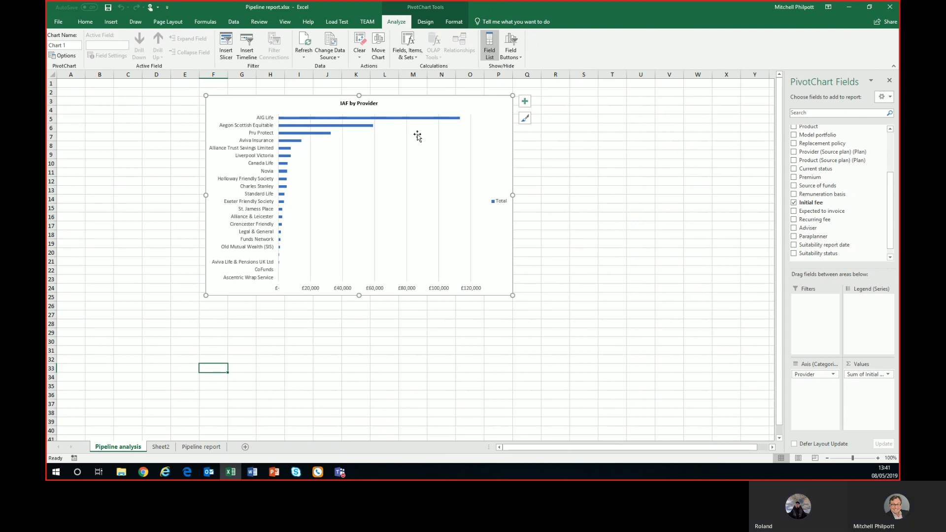
{"action": "left_click_drag", "start_coordinate": [414, 99], "coordinate": [327, 100]}
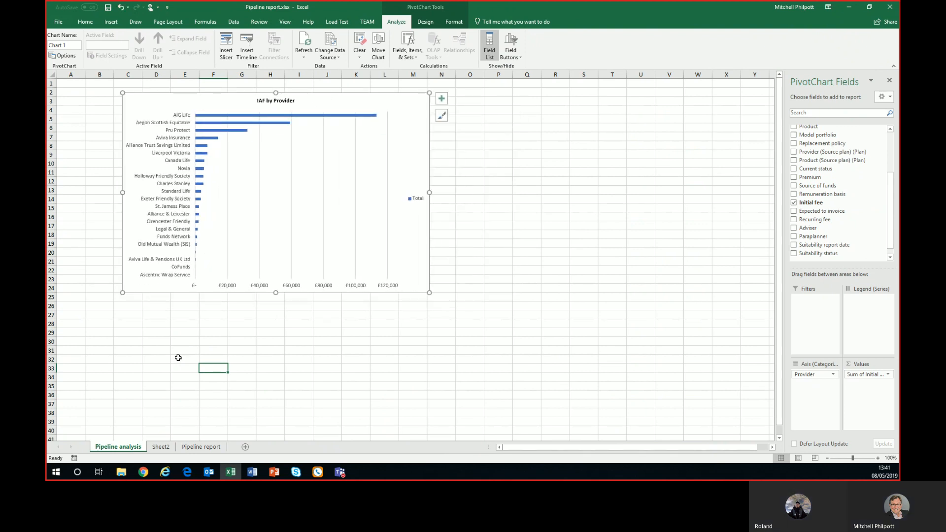
- Hide Sheet2, which contains the source PivotTable
{"action": "left_click", "coordinate": [163, 447]}
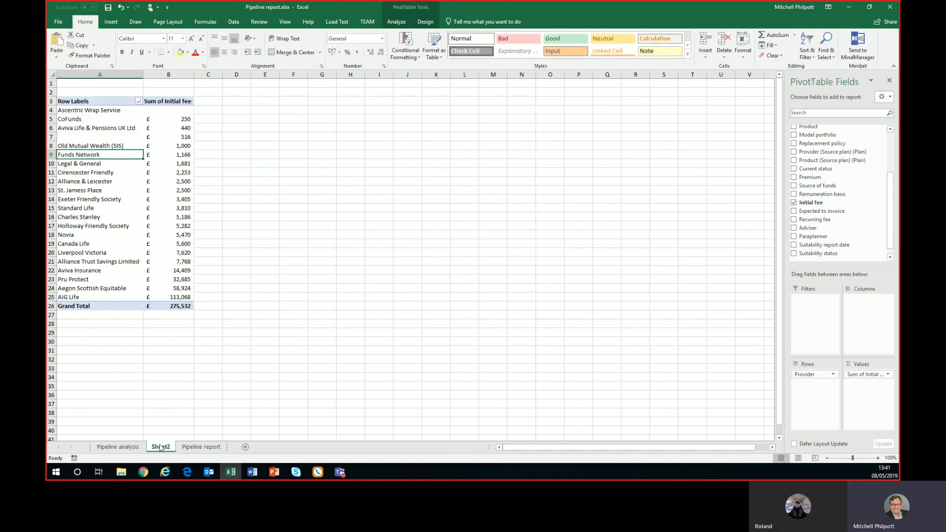
{"action": "right_click", "coordinate": [159, 452]}
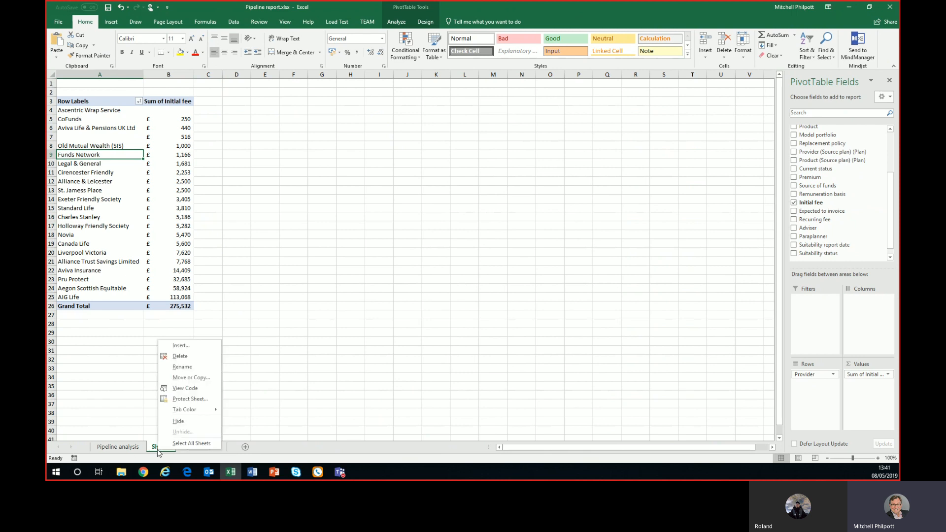
{"action": "left_click", "coordinate": [196, 419]}
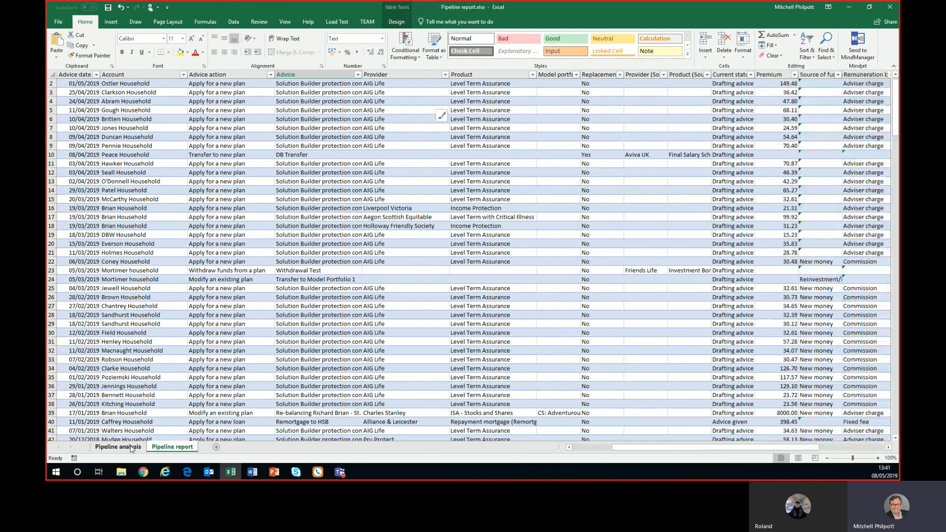
- Review the Pipeline analysis and Pipeline report sheets, including the filter options of the Advice column
{"action": "left_click", "coordinate": [131, 448]}
{"action": "left_click", "coordinate": [172, 448]}
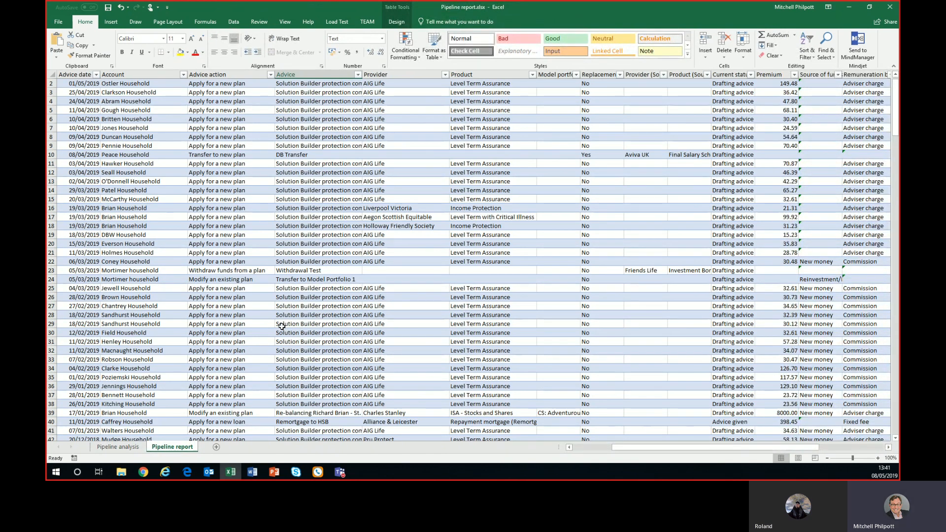
{"action": "left_click", "coordinate": [357, 76]}
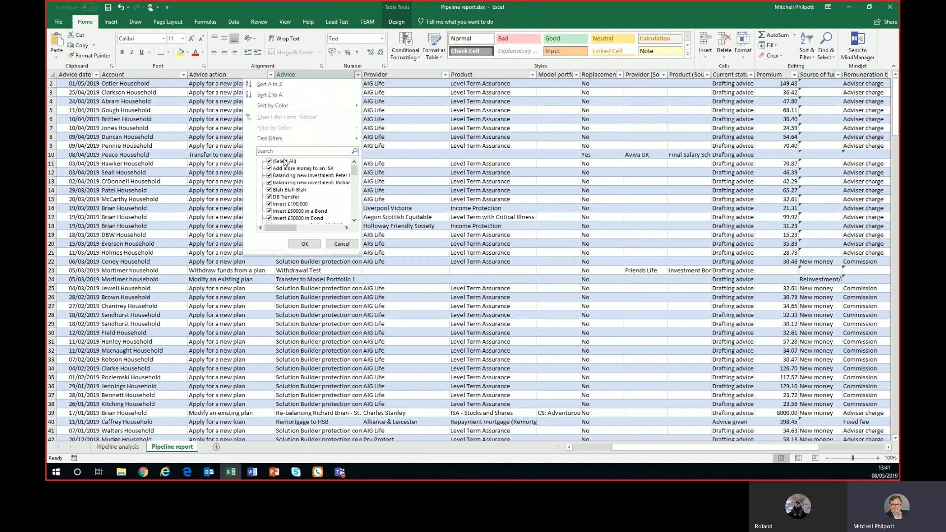
{"action": "left_click", "coordinate": [342, 244]}
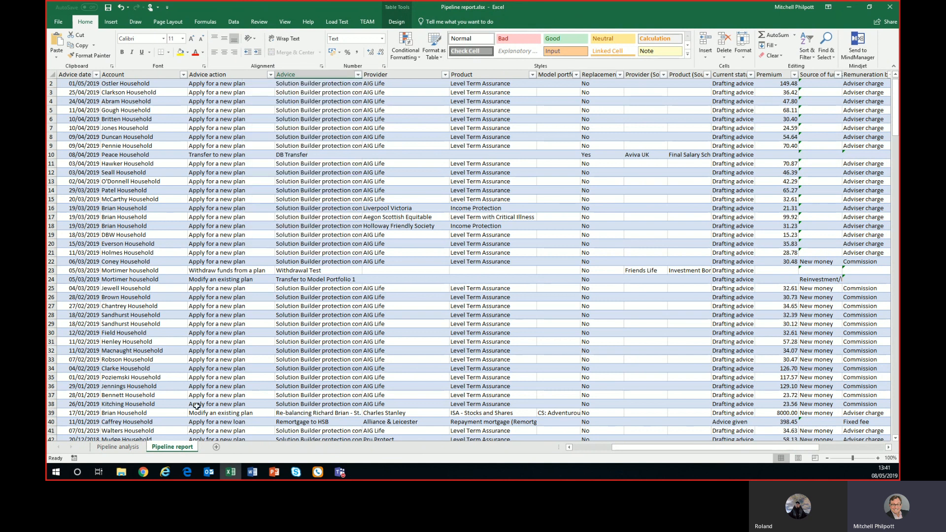
- Reposition the IAF by Provider chart on the Pipeline analysis sheet so it starts around row 4
{"action": "left_click", "coordinate": [134, 447]}
{"action": "left_click_drag", "start_coordinate": [186, 97], "coordinate": [174, 114]}
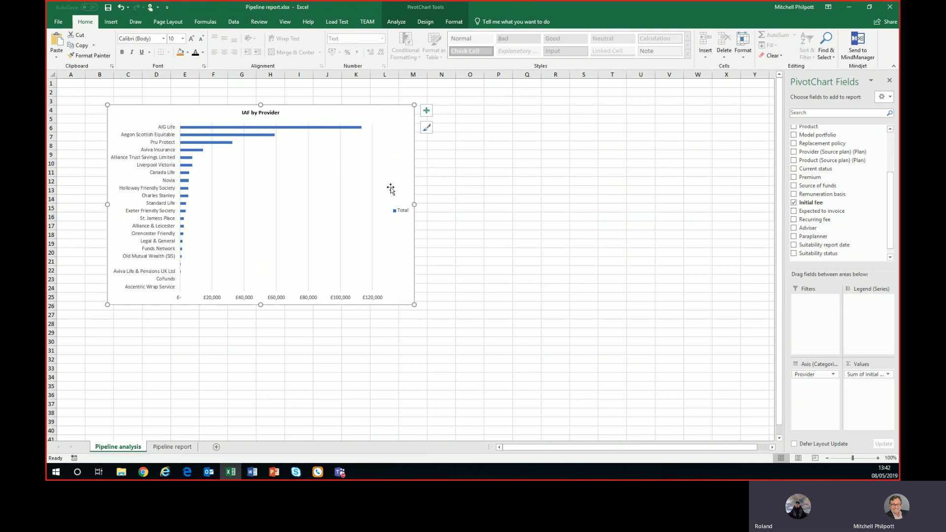
- Unhide Sheet2 and rename it IAF_Provider
{"action": "right_click", "coordinate": [127, 448]}
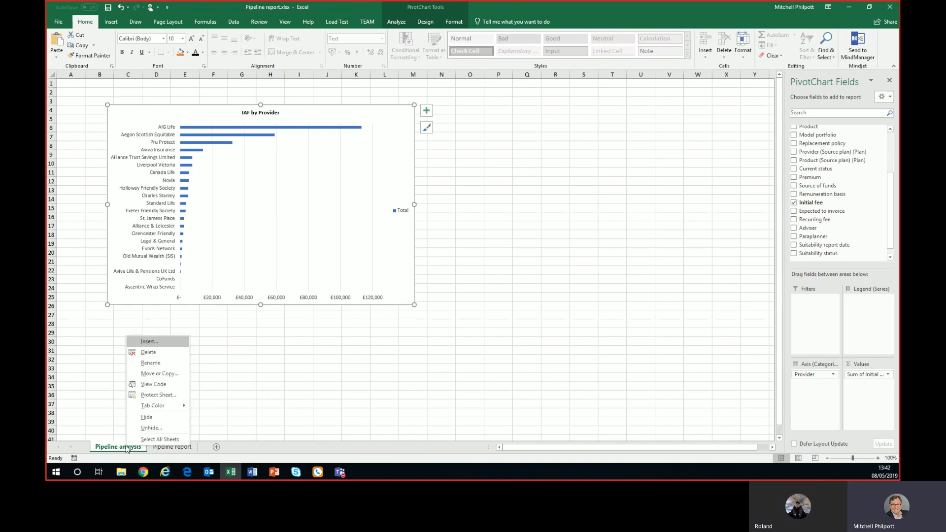
{"action": "left_click", "coordinate": [159, 426]}
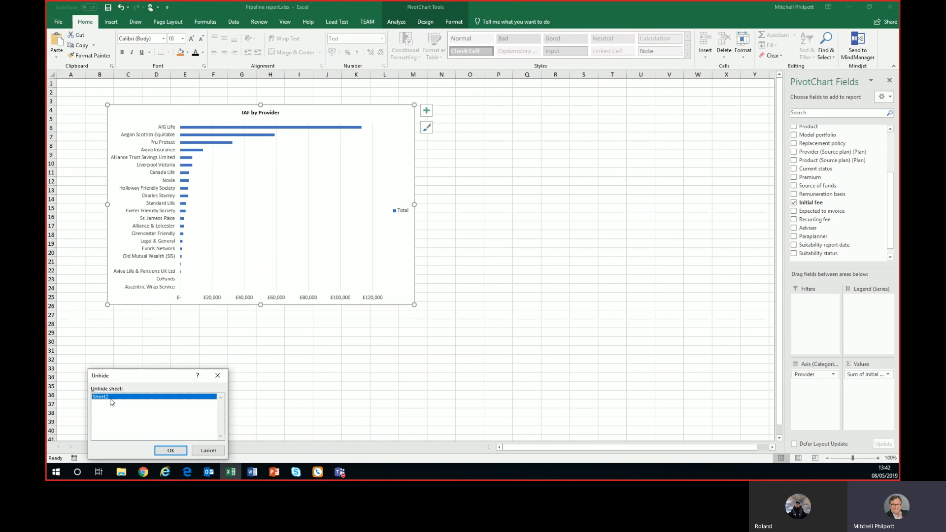
{"action": "left_click", "coordinate": [157, 449]}
{"action": "right_click", "coordinate": [156, 447]}
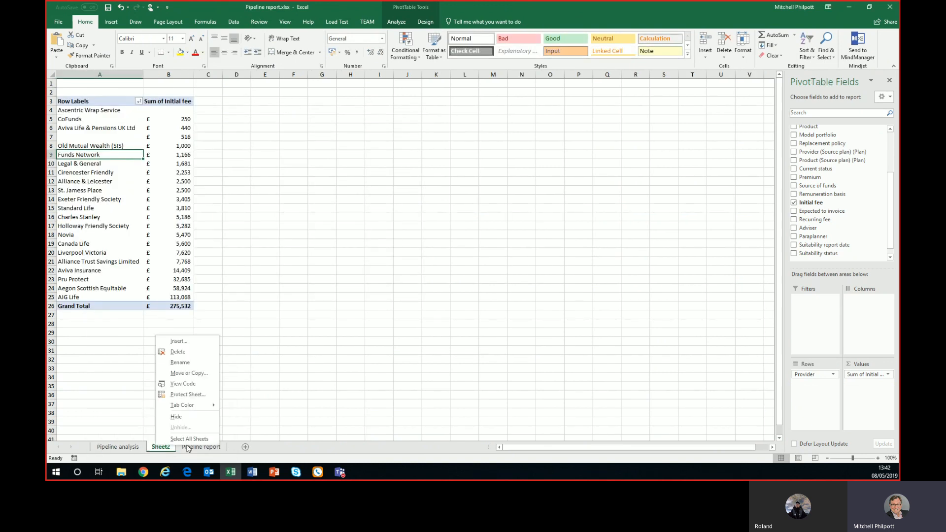
{"action": "left_click", "coordinate": [193, 365]}
{"action": "type", "text": "IAF_Provider"}
{"action": "left_click", "coordinate": [202, 349]}
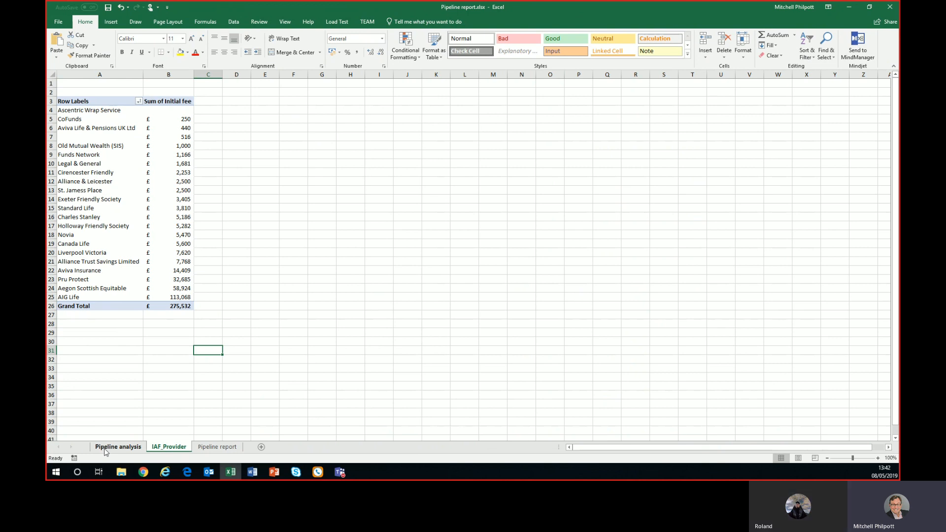
- Set the PivotTable on the IAF_Provider sheet to refresh data when opening the file and not to save source data with the file
{"action": "left_click", "coordinate": [105, 450]}
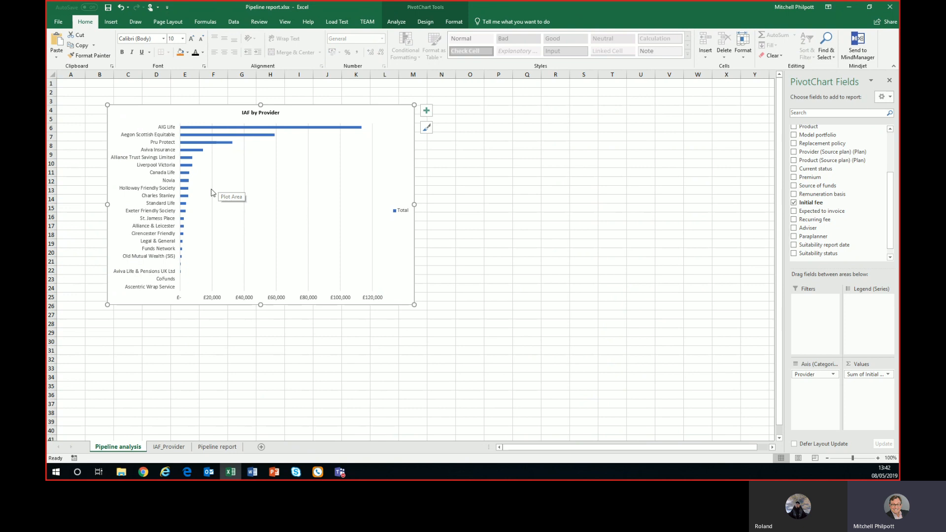
{"action": "left_click", "coordinate": [161, 448]}
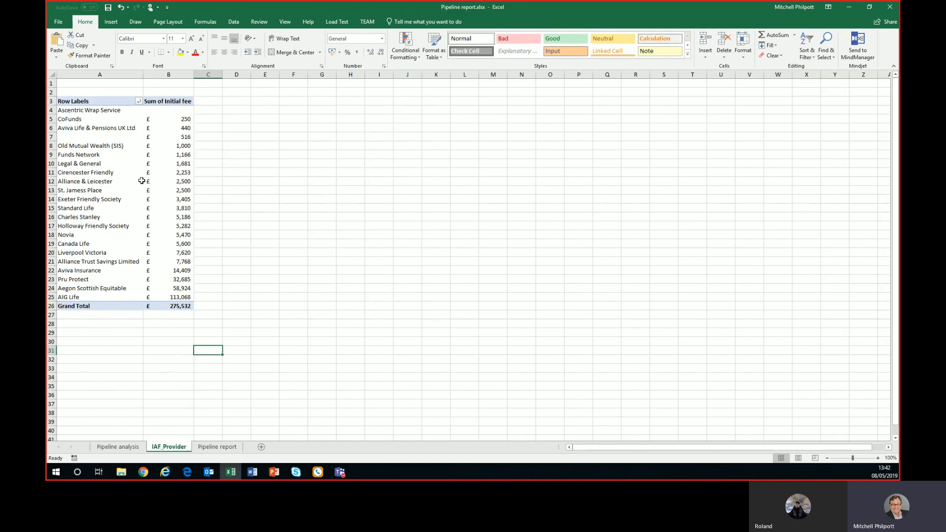
{"action": "left_click", "coordinate": [118, 156]}
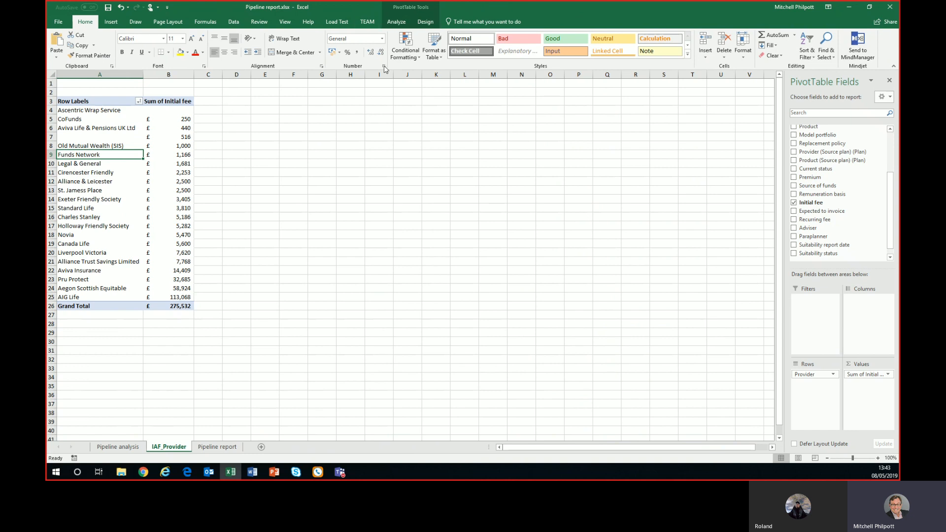
{"action": "left_click", "coordinate": [403, 23]}
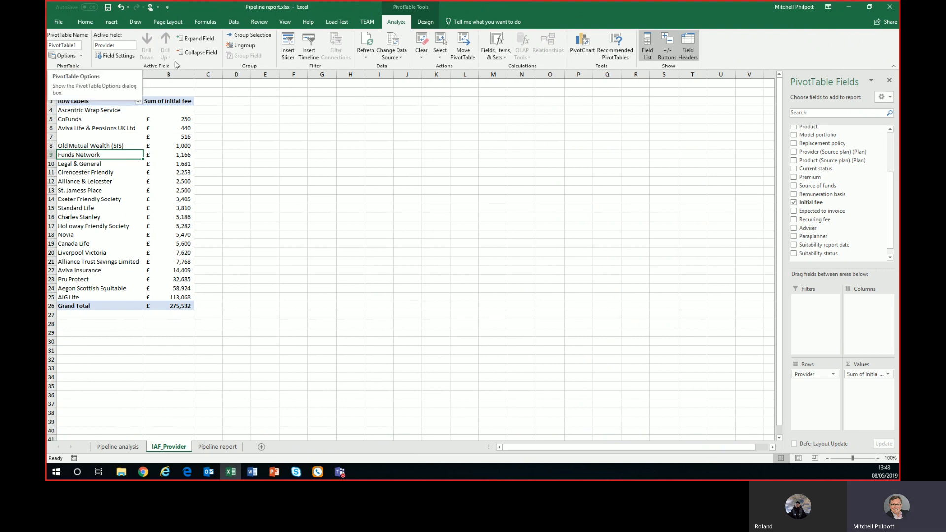
{"action": "left_click", "coordinate": [63, 55]}
{"action": "left_click_drag", "start_coordinate": [508, 201], "coordinate": [371, 131]}
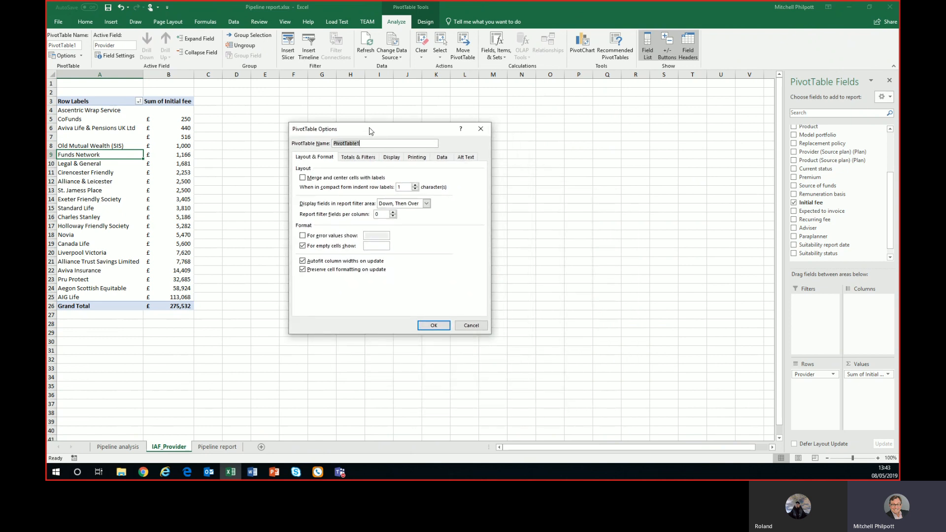
{"action": "left_click", "coordinate": [443, 158]}
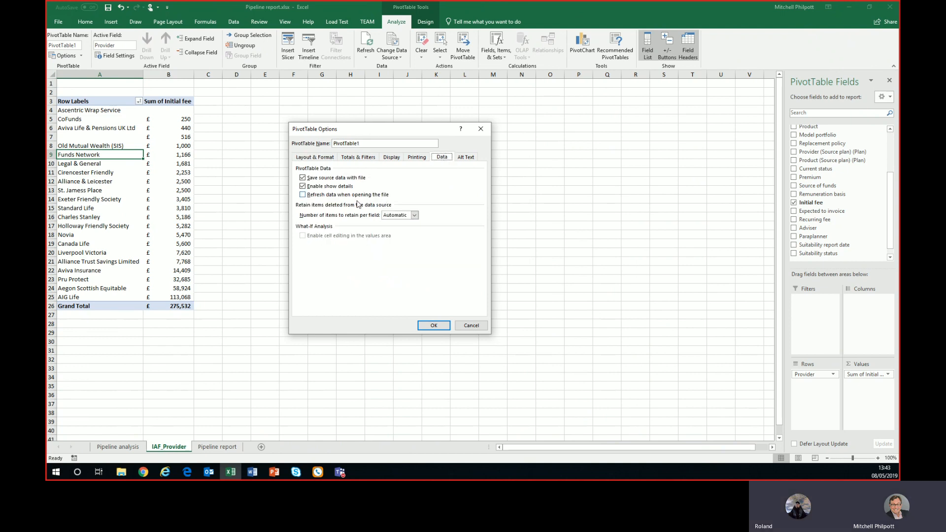
{"action": "left_click", "coordinate": [303, 196]}
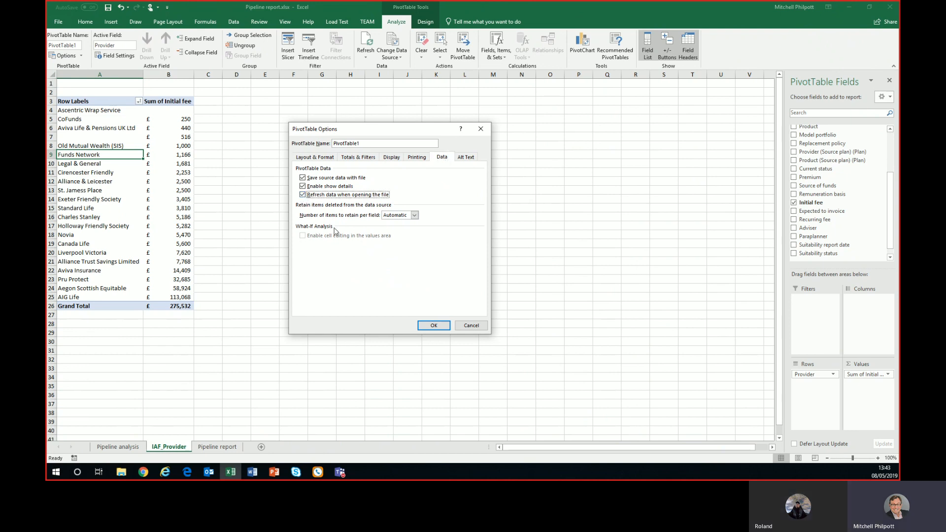
{"action": "left_click", "coordinate": [303, 178]}
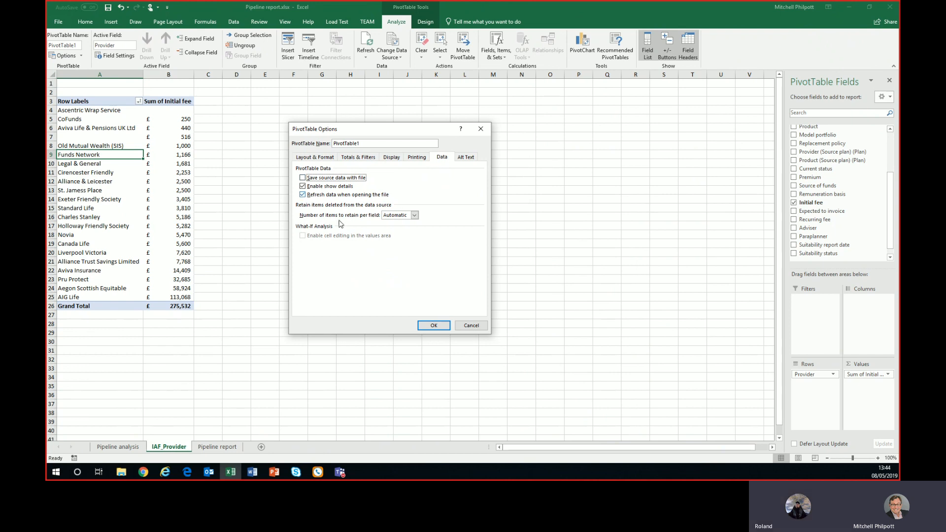
{"action": "left_click", "coordinate": [435, 326]}
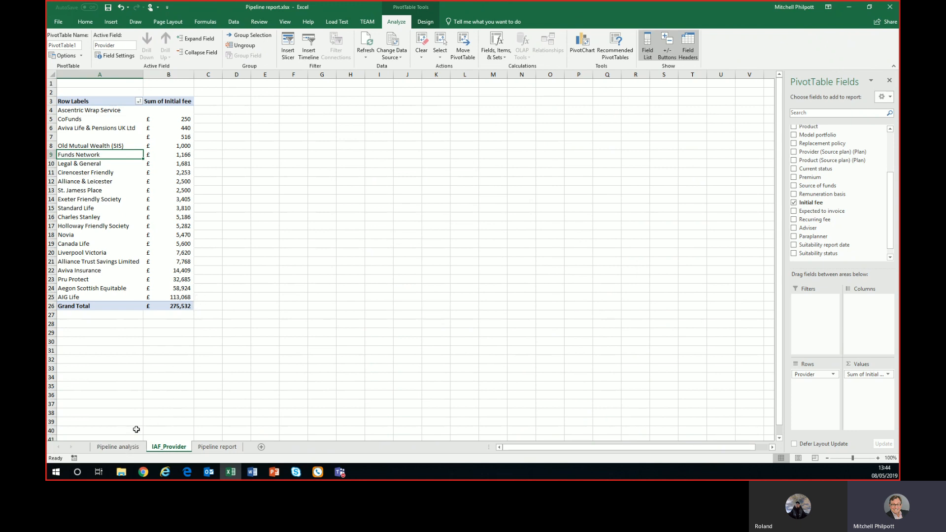
- Shift the chart on the Pipeline analysis sheet to the right and insert slicers for Product, Current status, Remuneration basis and Adviser
{"action": "left_click", "coordinate": [122, 448]}
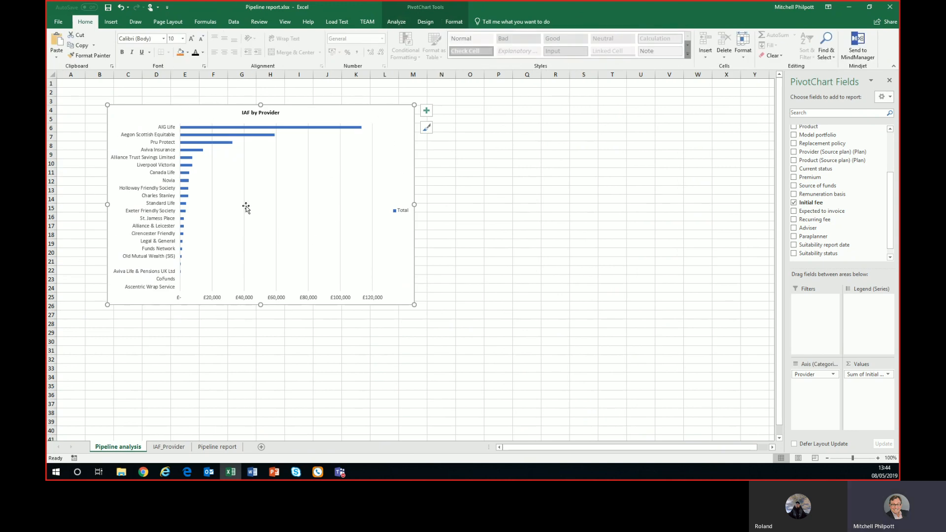
{"action": "left_click_drag", "start_coordinate": [188, 113], "coordinate": [268, 112]}
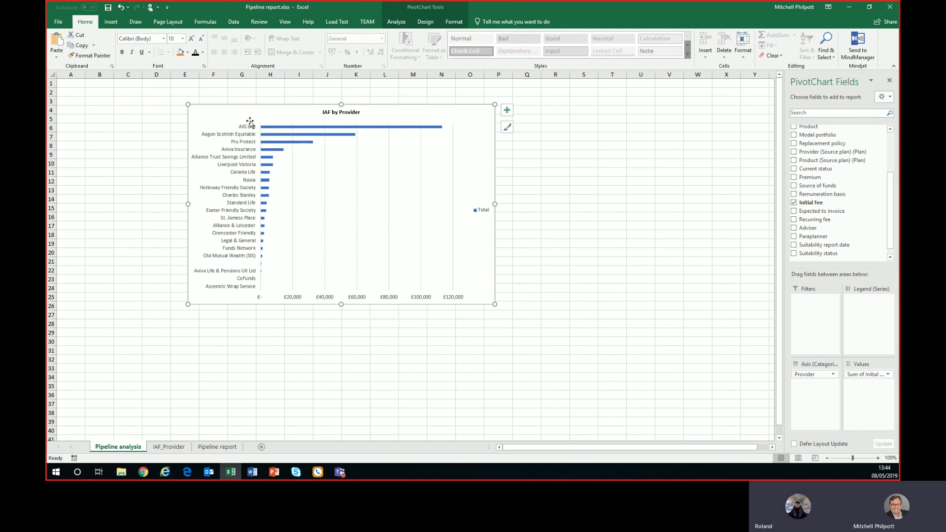
{"action": "left_click", "coordinate": [394, 22]}
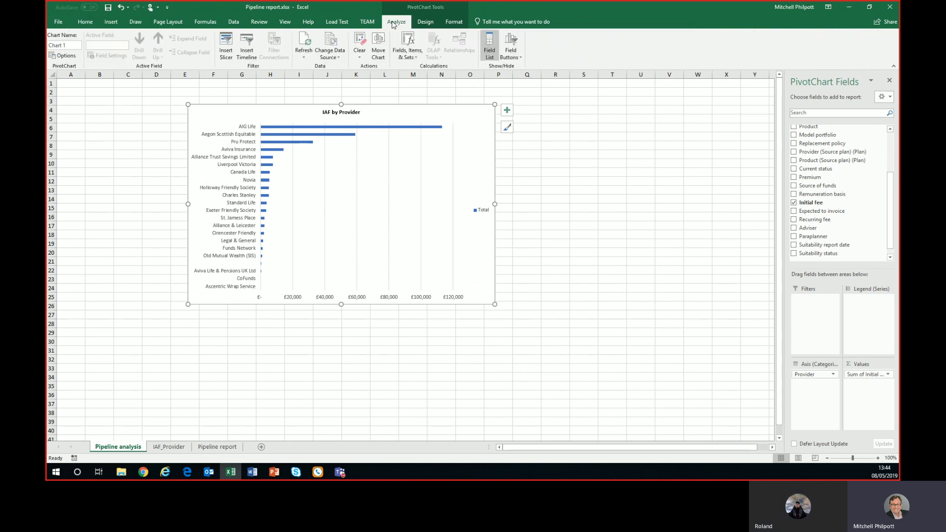
{"action": "left_click", "coordinate": [228, 51]}
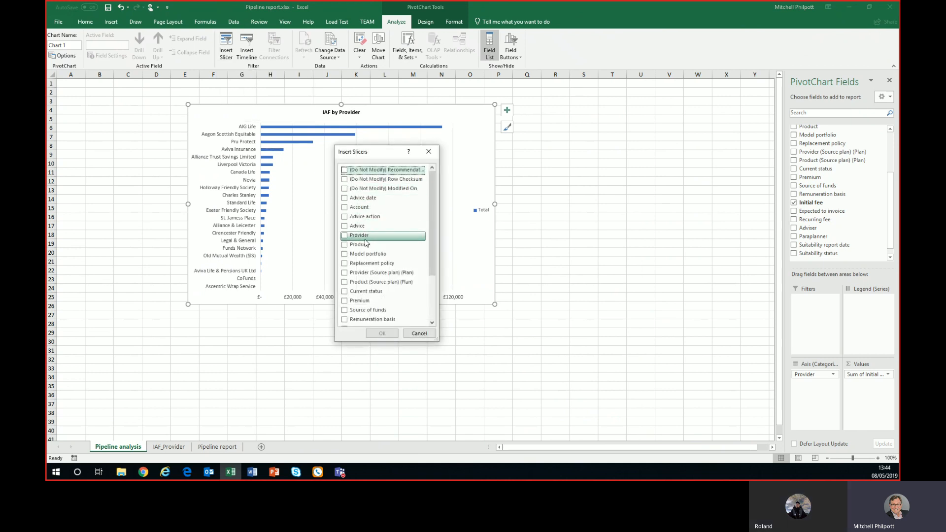
{"action": "mouse_move", "coordinate": [435, 202]}
{"action": "left_mouse_down"}
{"action": "mouse_move", "coordinate": [446, 274]}
{"action": "mouse_move", "coordinate": [434, 199]}
{"action": "left_mouse_up"}
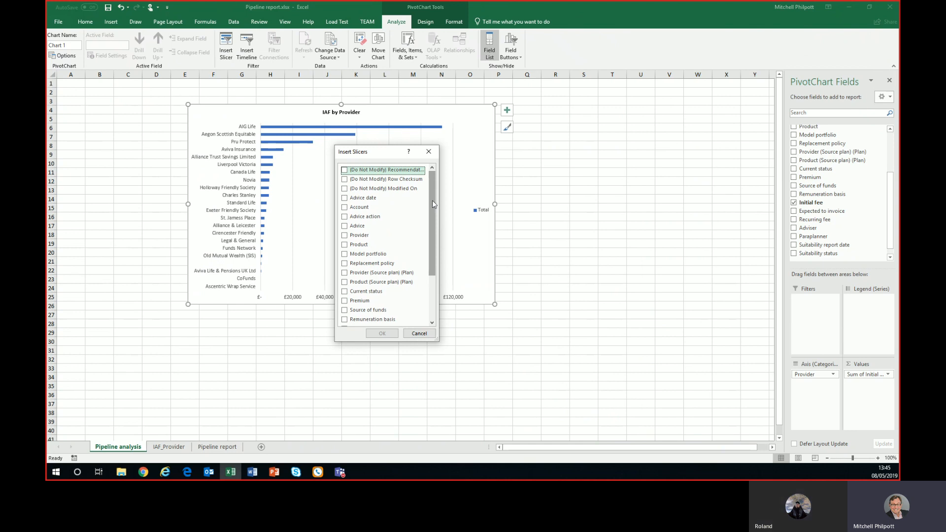
{"action": "left_click_drag", "start_coordinate": [430, 250], "coordinate": [440, 301]}
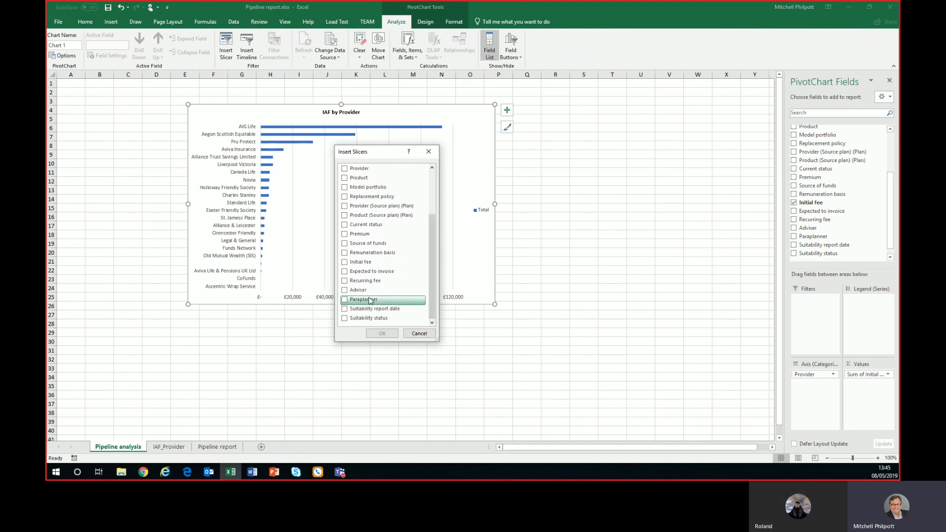
{"action": "left_click", "coordinate": [347, 291]}
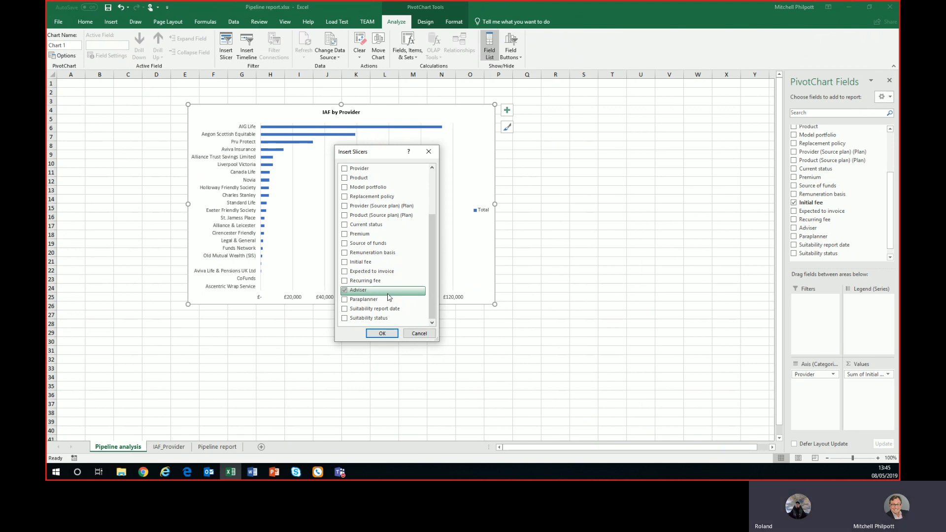
{"action": "left_click", "coordinate": [374, 253]}
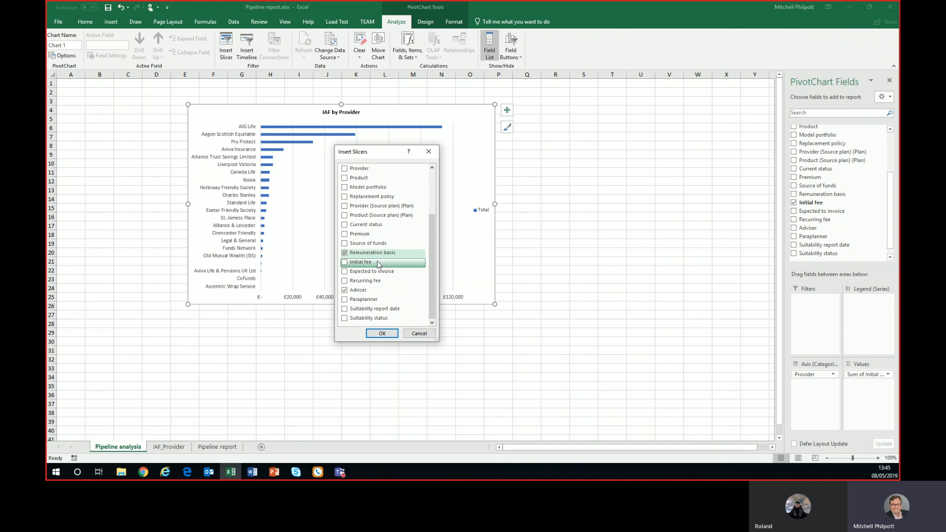
{"action": "left_click", "coordinate": [382, 225]}
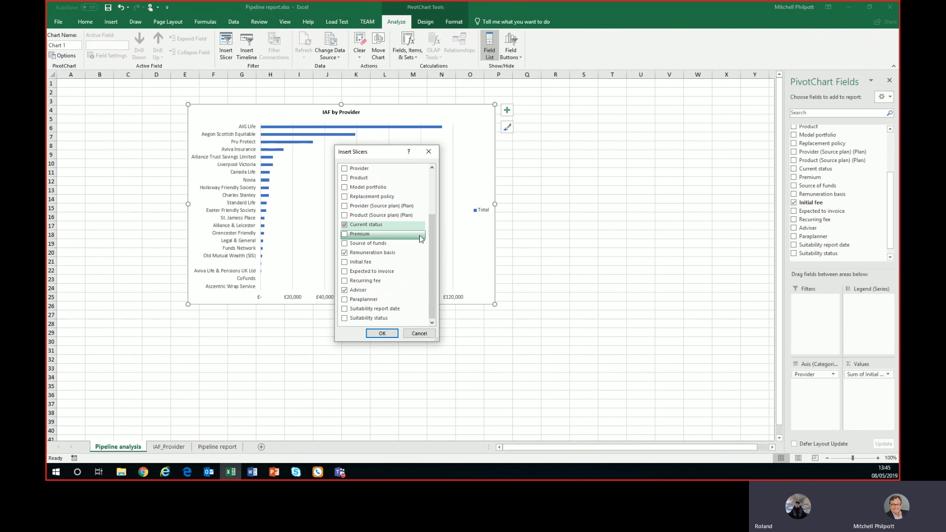
{"action": "left_click", "coordinate": [367, 178]}
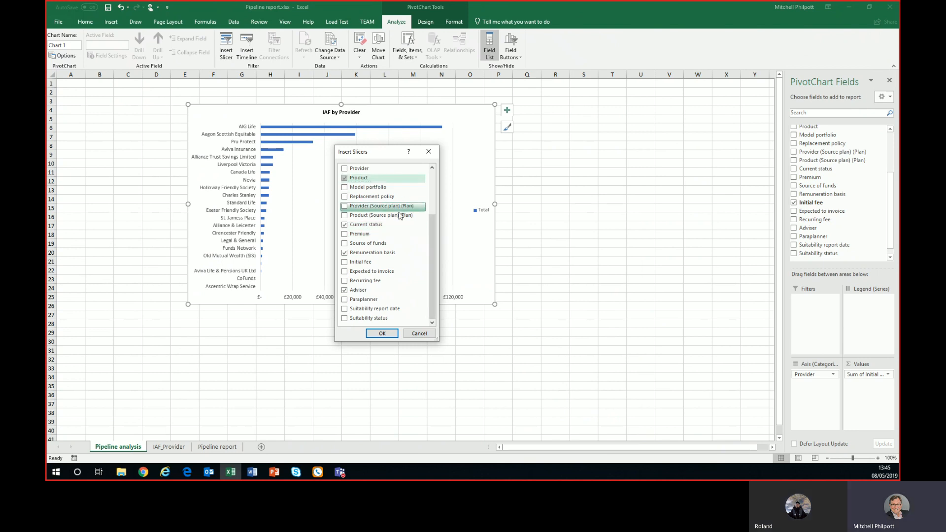
{"action": "left_click_drag", "start_coordinate": [432, 272], "coordinate": [434, 222]}
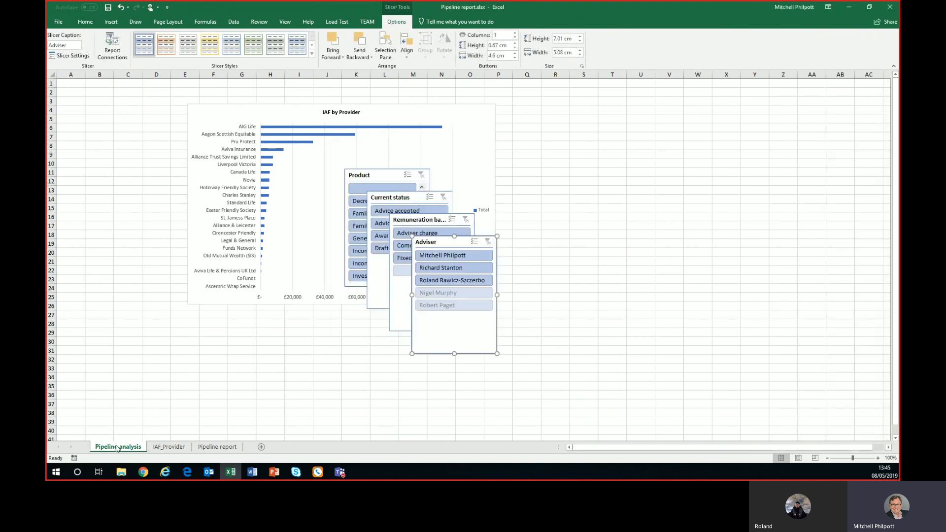
- Arrange the Adviser and Remuneration basis slicers above Current status and Product in columns A to F, and move the chart to about column M
{"action": "left_click_drag", "start_coordinate": [435, 242], "coordinate": [80, 115]}
{"action": "left_click_drag", "start_coordinate": [309, 114], "coordinate": [532, 111]}
{"action": "left_click_drag", "start_coordinate": [404, 223], "coordinate": [155, 116]}
{"action": "left_click_drag", "start_coordinate": [379, 195], "coordinate": [77, 232]}
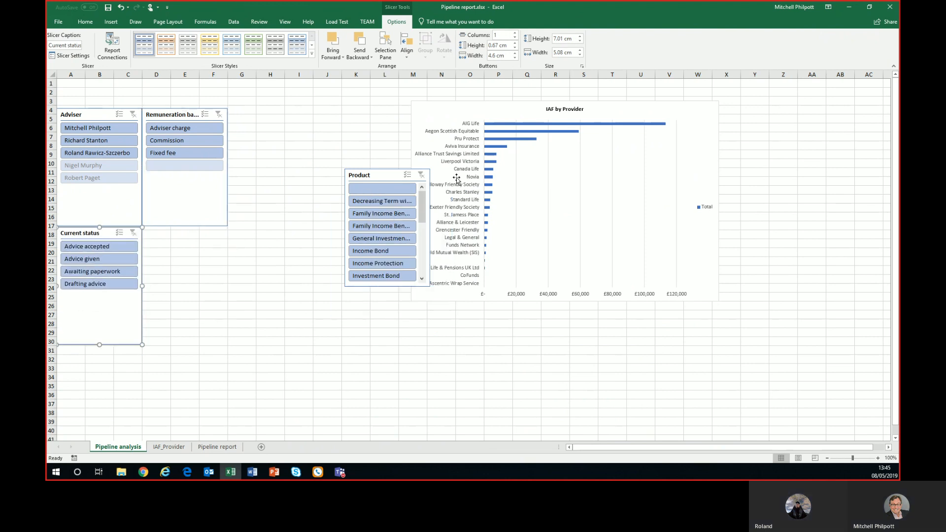
{"action": "left_click_drag", "start_coordinate": [379, 174], "coordinate": [176, 232]}
- Align the Remuneration basis and Product slicers with each other
{"action": "left_click_drag", "start_coordinate": [167, 113], "coordinate": [168, 116]}
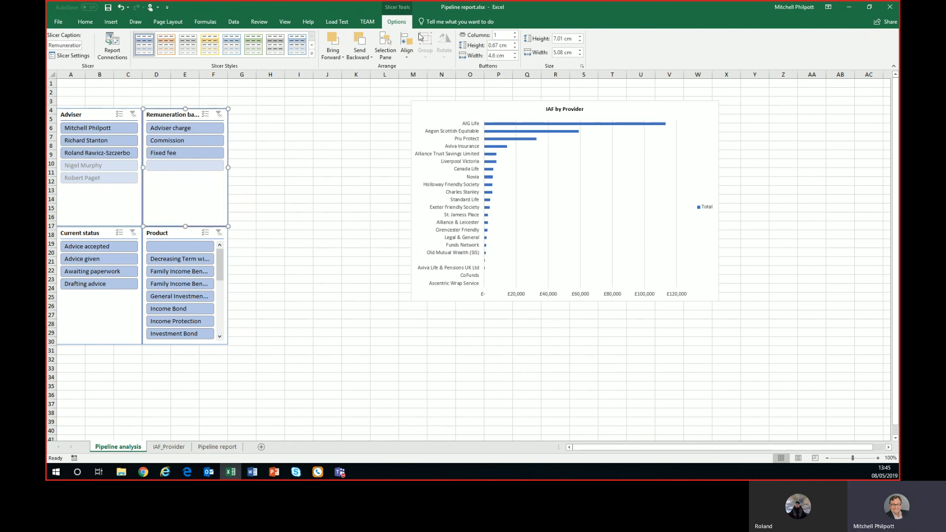
{"action": "left_click", "coordinate": [188, 234], "text": "ctrl"}
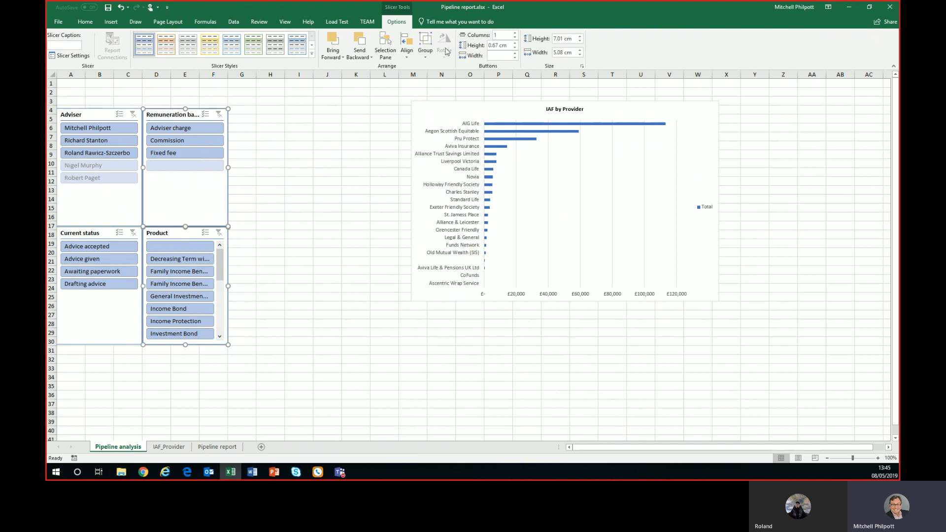
{"action": "left_click", "coordinate": [408, 52]}
{"action": "left_click", "coordinate": [425, 69]}
{"action": "left_click", "coordinate": [262, 132]}
- Set the height of the Remuneration basis and Adviser slicers to 5 cm each
{"action": "left_click", "coordinate": [199, 203]}
{"action": "left_click_drag", "start_coordinate": [188, 227], "coordinate": [186, 190]}
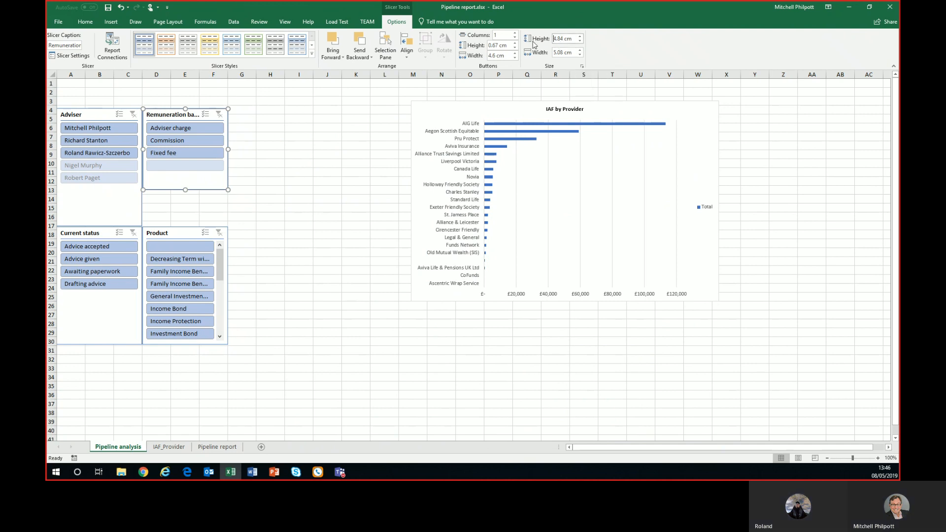
{"action": "type", "text": "5"}
{"action": "key", "text": "Return"}
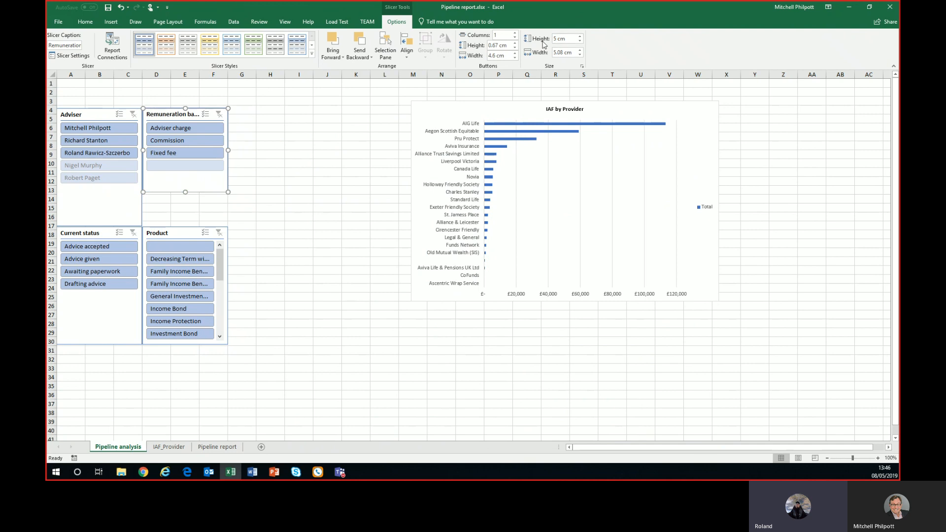
{"action": "left_click", "coordinate": [124, 202]}
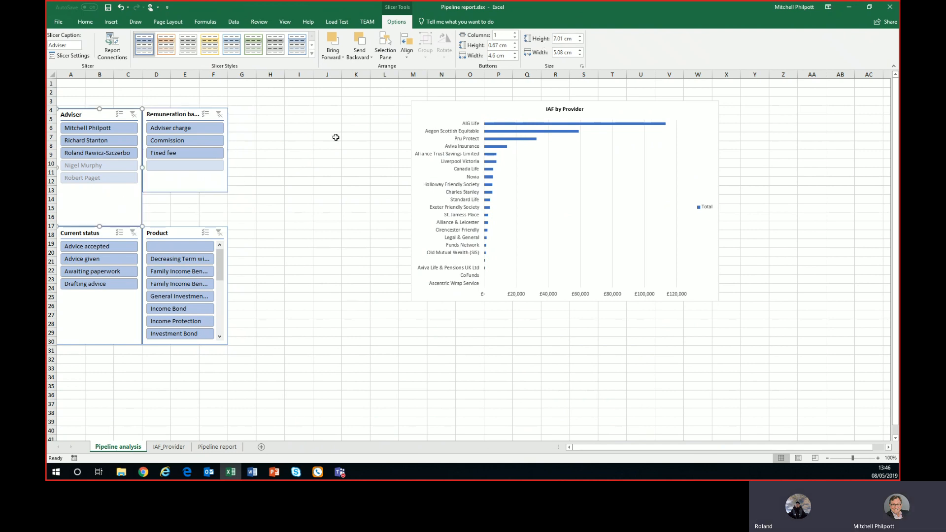
{"action": "left_click", "coordinate": [563, 38]}
{"action": "left_click_drag", "start_coordinate": [564, 38], "coordinate": [536, 43]}
{"action": "type", "text": "5"}
{"action": "key", "text": "Return"}
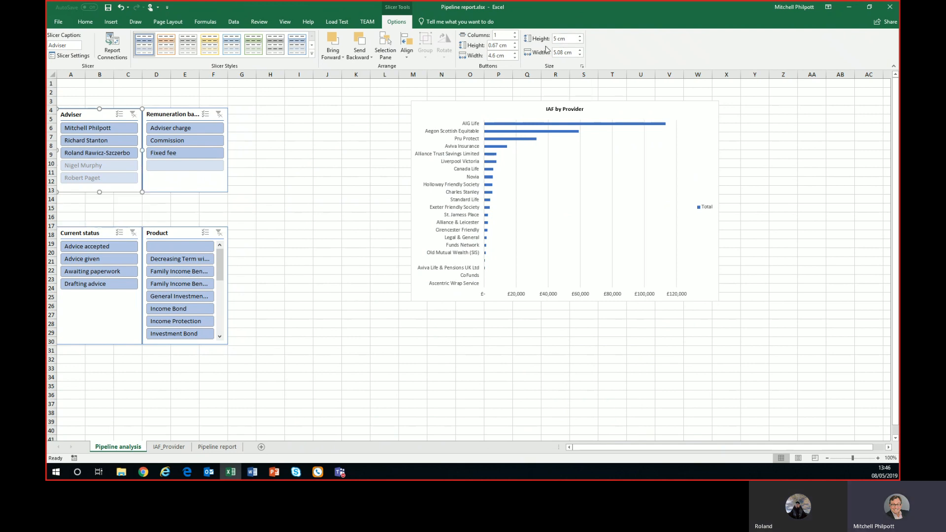
- Move the Current status and Product slicers up together to about row 14, directly beneath the Adviser and Remuneration basis slicers
{"action": "left_click", "coordinate": [109, 235]}
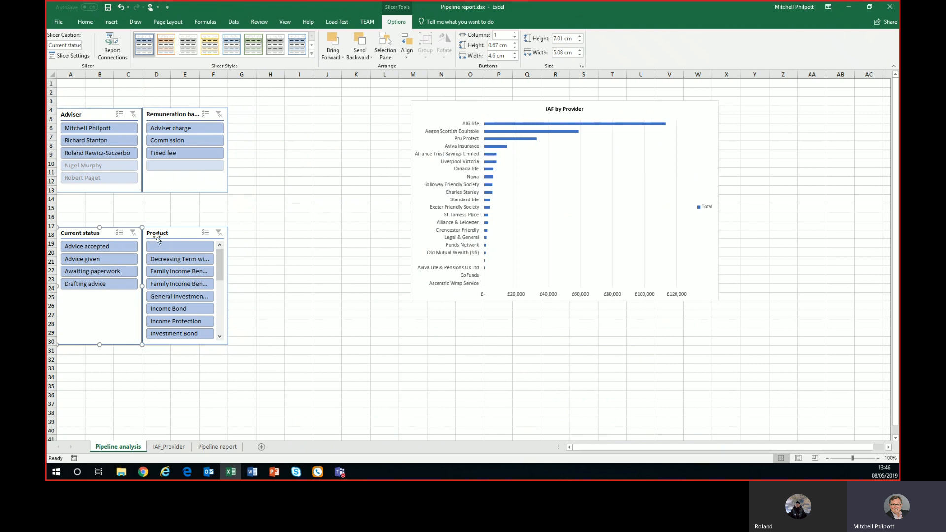
{"action": "left_click", "coordinate": [180, 234], "text": "ctrl"}
{"action": "left_click_drag", "start_coordinate": [182, 237], "coordinate": [185, 200]}
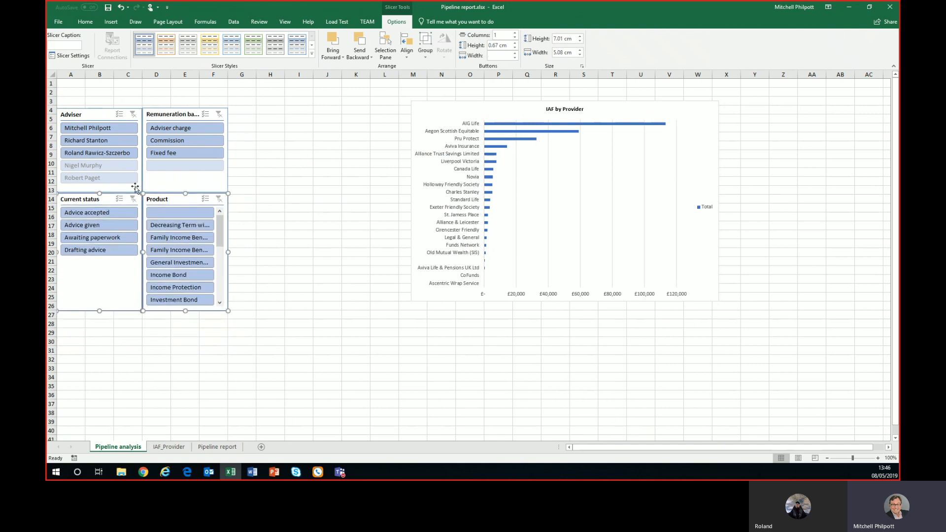
{"action": "left_click", "coordinate": [258, 180]}
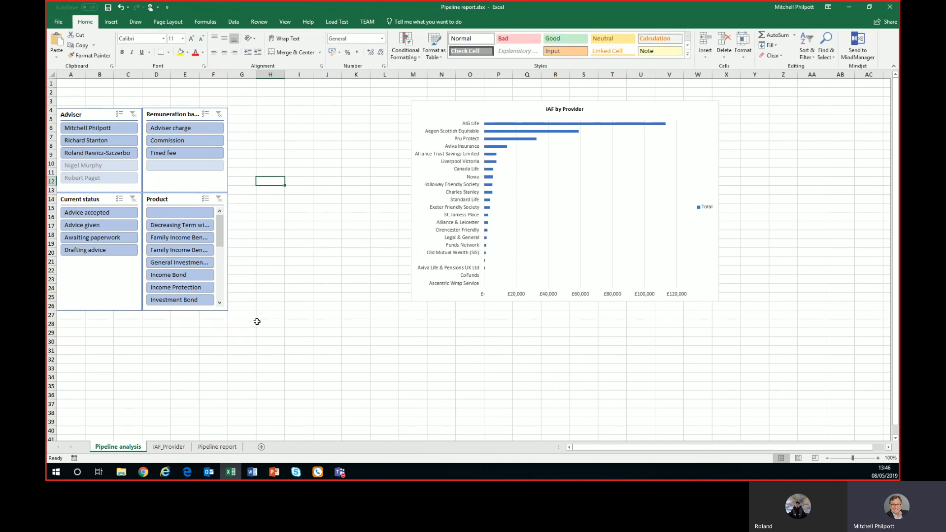
- Examine the filter values of the Adviser column on the Pipeline report sheet and return to the Pipeline analysis sheet
{"action": "left_click", "coordinate": [207, 447]}
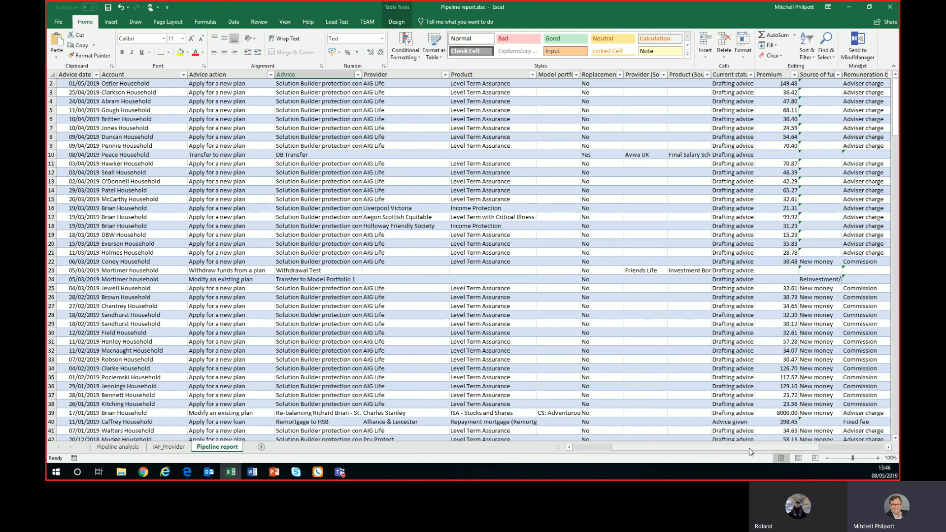
{"action": "left_click_drag", "start_coordinate": [748, 449], "coordinate": [795, 448]}
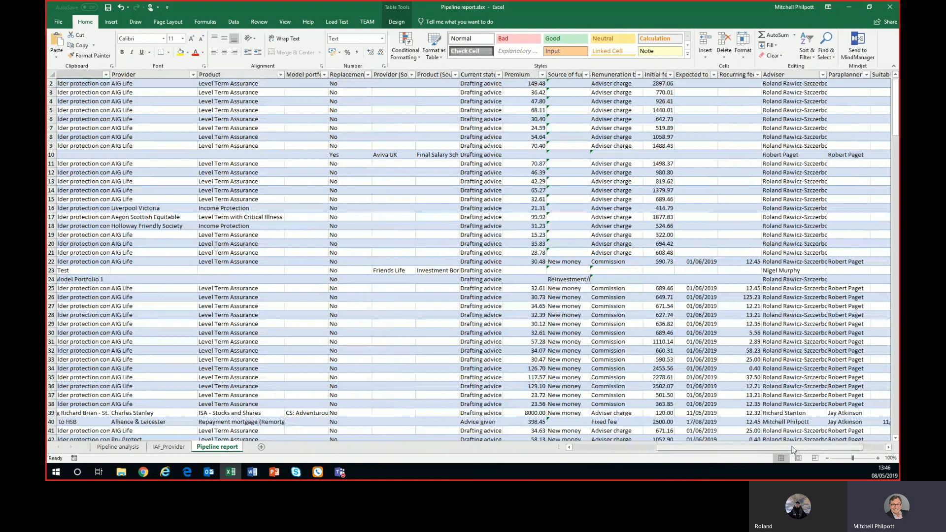
{"action": "left_click", "coordinate": [857, 75]}
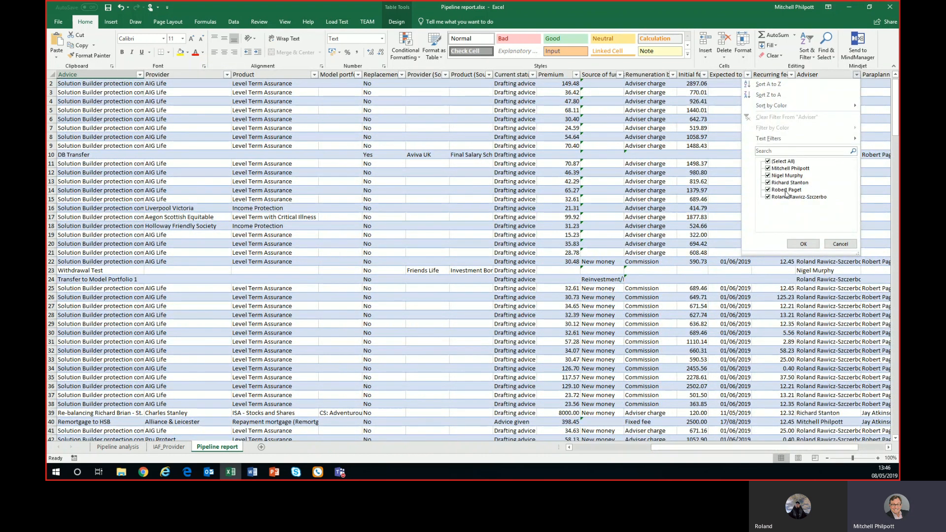
{"action": "left_click", "coordinate": [842, 244]}
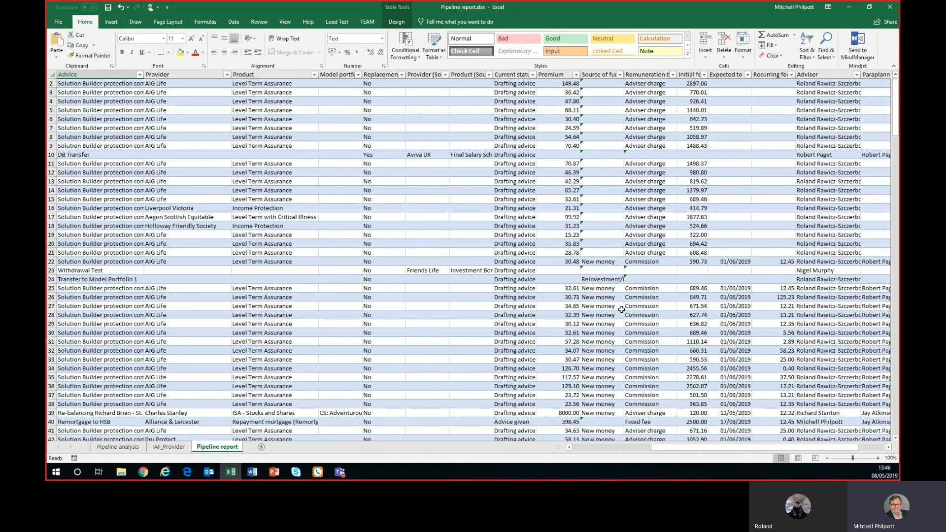
{"action": "left_click", "coordinate": [116, 447]}
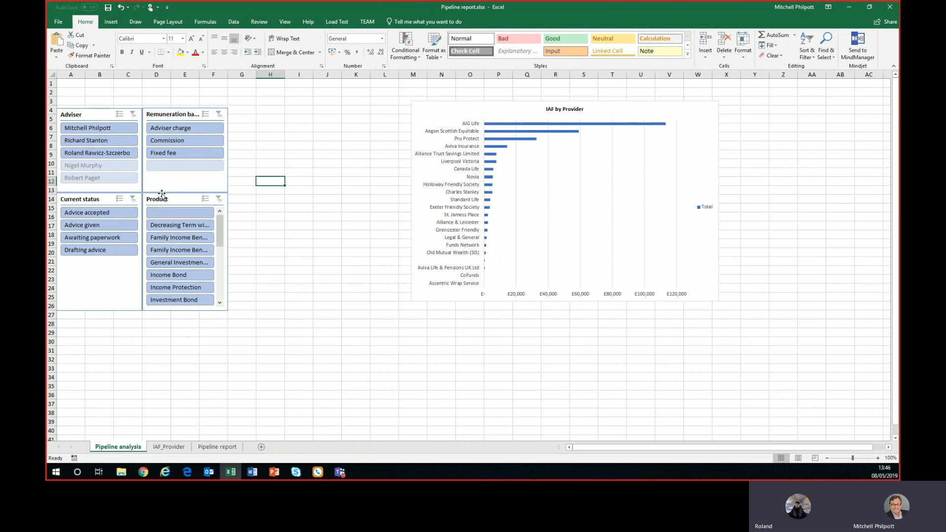
- Test greyed-out or blank entries in the Adviser, Remuneration basis and Product slicers one slicer at a time, clearing each filter
{"action": "left_click", "coordinate": [91, 179]}
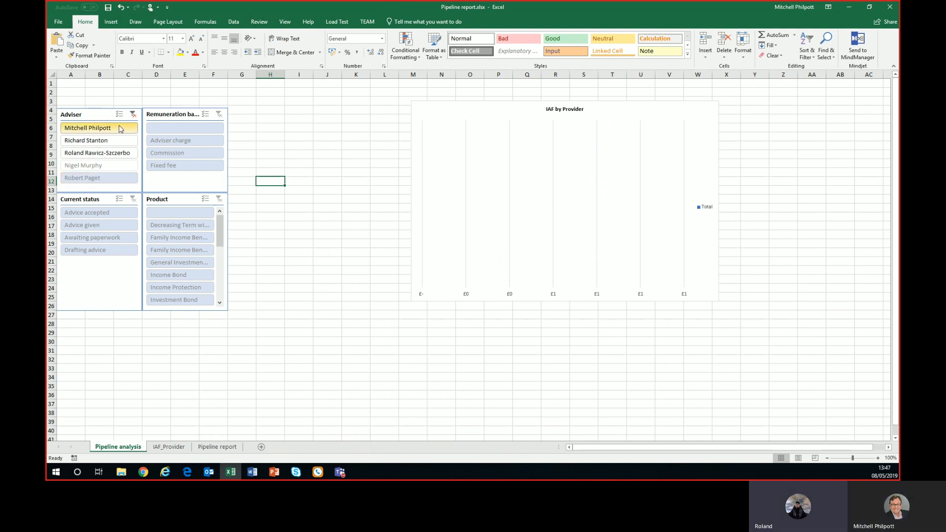
{"action": "left_click", "coordinate": [133, 115]}
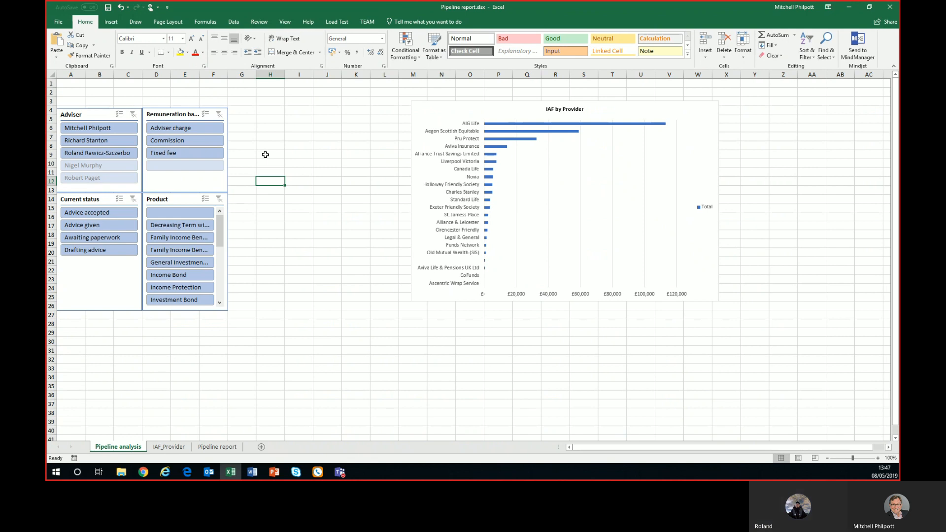
{"action": "left_click", "coordinate": [201, 168]}
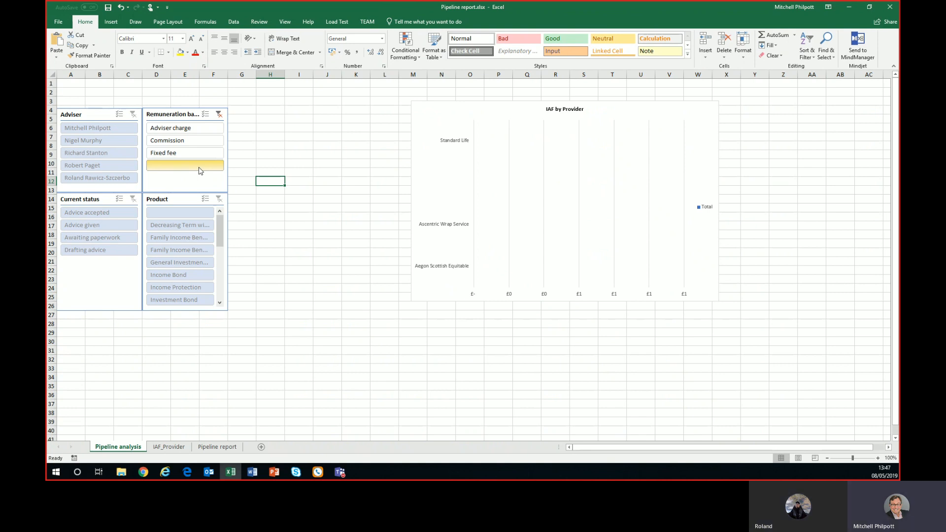
{"action": "left_click", "coordinate": [192, 142]}
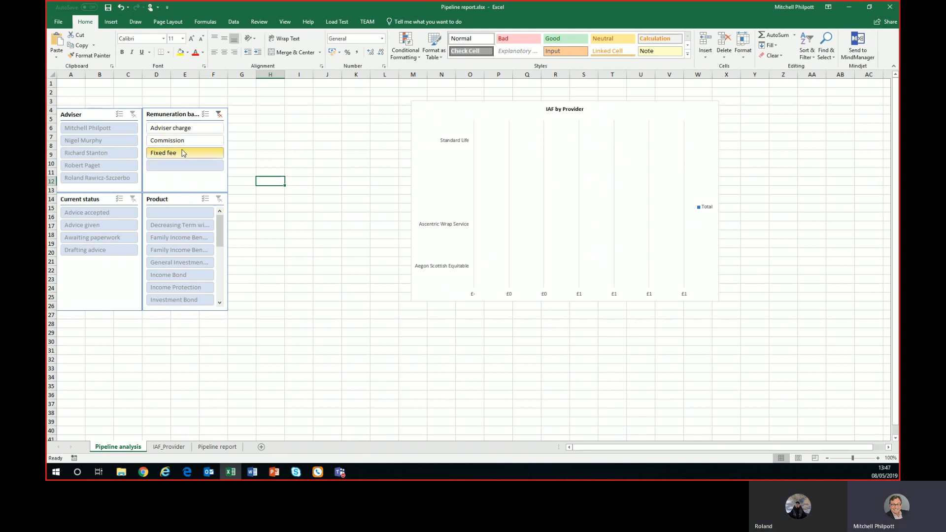
{"action": "left_click", "coordinate": [218, 114]}
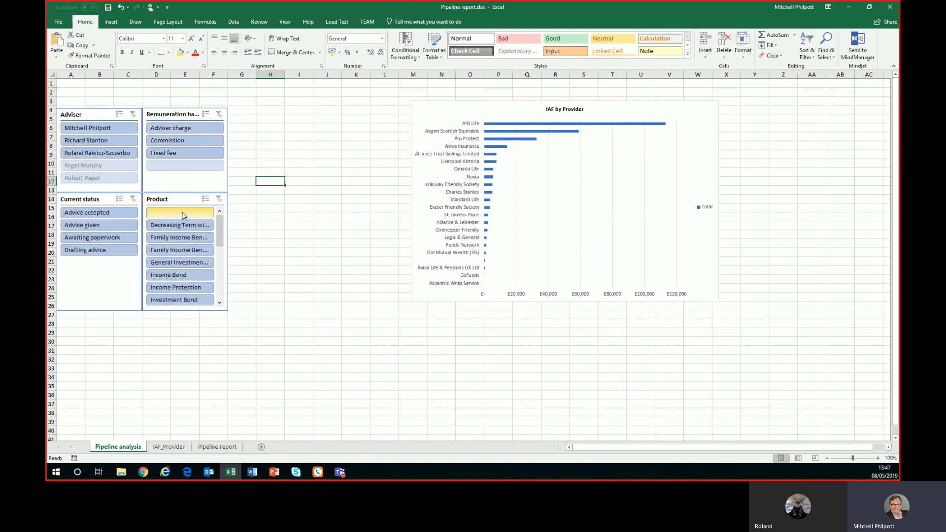
{"action": "left_click", "coordinate": [182, 212]}
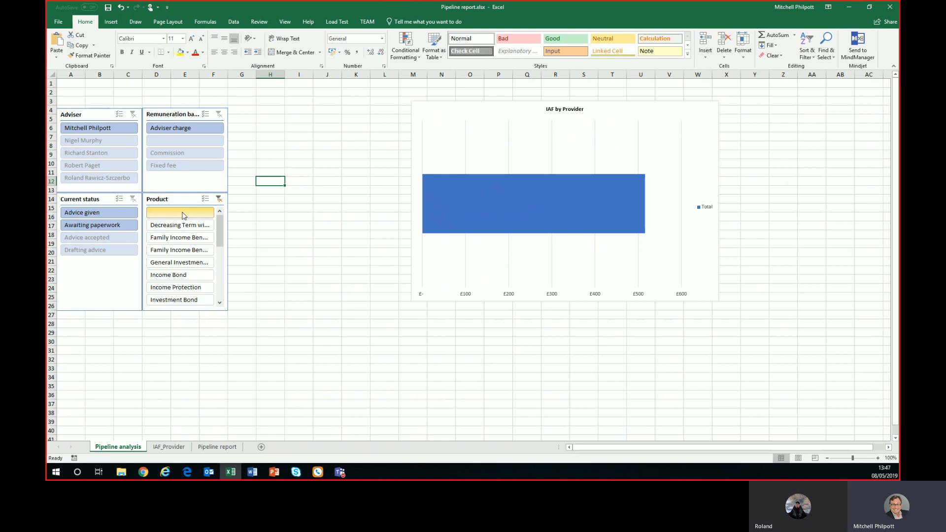
{"action": "left_click", "coordinate": [219, 200]}
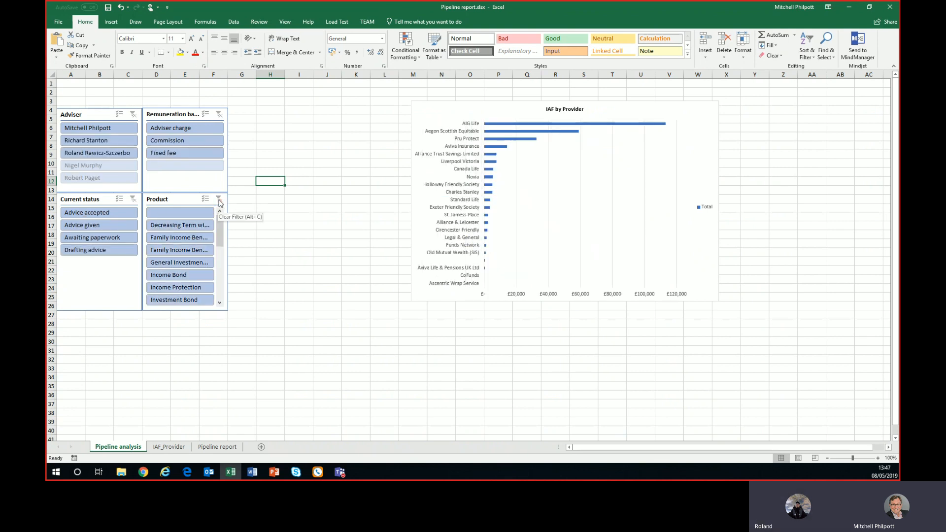
- Filter the chart by the first adviser, Adviser charge and Advice given in combination, and clear all three slicer filters
{"action": "left_click", "coordinate": [105, 130]}
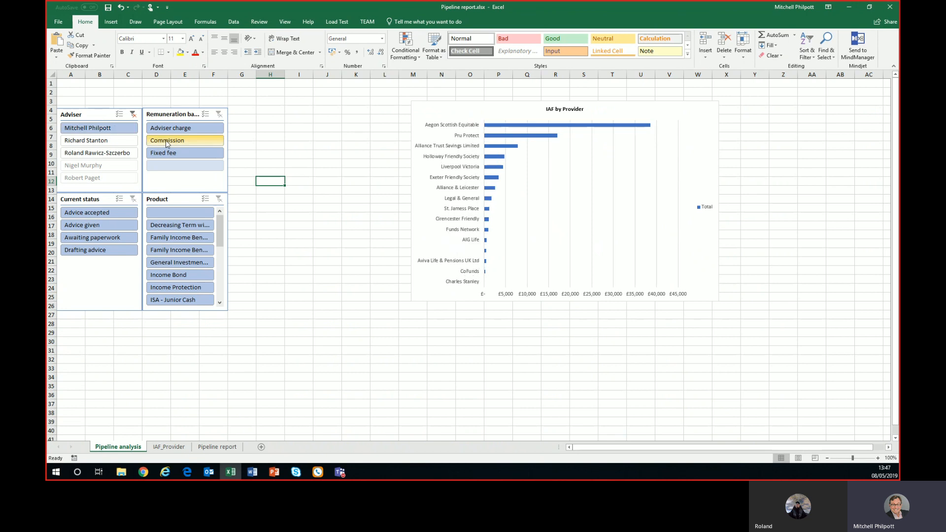
{"action": "left_click", "coordinate": [181, 129]}
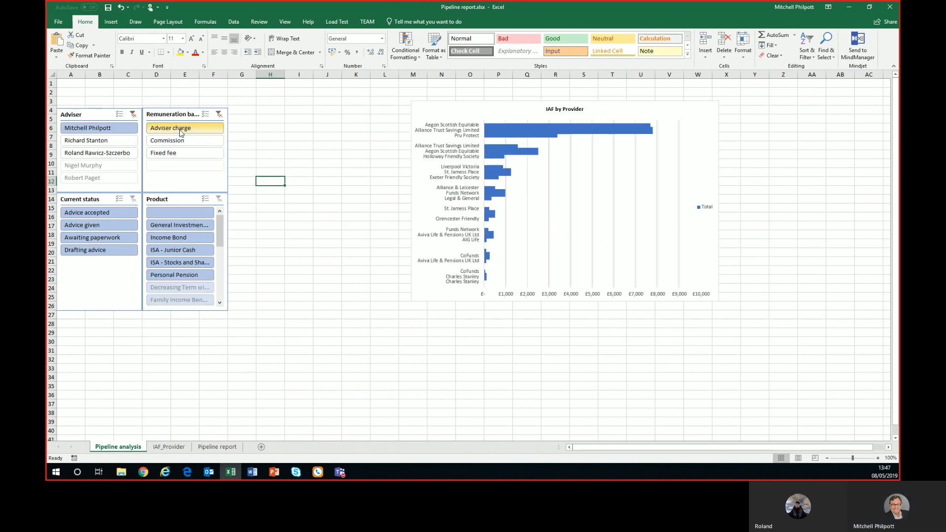
{"action": "left_click", "coordinate": [113, 226]}
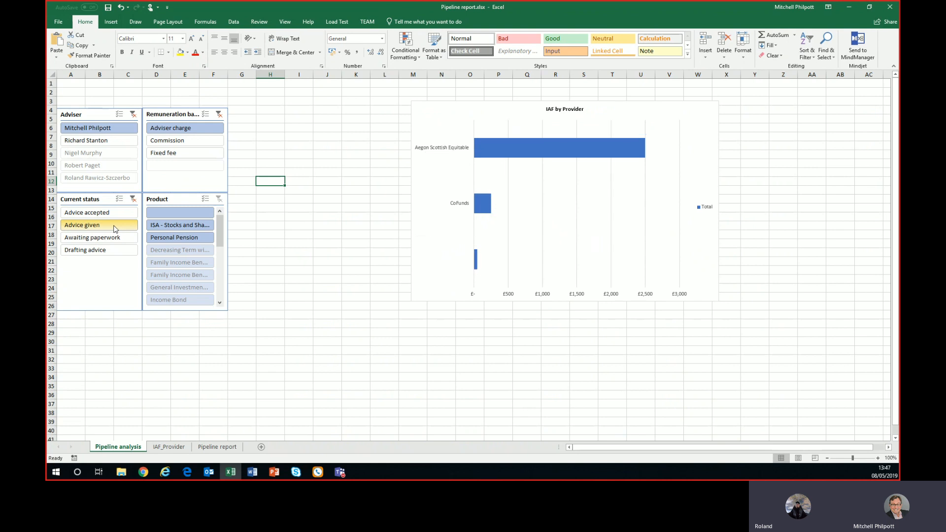
{"action": "left_click", "coordinate": [133, 199]}
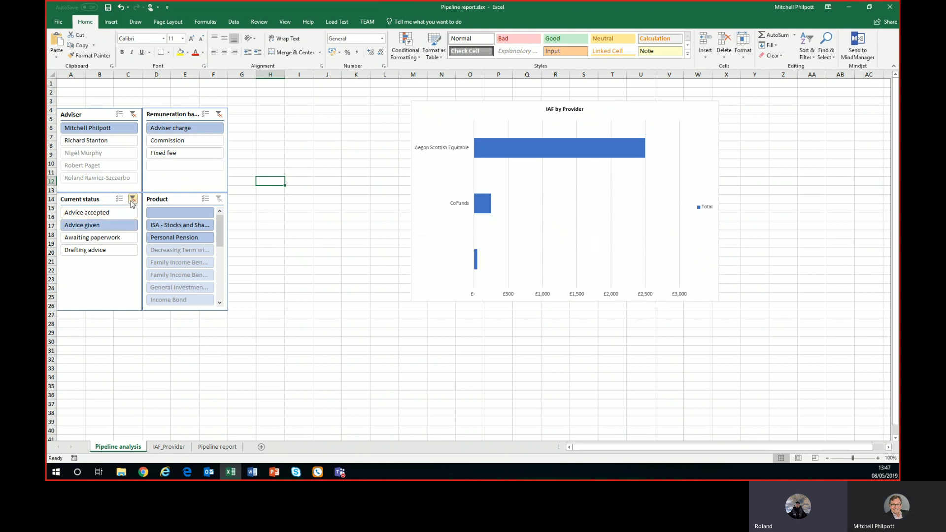
{"action": "left_click", "coordinate": [219, 114]}
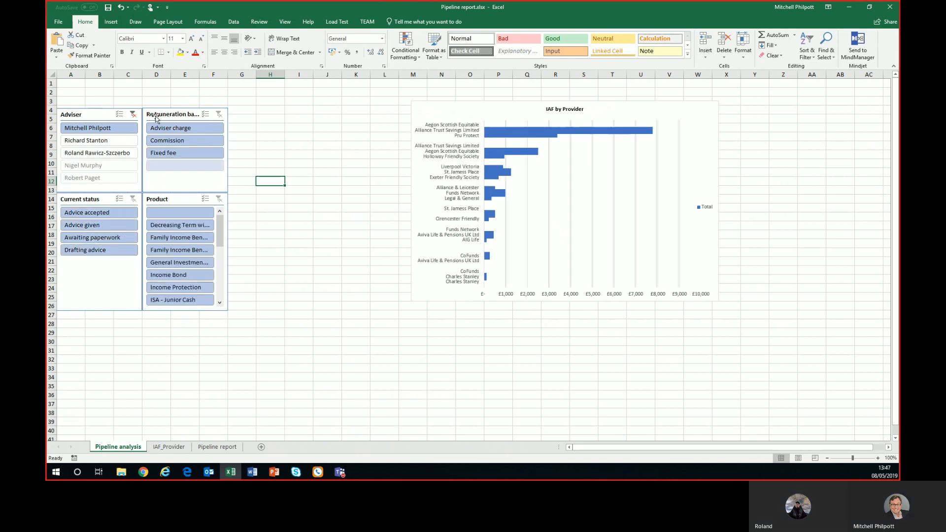
{"action": "left_click", "coordinate": [132, 114]}
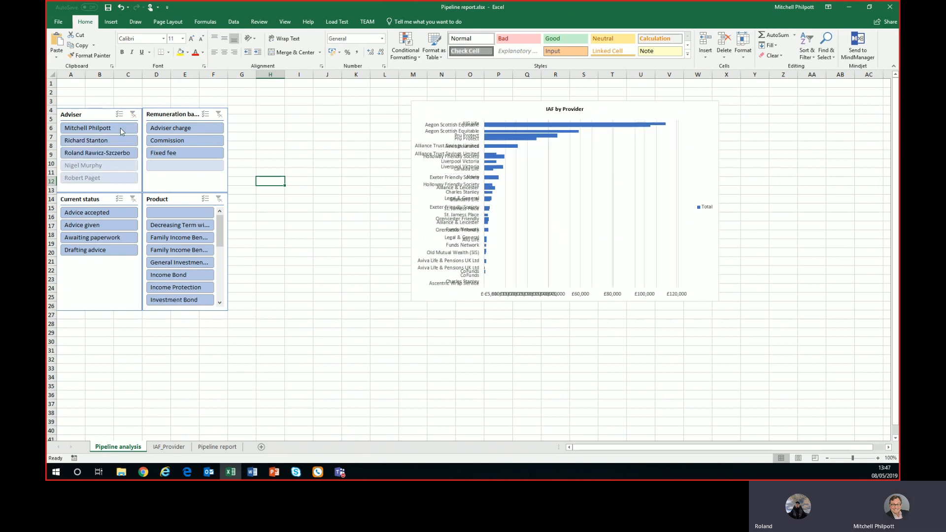
- Insert an Advice date timeline for the IAF by Provider chart and move it to about column H, row 3
{"action": "left_click", "coordinate": [441, 111]}
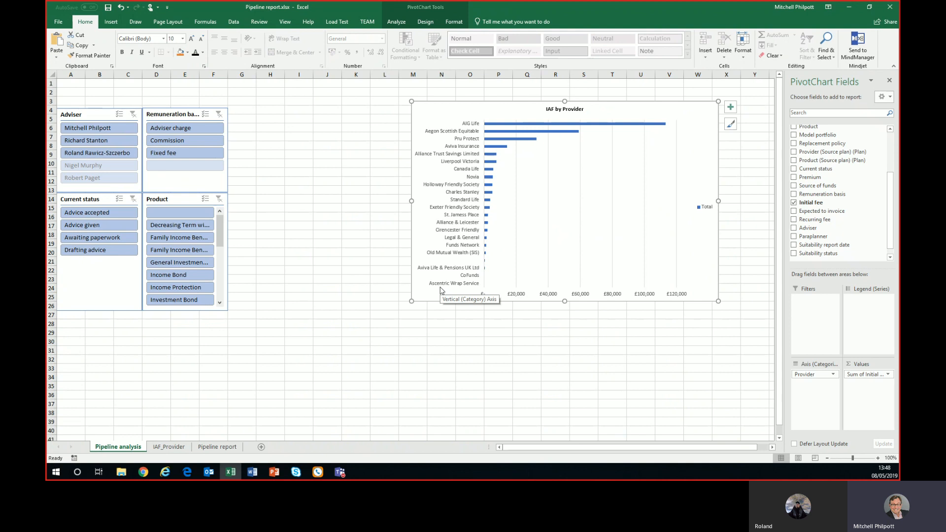
{"action": "left_click", "coordinate": [402, 23]}
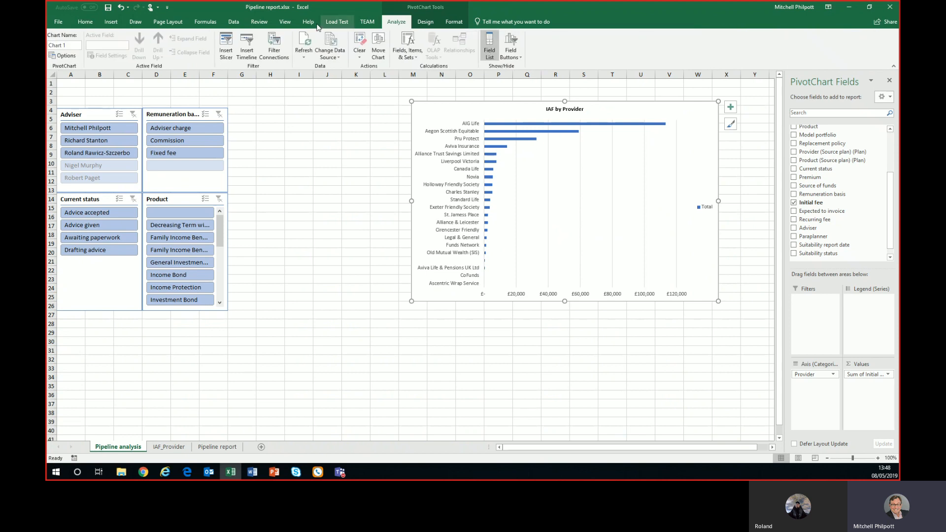
{"action": "left_click", "coordinate": [249, 48]}
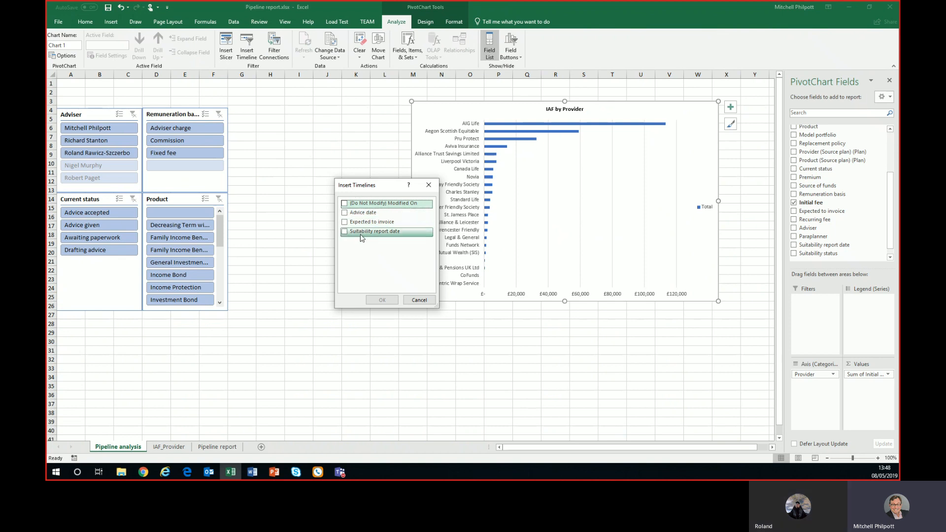
{"action": "left_click", "coordinate": [345, 214]}
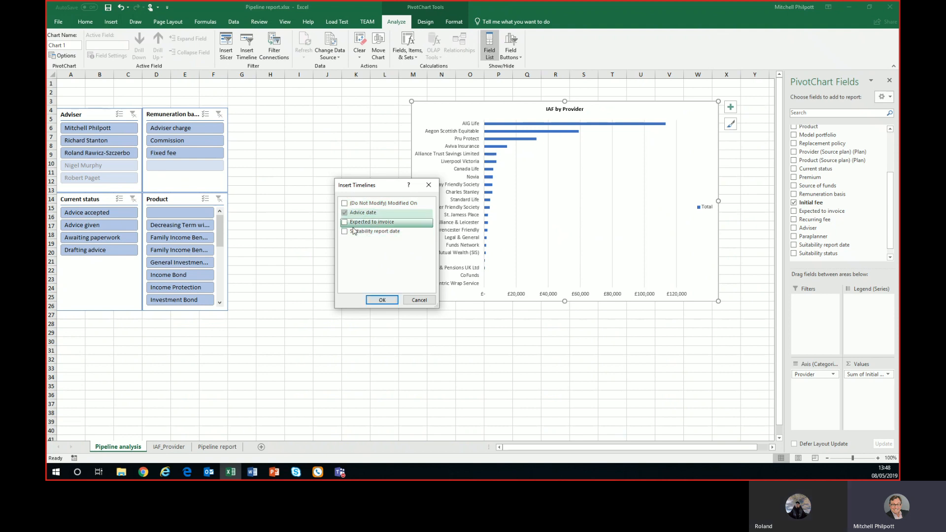
{"action": "left_click", "coordinate": [382, 300]}
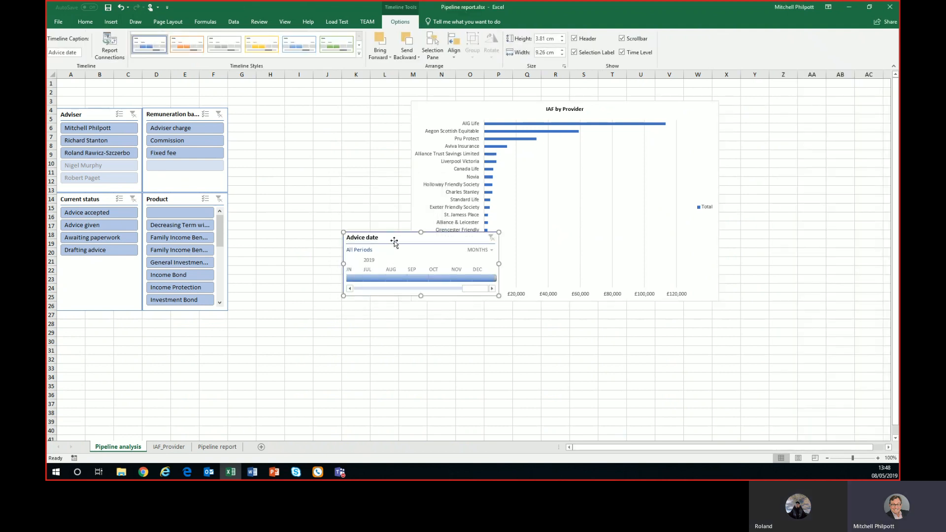
{"action": "left_click_drag", "start_coordinate": [395, 238], "coordinate": [315, 104]}
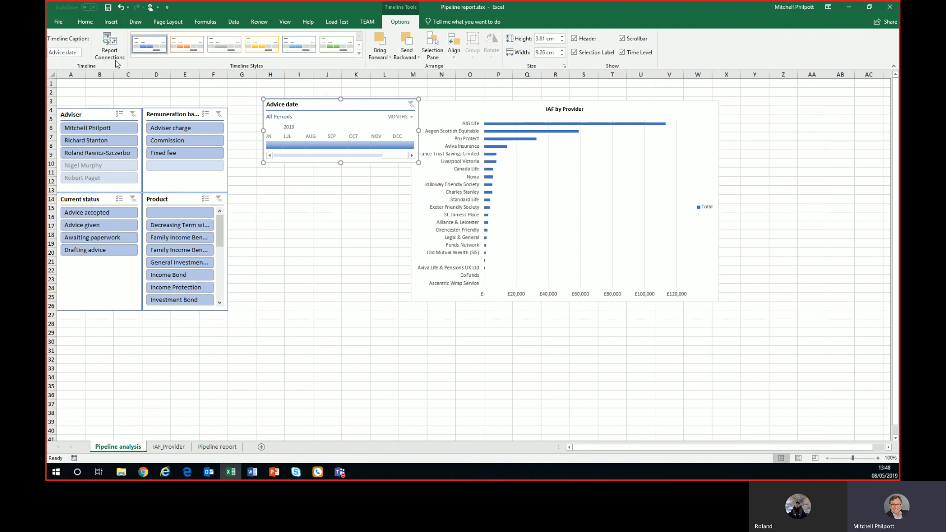
- Check which PivotTable the Advice date timeline is connected to in its report connections, leaving them as they are
{"action": "left_click", "coordinate": [94, 114]}
{"action": "left_click", "coordinate": [397, 21]}
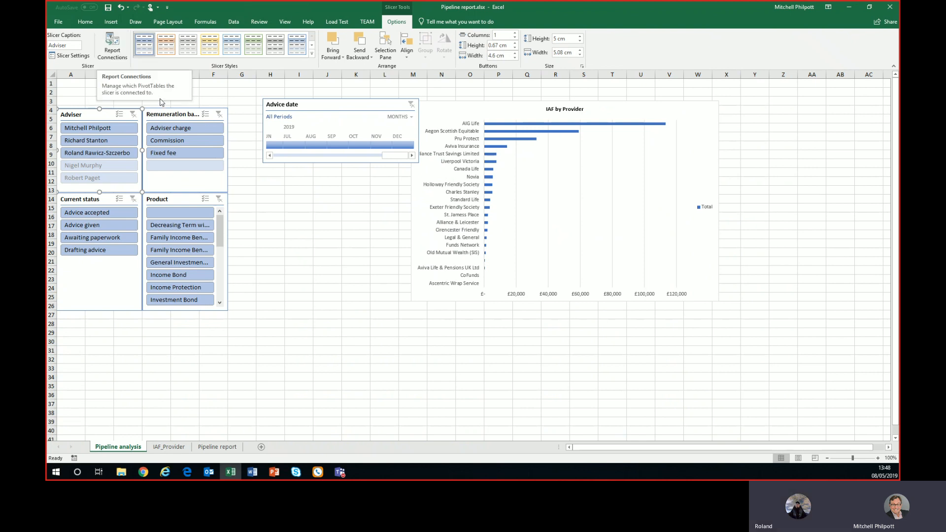
{"action": "left_click", "coordinate": [163, 118]}
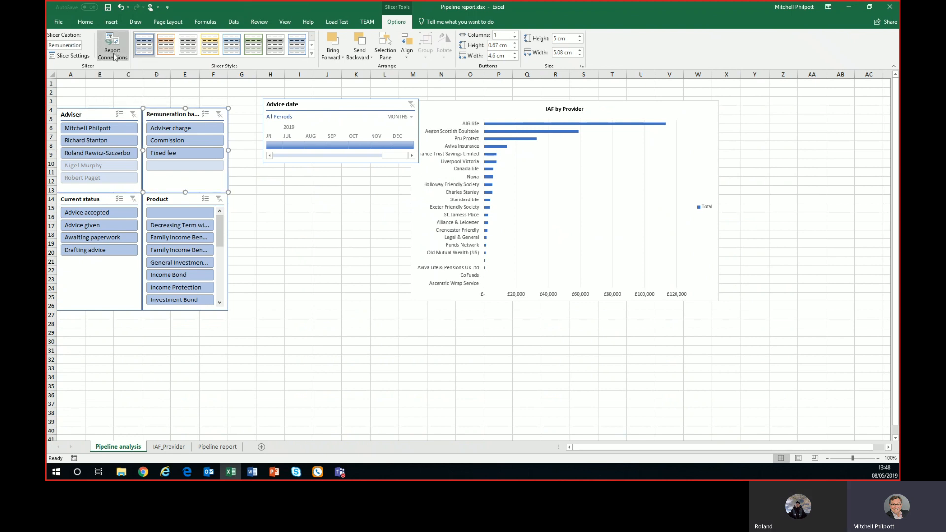
{"action": "left_click", "coordinate": [90, 116]}
{"action": "left_click", "coordinate": [326, 107]}
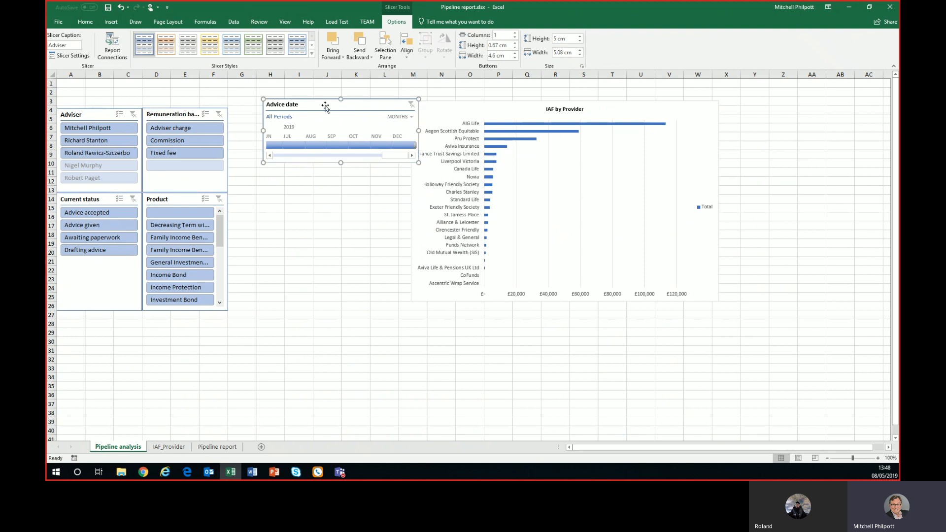
{"action": "left_click", "coordinate": [399, 21]}
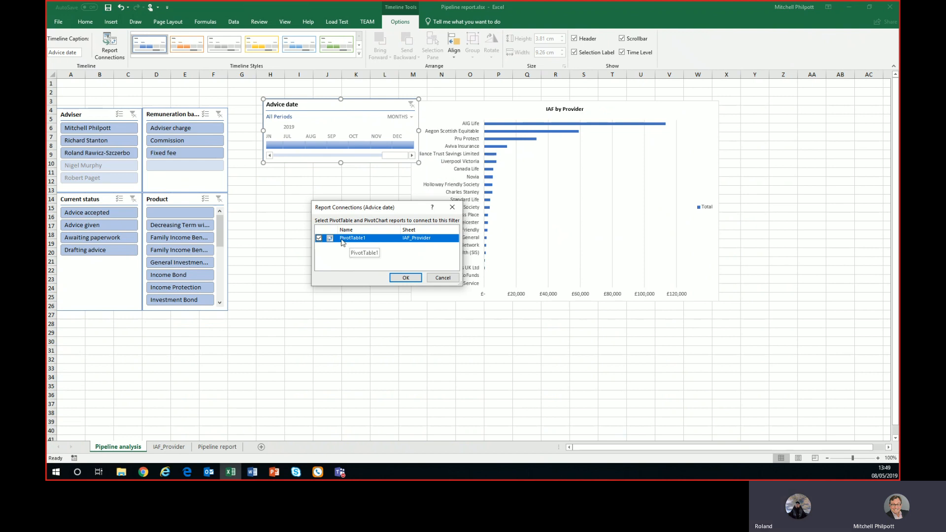
{"action": "left_click", "coordinate": [442, 278]}
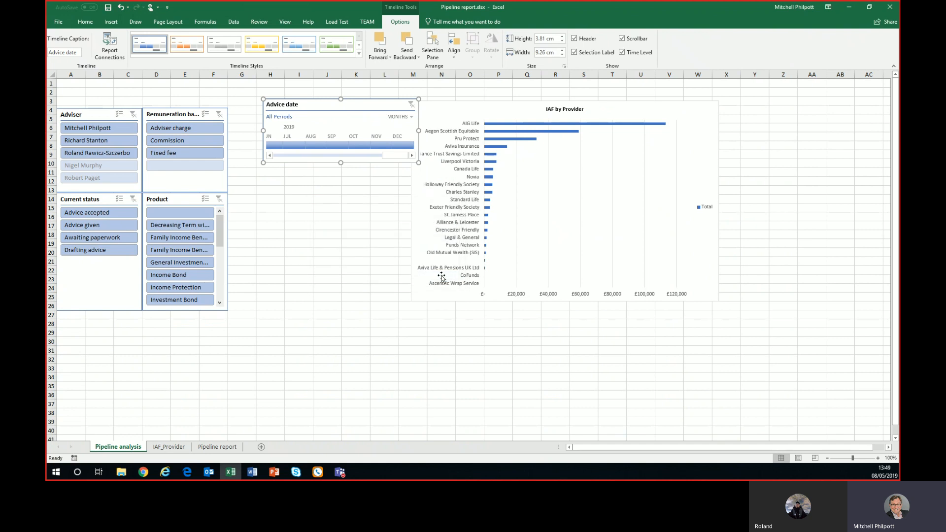
- Move the four slicers down together to about row 8 and fit the Advice date timeline above them across columns A to F
{"action": "left_click", "coordinate": [94, 115]}
{"action": "left_click", "coordinate": [160, 116], "text": "ctrl"}
{"action": "left_click", "coordinate": [81, 200], "text": "ctrl"}
{"action": "left_click", "coordinate": [178, 202], "text": "ctrl"}
{"action": "left_click_drag", "start_coordinate": [177, 202], "coordinate": [172, 233]}
{"action": "left_click_drag", "start_coordinate": [315, 101], "coordinate": [111, 84]}
{"action": "left_click_drag", "start_coordinate": [213, 110], "coordinate": [226, 110]}
- Nudge the four slicers slightly down beneath the timeline and move the IAF by Provider chart beside them at about column G
{"action": "left_click", "coordinate": [95, 154]}
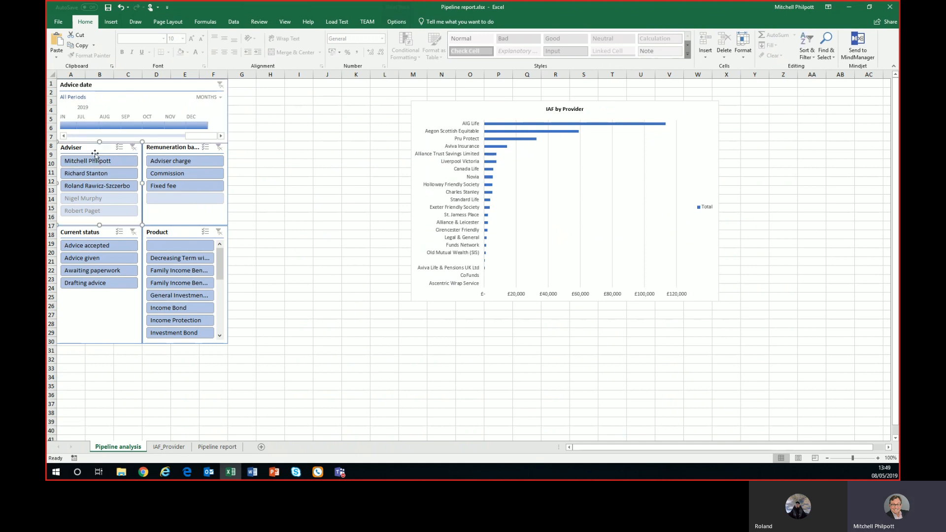
{"action": "left_click", "coordinate": [79, 232], "text": "ctrl"}
{"action": "left_click", "coordinate": [177, 231], "text": "ctrl"}
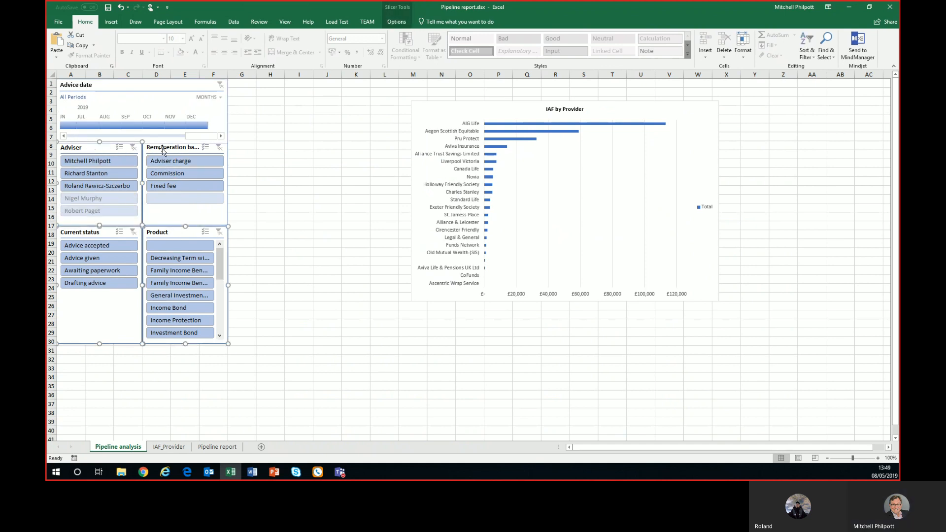
{"action": "left_click_drag", "start_coordinate": [161, 148], "coordinate": [161, 152]}
{"action": "left_click", "coordinate": [296, 164]}
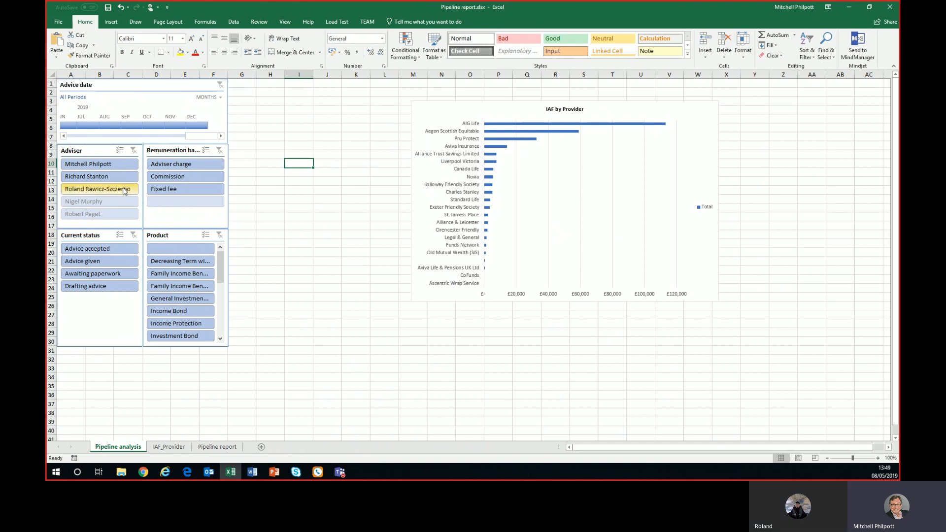
{"action": "left_click_drag", "start_coordinate": [497, 109], "coordinate": [326, 109]}
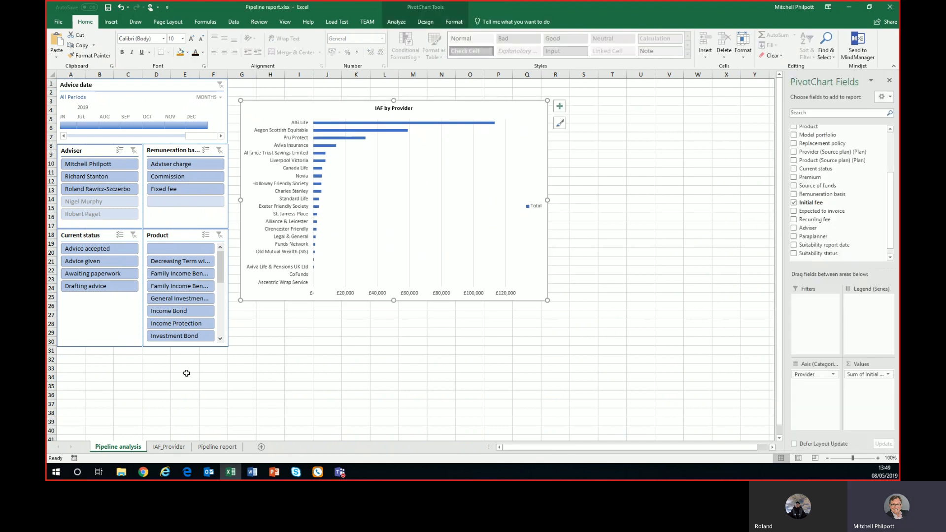
- Create a PivotTable on a new worksheet from the Pipeline report table, summing Premium with Source of funds as rows
{"action": "left_click", "coordinate": [217, 447]}
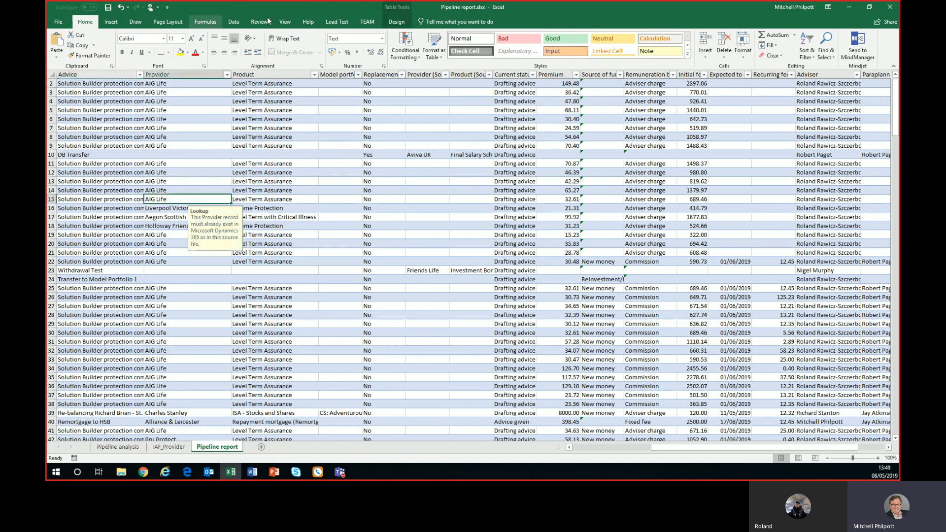
{"action": "left_click", "coordinate": [111, 22]}
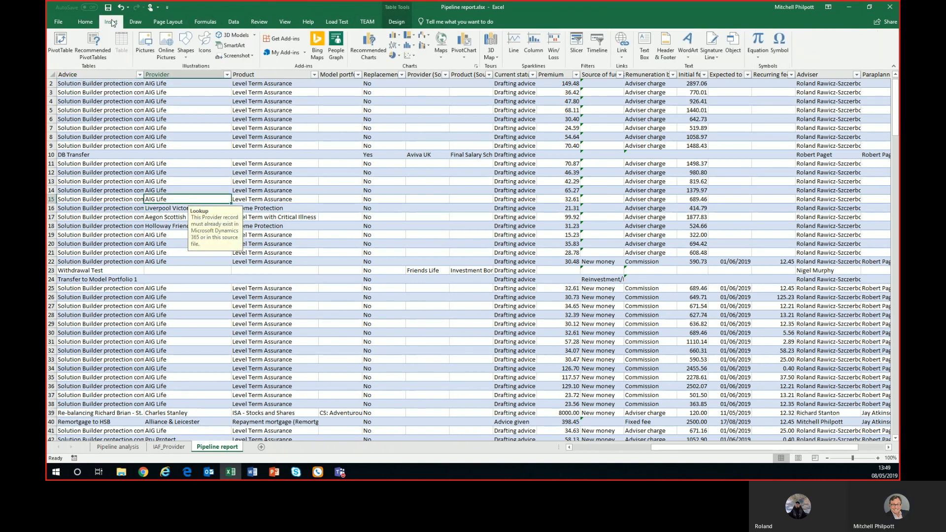
{"action": "left_click", "coordinate": [60, 43]}
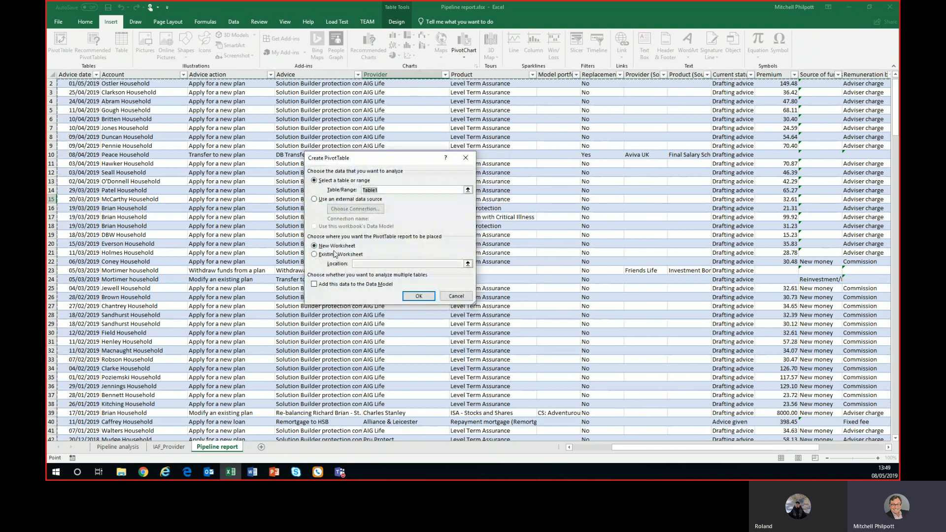
{"action": "left_click", "coordinate": [419, 297]}
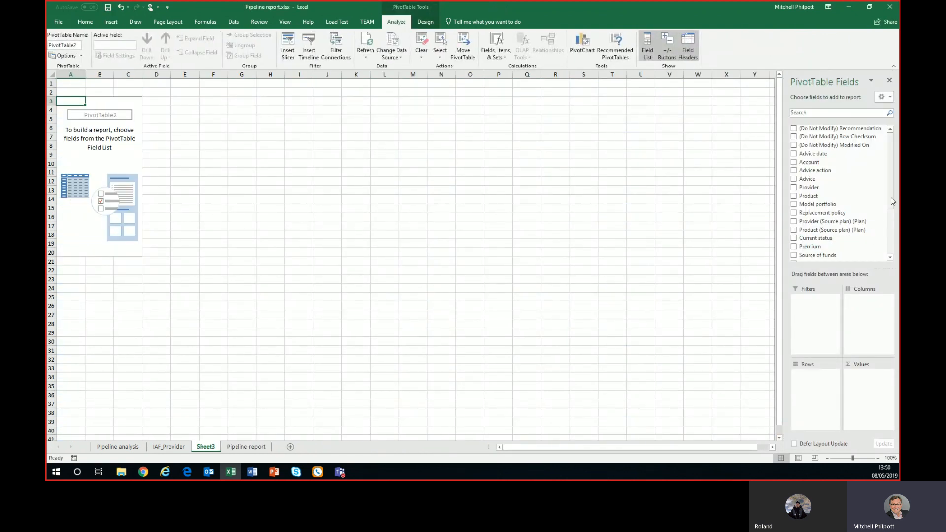
{"action": "left_click_drag", "start_coordinate": [820, 247], "coordinate": [853, 378]}
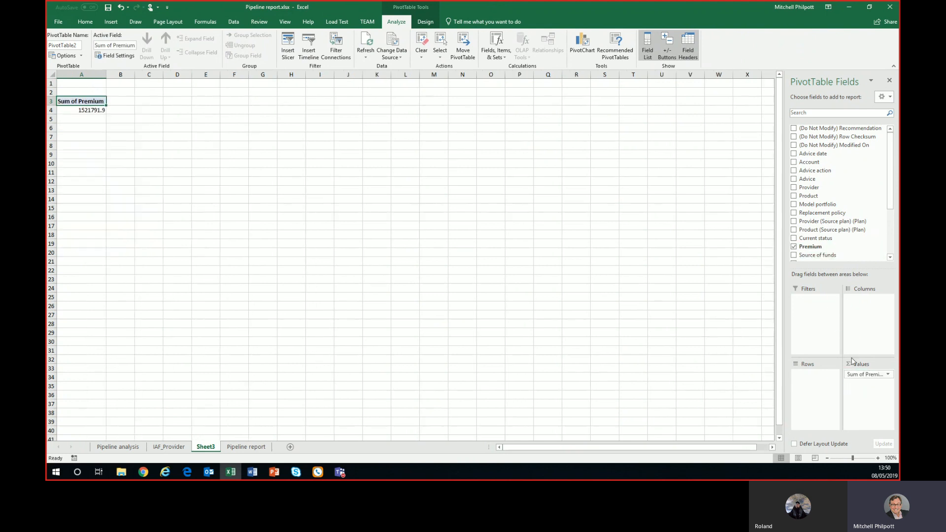
{"action": "left_click_drag", "start_coordinate": [830, 258], "coordinate": [822, 391]}
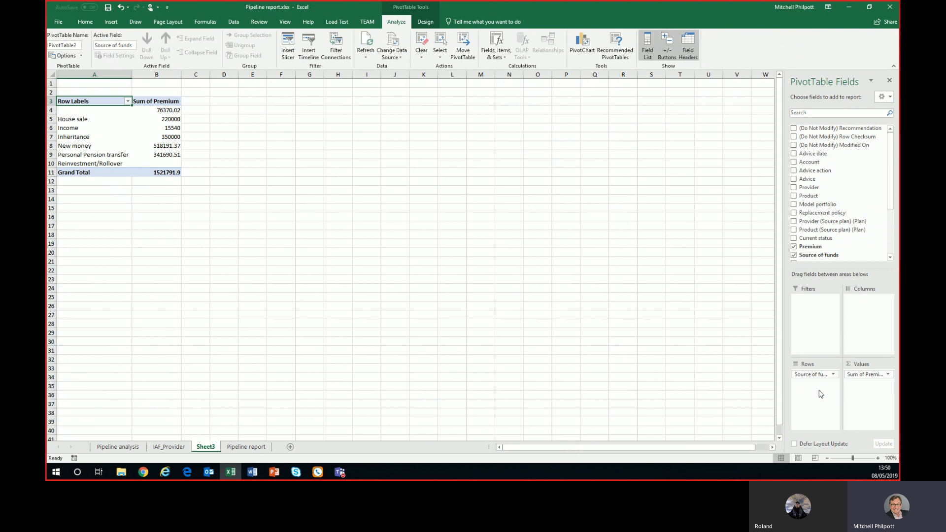
- Sort the PivotTable's Source of funds rows in ascending order by Sum of Premium
{"action": "left_click", "coordinate": [126, 101]}
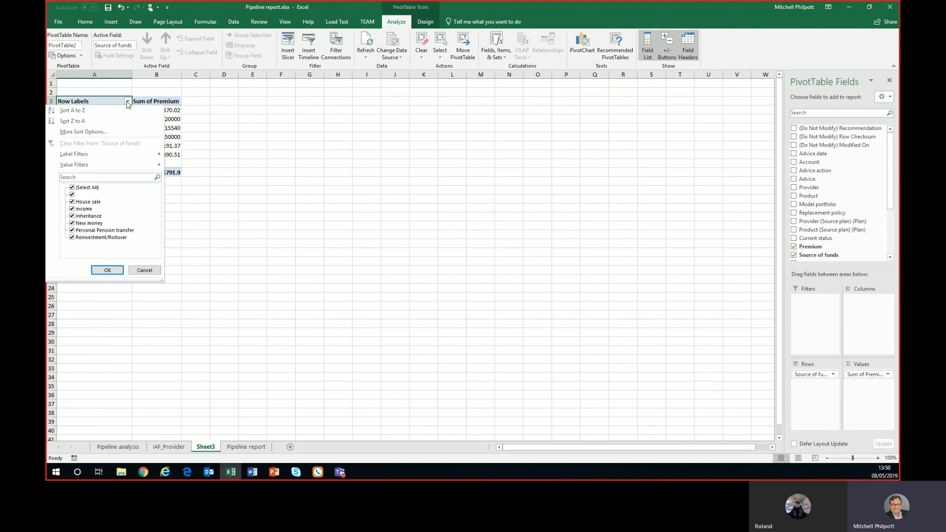
{"action": "left_click", "coordinate": [99, 133]}
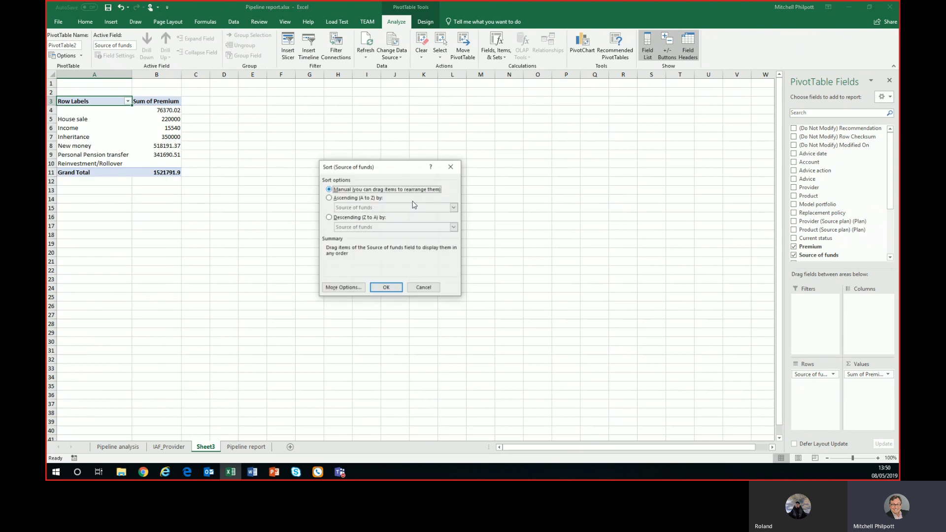
{"action": "left_click", "coordinate": [334, 199]}
{"action": "left_click", "coordinate": [454, 207]}
{"action": "left_click", "coordinate": [372, 226]}
{"action": "left_click", "coordinate": [387, 287]}
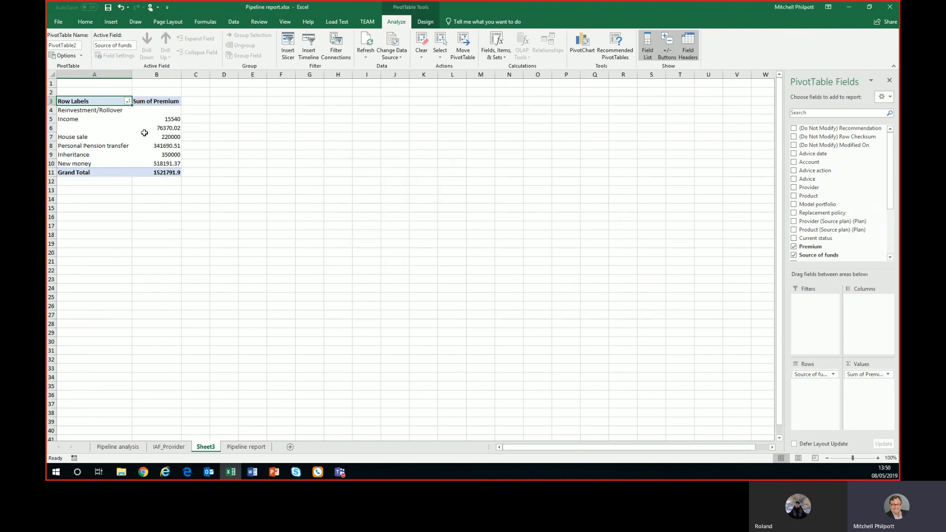
- Format the Sum of Premium values, including the grand total, as pounds with no decimal places
{"action": "left_click_drag", "start_coordinate": [169, 172], "coordinate": [173, 109]}
{"action": "left_click", "coordinate": [87, 22]}
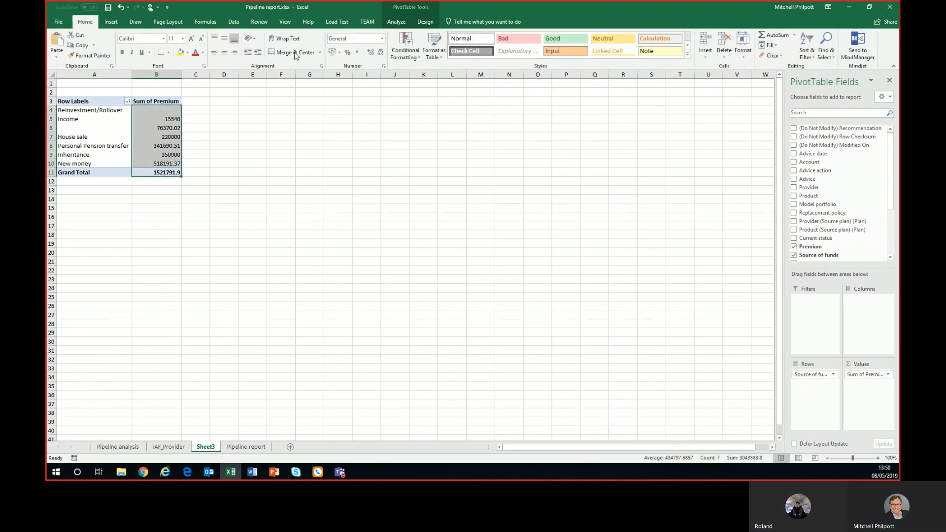
{"action": "left_click", "coordinate": [333, 52]}
{"action": "left_click", "coordinate": [381, 52]}
{"action": "left_click", "coordinate": [381, 53]}
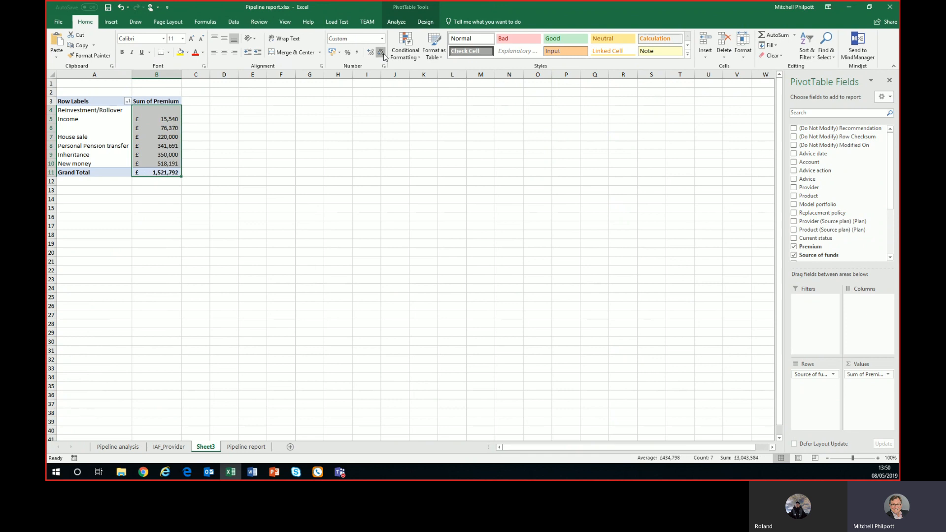
- Insert a Clustered Bar PivotChart from the premium PivotTable, place it beside the table near row 2, and widen it to about 16.4 cm
{"action": "left_click", "coordinate": [145, 145]}
{"action": "left_click", "coordinate": [396, 22]}
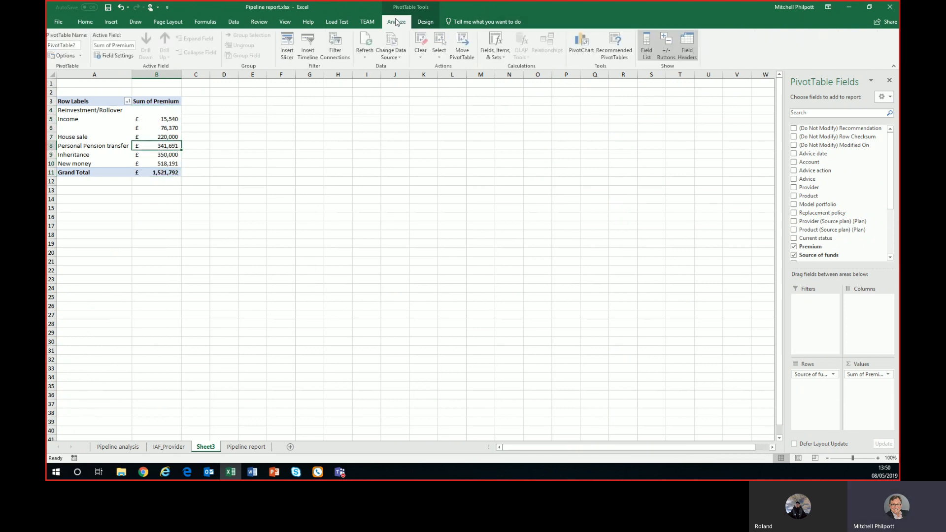
{"action": "left_click", "coordinate": [590, 45]}
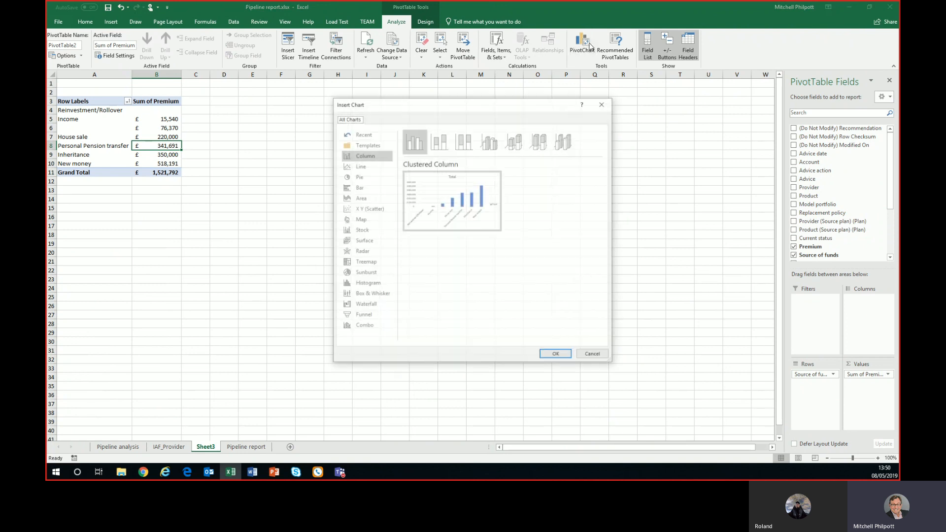
{"action": "left_click", "coordinate": [361, 190]}
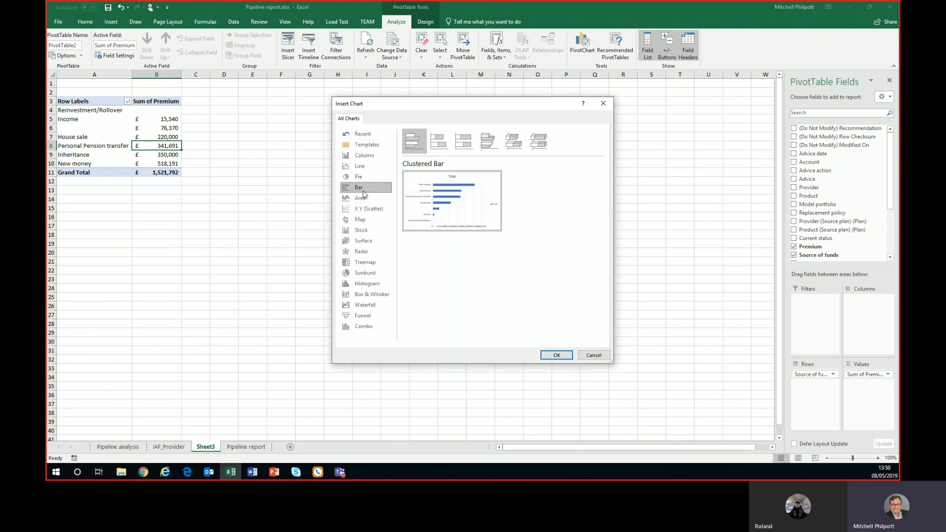
{"action": "left_click", "coordinate": [553, 356]}
{"action": "left_click_drag", "start_coordinate": [368, 199], "coordinate": [262, 100]}
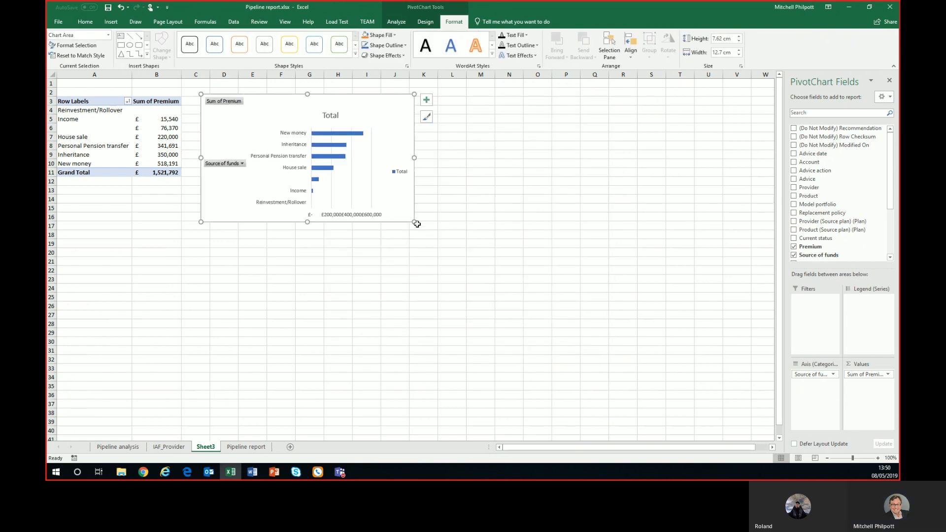
{"action": "left_click_drag", "start_coordinate": [415, 160], "coordinate": [476, 159]}
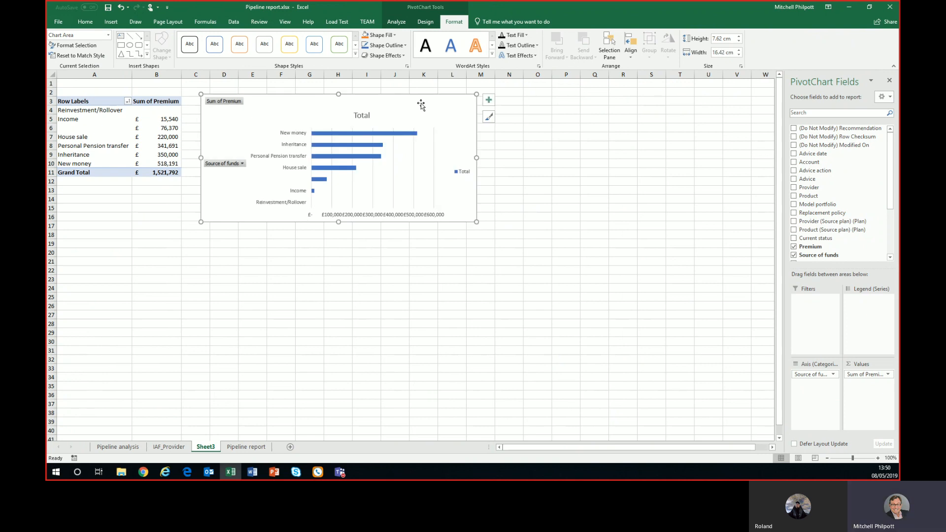
- Add Outside End data labels to the bars of the premium chart
{"action": "left_click", "coordinate": [424, 22]}
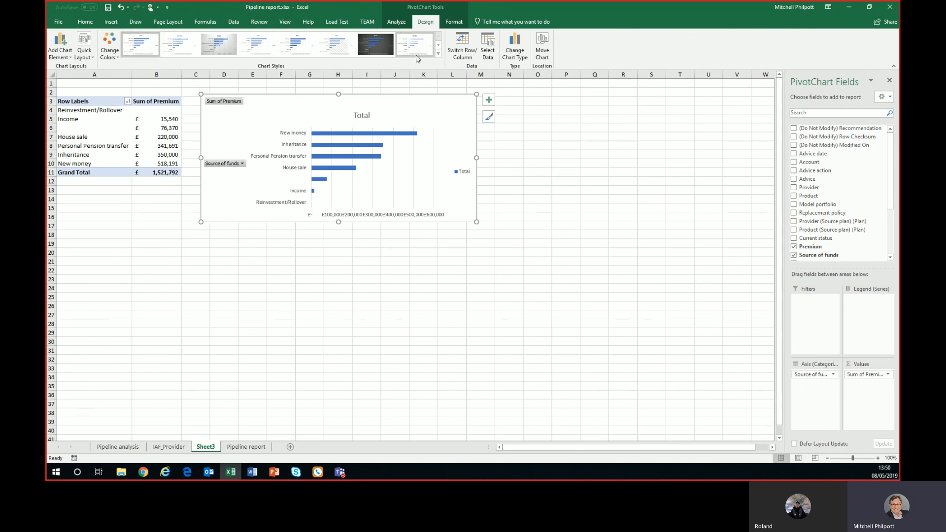
{"action": "left_click", "coordinate": [62, 53]}
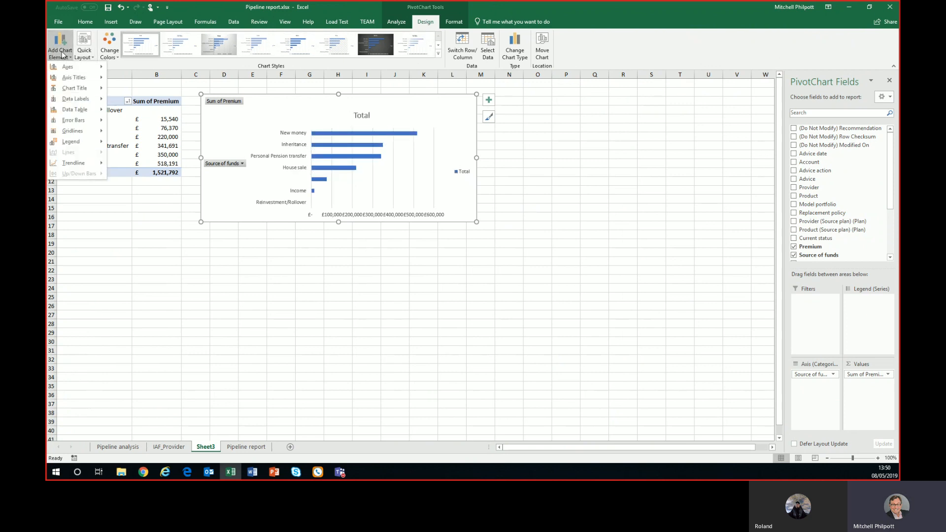
{"action": "mouse_move", "coordinate": [77, 103]}
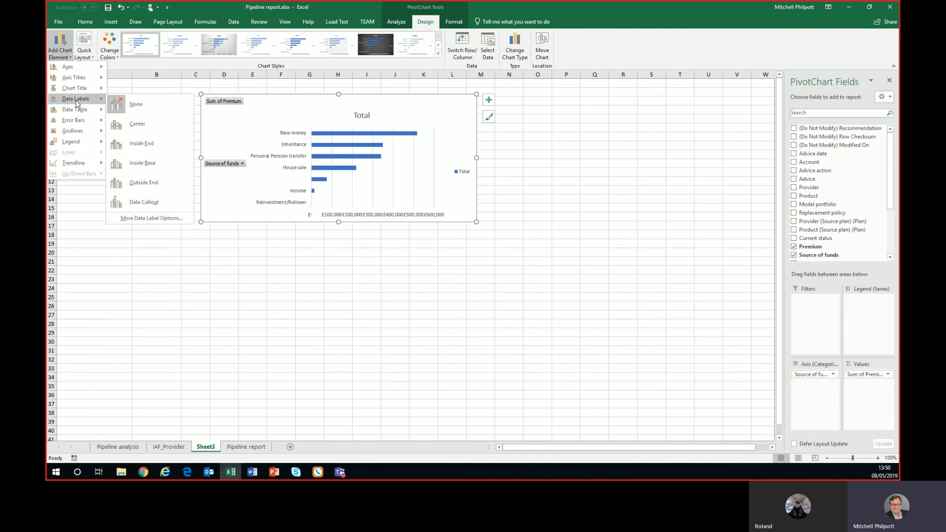
{"action": "left_click", "coordinate": [157, 184]}
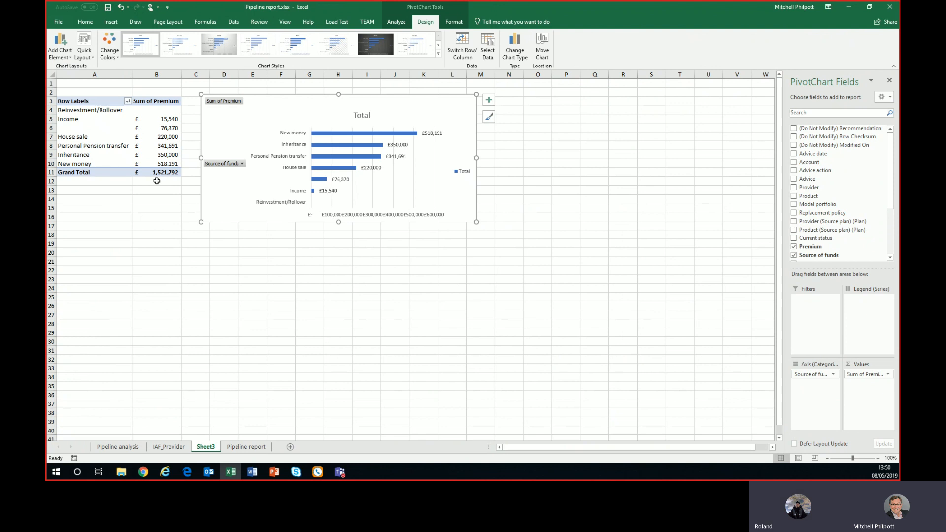
- Hide the field buttons on the premium chart and enlarge it to reach about column N, row 19
{"action": "left_click", "coordinate": [396, 22]}
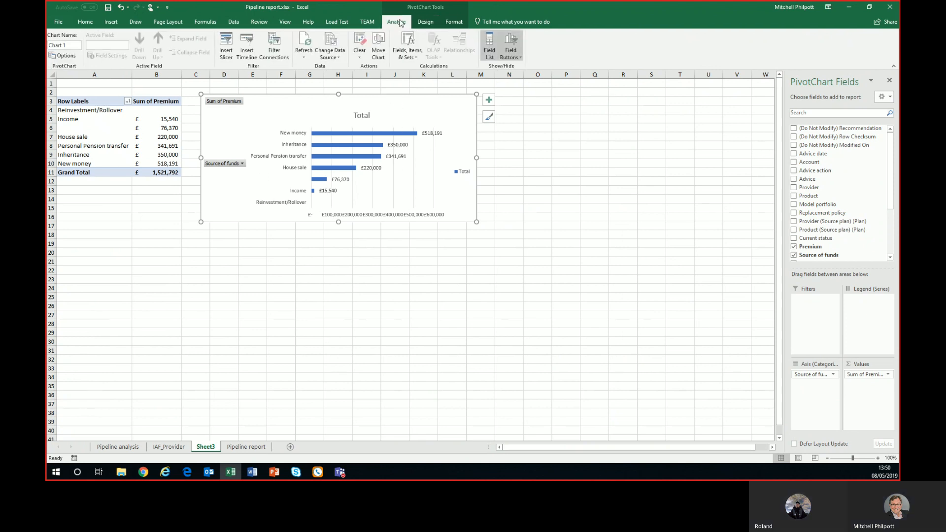
{"action": "left_click", "coordinate": [517, 40]}
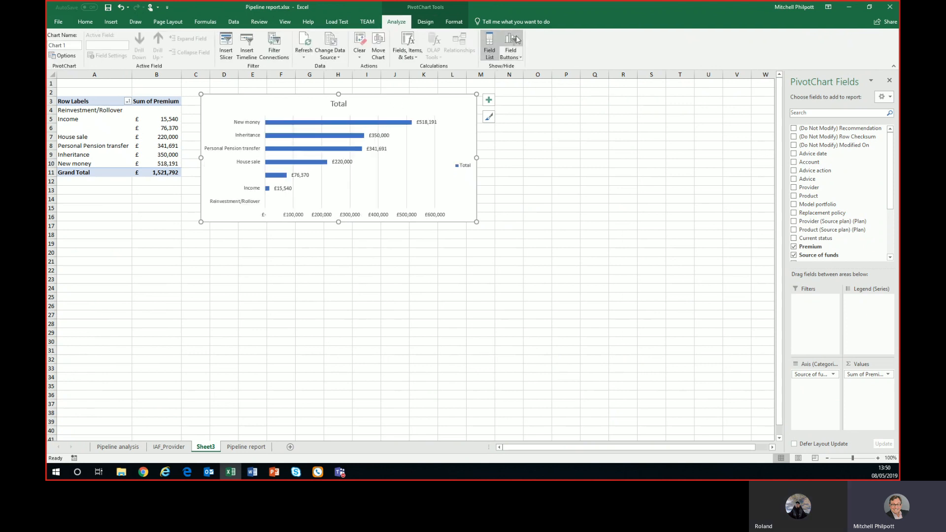
{"action": "left_click_drag", "start_coordinate": [476, 222], "coordinate": [513, 247]}
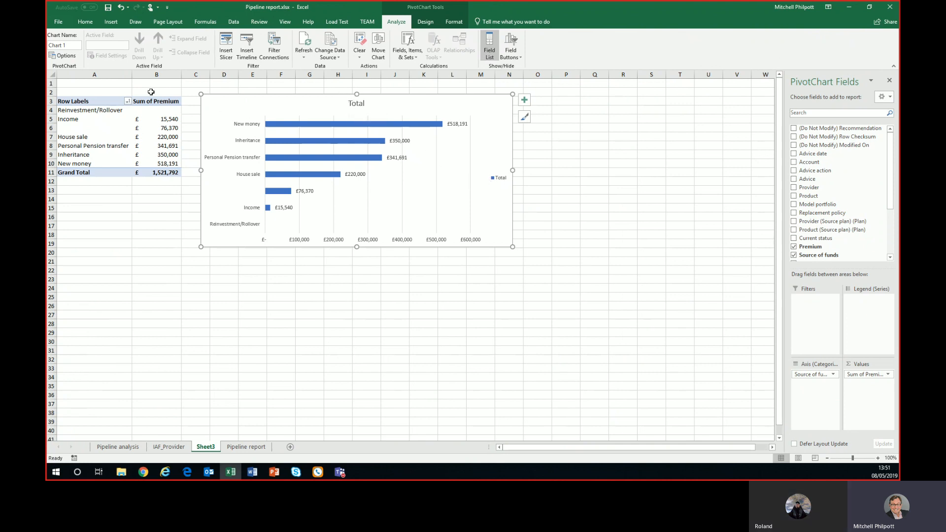
- Remove the legend from the premium chart
{"action": "left_click", "coordinate": [419, 21]}
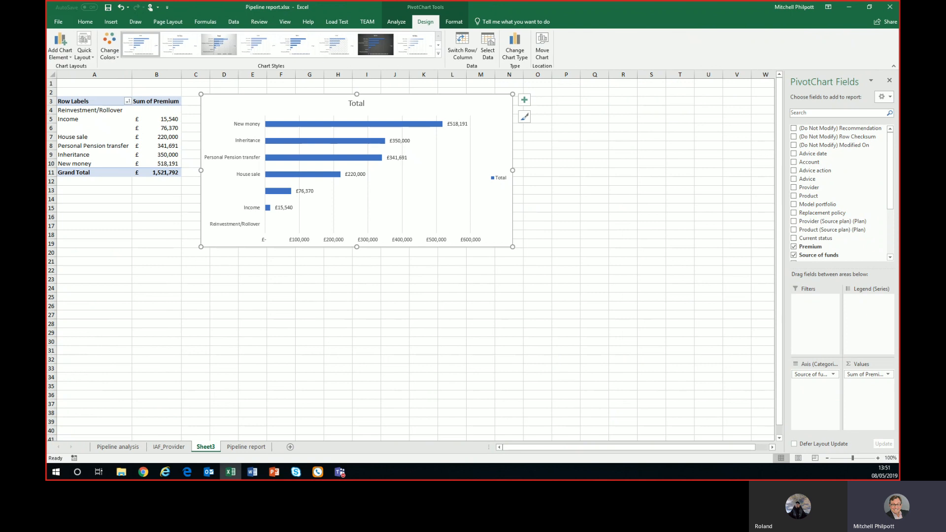
{"action": "left_click", "coordinate": [59, 58]}
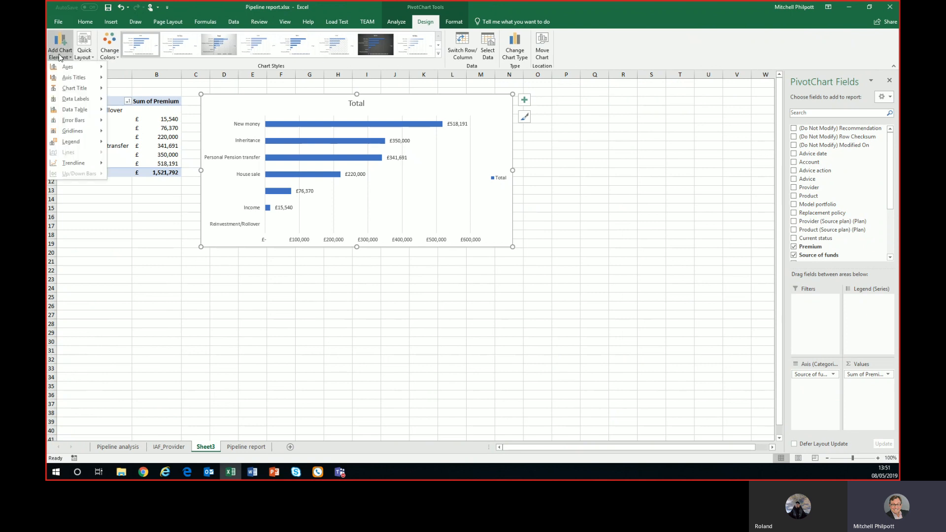
{"action": "mouse_move", "coordinate": [72, 143]}
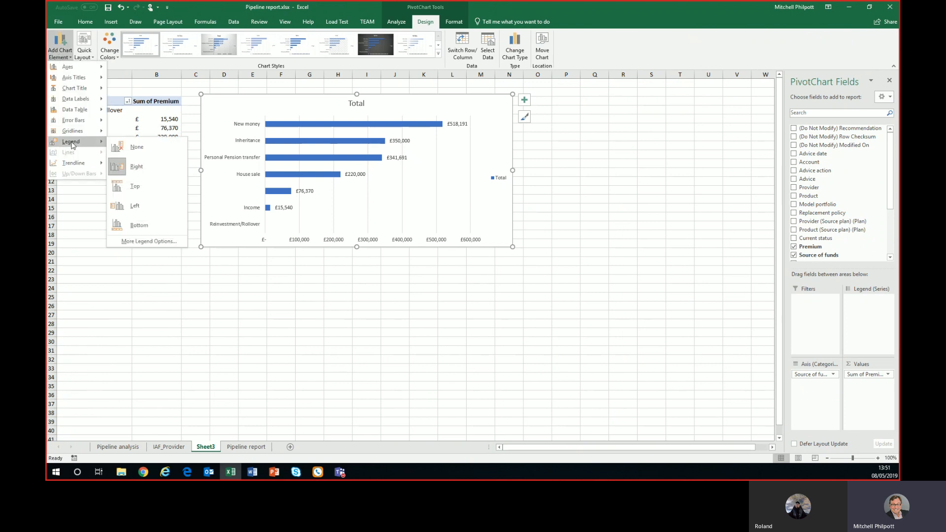
{"action": "left_click", "coordinate": [143, 148]}
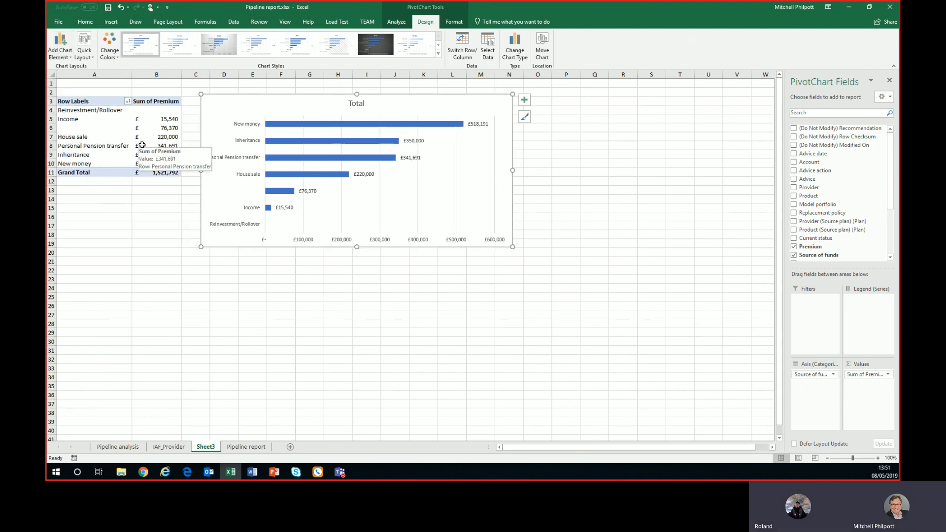
- Change the chart title to "Premium by source of funds"
{"action": "left_click", "coordinate": [357, 103]}
{"action": "double_click", "coordinate": [357, 103]}
{"action": "type", "text": "Premium by"}
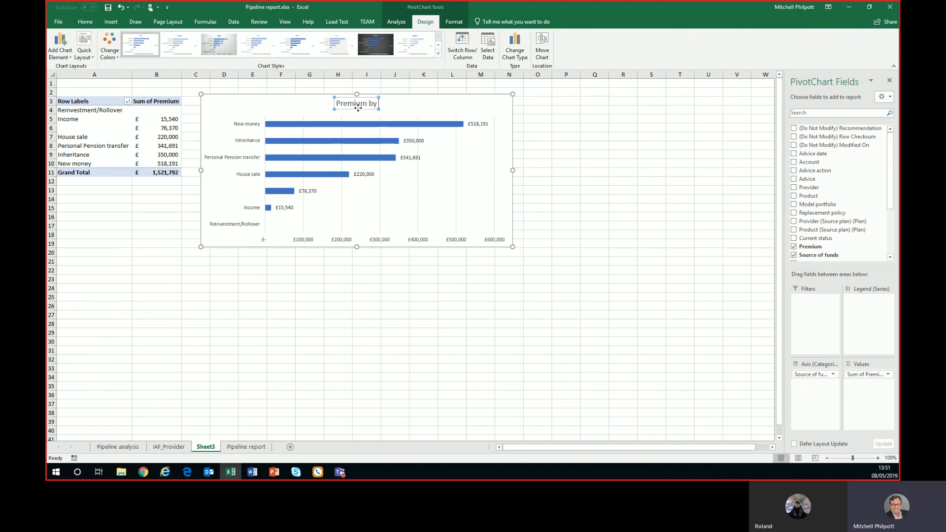
{"action": "type", "text": " source of funds"}
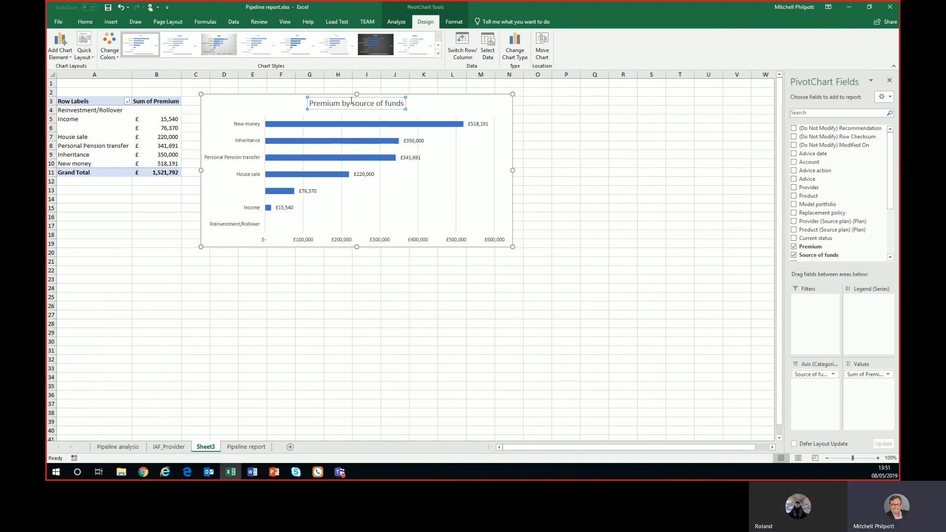
- Format the "Premium by source of funds" chart title in a smaller, bold, black font
{"action": "triple_click", "coordinate": [352, 103]}
{"action": "left_click", "coordinate": [85, 22]}
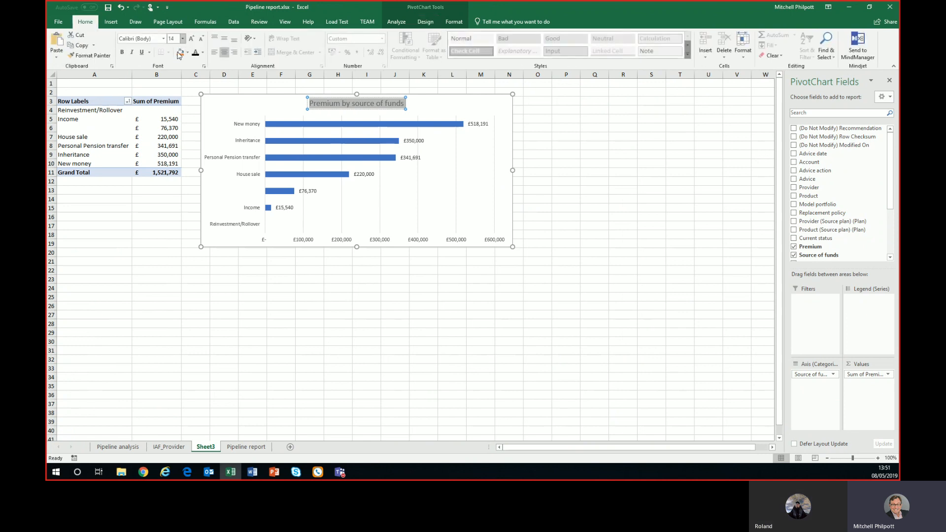
{"action": "left_click", "coordinate": [201, 39]}
{"action": "left_click", "coordinate": [200, 39]}
{"action": "left_click", "coordinate": [122, 53]}
{"action": "left_click", "coordinate": [436, 111]}
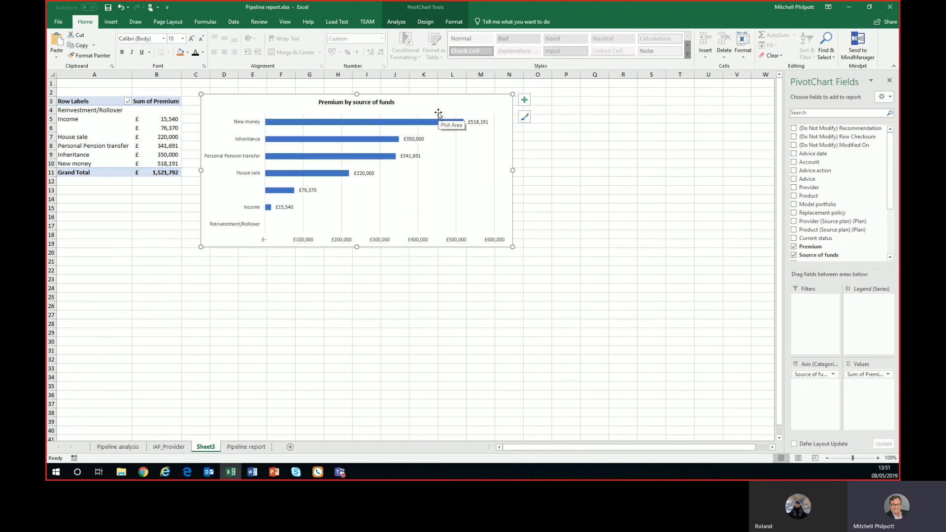
- Apply the sixth chart style, with a shaded plot area, and set the chart title to 12 pt black Calibri (Body)
{"action": "left_click", "coordinate": [432, 22]}
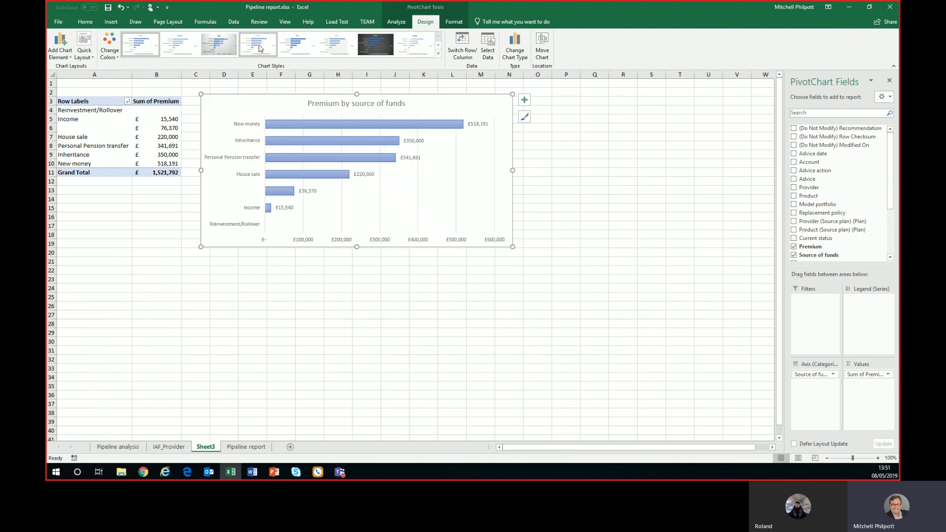
{"action": "left_click", "coordinate": [335, 51]}
{"action": "left_click", "coordinate": [327, 104]}
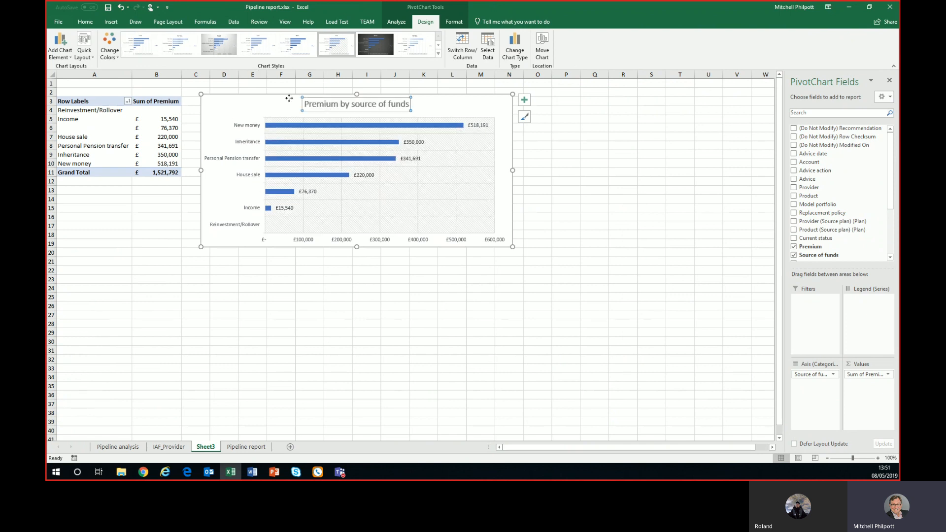
{"action": "left_click", "coordinate": [85, 21]}
{"action": "left_click", "coordinate": [201, 40]}
{"action": "left_click", "coordinate": [201, 40]}
{"action": "left_click", "coordinate": [195, 52]}
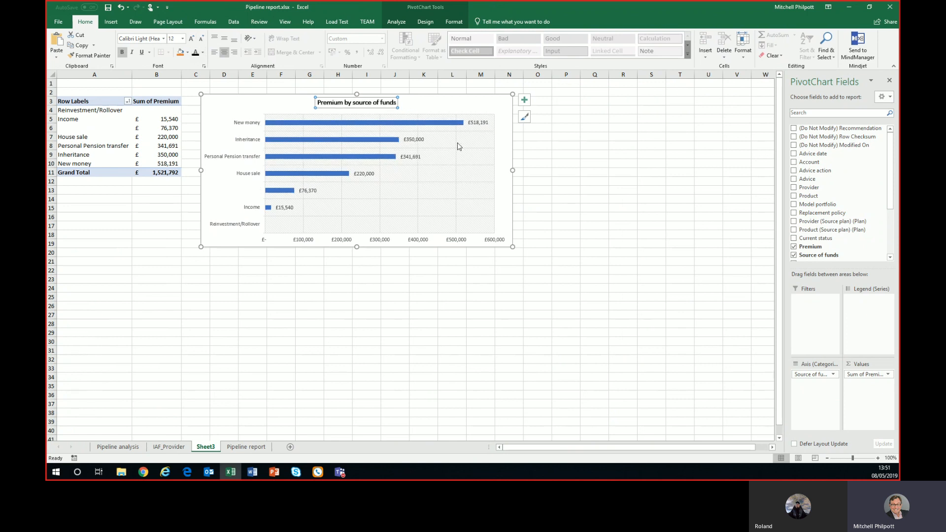
{"action": "left_click", "coordinate": [164, 40]}
{"action": "left_click", "coordinate": [139, 72]}
{"action": "left_click", "coordinate": [450, 106]}
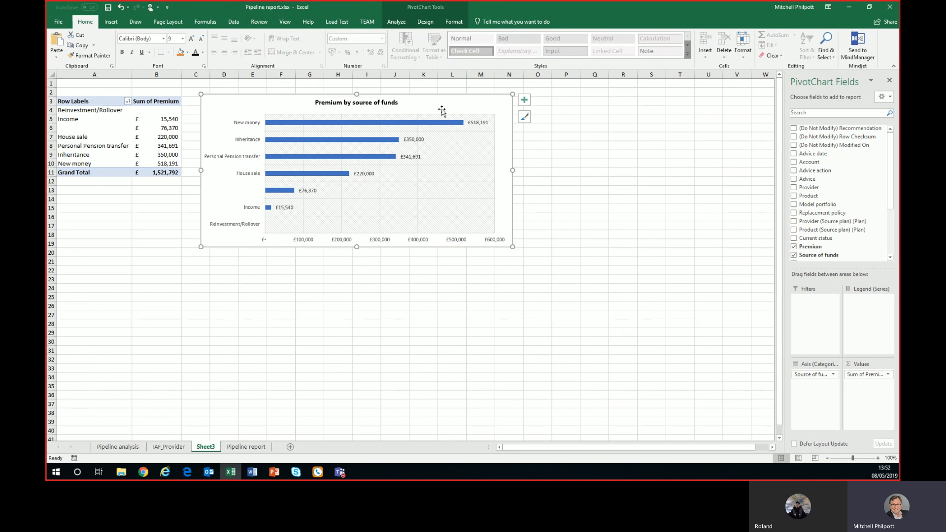
- Move the Premium by source of funds chart to the Pipeline analysis sheet as an object
{"action": "right_click", "coordinate": [443, 106]}
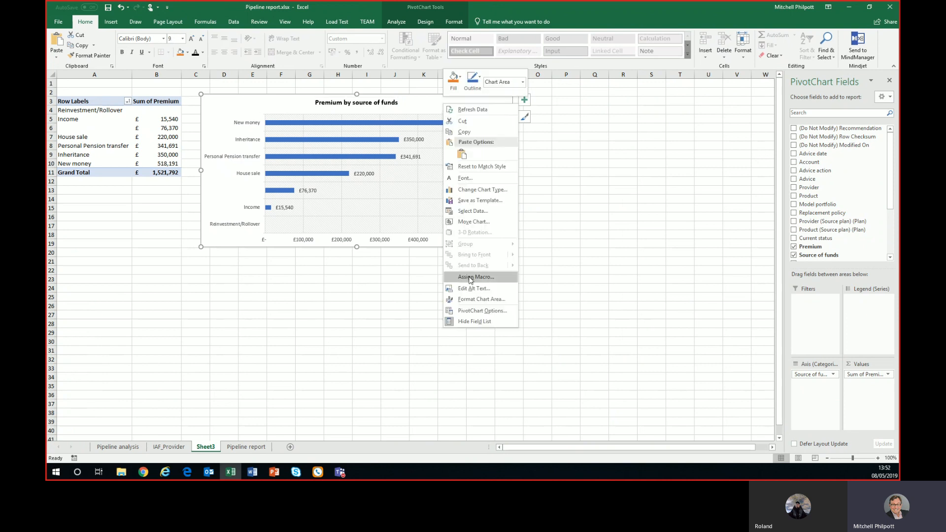
{"action": "left_click", "coordinate": [477, 223]}
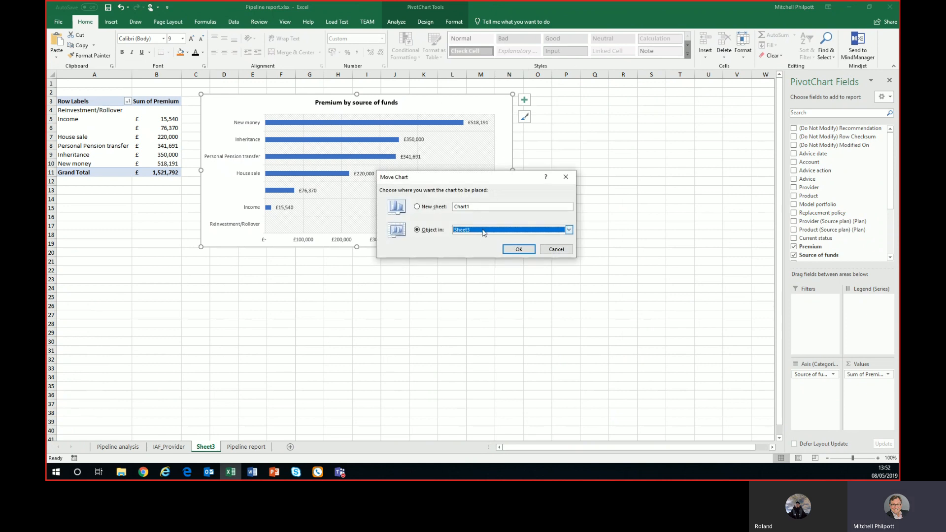
{"action": "left_click", "coordinate": [483, 230]}
{"action": "left_click", "coordinate": [519, 249]}
- Line up both charts near row 1, narrowing IAF by Provider to about columns G to N and placing Premium by source of funds from column O
{"action": "left_click_drag", "start_coordinate": [296, 113], "coordinate": [543, 117]}
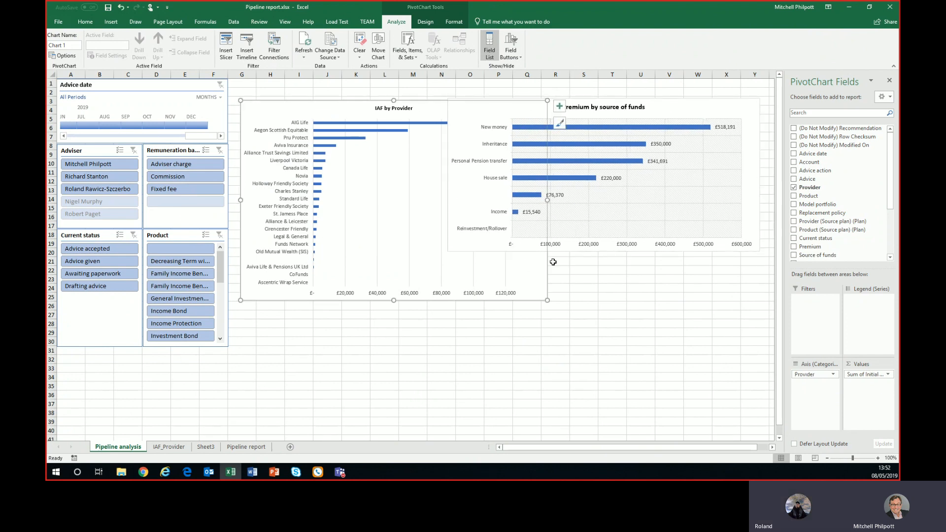
{"action": "left_click", "coordinate": [454, 187]}
{"action": "left_click_drag", "start_coordinate": [304, 105], "coordinate": [293, 96]}
{"action": "left_click_drag", "start_coordinate": [527, 105], "coordinate": [536, 95]}
{"action": "left_click", "coordinate": [499, 279]}
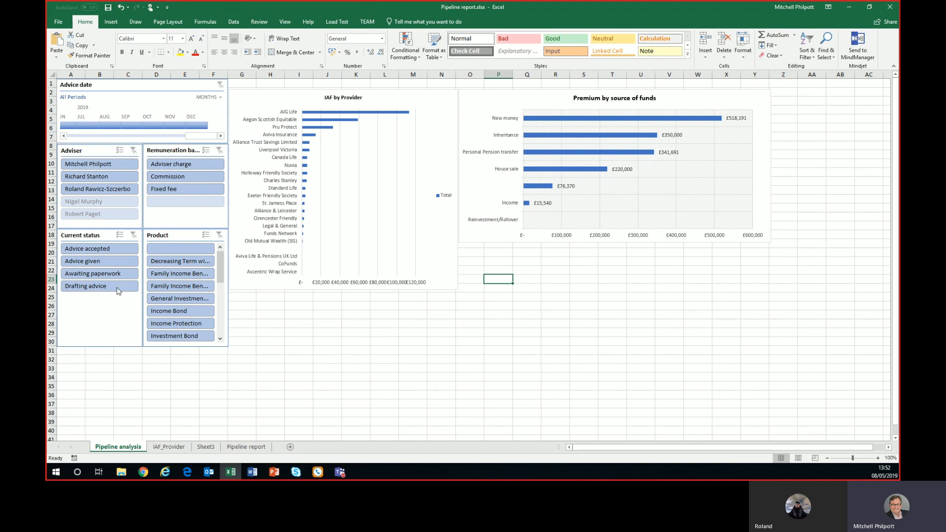
- Filter the Product slicer to the Decreasing Term product to check which charts respond
{"action": "left_click", "coordinate": [165, 263]}
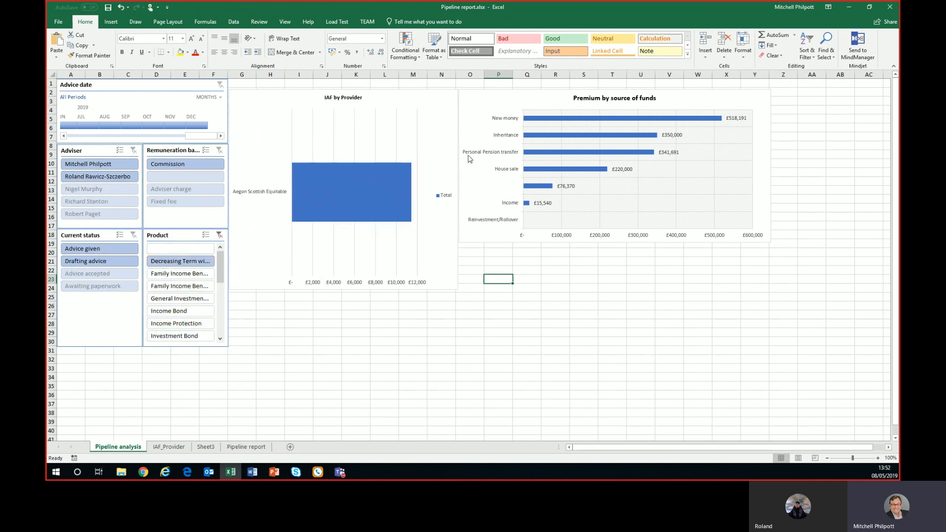
- Clear the Product filter and connect the Adviser slicer to PivotTable2 on Sheet3 in addition to PivotTable1
{"action": "left_click", "coordinate": [219, 235]}
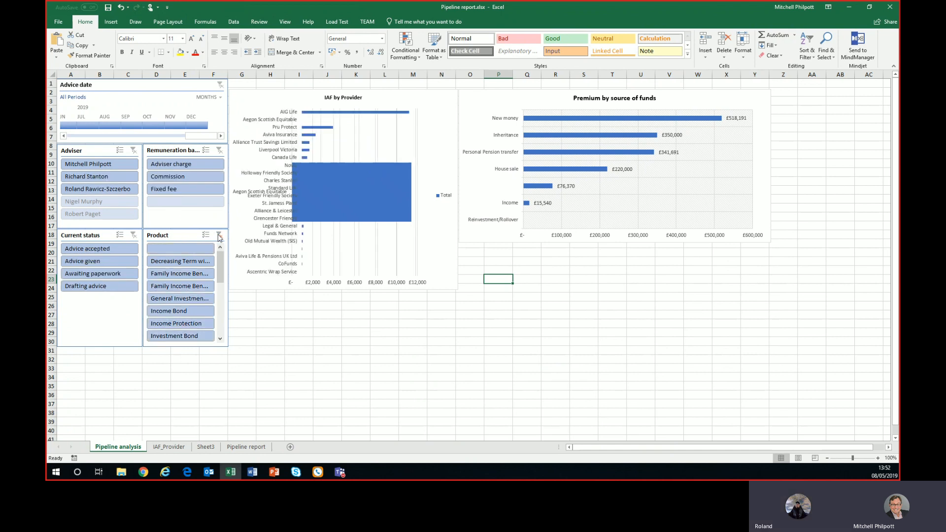
{"action": "left_click", "coordinate": [101, 151]}
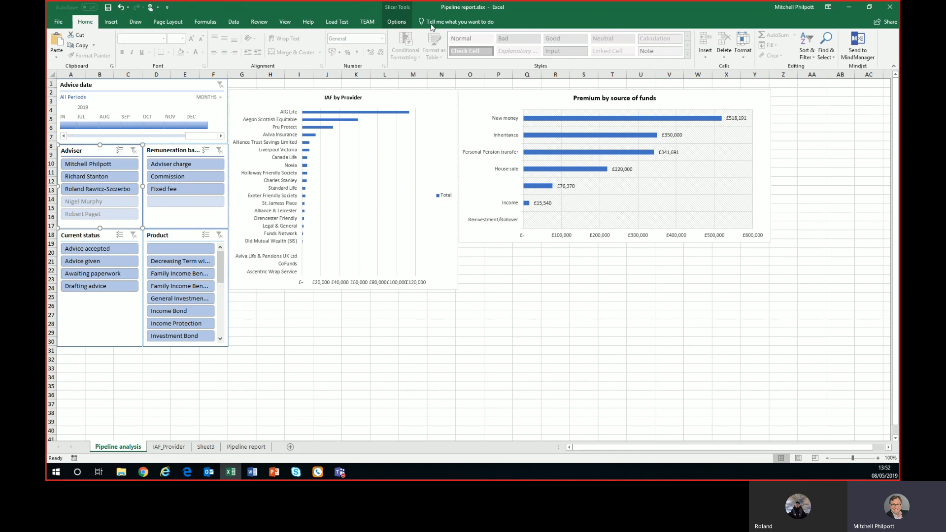
{"action": "left_click", "coordinate": [396, 21]}
{"action": "left_click", "coordinate": [112, 47]}
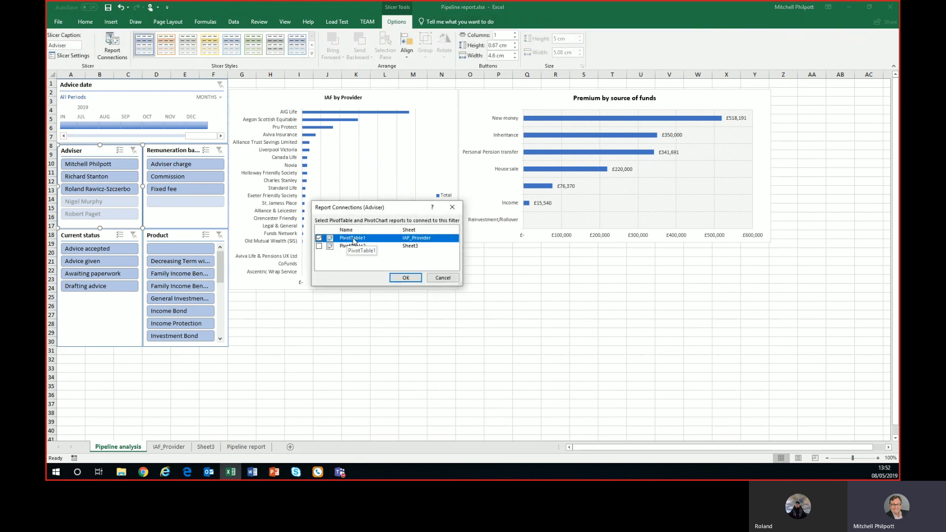
{"action": "left_click", "coordinate": [319, 246]}
{"action": "left_click", "coordinate": [392, 280]}
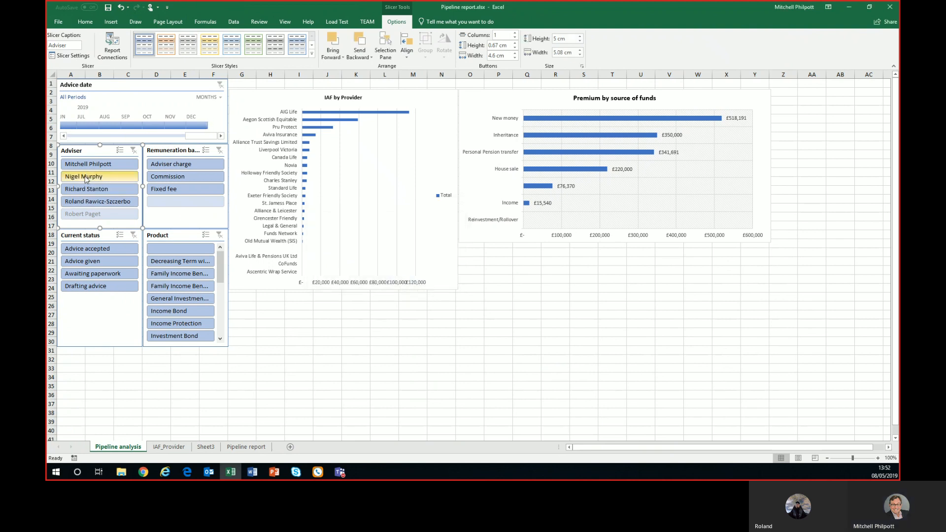
- Test the Adviser slicer by filtering to the second listed adviser, and clear that filter
{"action": "left_click", "coordinate": [86, 178]}
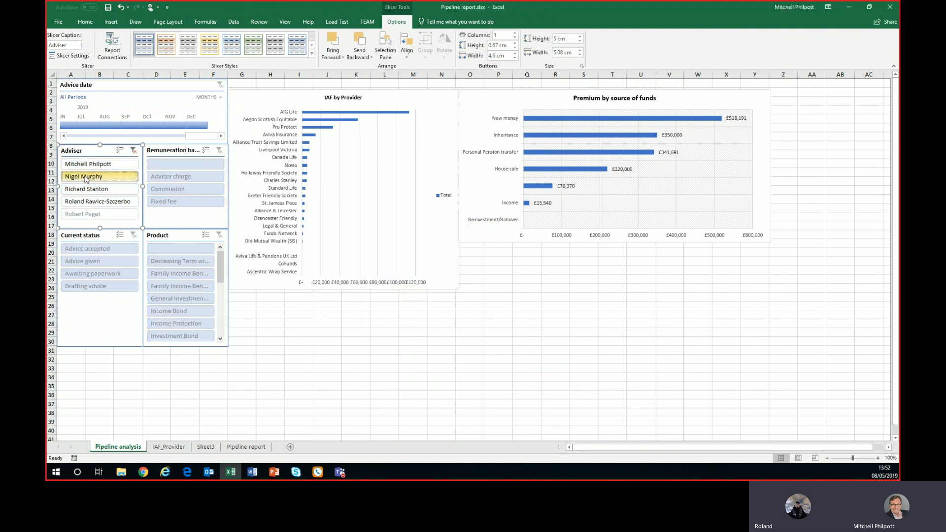
{"action": "left_click", "coordinate": [134, 151]}
- Connect the Remuneration basis slicer to PivotTable2 on Sheet3 in addition to PivotTable1
{"action": "left_click", "coordinate": [162, 151]}
{"action": "left_click", "coordinate": [113, 47]}
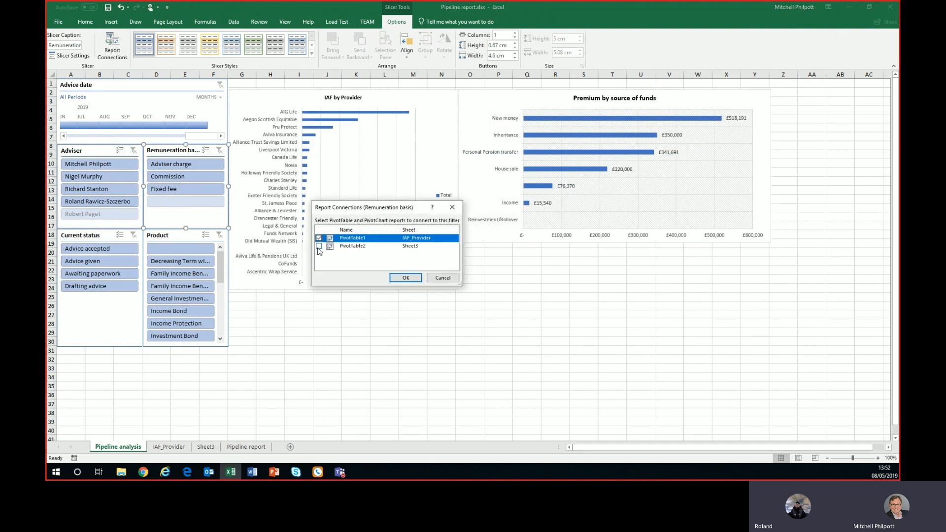
{"action": "left_click", "coordinate": [319, 246]}
{"action": "left_click", "coordinate": [411, 278]}
- Connect the Product slicer to PivotTable2 on Sheet3 in addition to PivotTable1
{"action": "left_click", "coordinate": [187, 236]}
{"action": "left_click", "coordinate": [113, 52]}
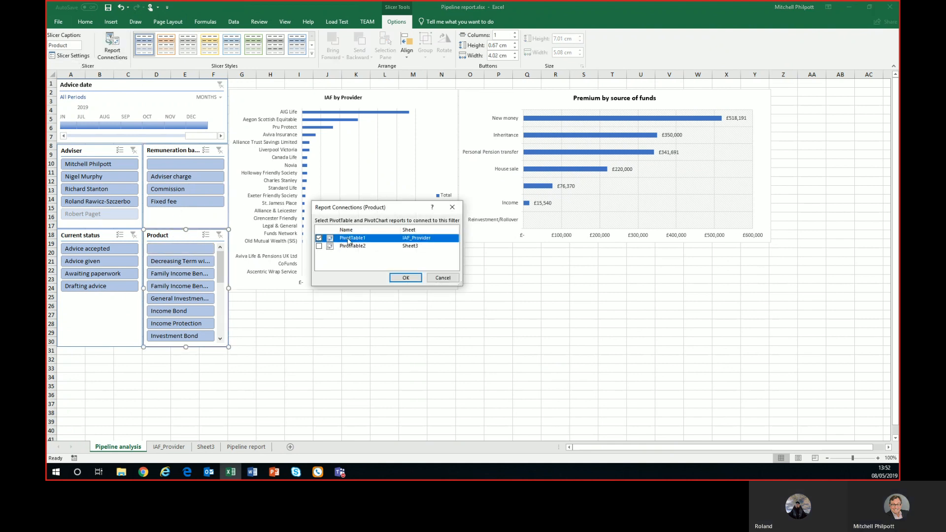
{"action": "left_click", "coordinate": [352, 246]}
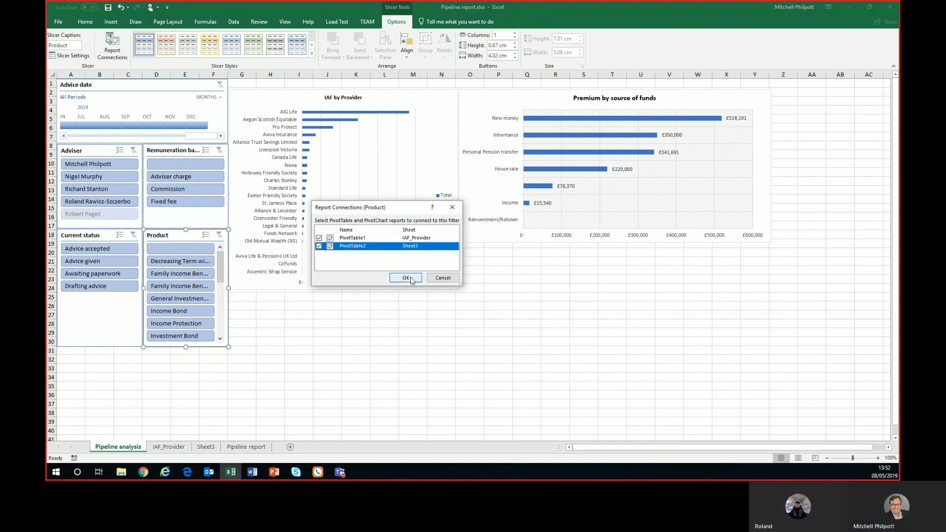
{"action": "left_click", "coordinate": [412, 282]}
- Connect the Current status slicer to PivotTable2 on Sheet3 in addition to PivotTable1
{"action": "left_click", "coordinate": [102, 235]}
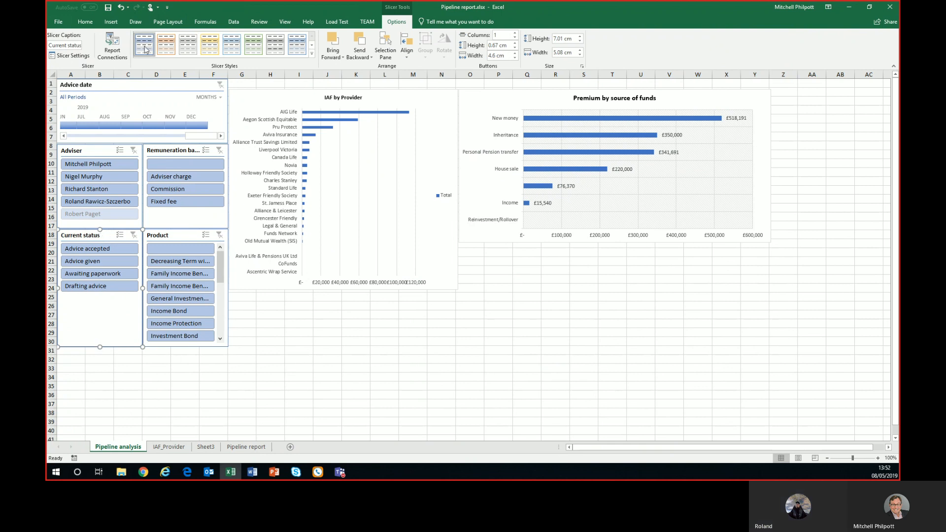
{"action": "left_click", "coordinate": [114, 47]}
{"action": "left_click", "coordinate": [319, 246]}
{"action": "left_click", "coordinate": [403, 278]}
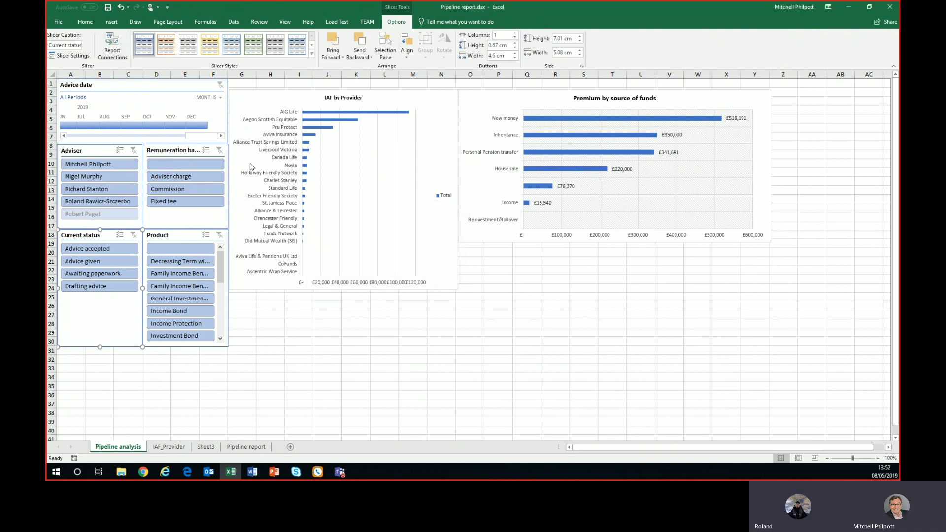
- Connect the Advice date timeline to PivotTable2 on Sheet3 in addition to PivotTable1
{"action": "left_click", "coordinate": [164, 89]}
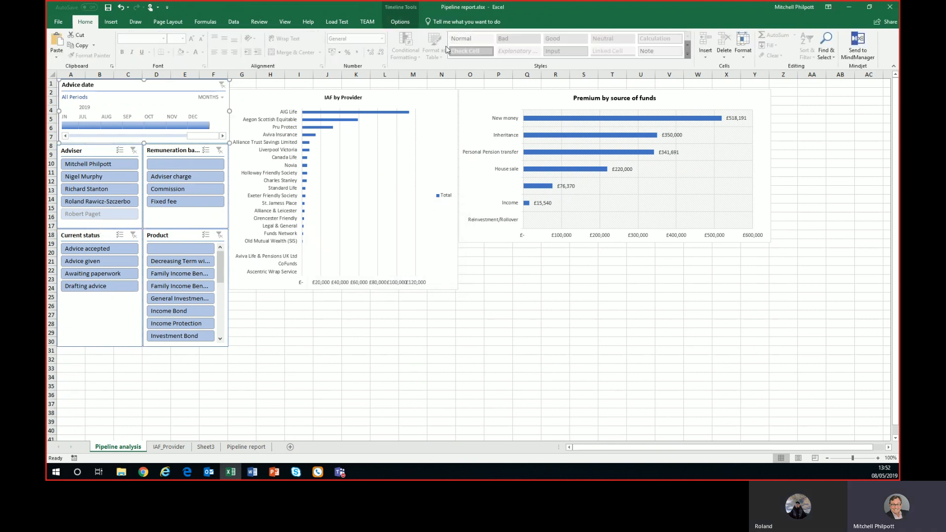
{"action": "left_click", "coordinate": [109, 46]}
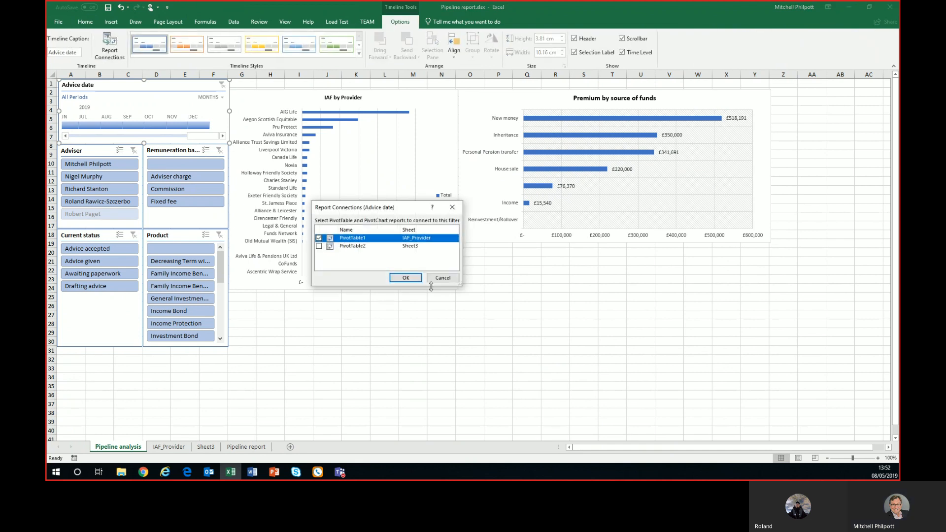
{"action": "left_click", "coordinate": [406, 278]}
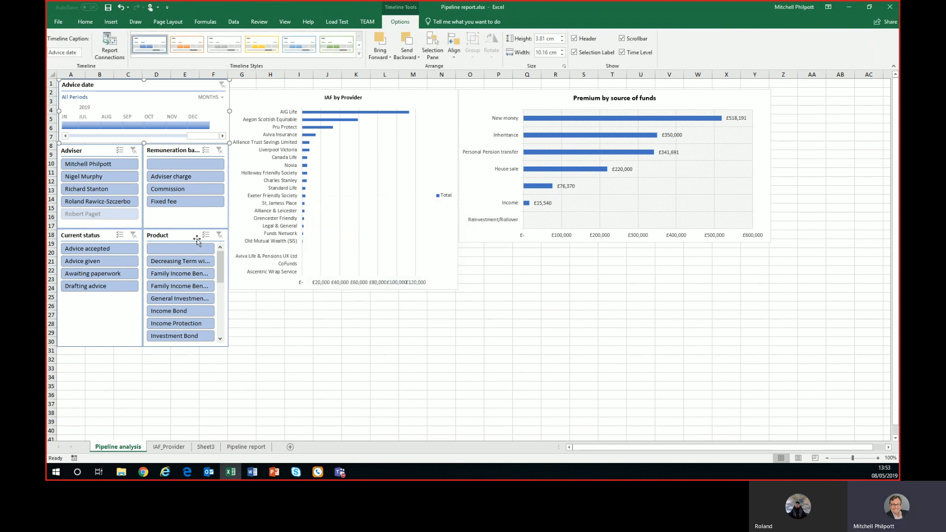
- Test the linked charts by filtering to Adviser charge and the first listed adviser, and clear both filters
{"action": "left_click", "coordinate": [187, 177]}
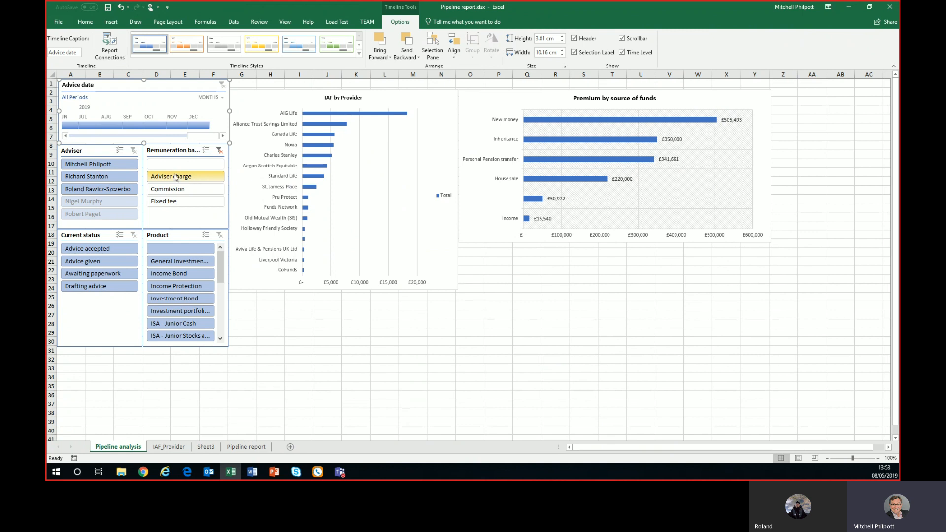
{"action": "left_click", "coordinate": [118, 165]}
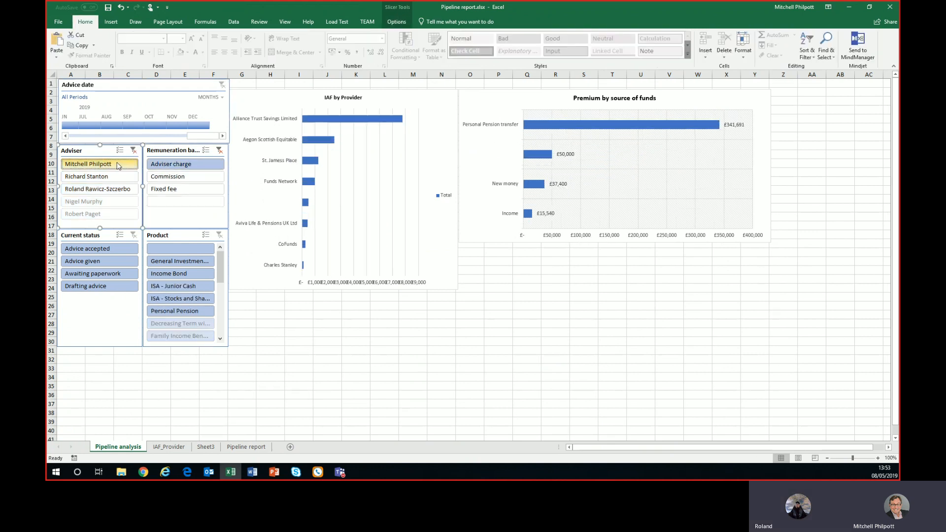
{"action": "left_click", "coordinate": [133, 150]}
{"action": "left_click", "coordinate": [218, 150]}
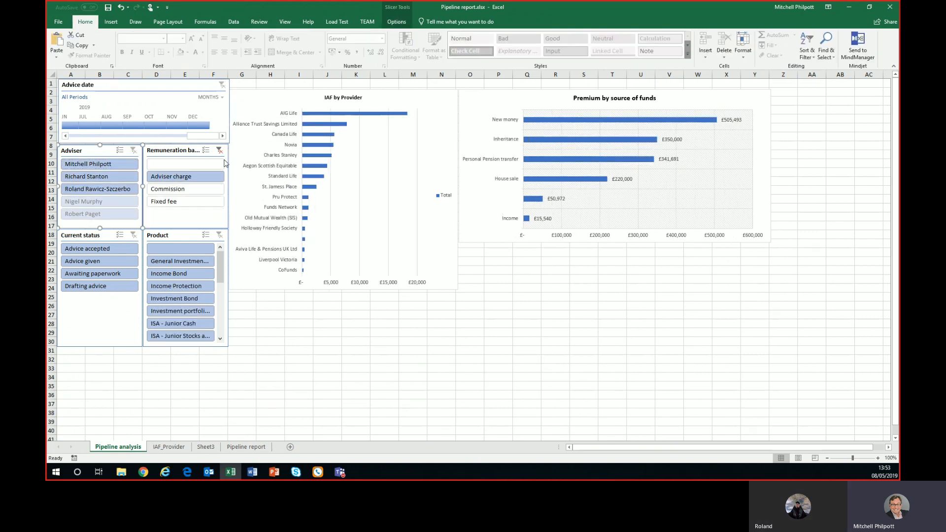
{"action": "left_click", "coordinate": [310, 333]}
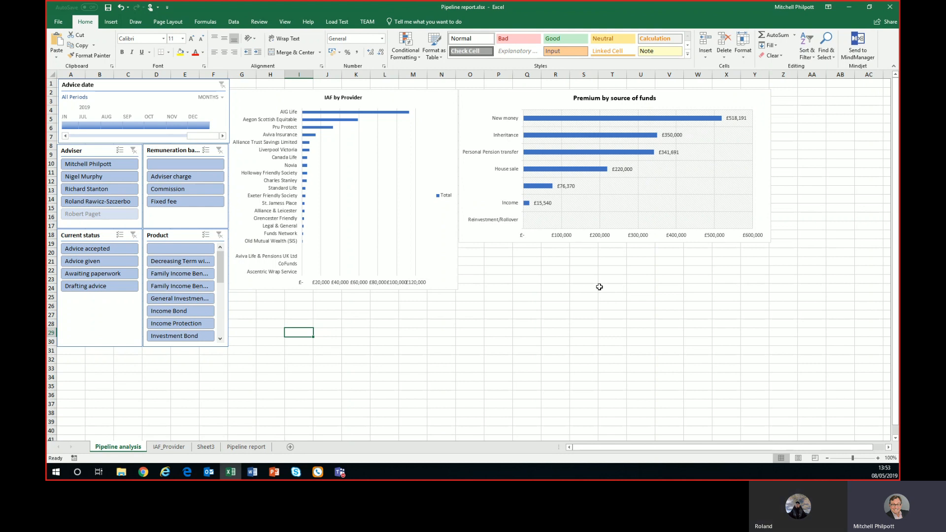
- Move the IAF by Provider and Premium by source of funds charts down to start at row 4, leaving rows 1 to 3 free
{"action": "mouse_move", "coordinate": [268, 92]}
{"action": "left_mouse_down"}
{"action": "mouse_move", "coordinate": [291, 97]}
{"action": "mouse_move", "coordinate": [270, 95]}
{"action": "left_mouse_up"}
{"action": "left_click_drag", "start_coordinate": [493, 99], "coordinate": [496, 102]}
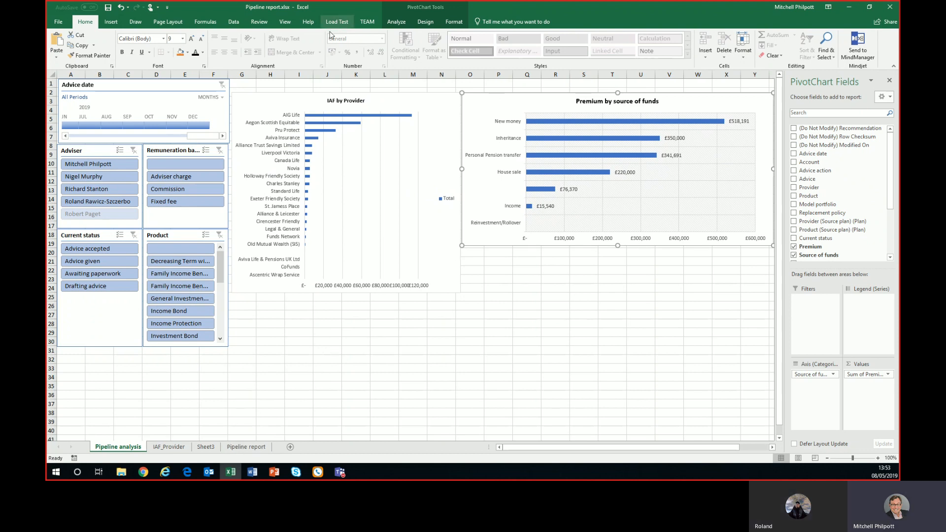
{"action": "left_click_drag", "start_coordinate": [289, 97], "coordinate": [292, 110]}
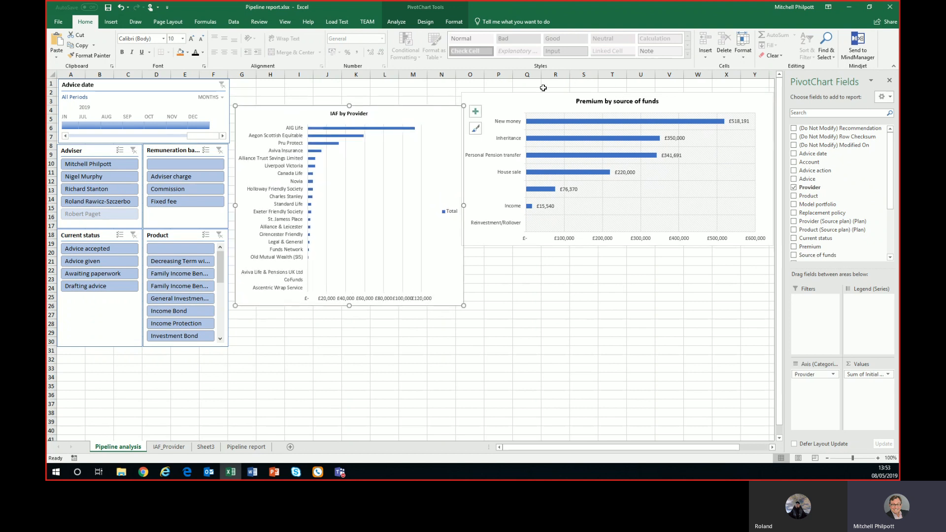
{"action": "left_click_drag", "start_coordinate": [524, 99], "coordinate": [527, 111]}
- Enter the right-aligned label "Total IAF" in cell J2 above the IAF by Provider chart
{"action": "left_click", "coordinate": [265, 90]}
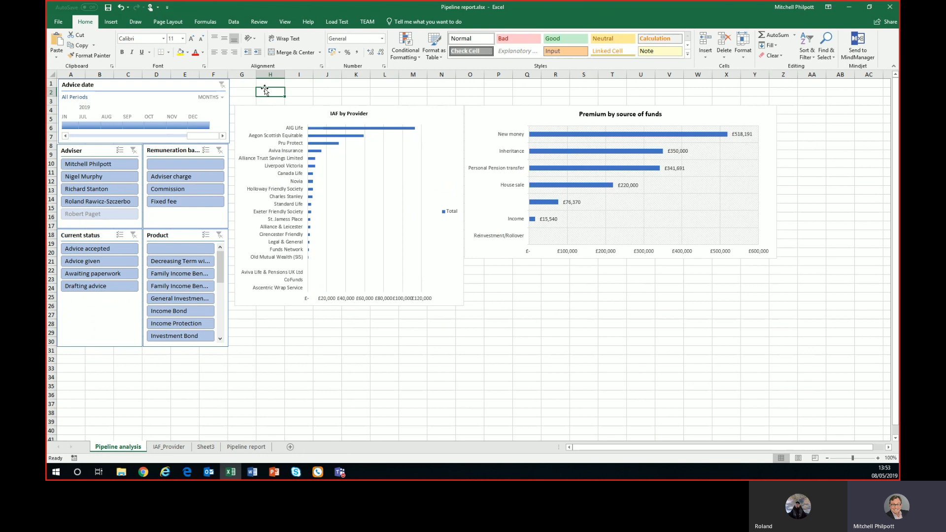
{"action": "left_click", "coordinate": [330, 92]}
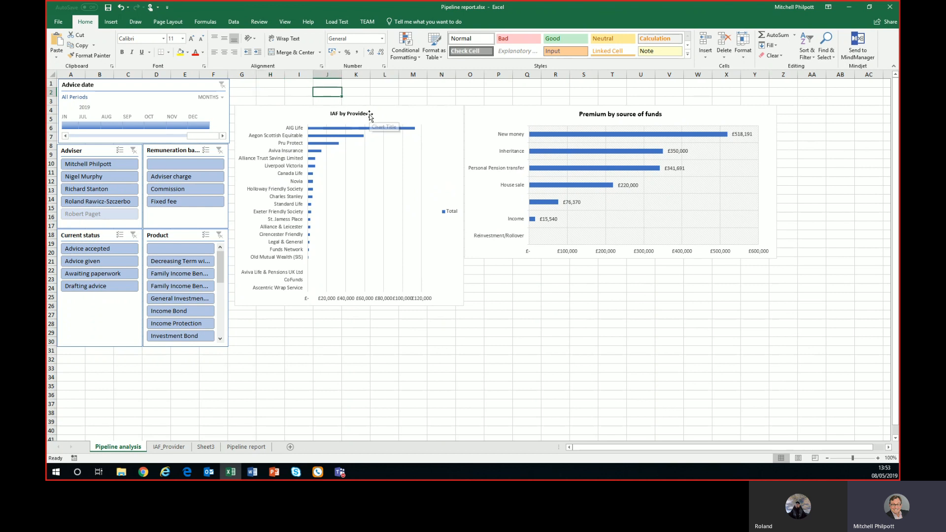
{"action": "type", "text": "Total IAF"}
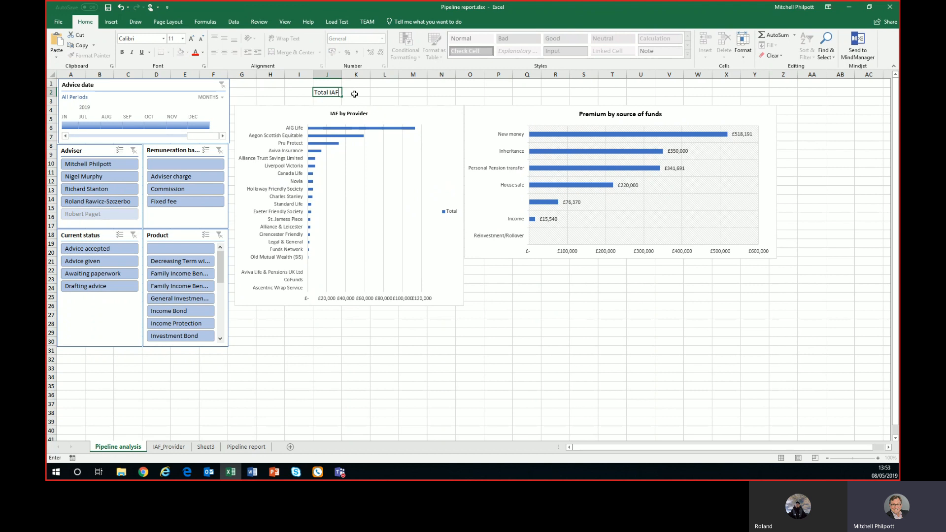
- Format H2:J2 with a dark blue-grey fill and white text
{"action": "left_click_drag", "start_coordinate": [262, 91], "coordinate": [340, 95]}
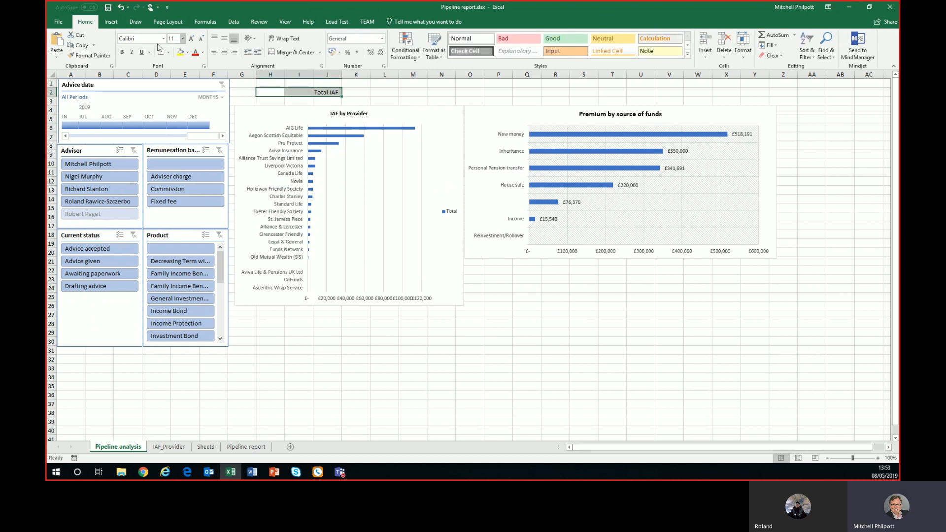
{"action": "left_click", "coordinate": [188, 52]}
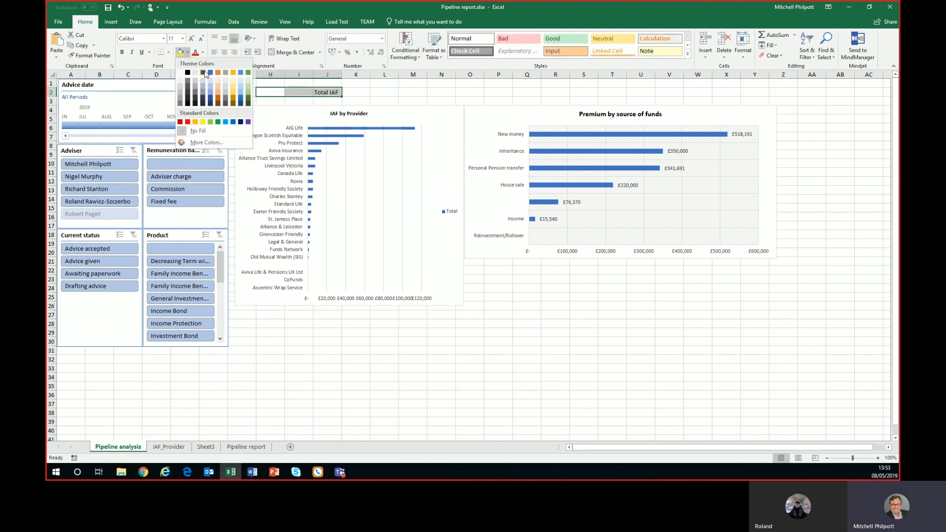
{"action": "left_click", "coordinate": [203, 73]}
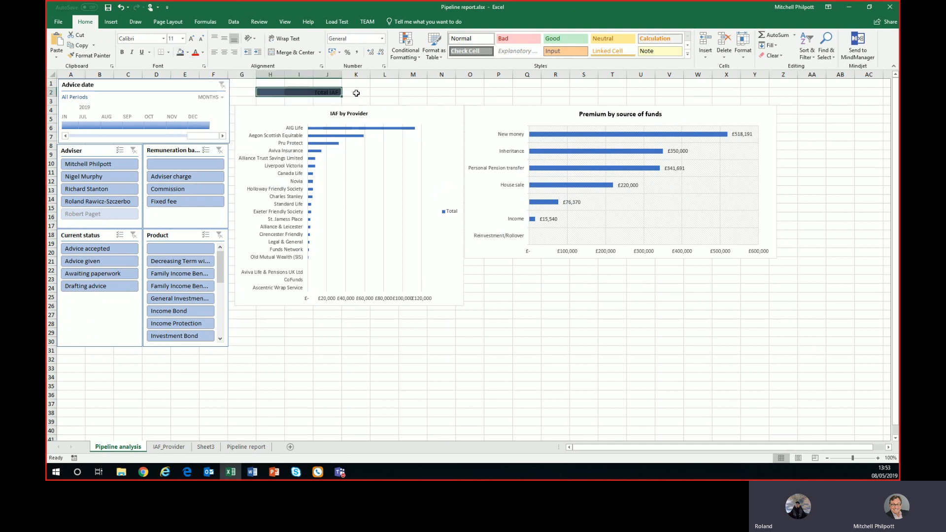
{"action": "left_click", "coordinate": [202, 52]}
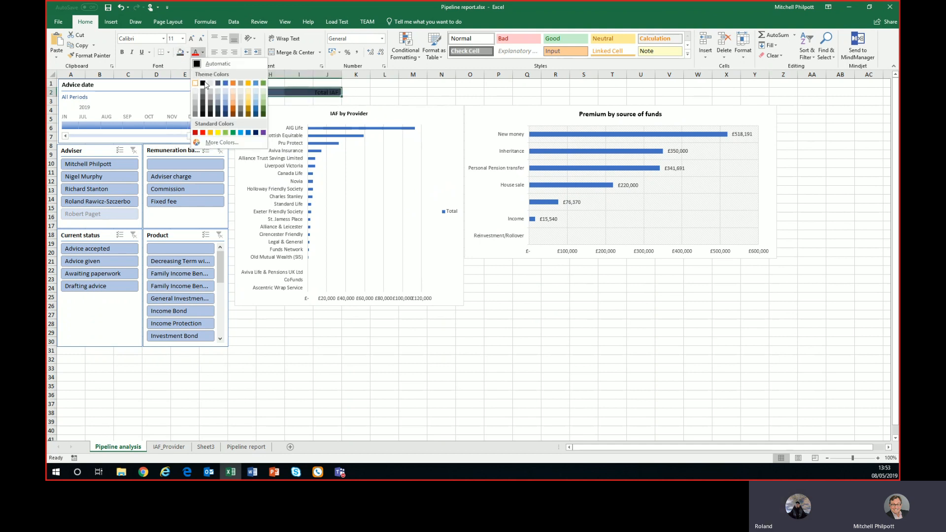
{"action": "left_click", "coordinate": [198, 84]}
- Fill cell K2 with light blue and widen column K slightly
{"action": "left_click", "coordinate": [346, 94]}
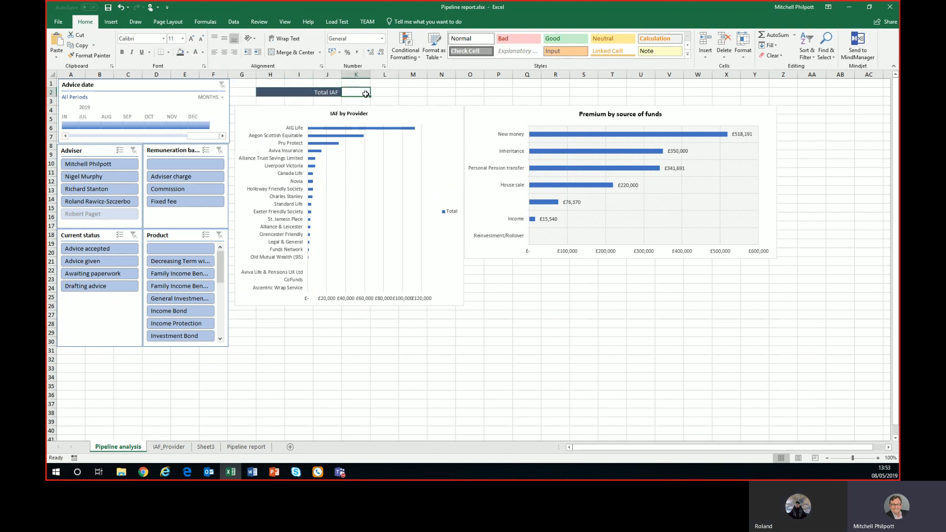
{"action": "left_click", "coordinate": [186, 53]}
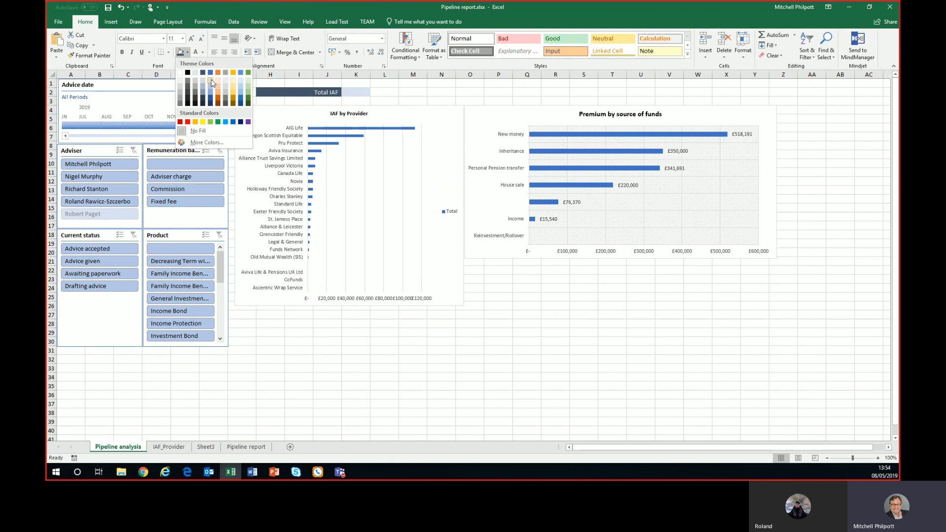
{"action": "left_click", "coordinate": [212, 82]}
{"action": "left_click", "coordinate": [384, 92]}
{"action": "left_click_drag", "start_coordinate": [370, 75], "coordinate": [379, 74]}
{"action": "left_click", "coordinate": [364, 92]}
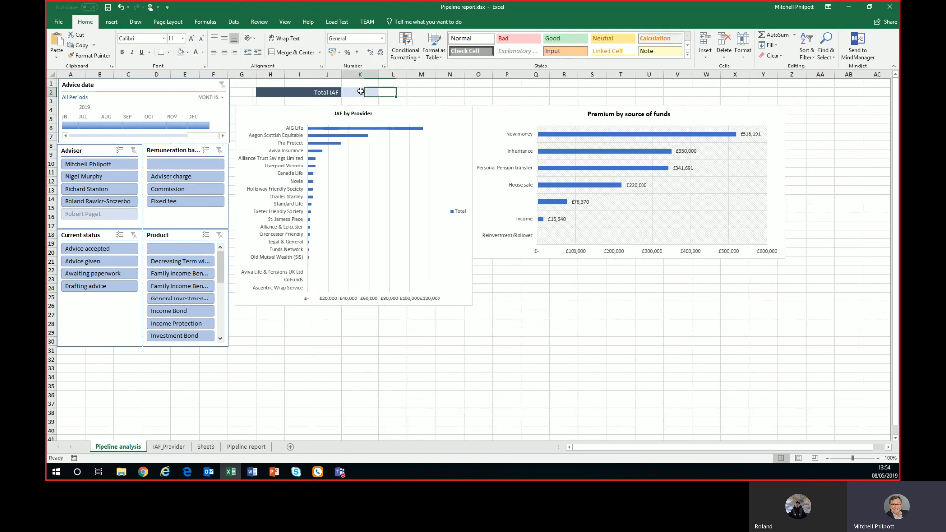
- Enter a formula in K2 that references the Grand Total of Sum of Initial fee, cell B26 on the IAF_Provider sheet
{"action": "left_click", "coordinate": [402, 93]}
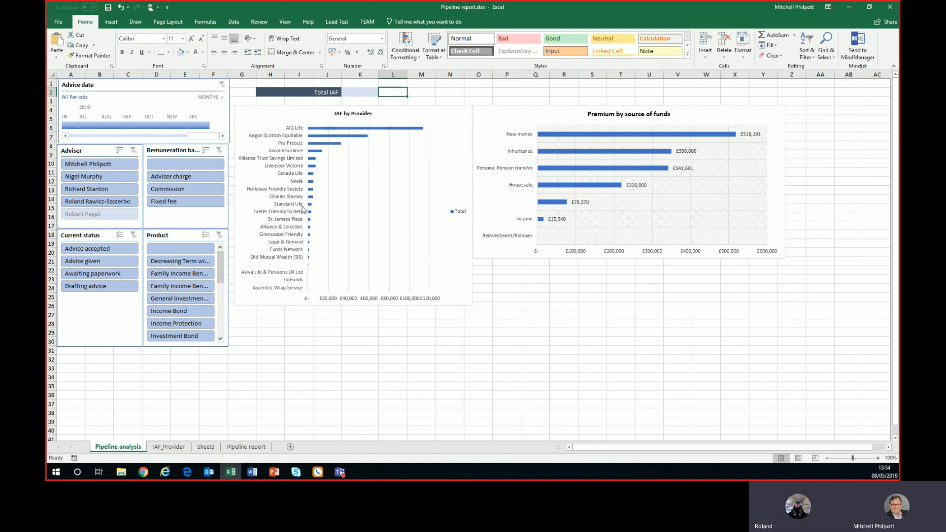
{"action": "left_click", "coordinate": [358, 93]}
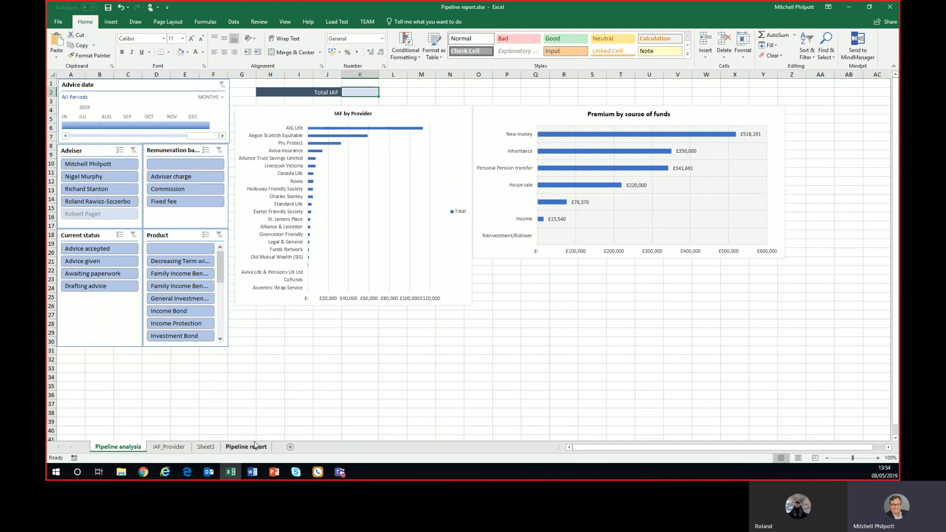
{"action": "type", "text": "="}
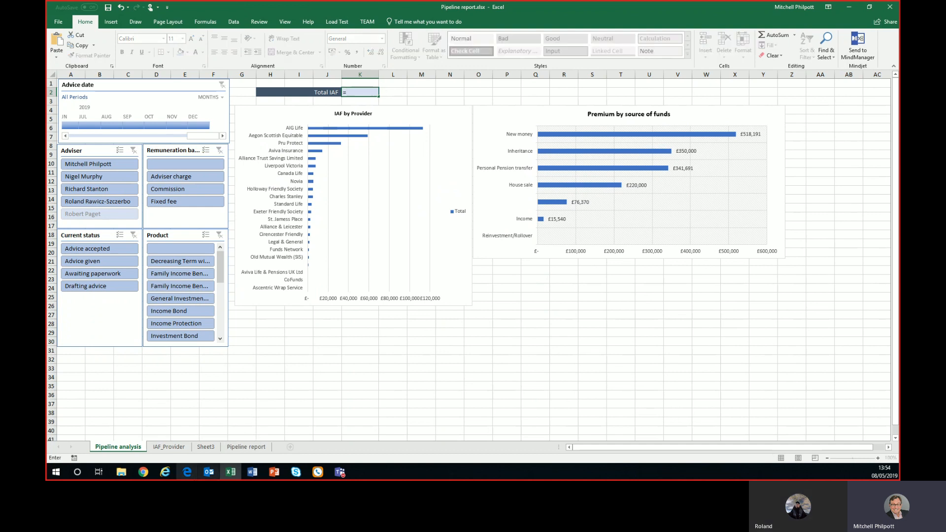
{"action": "left_click", "coordinate": [167, 447]}
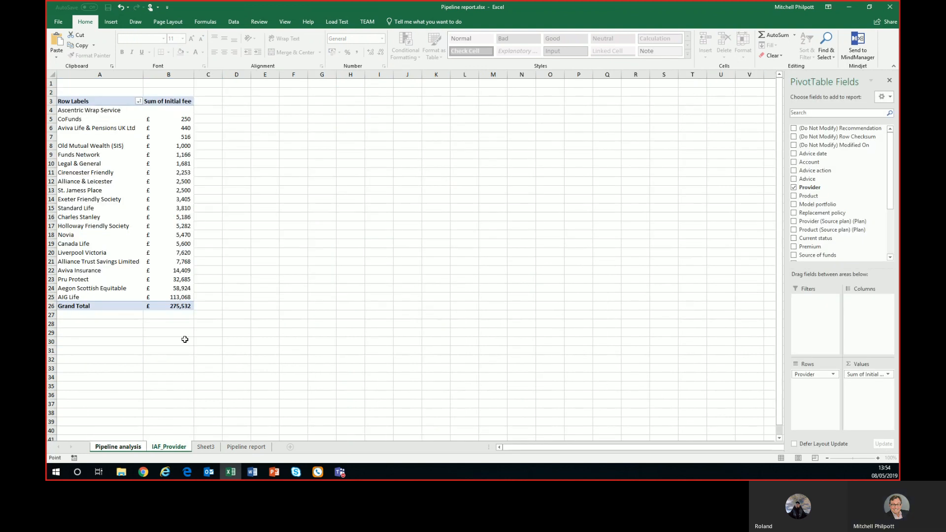
{"action": "left_click", "coordinate": [172, 306]}
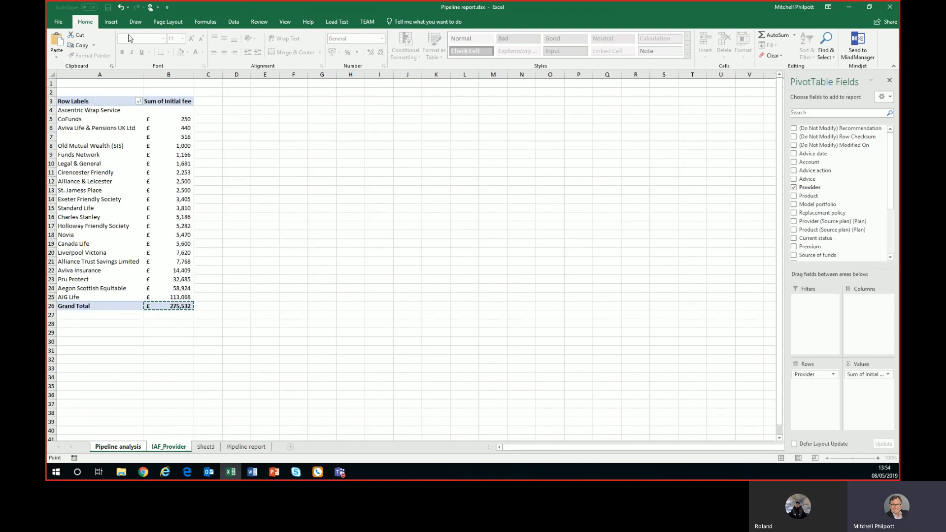
{"action": "key", "text": "Return"}
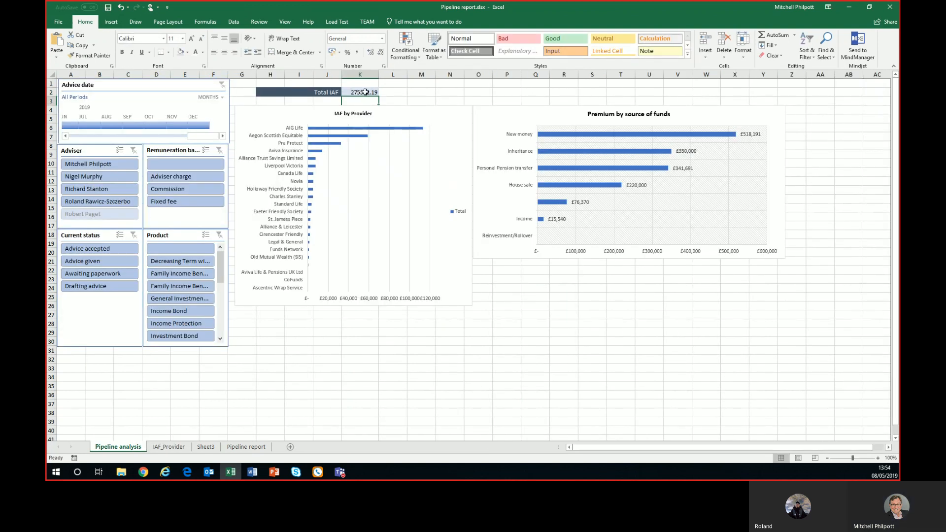
- Format the Total IAF figure in K2 as pound accounting currency with no decimal places
{"action": "left_click", "coordinate": [333, 51]}
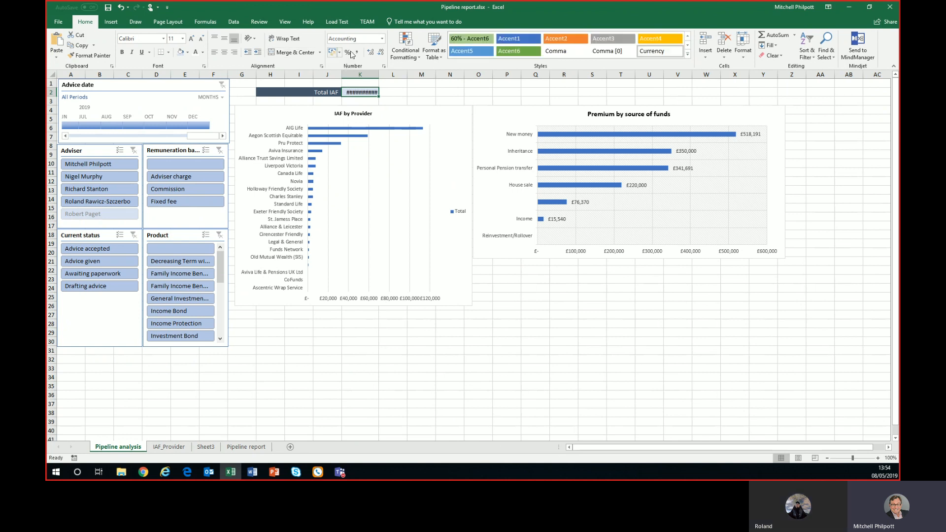
{"action": "left_click", "coordinate": [380, 52]}
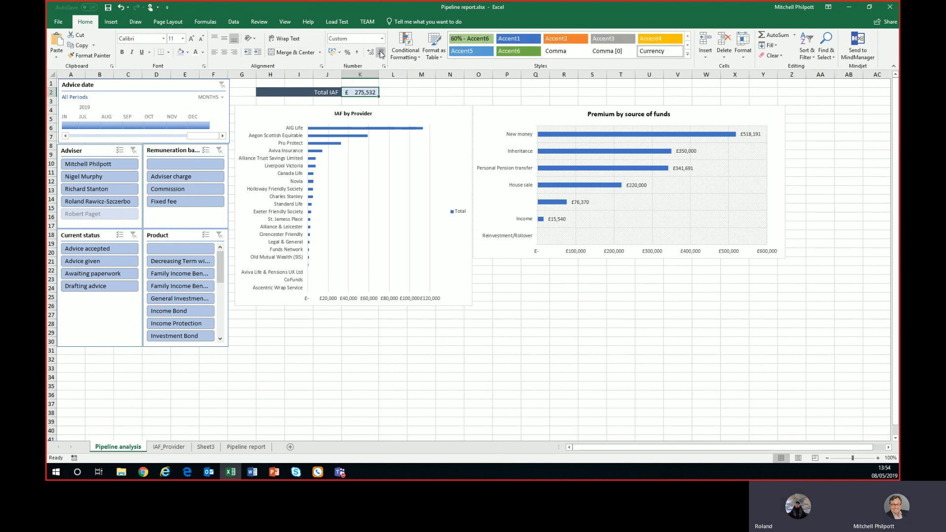
{"action": "left_click", "coordinate": [534, 313]}
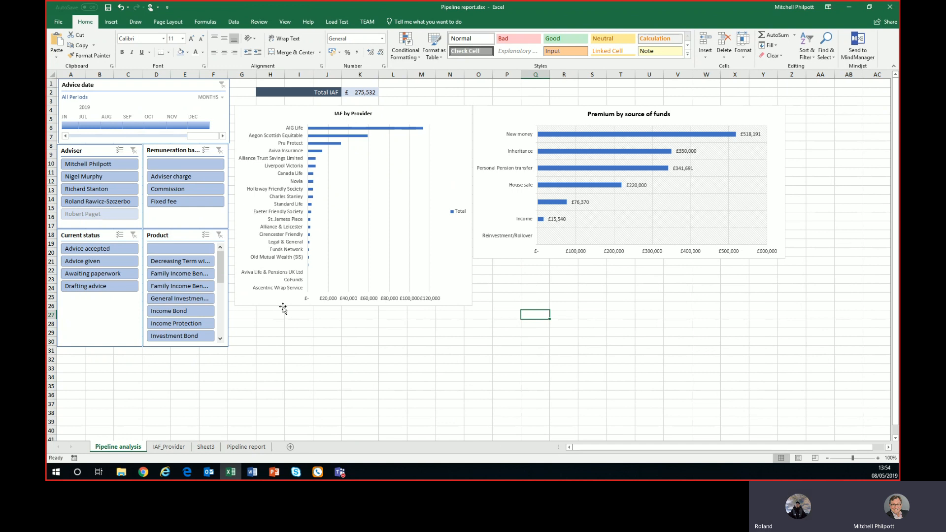
- Test the Adviser slicer by filtering the dashboard to each of the first three advisers in turn, and clear the filter
{"action": "left_click", "coordinate": [97, 165]}
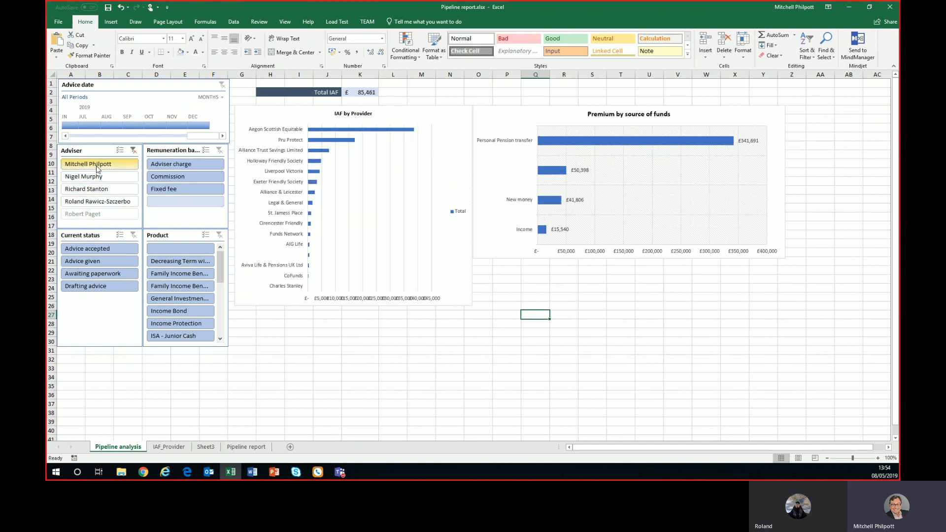
{"action": "left_click", "coordinate": [93, 177]}
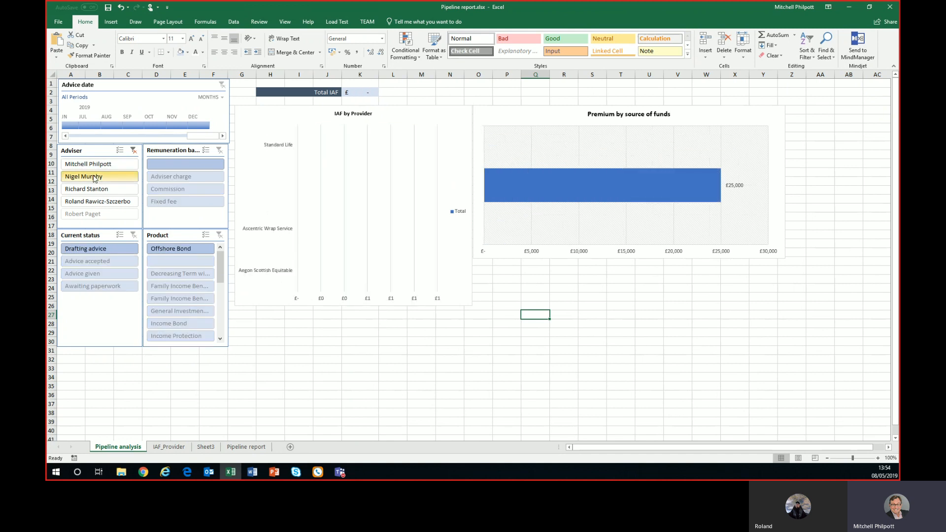
{"action": "left_click", "coordinate": [91, 191]}
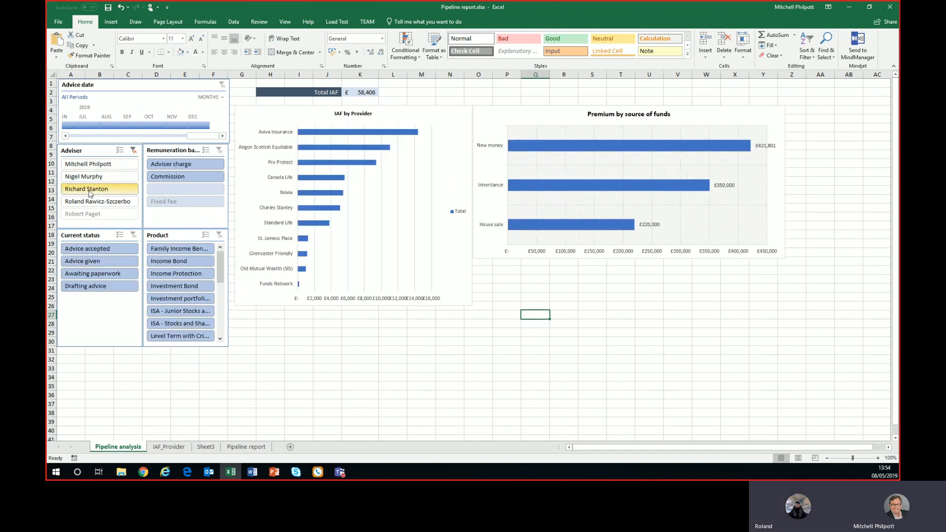
{"action": "left_click", "coordinate": [133, 150]}
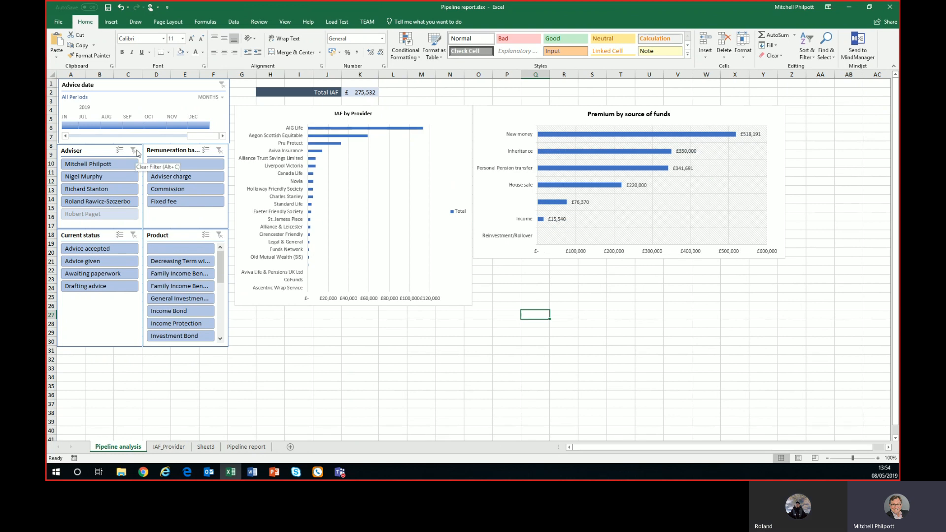
- Enter the label "Average IAF" in cell L2 beside the Total IAF figure and widen column L to fit it
{"action": "left_click", "coordinate": [396, 91]}
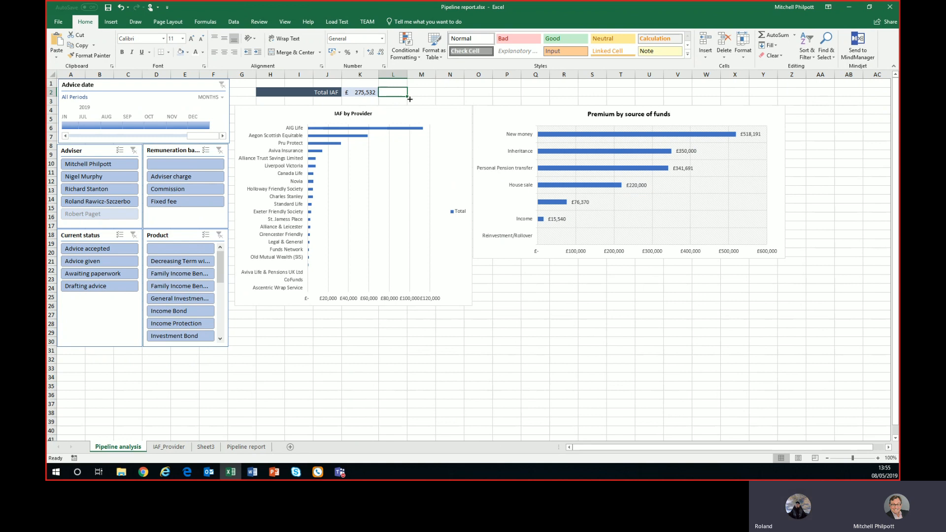
{"action": "type", "text": "Average"}
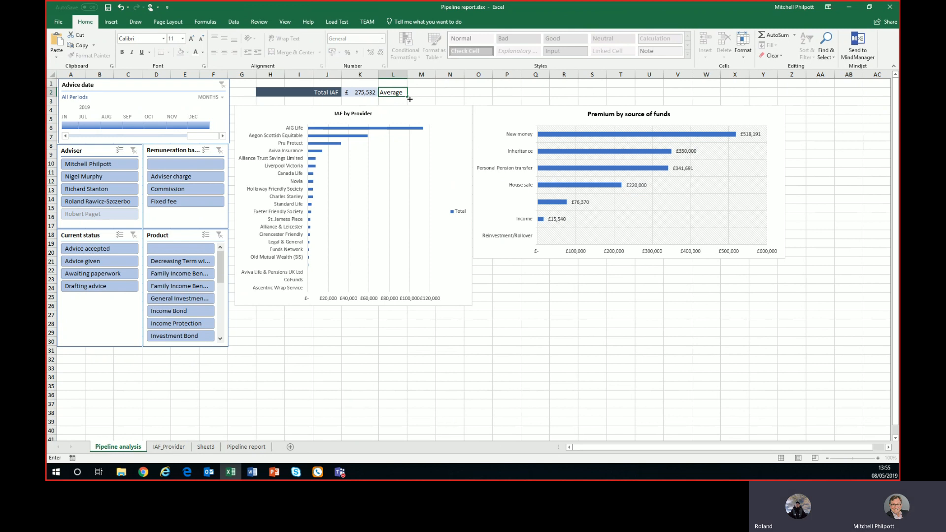
{"action": "type", "text": " IAF"}
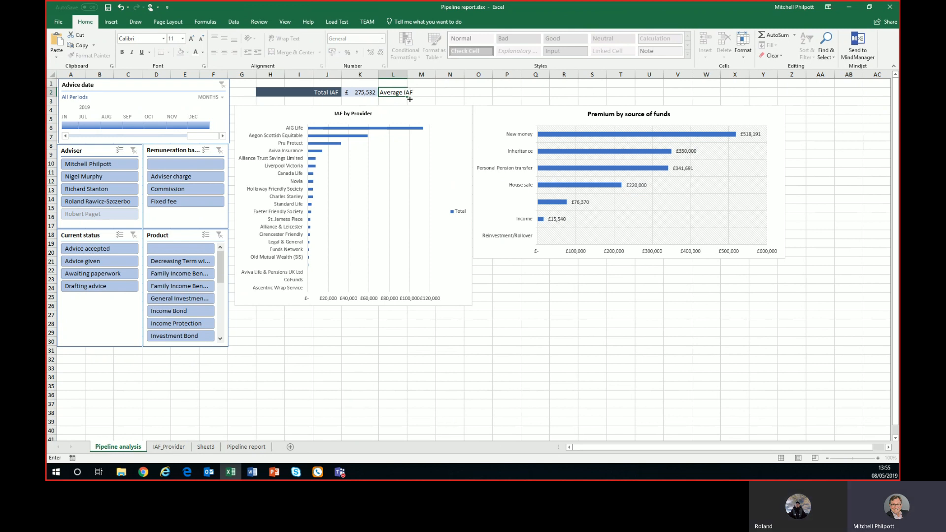
{"action": "left_click", "coordinate": [394, 74]}
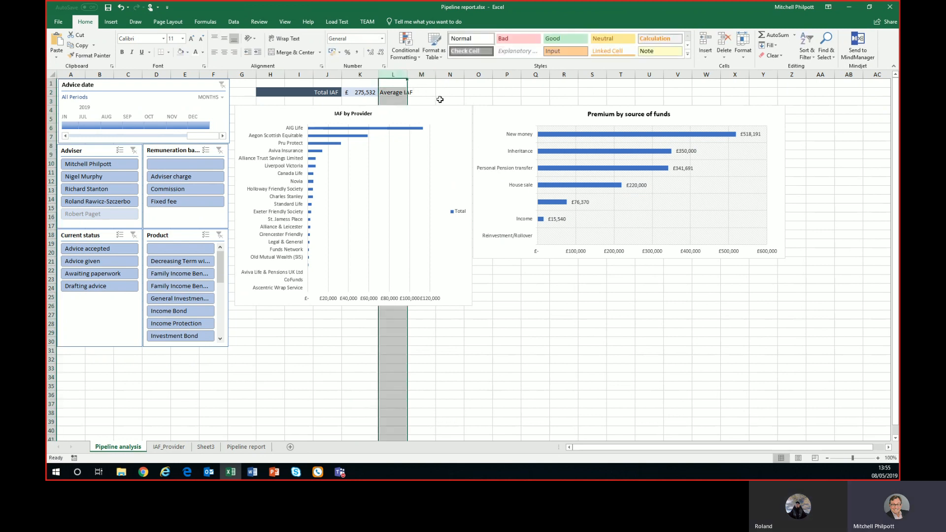
{"action": "left_click", "coordinate": [459, 94]}
{"action": "left_click_drag", "start_coordinate": [407, 74], "coordinate": [424, 79]}
{"action": "key", "text": "Left"}
{"action": "key", "text": "Left"}
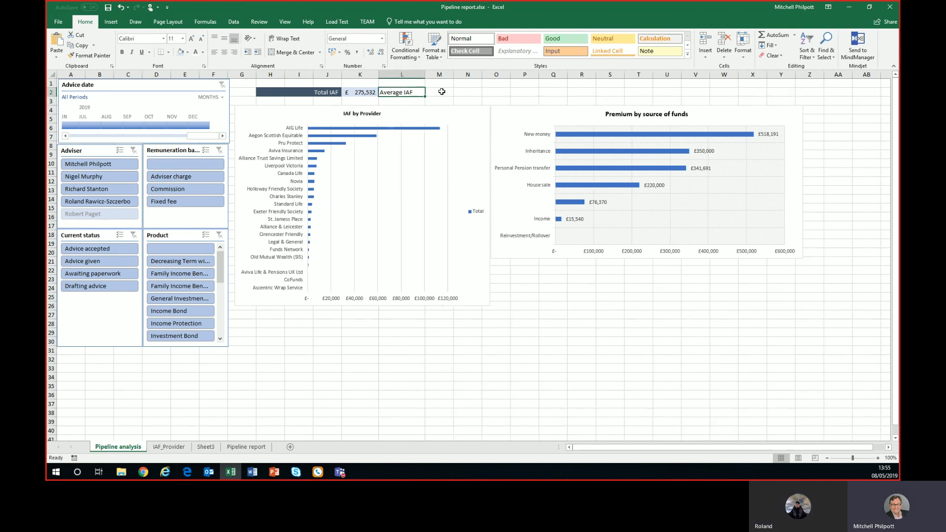
- Review the summary calculation options for Sum of Initial fee in the IAF_Provider pivot table without changing them
{"action": "left_click", "coordinate": [442, 91]}
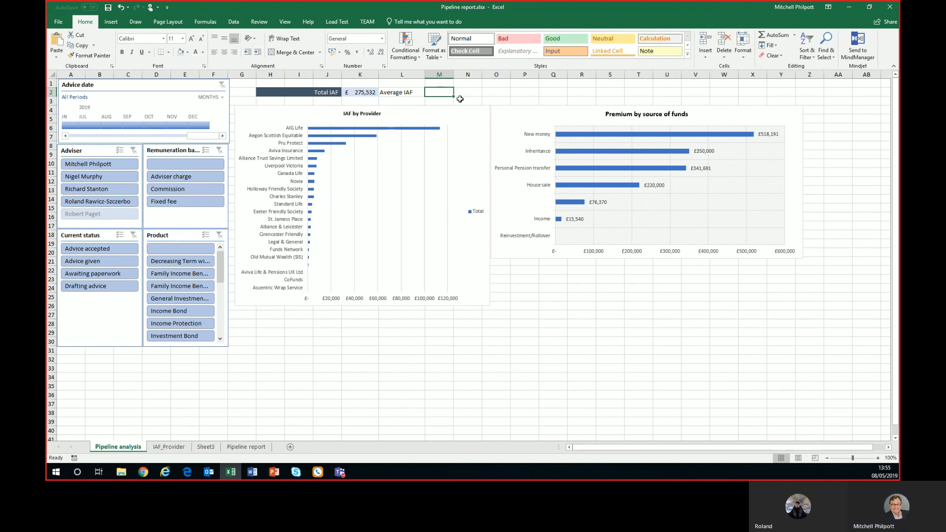
{"action": "left_click", "coordinate": [173, 447]}
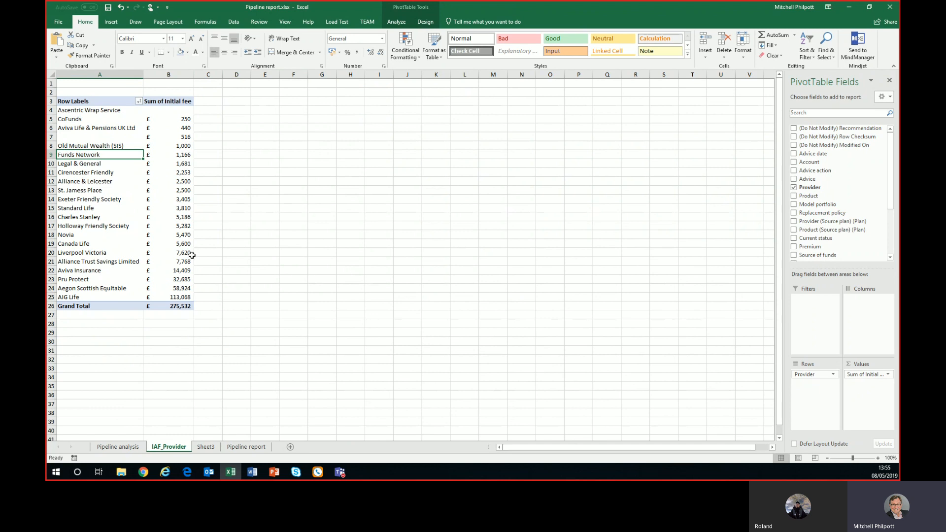
{"action": "left_click", "coordinate": [142, 309]}
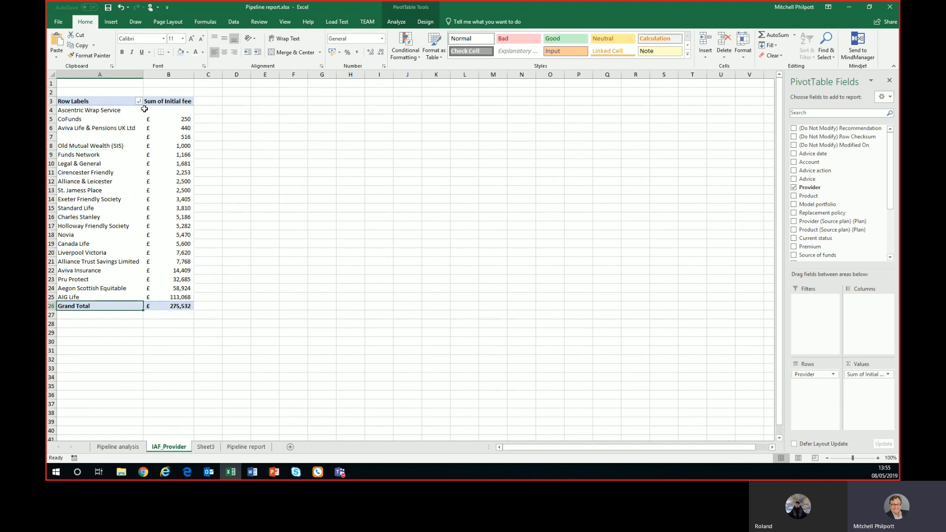
{"action": "left_click", "coordinate": [892, 378]}
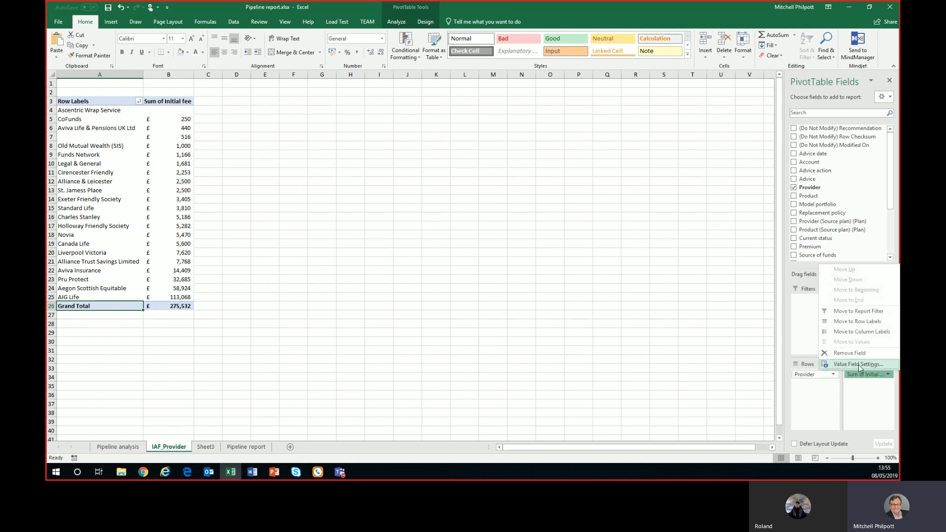
{"action": "left_click", "coordinate": [860, 364]}
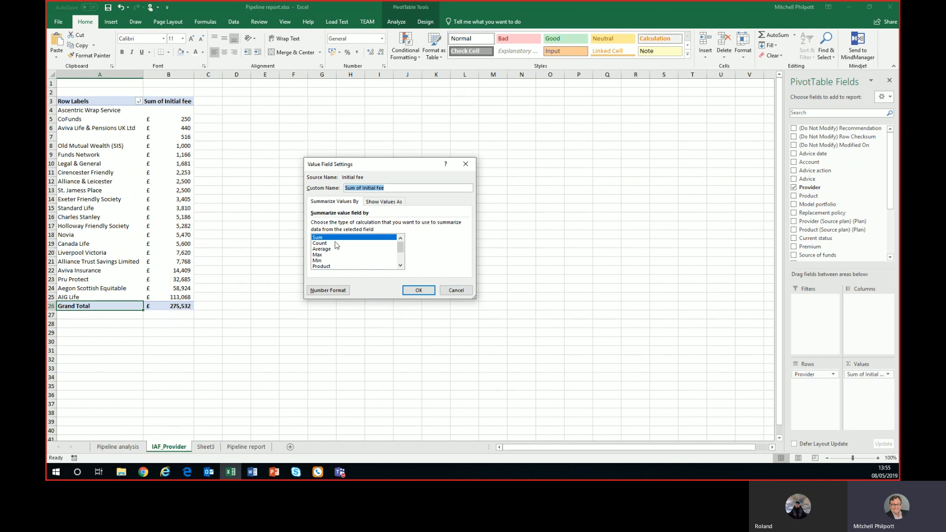
{"action": "left_click", "coordinate": [466, 291]}
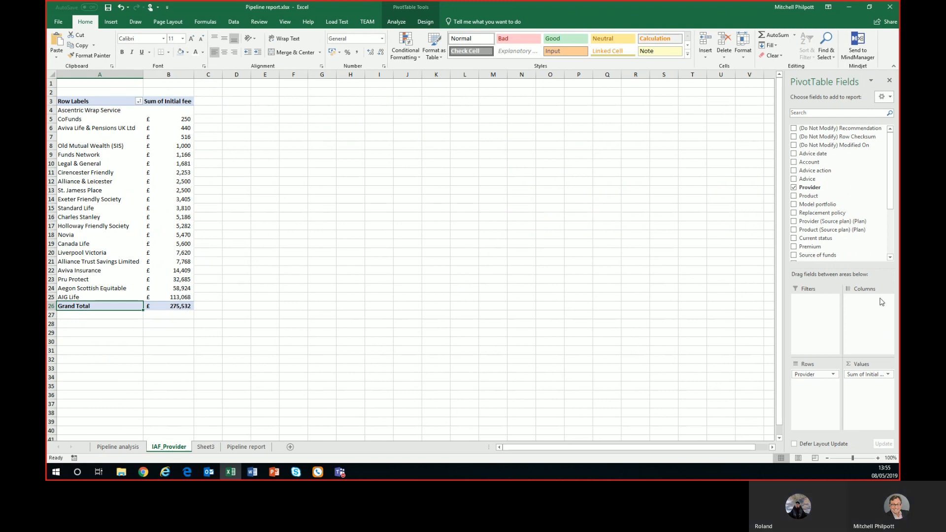
- Delete the "Average IAF" label from cell L2 on the Pipeline analysis sheet
{"action": "left_click", "coordinate": [117, 447]}
{"action": "left_click", "coordinate": [408, 98]}
{"action": "key", "text": "Delete"}
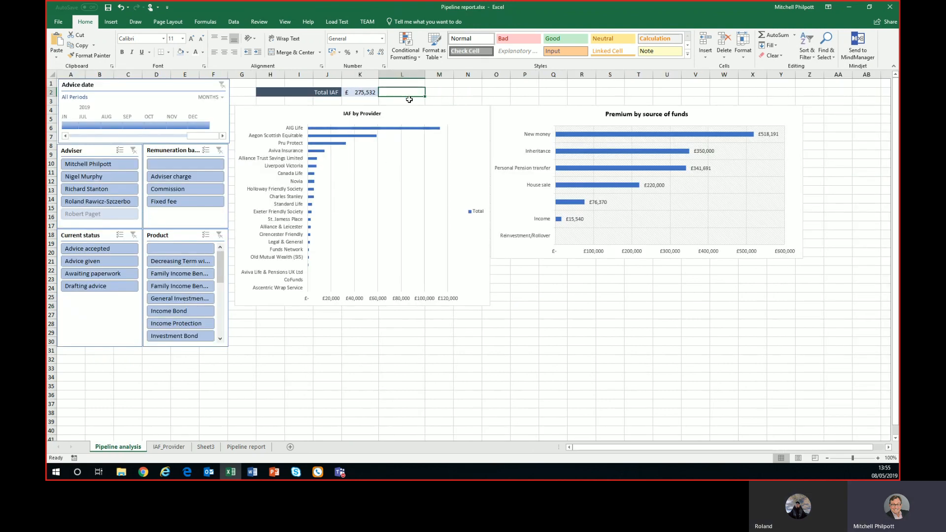
{"action": "left_click", "coordinate": [556, 289]}
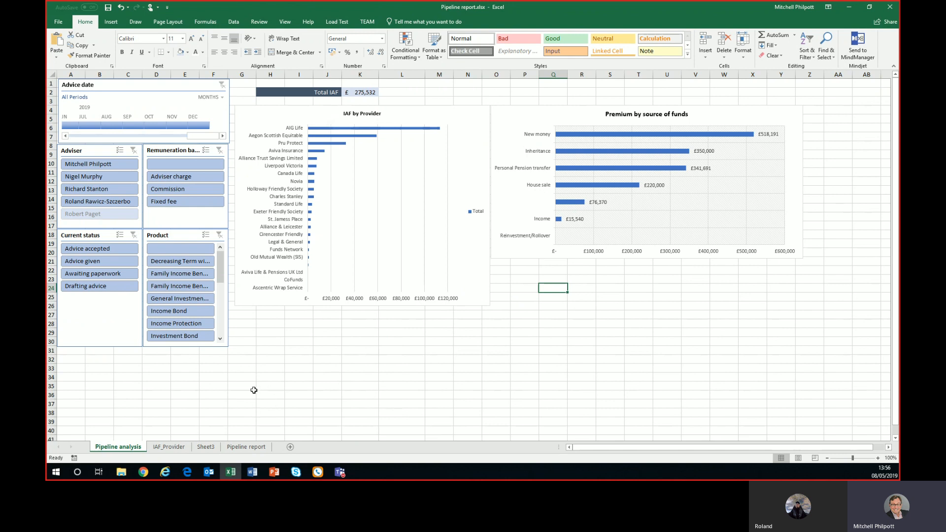
- Add a "Case size" column in Y1 at the end of the Pipeline report table and widen column Y slightly
{"action": "left_click", "coordinate": [252, 447]}
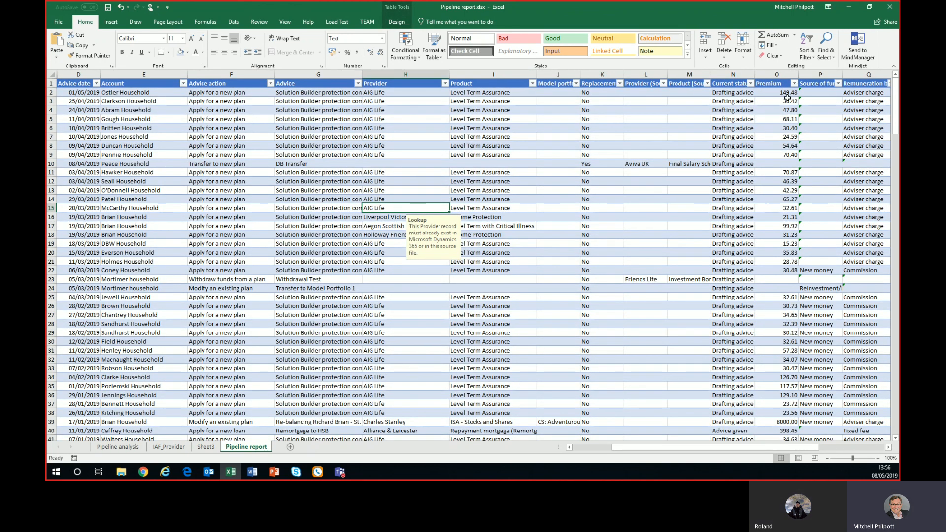
{"action": "left_click_drag", "start_coordinate": [703, 447], "coordinate": [765, 450]}
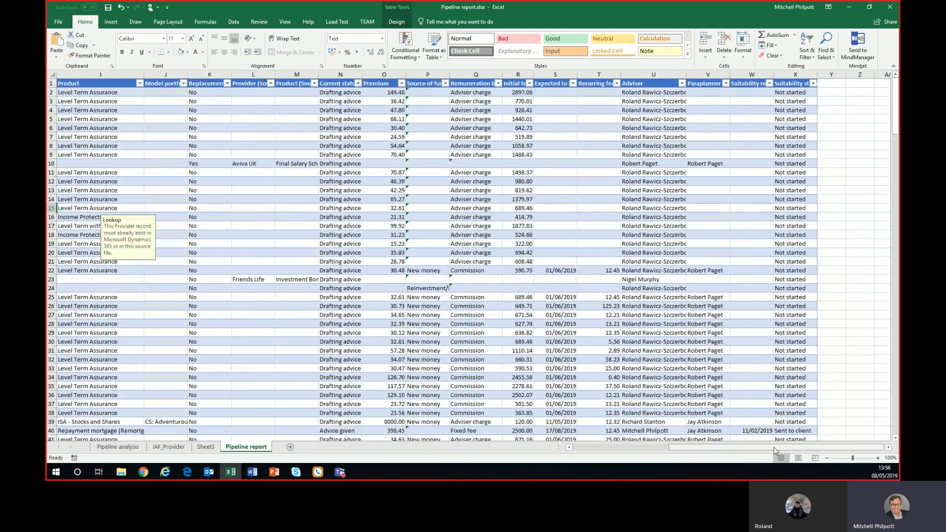
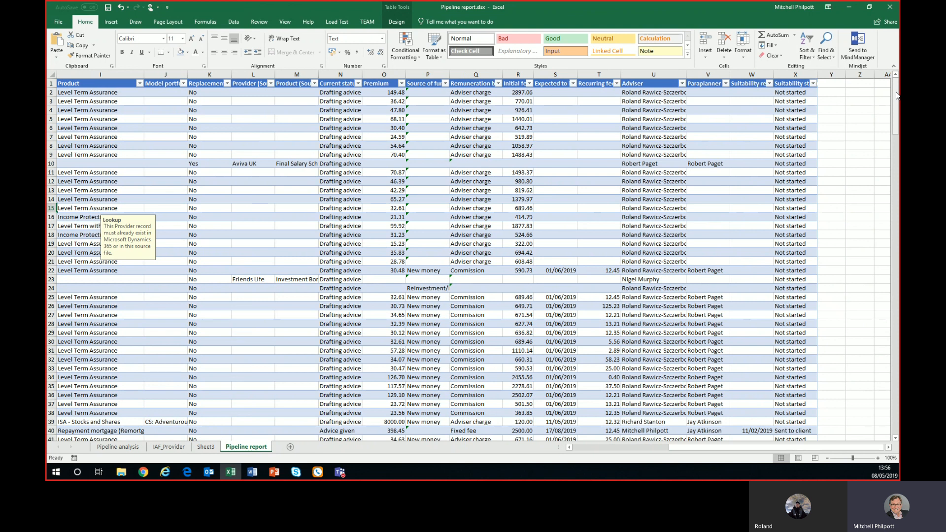
{"action": "left_click", "coordinate": [833, 84]}
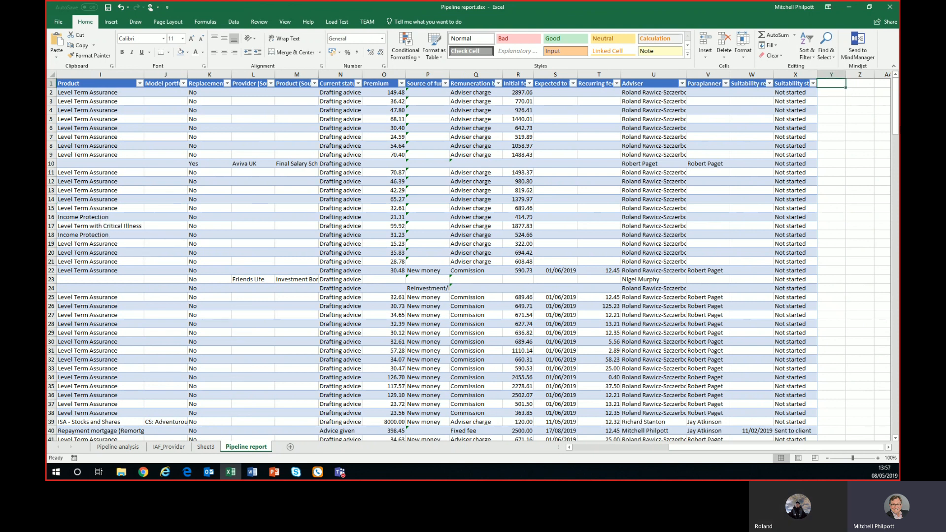
{"action": "type", "text": "Case size"}
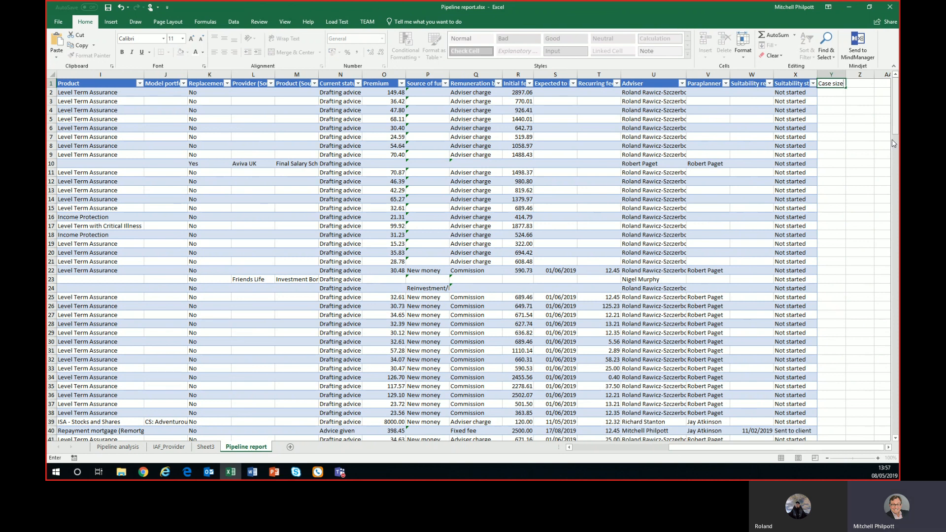
{"action": "left_click", "coordinate": [860, 127]}
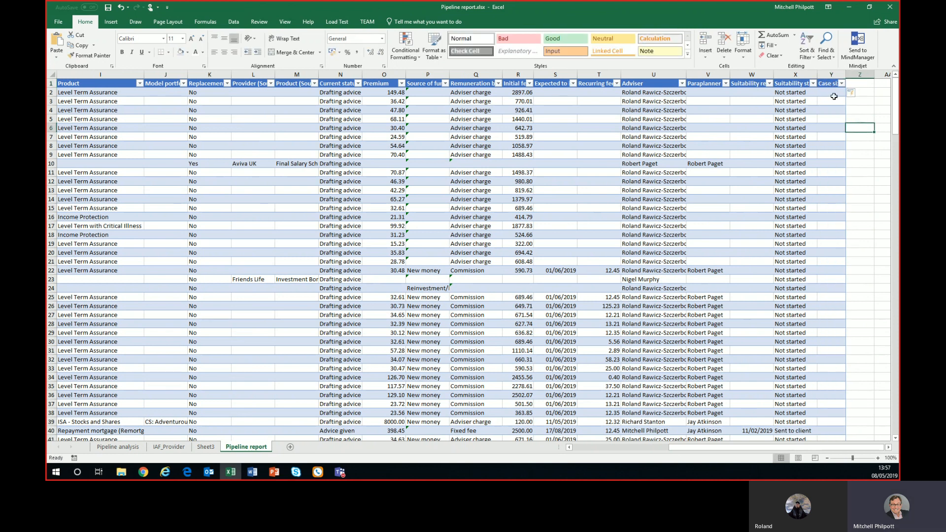
{"action": "left_click_drag", "start_coordinate": [846, 75], "coordinate": [864, 74]}
- Select the first Case size cell, Y2, and show the formula bar
{"action": "left_click", "coordinate": [856, 93]}
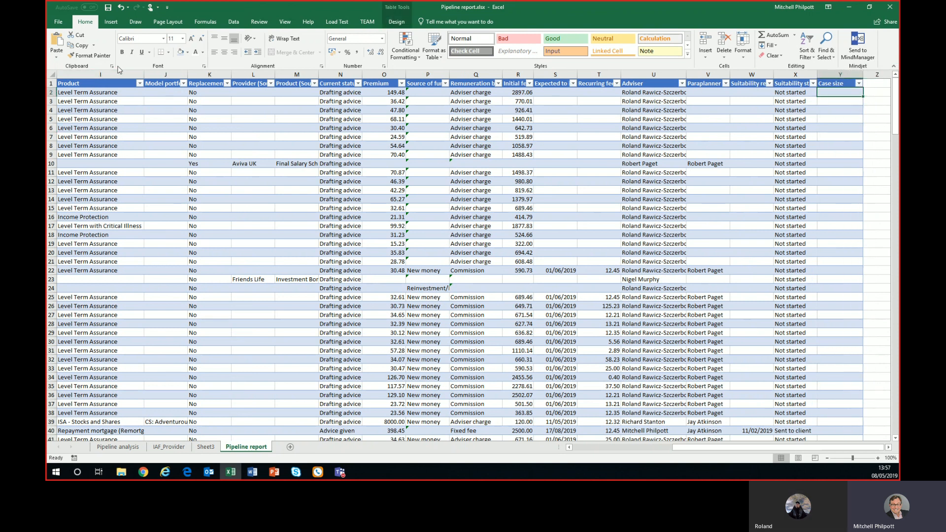
{"action": "left_click", "coordinate": [289, 22]}
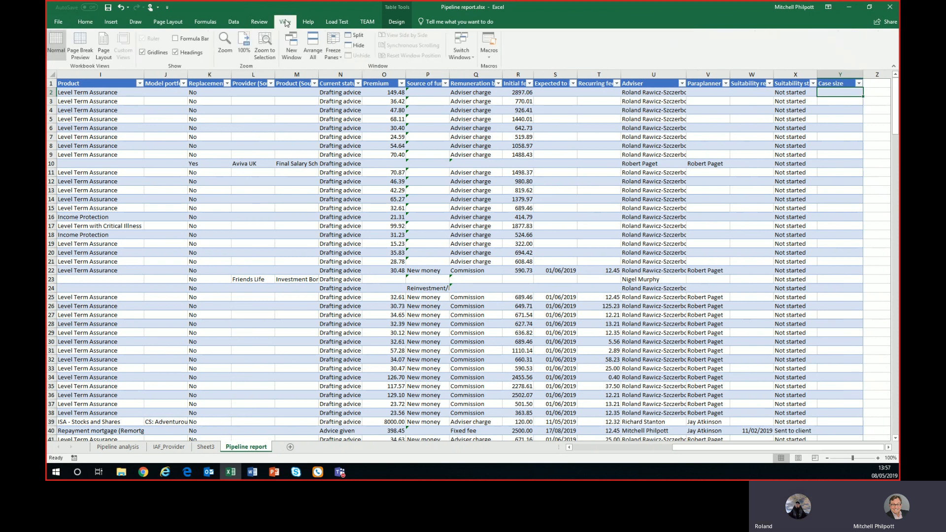
{"action": "left_click", "coordinate": [176, 38]}
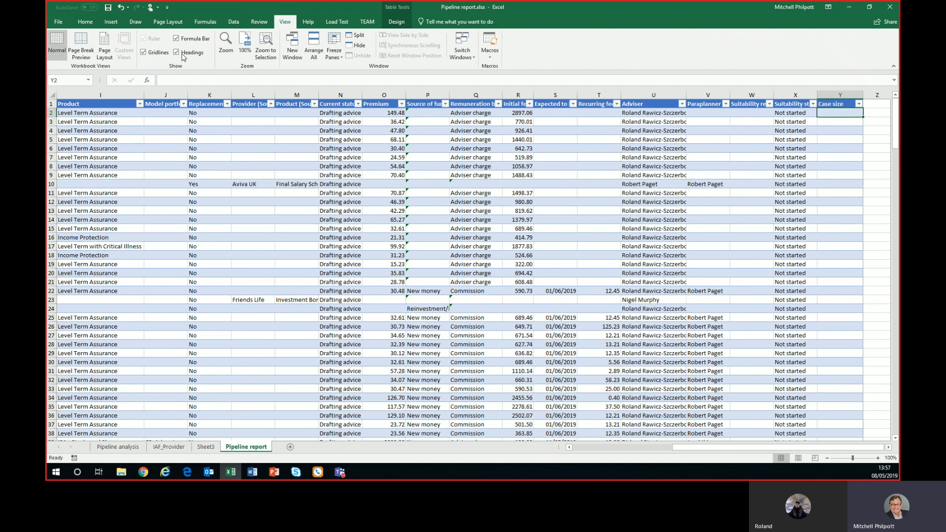
- Draft the formula =if([@[Initial fee]]>5000,"Large",else,otherwise) in the first Case size cell, Y2
{"action": "left_click", "coordinate": [470, 78]}
{"action": "type", "text": "if("}
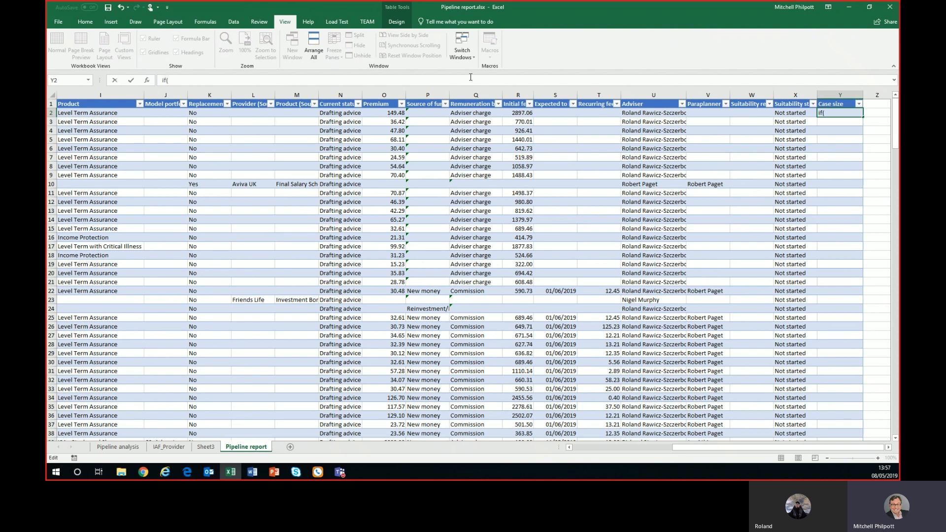
{"action": "key", "text": "Home"}
{"action": "type", "text": "="}
{"action": "key", "text": "End"}
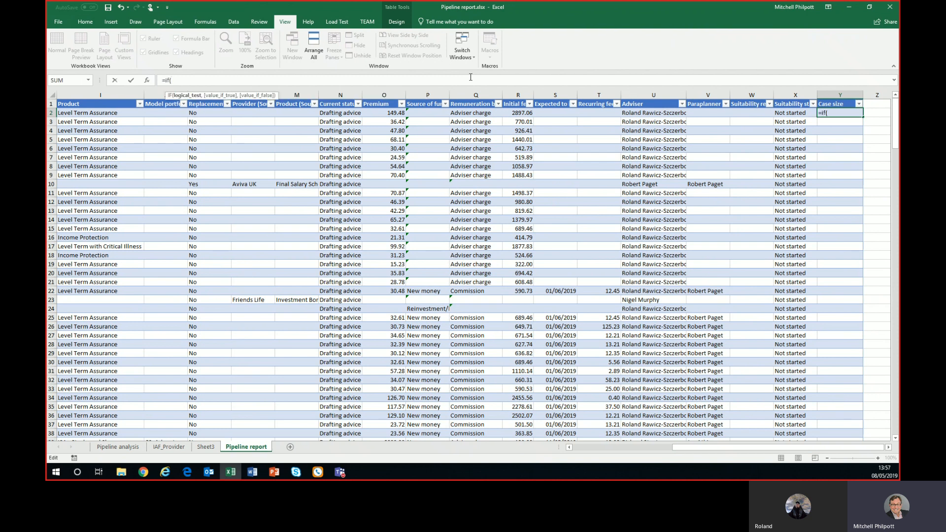
{"action": "left_click", "coordinate": [522, 112]}
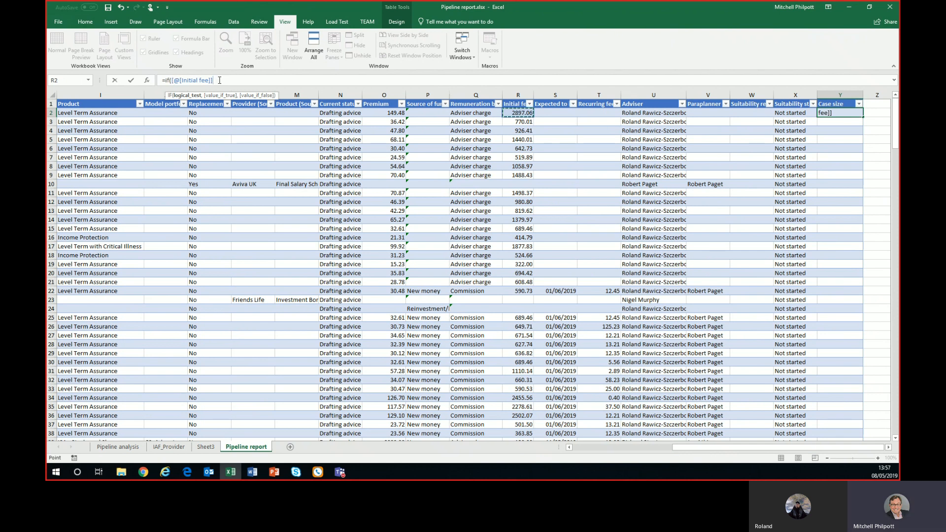
{"action": "type", "text": ">500 "}
{"action": "type", "text": ",\"L"}
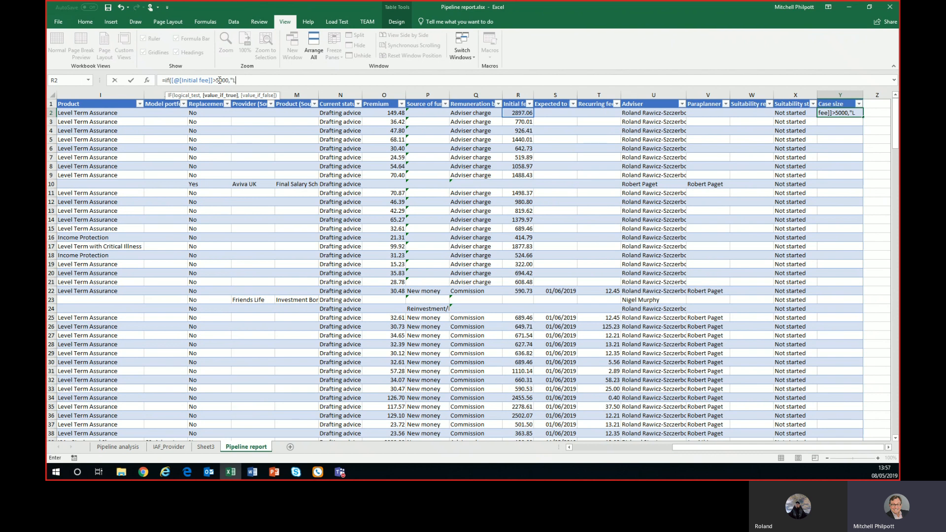
{"action": "type", "text": "arge\",else"}
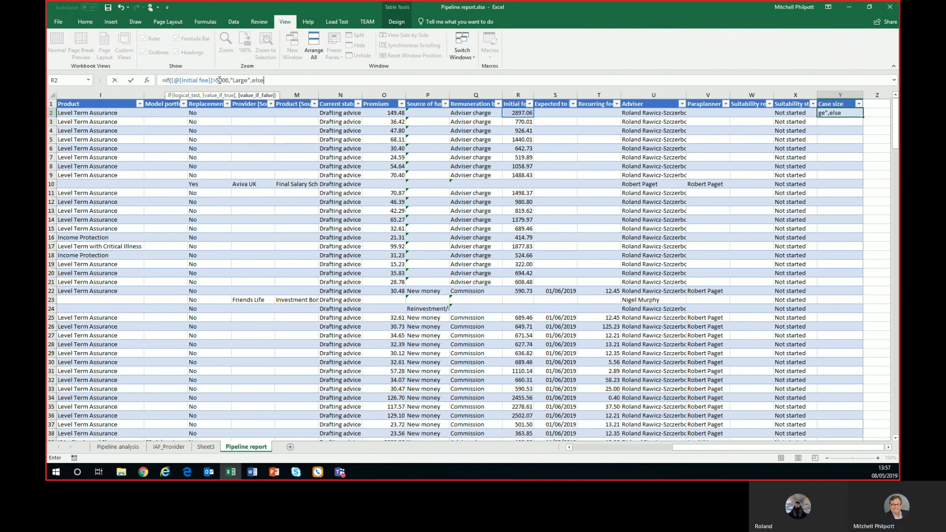
{"action": "type", "text": ",other"}
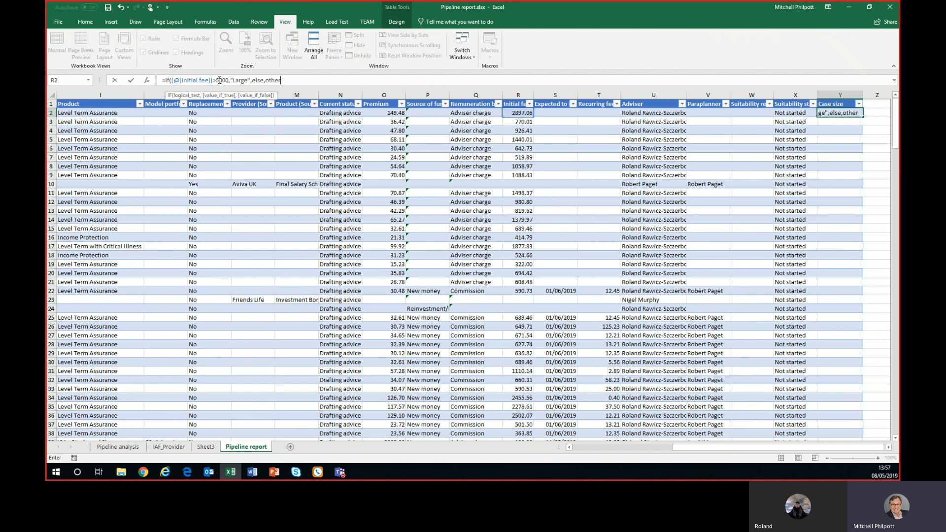
{"action": "type", "text": "wise)"}
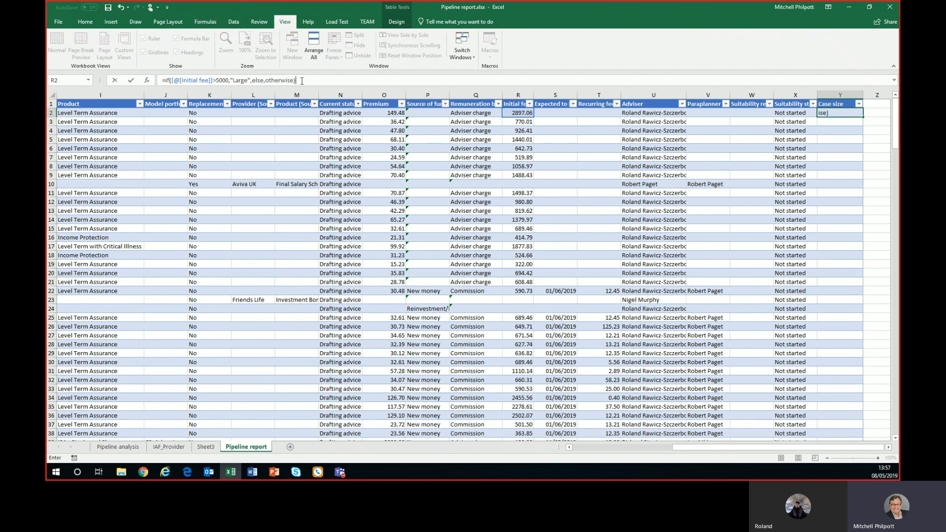
- Copy the whole draft formula in Y2 and paste the copy over its "else" placeholder
{"action": "left_click_drag", "start_coordinate": [306, 81], "coordinate": [160, 80]}
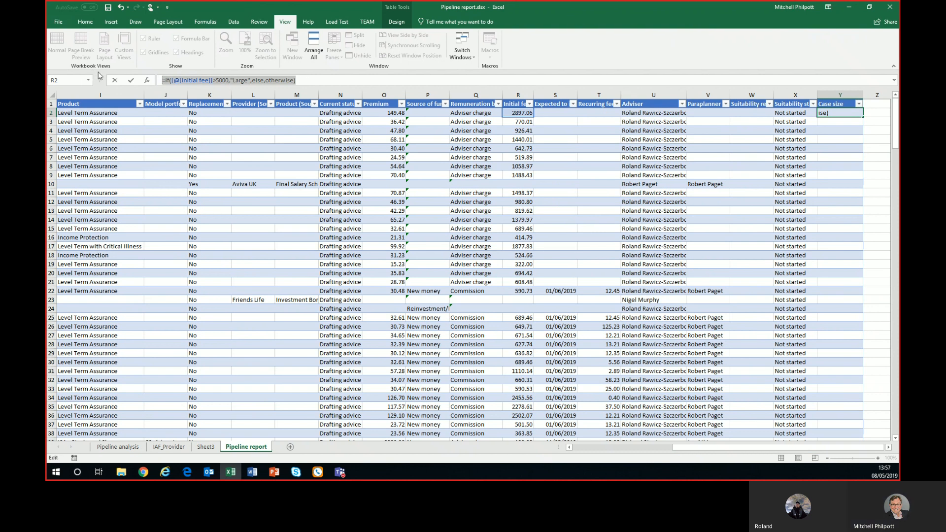
{"action": "double_click", "coordinate": [260, 80]}
{"action": "key", "text": "ctrl+v"}
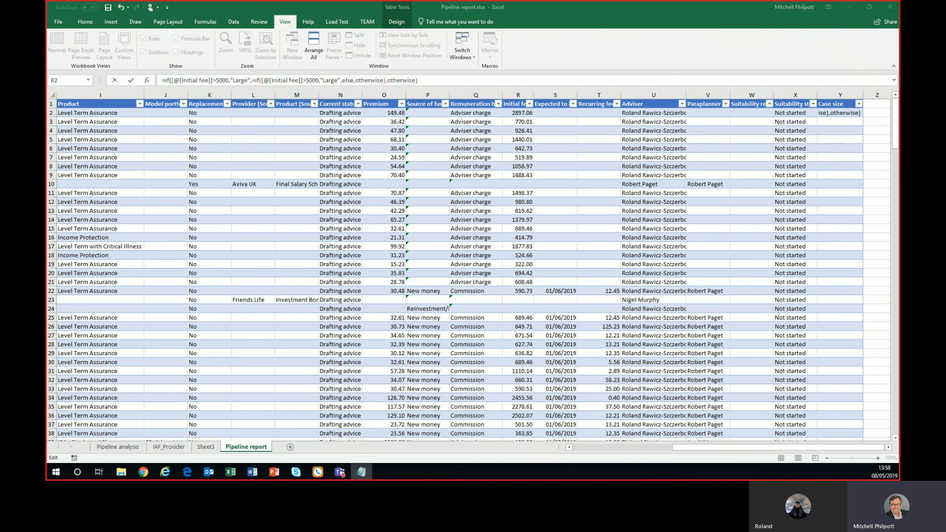
- Switch to Notepad, paste the draft formula, remove its "else" argument and copy the shortened formula
{"action": "key", "text": "ctrl+v"}
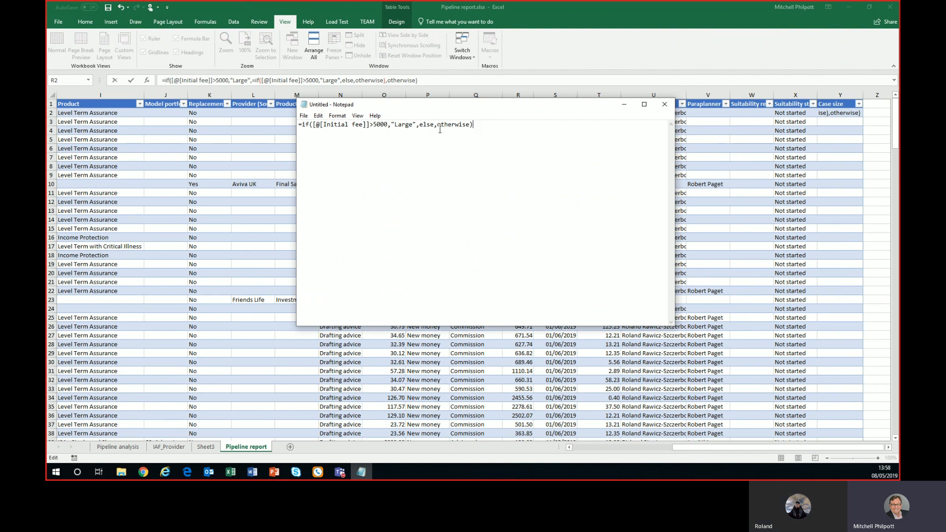
{"action": "left_click_drag", "start_coordinate": [437, 125], "coordinate": [419, 125]}
{"action": "key", "text": "BackSpace"}
{"action": "key", "text": "ctrl+a"}
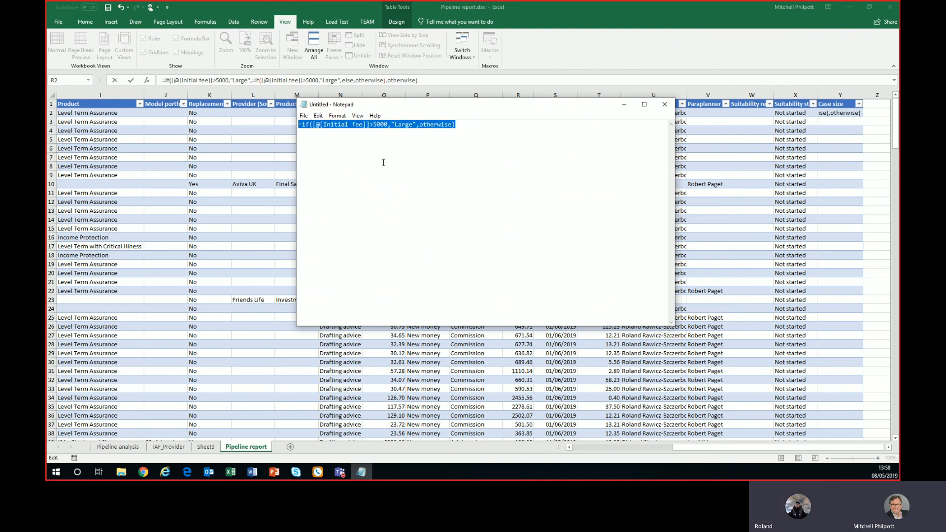
- Replace the "otherwise" placeholder with a nested copy of the formula that tests Initial fee >2000 and returns "Medium"
{"action": "double_click", "coordinate": [425, 123]}
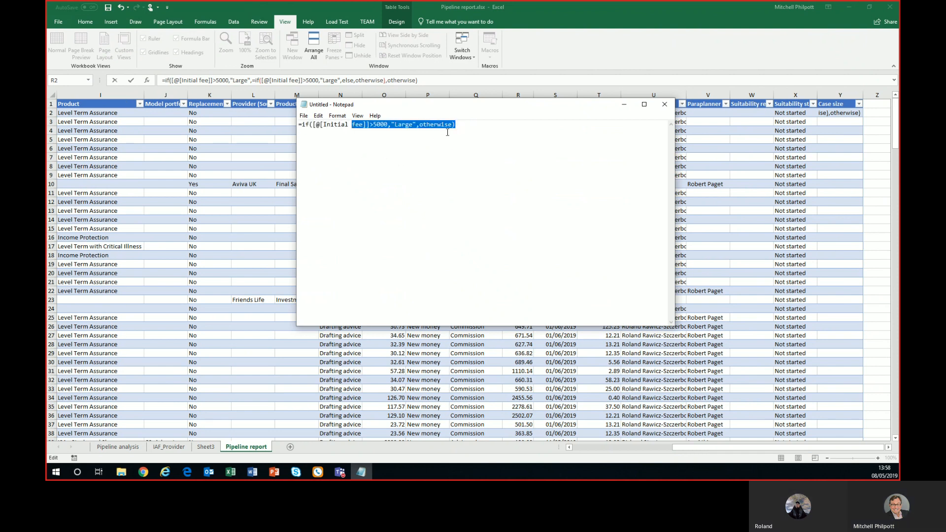
{"action": "left_click", "coordinate": [455, 126]}
{"action": "left_click_drag", "start_coordinate": [418, 124], "coordinate": [452, 125]}
{"action": "key", "text": "ctrl+v"}
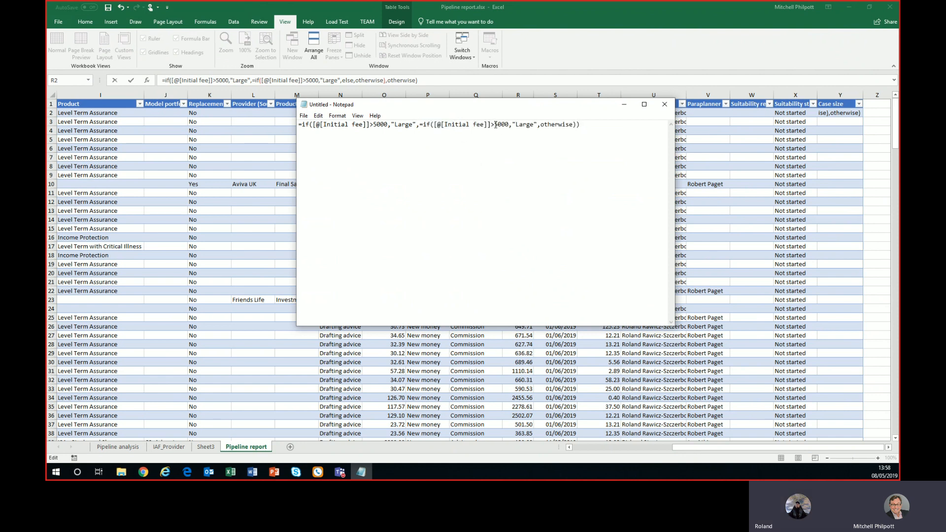
{"action": "left_click_drag", "start_coordinate": [495, 124], "coordinate": [499, 124]}
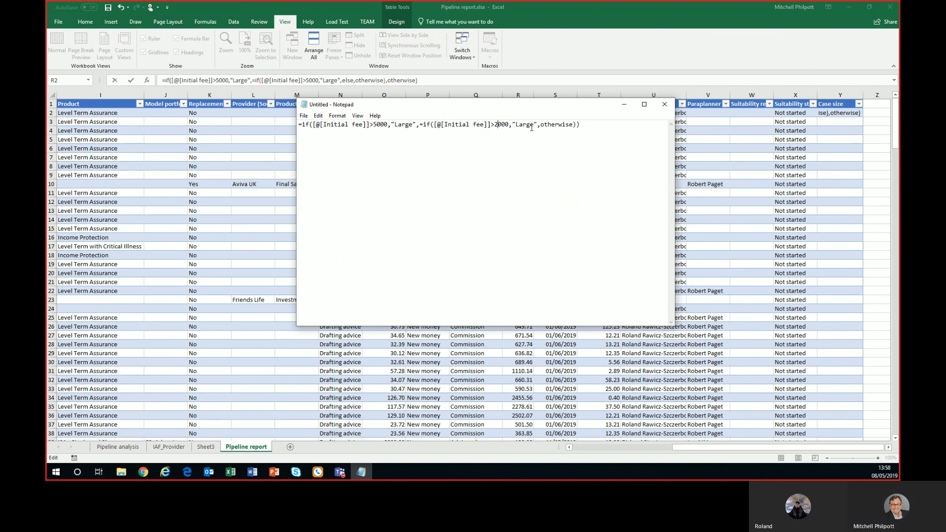
{"action": "left_click_drag", "start_coordinate": [534, 126], "coordinate": [516, 125]}
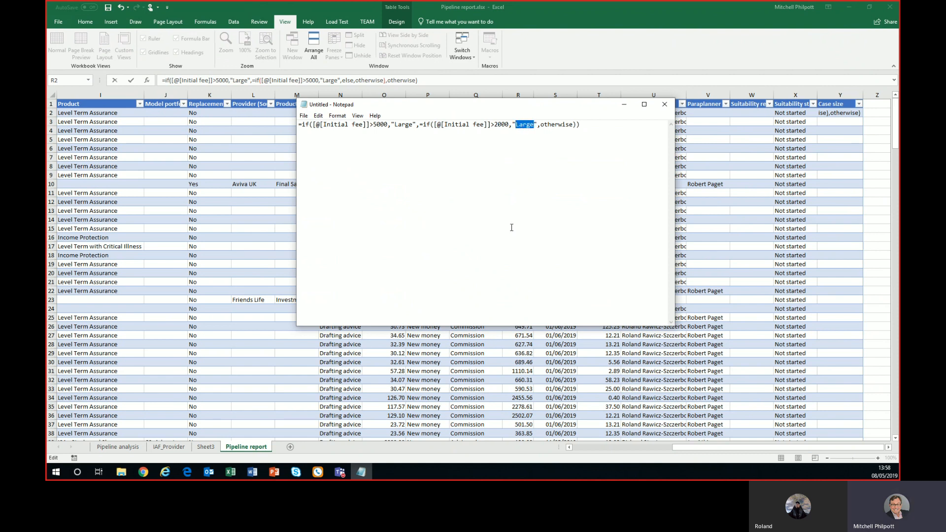
{"action": "type", "text": "Medium"}
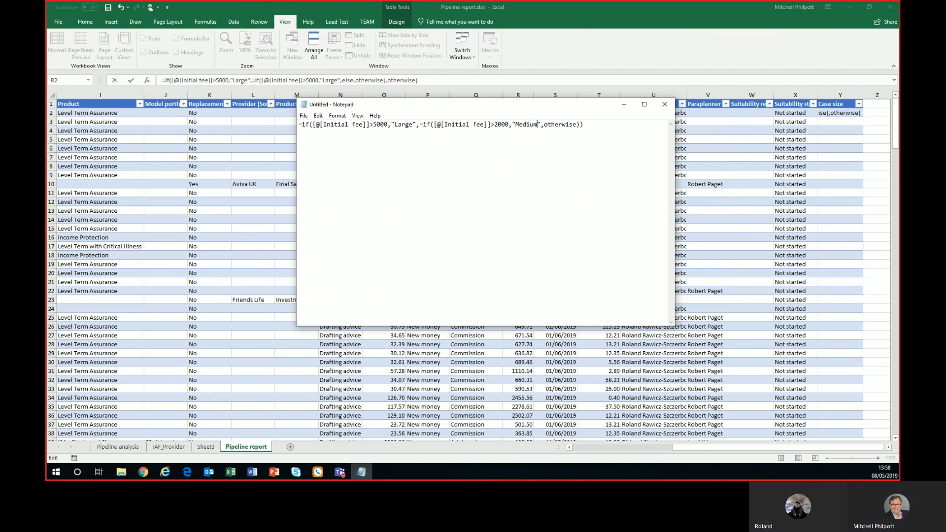
- Replace the remaining "otherwise" with a third nested if that tests Initial fee >1 and returns "Small"
{"action": "left_click_drag", "start_coordinate": [577, 125], "coordinate": [543, 127]}
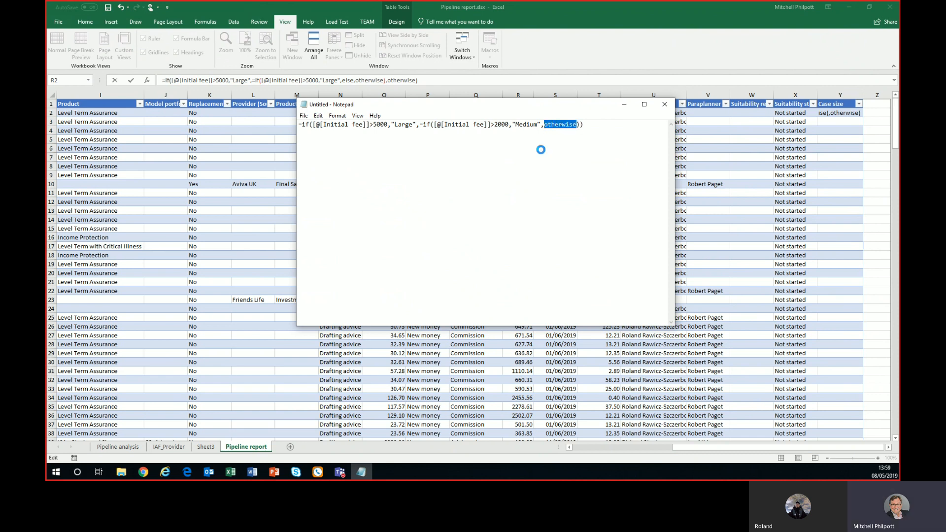
{"action": "key", "text": "ctrl+v"}
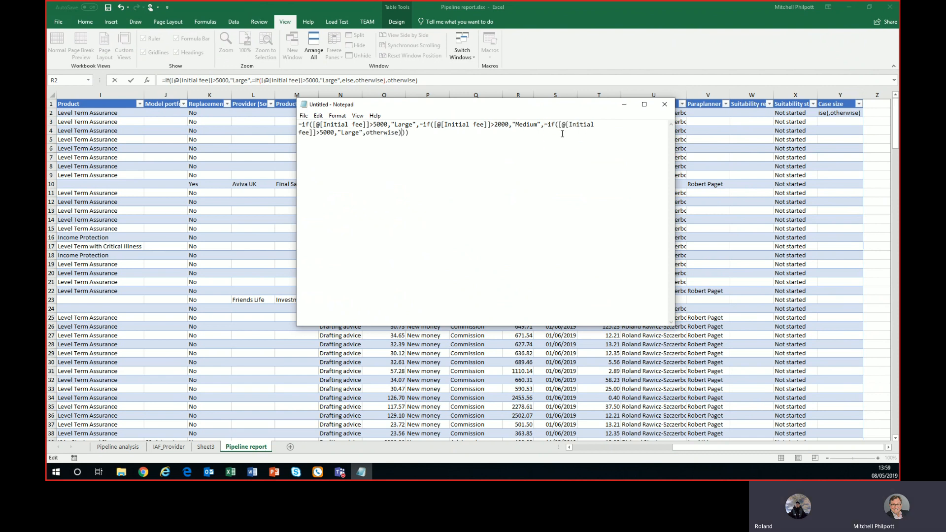
{"action": "double_click", "coordinate": [327, 132]}
{"action": "type", "text": "1"}
{"action": "left_click_drag", "start_coordinate": [349, 133], "coordinate": [334, 133]}
{"action": "type", "text": "Small"}
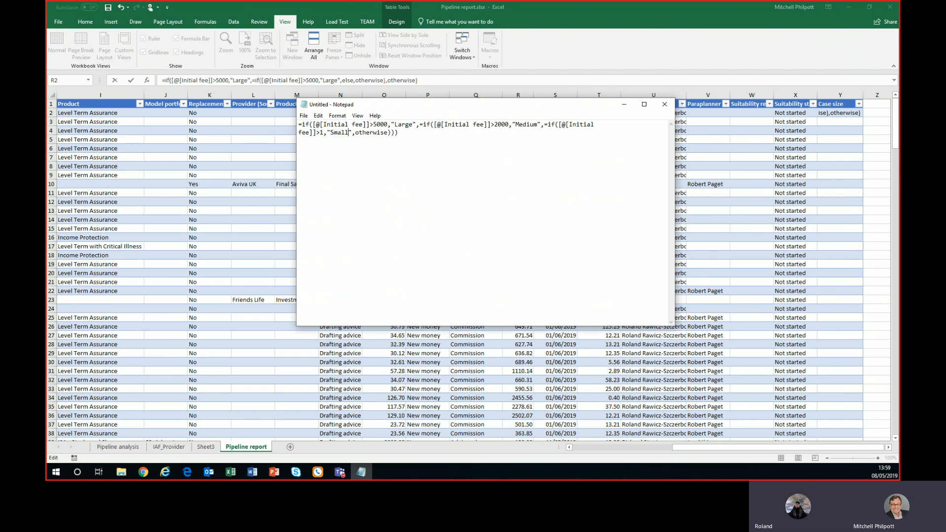
- Replace the last "otherwise" placeholder with the fallback text "Uncategorised"
{"action": "left_click_drag", "start_coordinate": [388, 133], "coordinate": [358, 134]}
{"action": "type", "text": "\",\""}
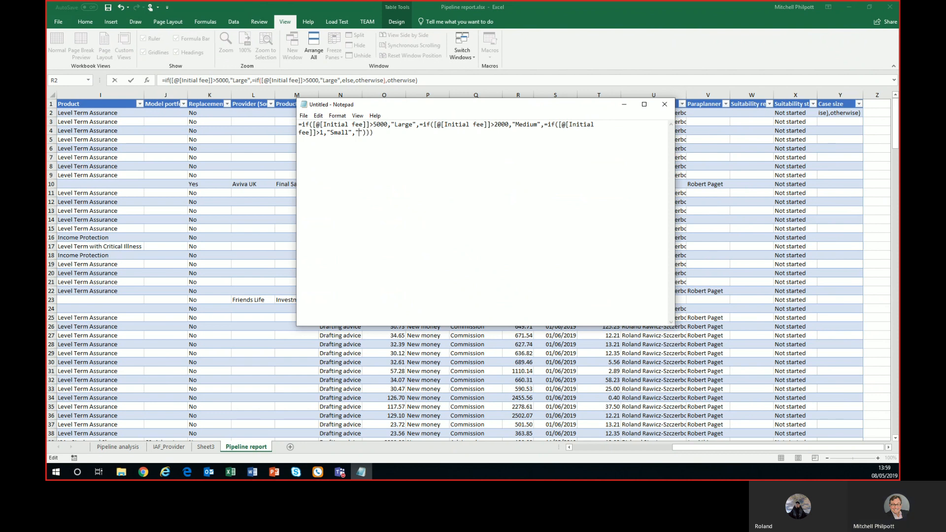
{"action": "type", "text": "Uncategorised"}
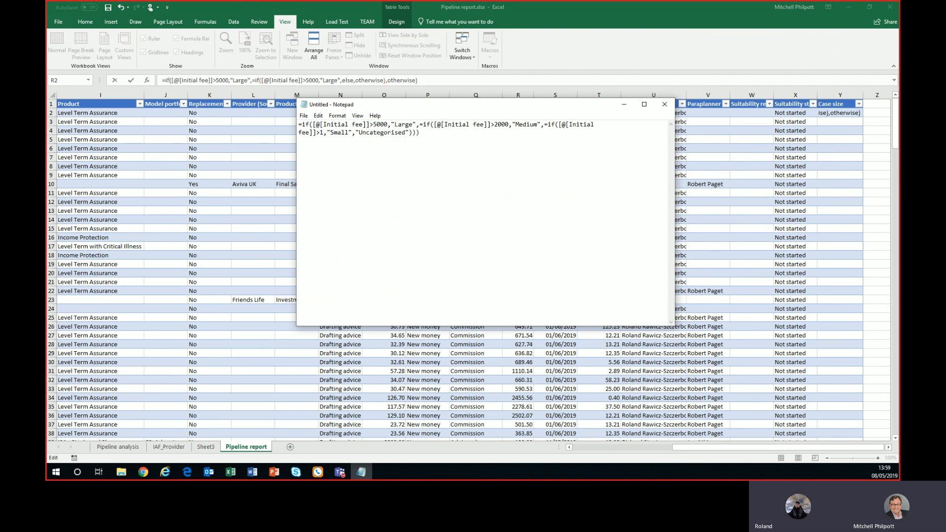
- Remove the extra equals signs before the two nested ifs and copy the complete formula
{"action": "key", "text": "ctrl+a"}
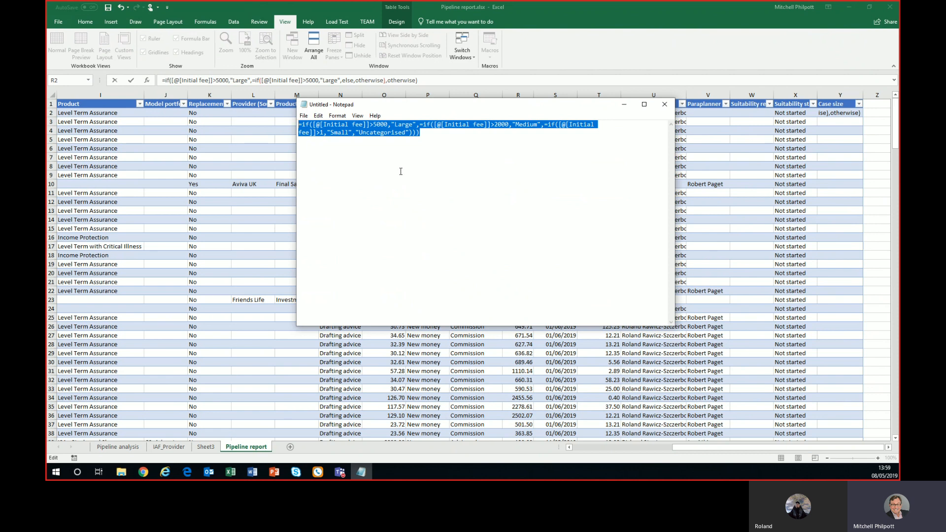
{"action": "left_click", "coordinate": [425, 125]}
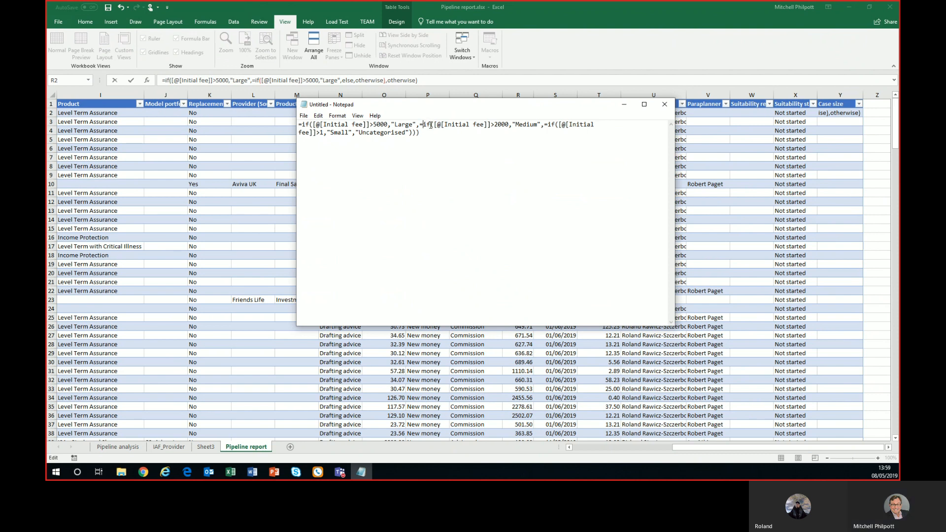
{"action": "key", "text": "BackSpace"}
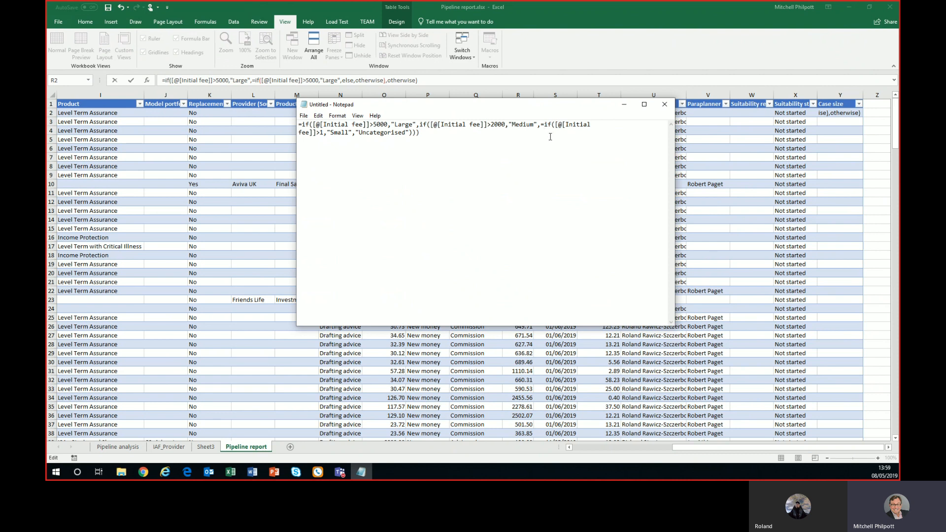
{"action": "key", "text": "BackSpace"}
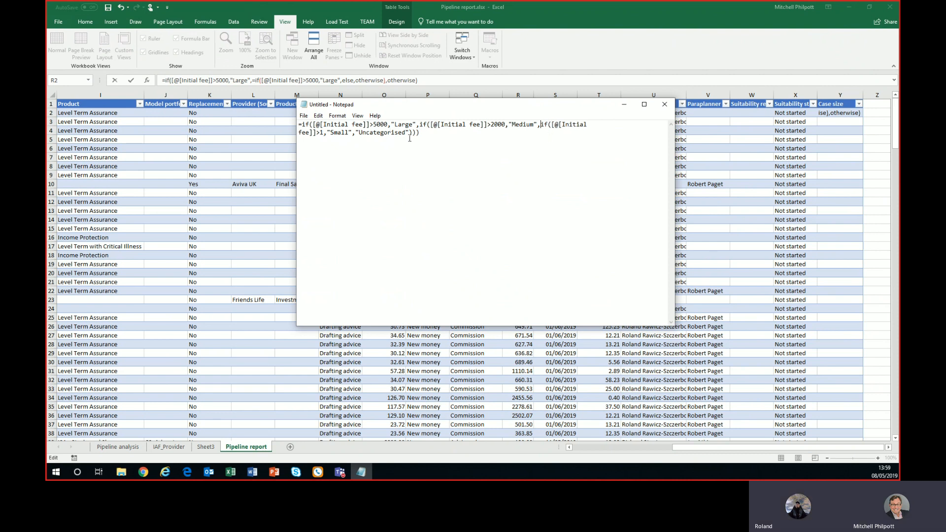
{"action": "key", "text": "ctrl+a"}
{"action": "key", "text": "ctrl+c"}
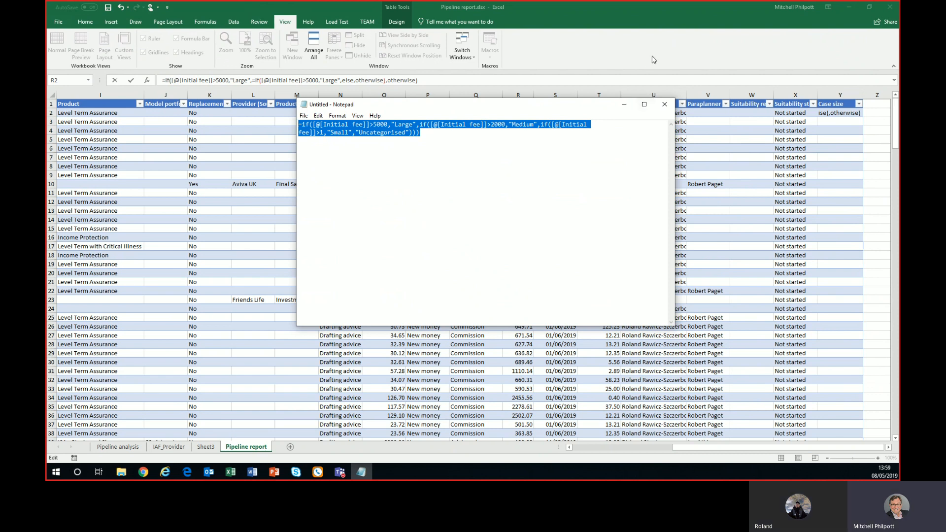
- Switch back to Excel, replace the draft in Y2 with the copied nested formula and commit it to the Case size column
{"action": "left_click", "coordinate": [671, 52]}
{"action": "type", "text": ","}
{"action": "left_click_drag", "start_coordinate": [440, 79], "coordinate": [163, 76]}
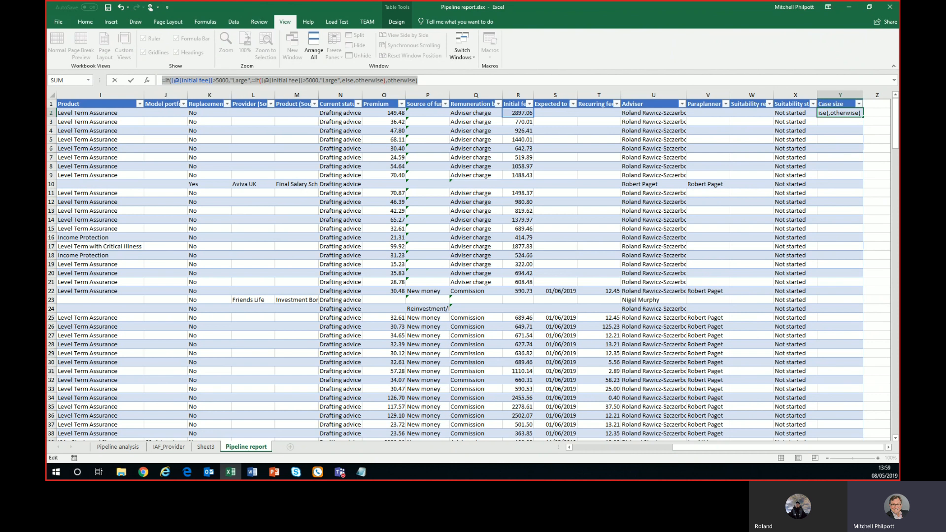
{"action": "key", "text": "Delete"}
{"action": "key", "text": "ctrl+v"}
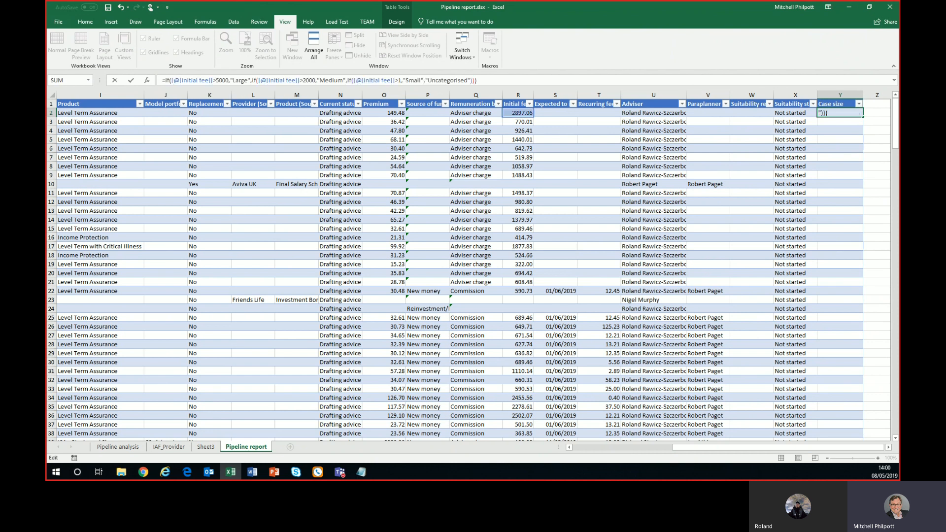
{"action": "left_click", "coordinate": [131, 81]}
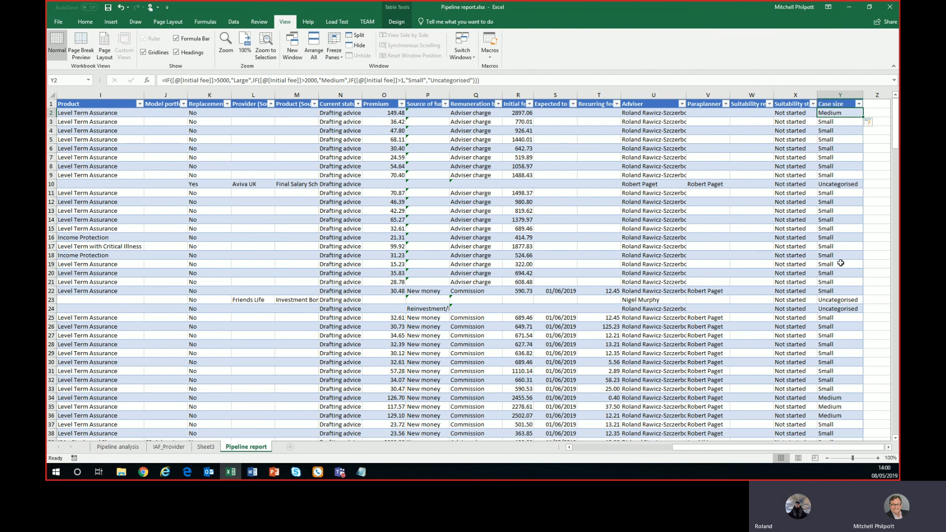
- Create a PivotTable from Table1 on a new worksheet and refresh it to load the Case size field
{"action": "left_click", "coordinate": [589, 156]}
{"action": "left_click", "coordinate": [656, 148]}
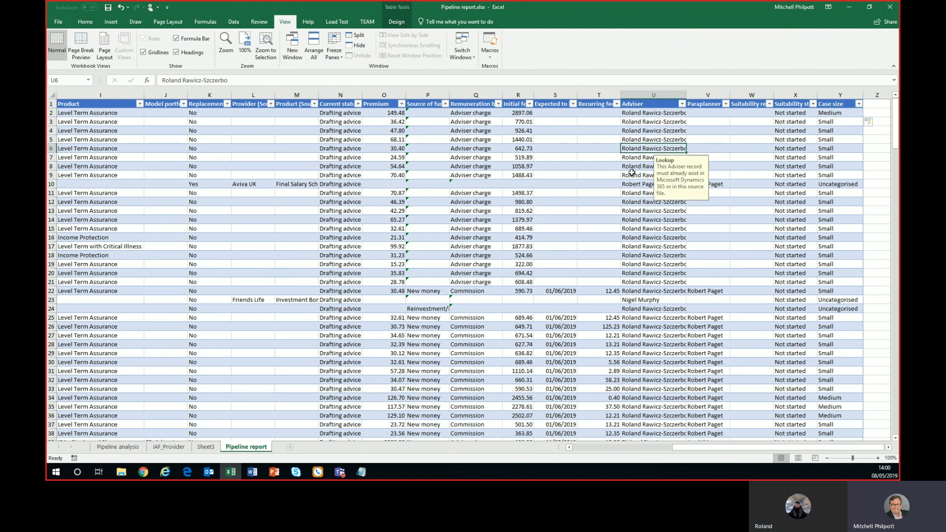
{"action": "left_click", "coordinate": [85, 22]}
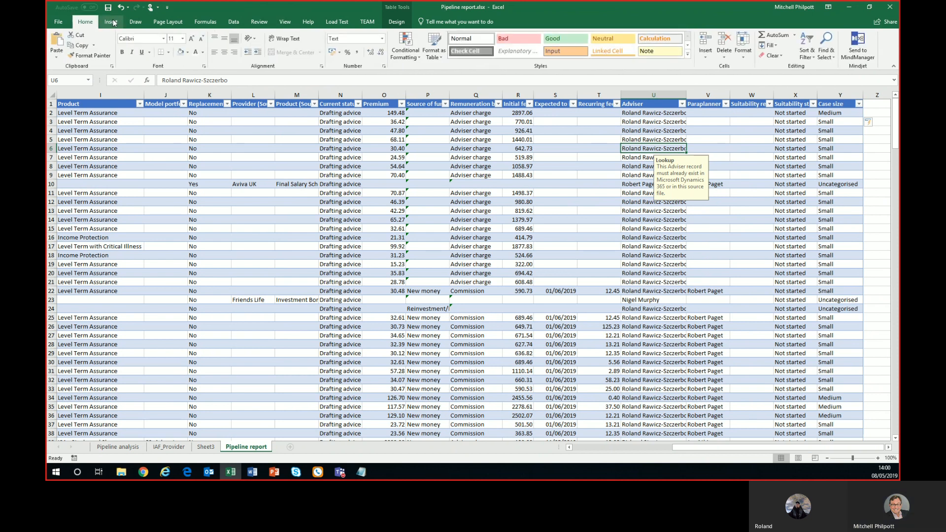
{"action": "left_click", "coordinate": [111, 21]}
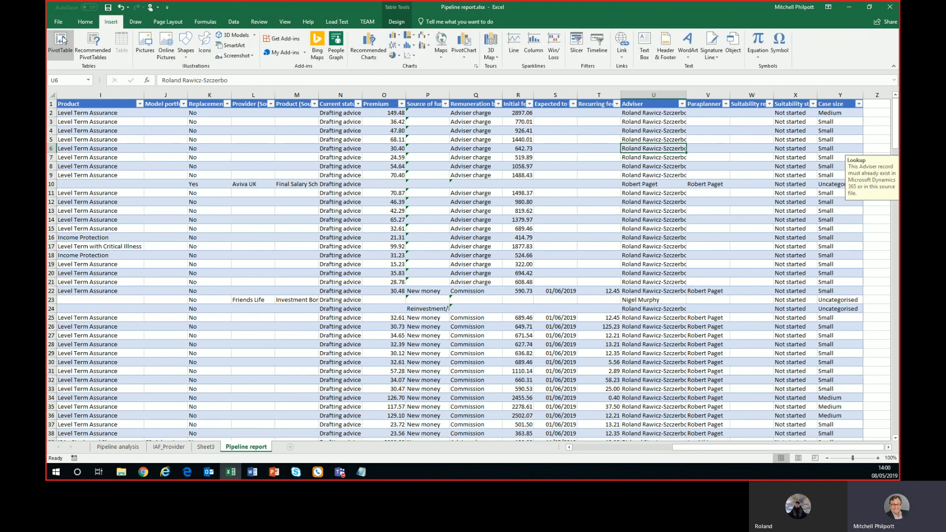
{"action": "left_click", "coordinate": [61, 42]}
{"action": "left_click", "coordinate": [427, 299]}
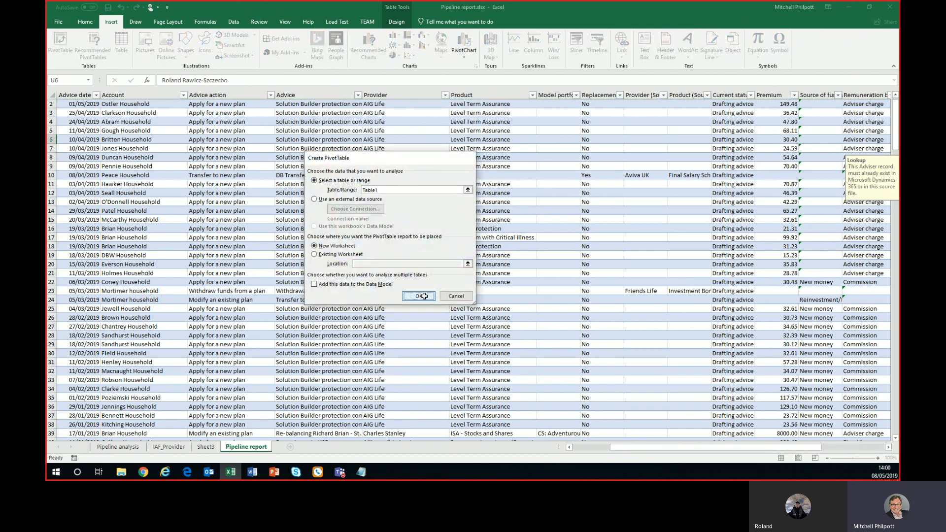
{"action": "scroll", "coordinate": [884, 207], "scroll_direction": "down", "scroll_amount": 4}
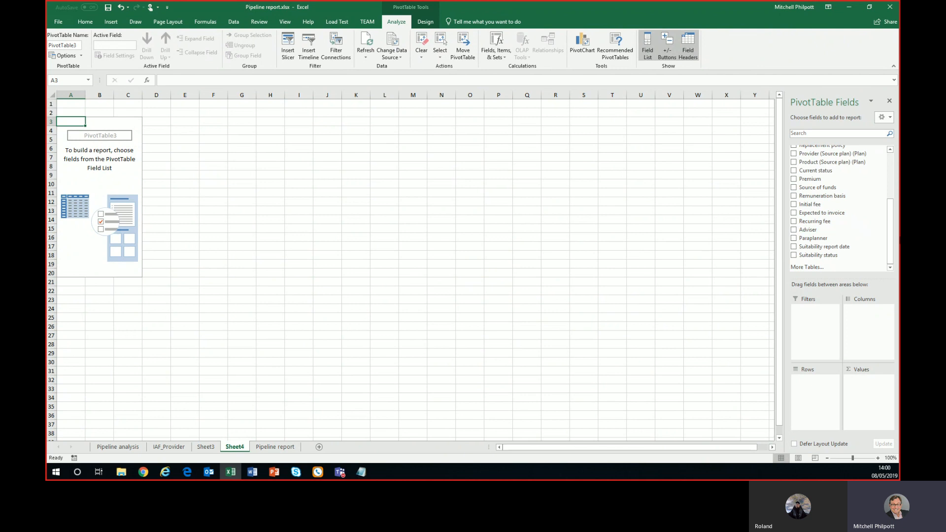
{"action": "left_click", "coordinate": [362, 42]}
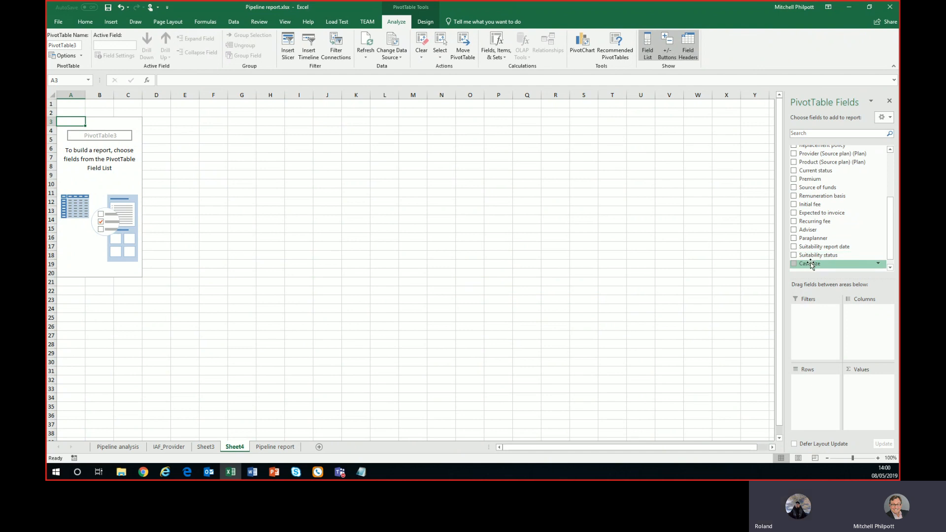
- Lay out the new pivot table with Case size as rows and the sum of Initial fee as values
{"action": "left_click_drag", "start_coordinate": [811, 263], "coordinate": [828, 389]}
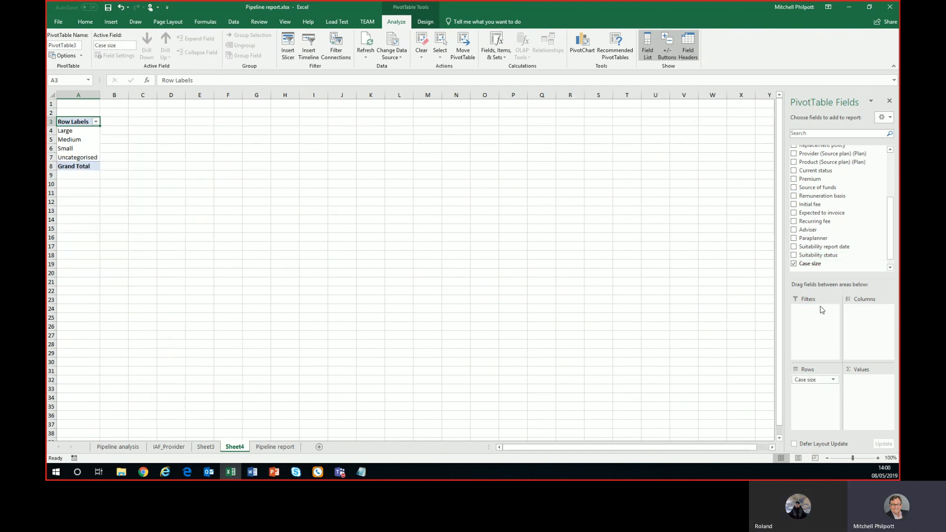
{"action": "left_click_drag", "start_coordinate": [811, 172], "coordinate": [869, 391]}
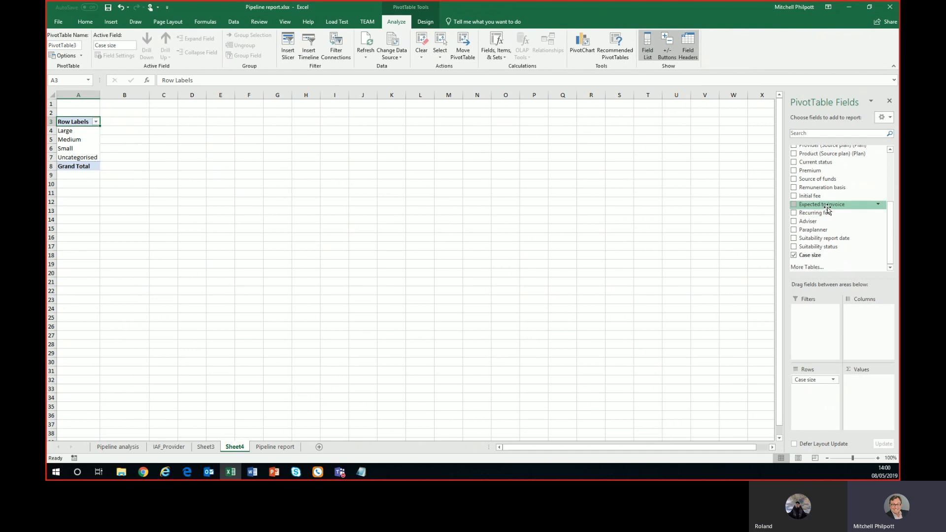
{"action": "left_click_drag", "start_coordinate": [820, 196], "coordinate": [860, 386]}
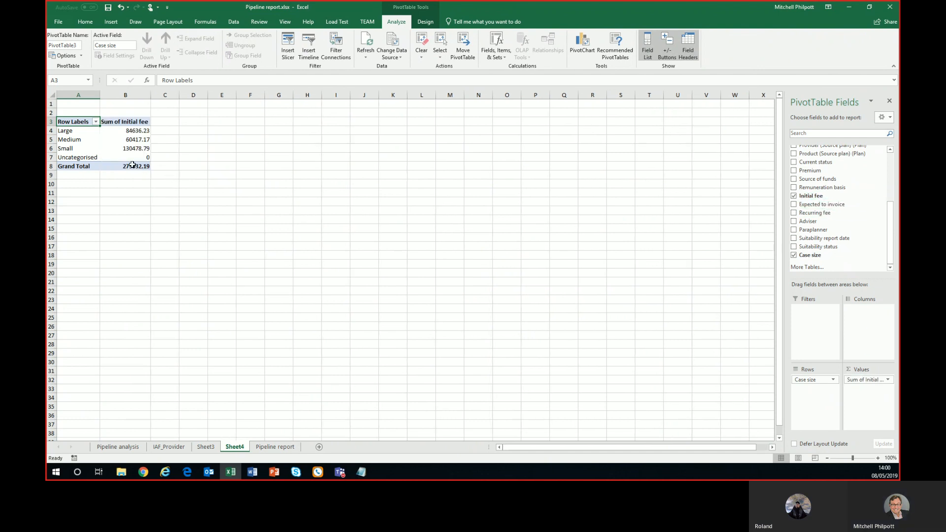
- Format the Sum of Initial fee values, including the grand total, in pound accounting format without decimals
{"action": "left_click_drag", "start_coordinate": [130, 167], "coordinate": [129, 132]}
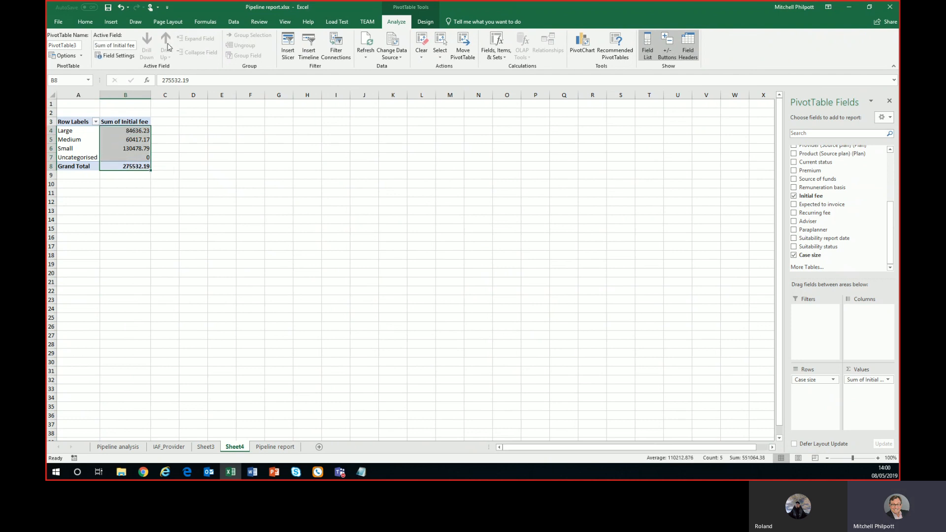
{"action": "left_click", "coordinate": [86, 22]}
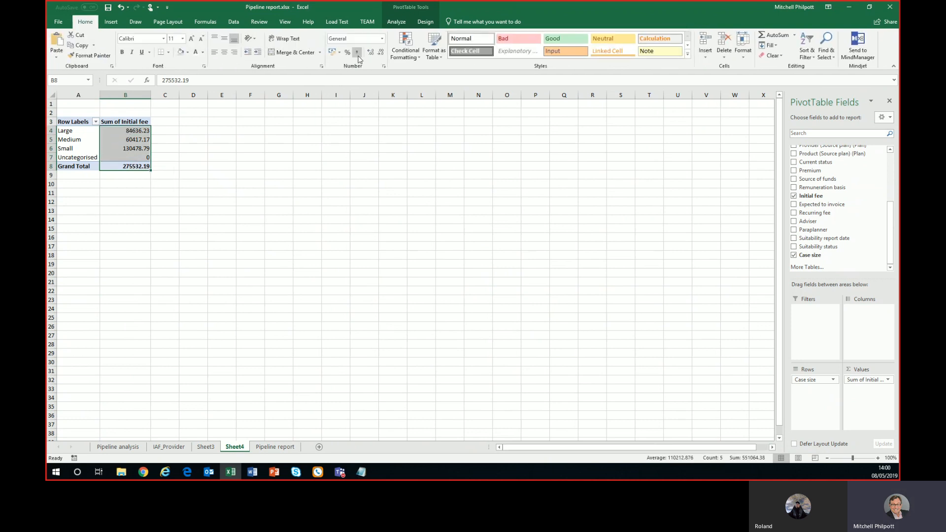
{"action": "left_click", "coordinate": [332, 52]}
{"action": "left_click", "coordinate": [381, 52]}
{"action": "left_click", "coordinate": [381, 52]}
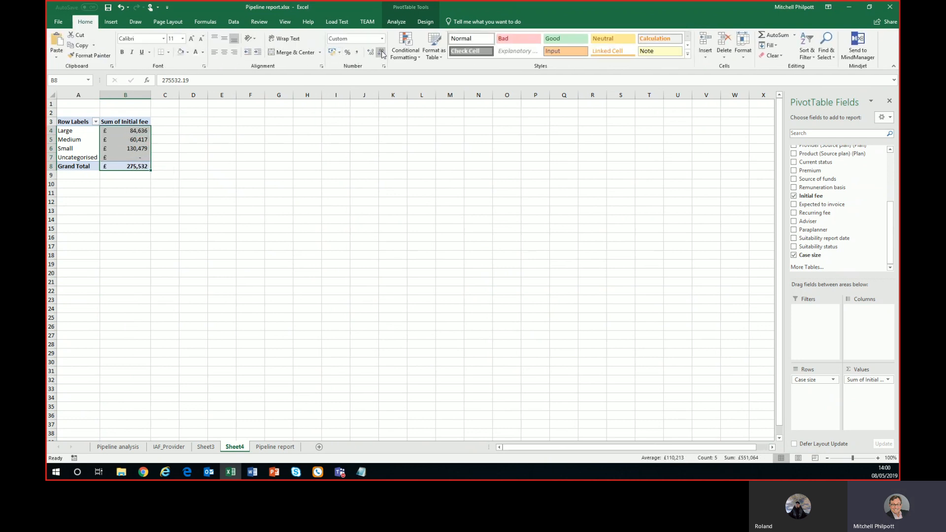
- Sort the Case size rows in ascending order by Sum of Initial fee
{"action": "left_click", "coordinate": [95, 122]}
{"action": "left_click", "coordinate": [106, 153]}
{"action": "left_click", "coordinate": [332, 198]}
{"action": "left_click", "coordinate": [375, 207]}
{"action": "left_click", "coordinate": [372, 227]}
{"action": "left_click", "coordinate": [390, 288]}
{"action": "left_click", "coordinate": [131, 148]}
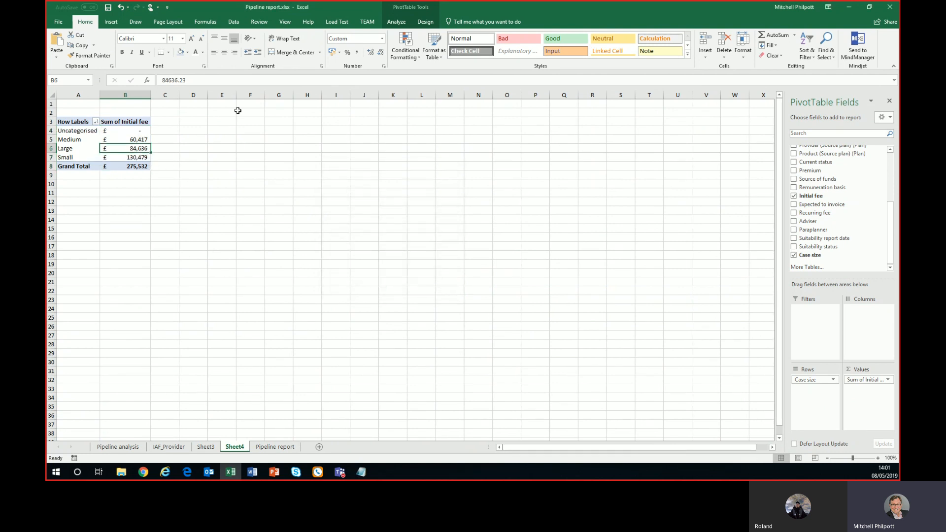
- Insert a Doughnut PivotChart from the Case size pivot table and place it beside the table
{"action": "left_click", "coordinate": [396, 21]}
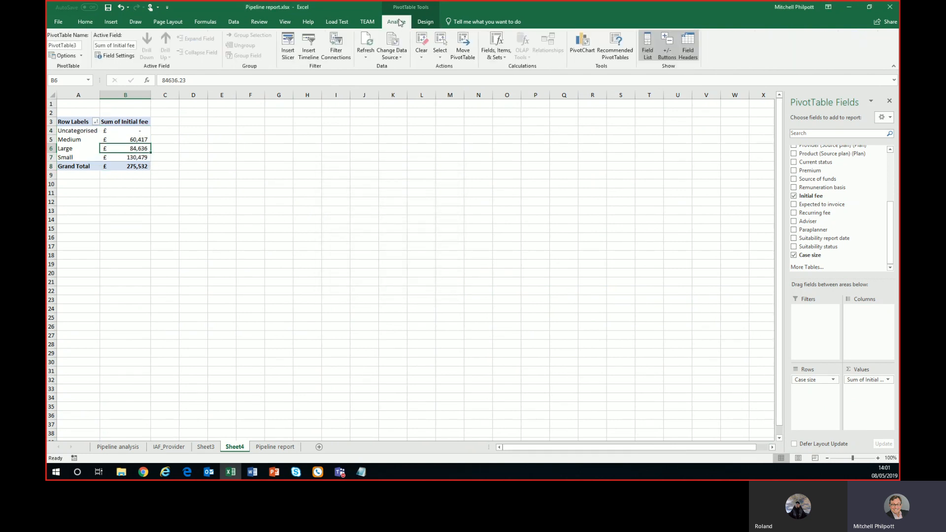
{"action": "left_click", "coordinate": [583, 44]}
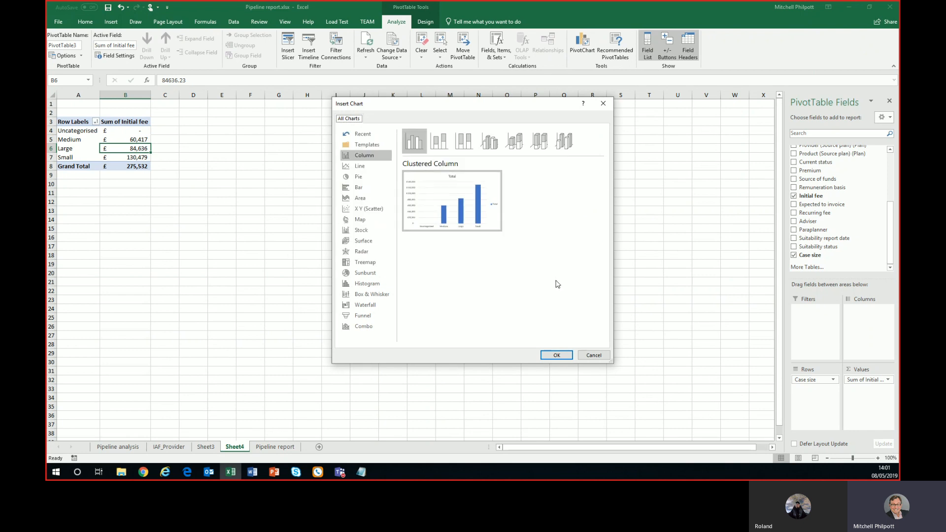
{"action": "left_click", "coordinate": [360, 177]}
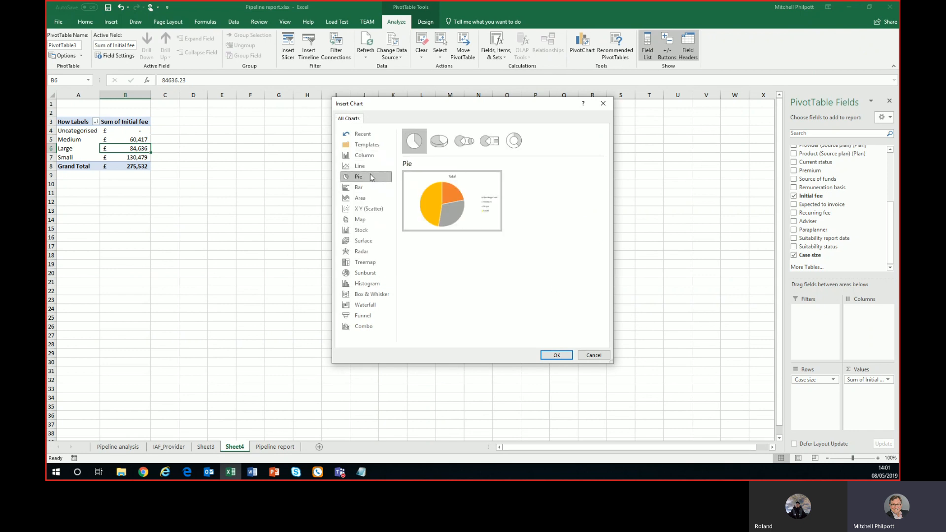
{"action": "left_click", "coordinate": [517, 150]}
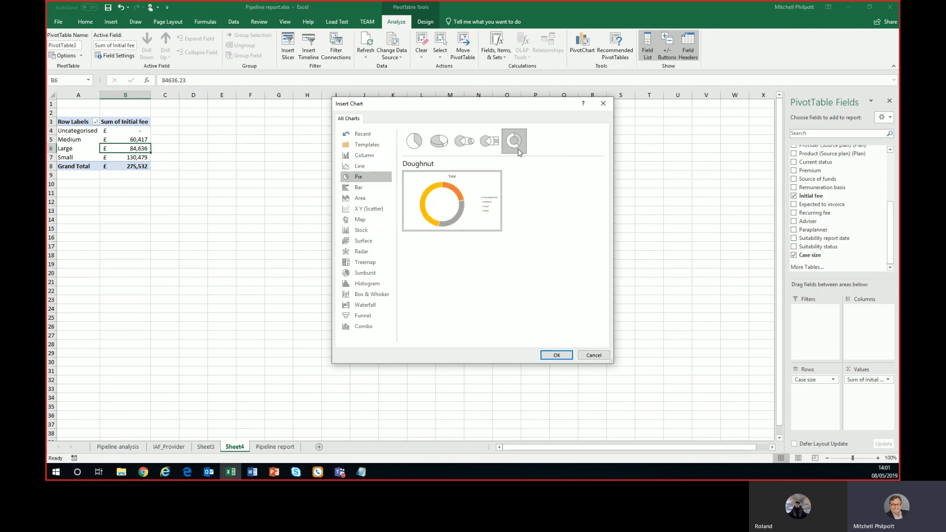
{"action": "left_click", "coordinate": [556, 355]}
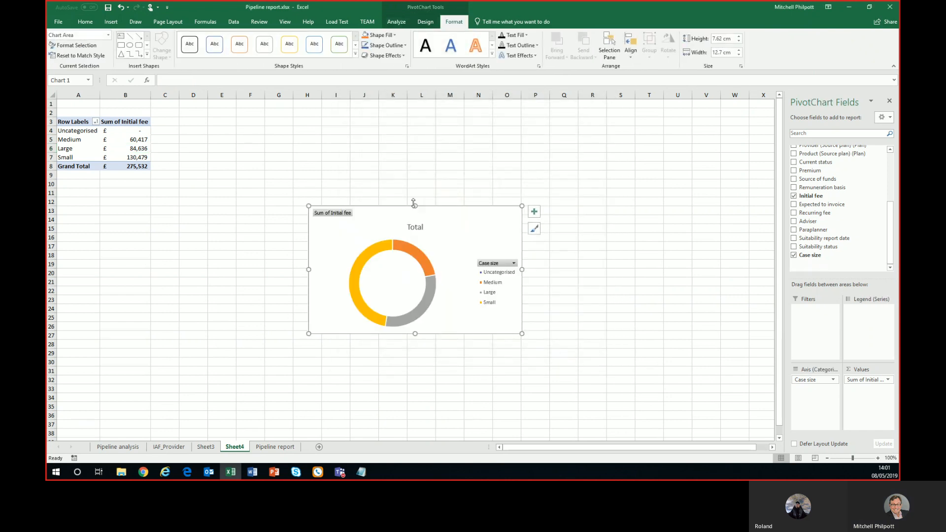
{"action": "left_click_drag", "start_coordinate": [437, 215], "coordinate": [371, 129]}
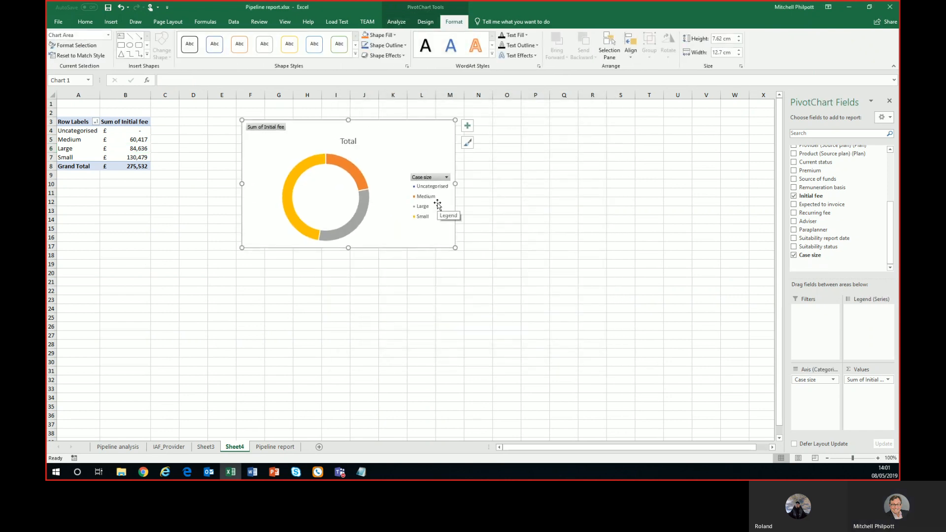
- Move the doughnut chart as an object to the Pipeline analysis sheet
{"action": "right_click", "coordinate": [416, 128]}
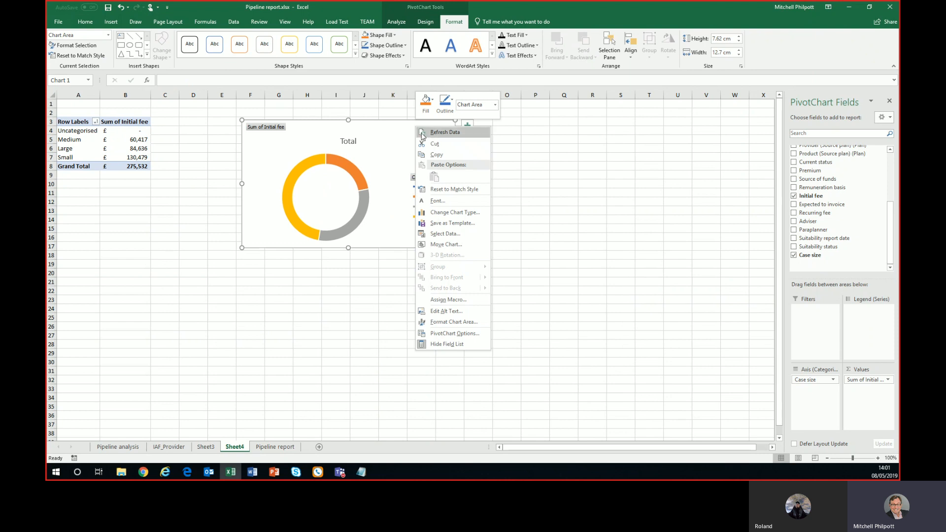
{"action": "left_click", "coordinate": [446, 244]}
{"action": "left_click", "coordinate": [478, 257]}
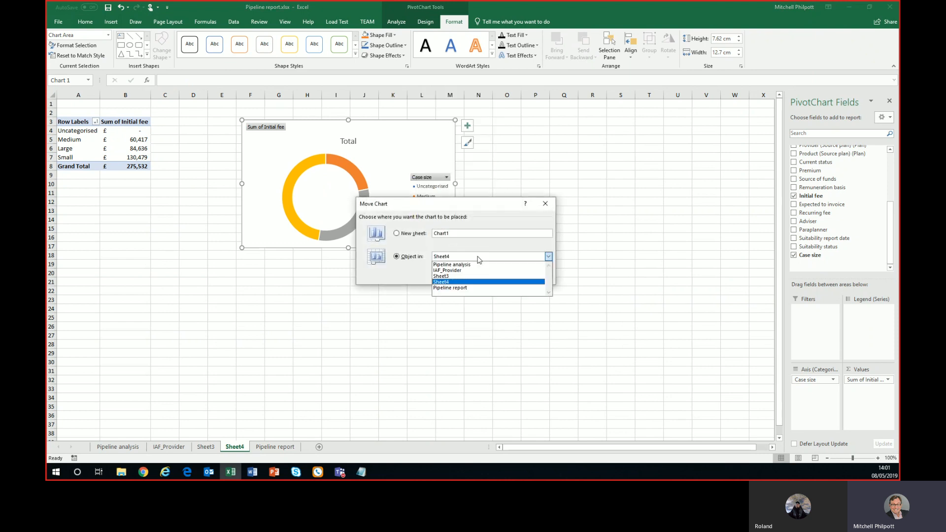
{"action": "left_click", "coordinate": [470, 267]}
{"action": "left_click", "coordinate": [495, 274]}
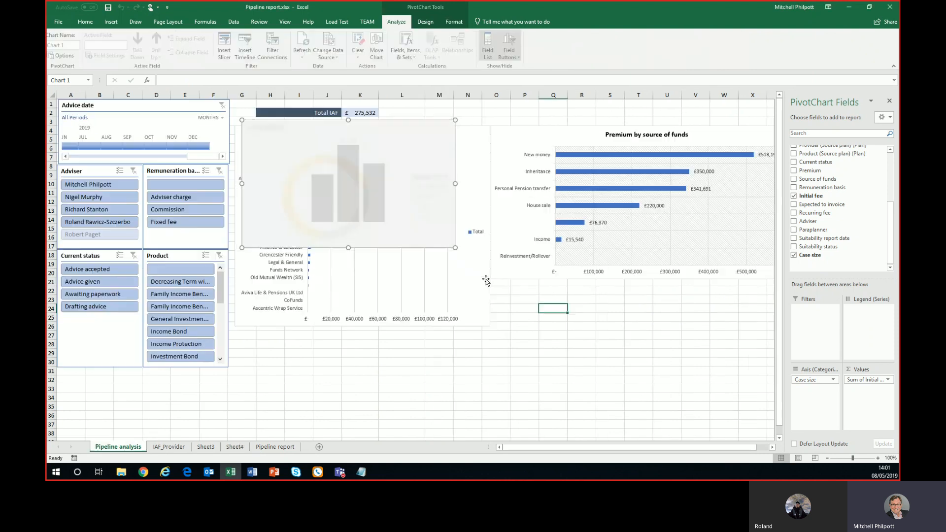
- Place the doughnut chart below the Premium by source of funds chart and hide its field buttons and the field list
{"action": "left_click_drag", "start_coordinate": [410, 145], "coordinate": [659, 297]}
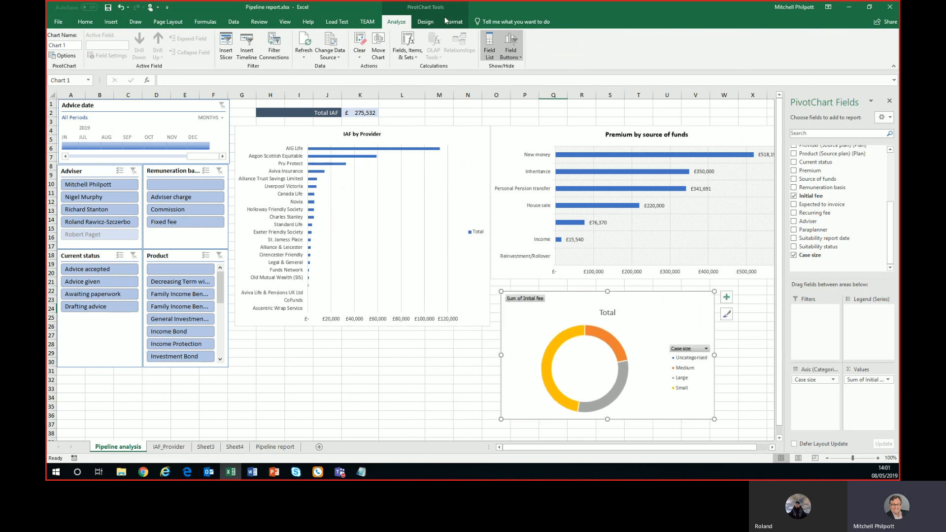
{"action": "left_click", "coordinate": [511, 44]}
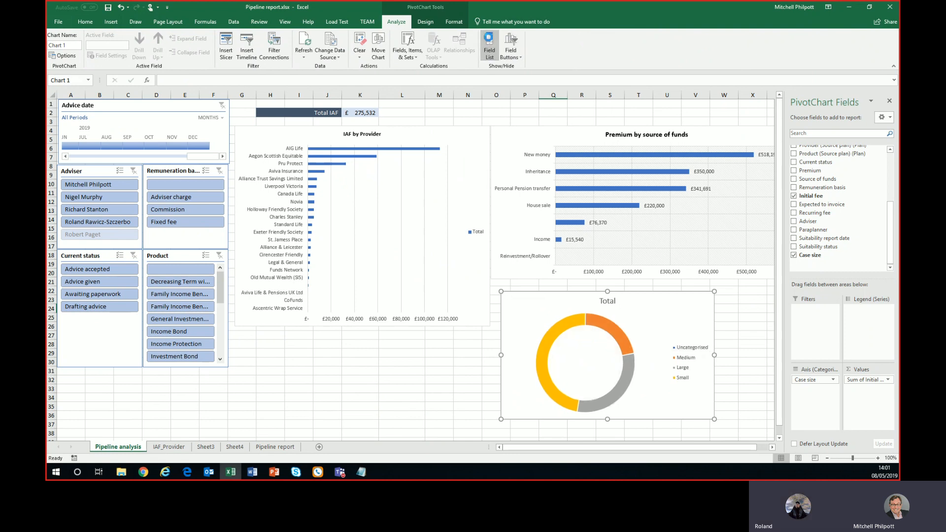
{"action": "left_click", "coordinate": [489, 46]}
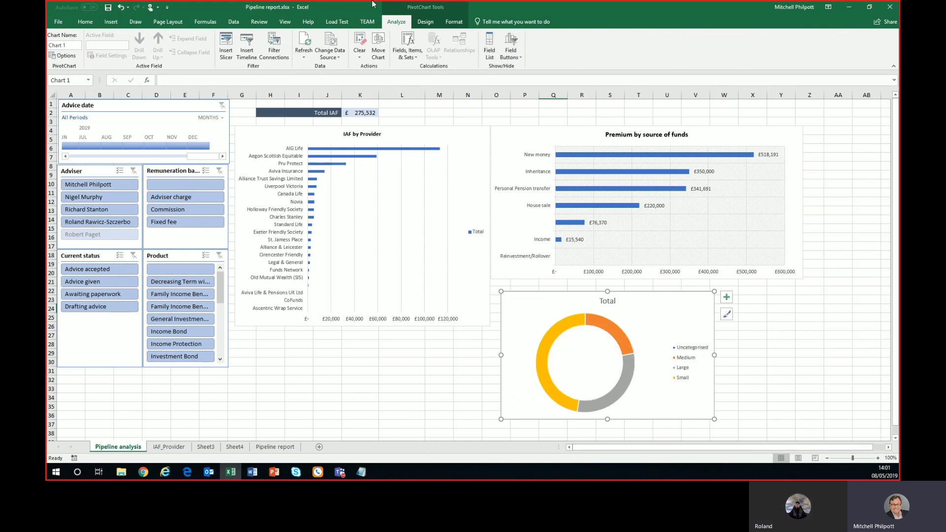
- Add data labels to the doughnut chart in the Data Callout style
{"action": "left_click", "coordinate": [425, 21]}
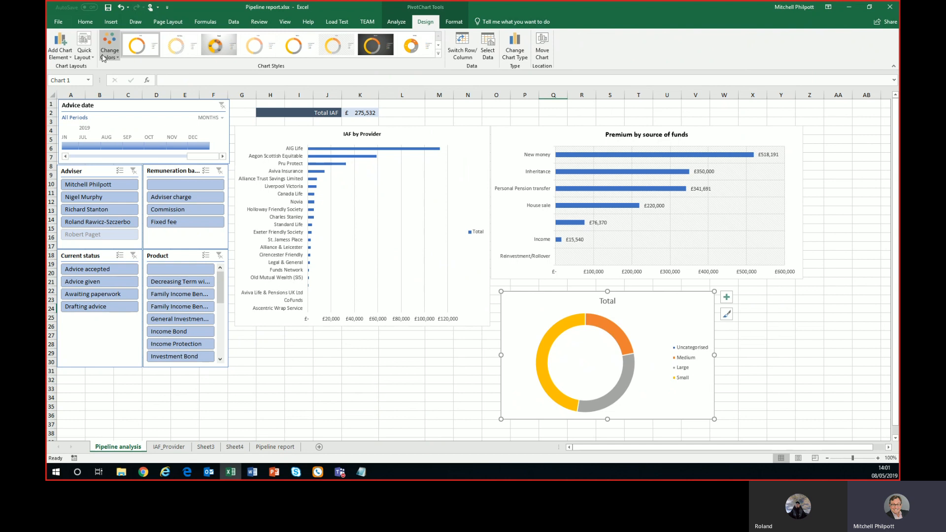
{"action": "left_click", "coordinate": [65, 55]}
{"action": "mouse_move", "coordinate": [75, 78]}
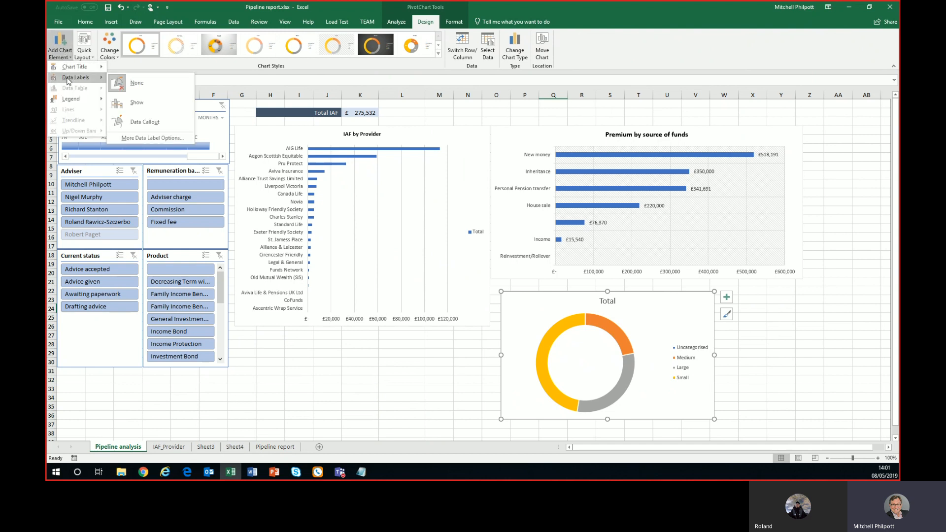
{"action": "left_click", "coordinate": [132, 105]}
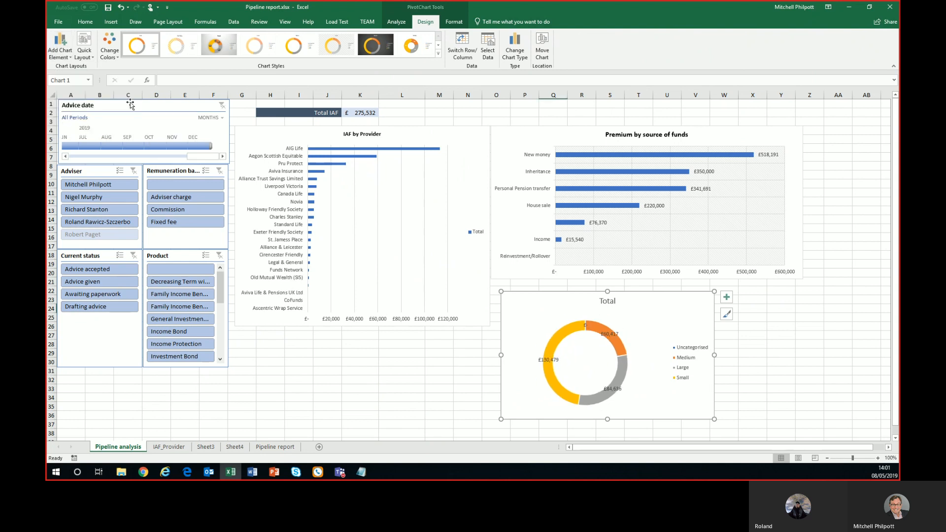
{"action": "left_click", "coordinate": [85, 47]}
{"action": "left_click", "coordinate": [61, 46]}
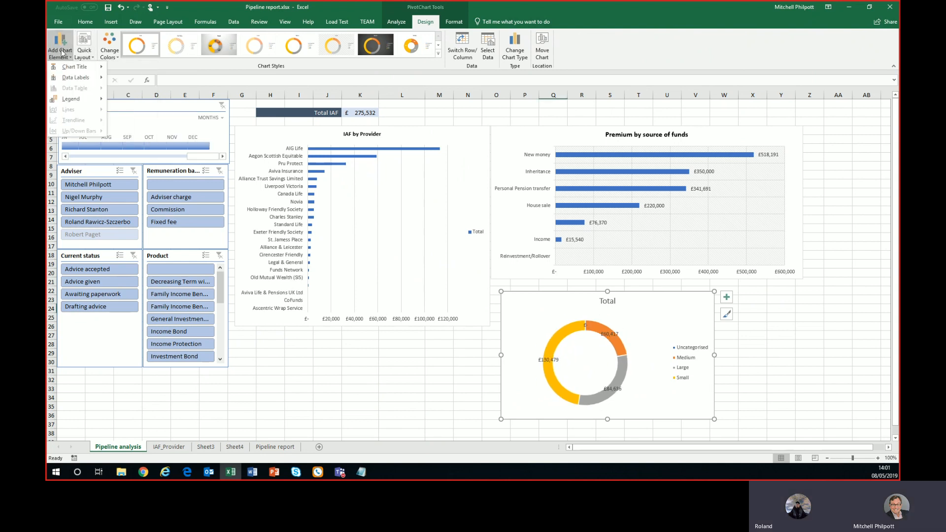
{"action": "mouse_move", "coordinate": [77, 78]}
{"action": "left_click", "coordinate": [143, 122]}
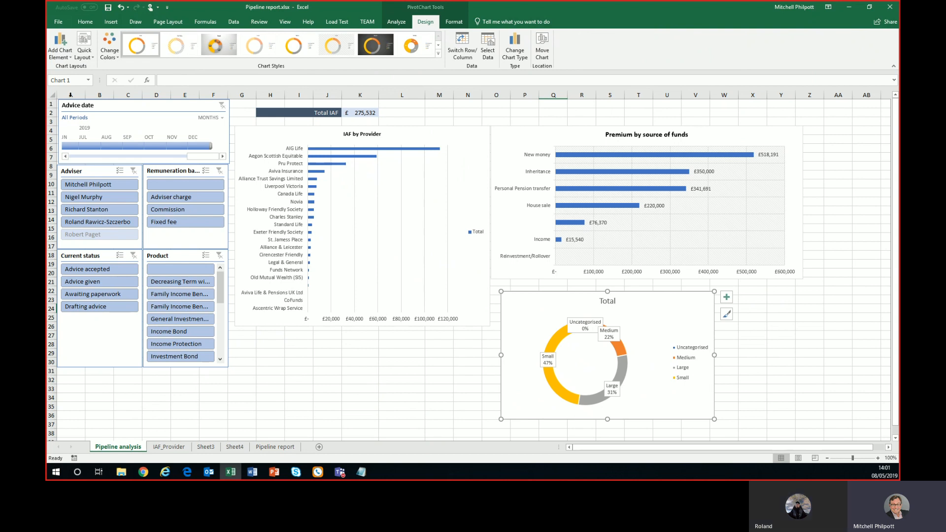
- Remove the doughnut chart's legend, and reposition and enlarge the chart beneath the Premium by source of funds chart
{"action": "left_click", "coordinate": [65, 55]}
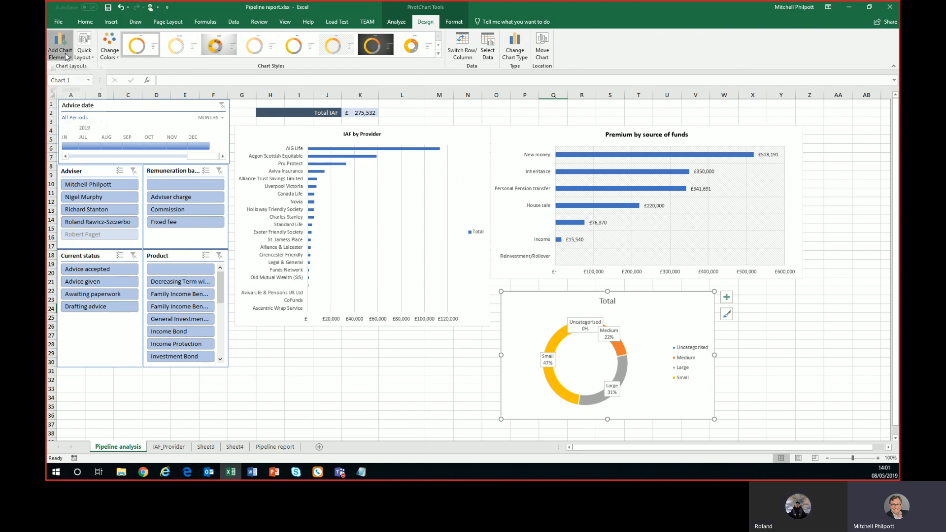
{"action": "mouse_move", "coordinate": [73, 101]}
{"action": "left_click", "coordinate": [143, 104]}
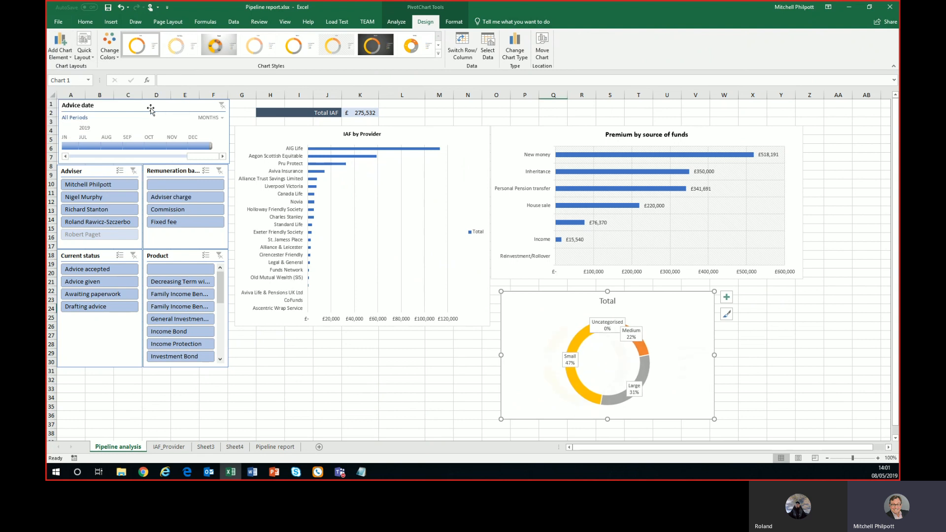
{"action": "left_click_drag", "start_coordinate": [688, 295], "coordinate": [771, 287]}
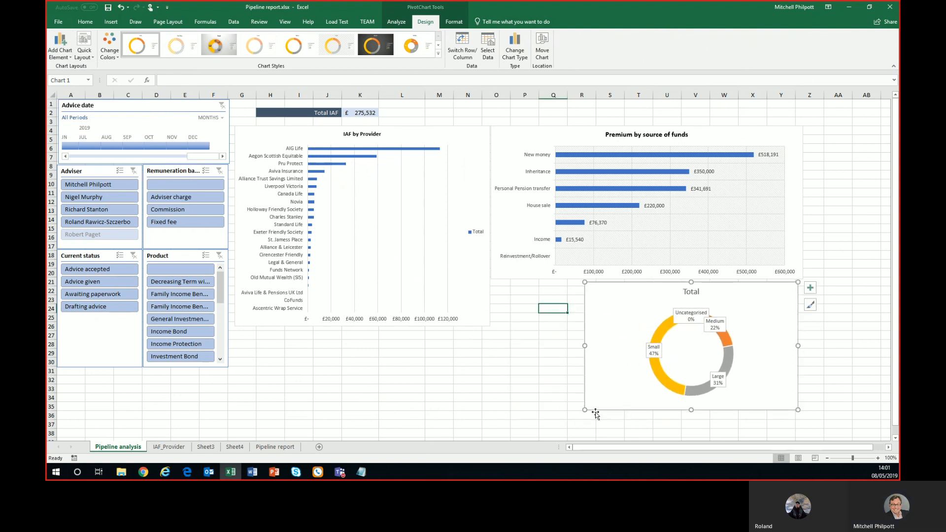
{"action": "left_click_drag", "start_coordinate": [585, 410], "coordinate": [572, 433]}
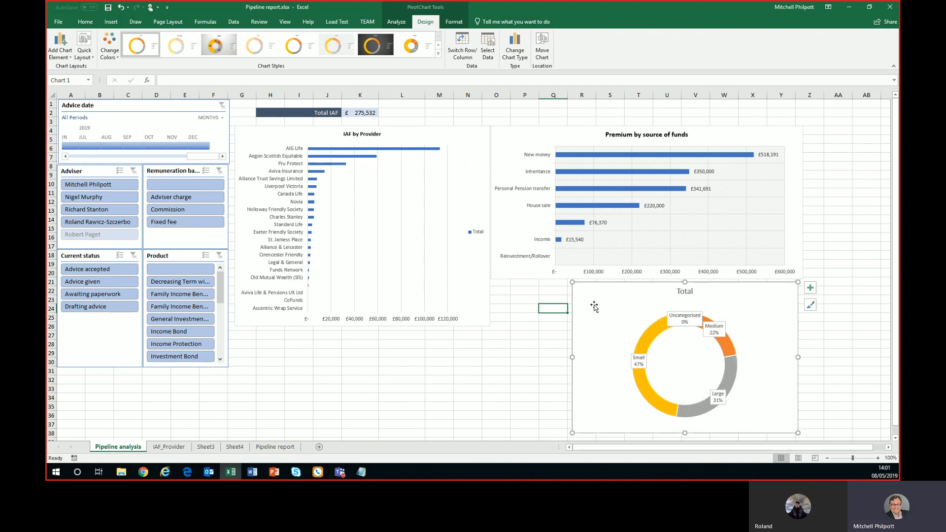
- Test the Product slicer on the dashboard by filtering to the Decreasing Term product, and clear the filter
{"action": "left_click", "coordinate": [168, 294]}
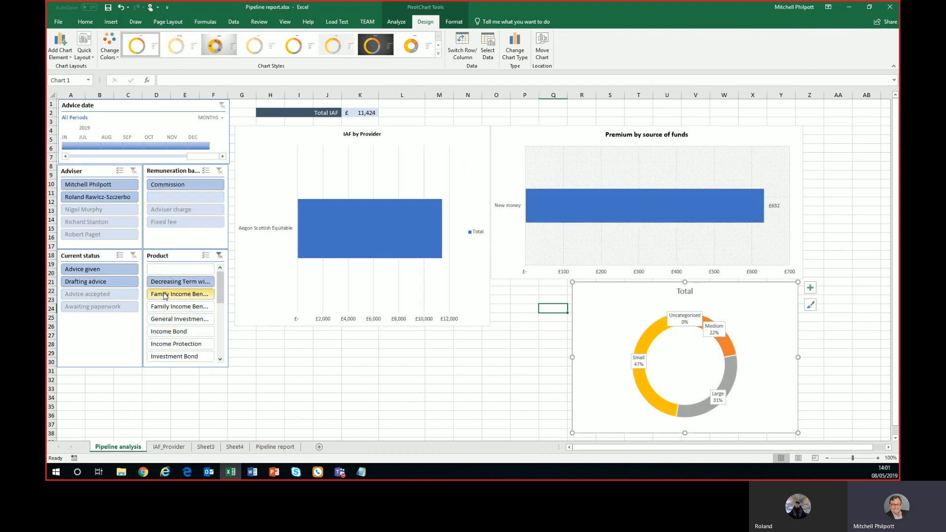
{"action": "left_click", "coordinate": [221, 256]}
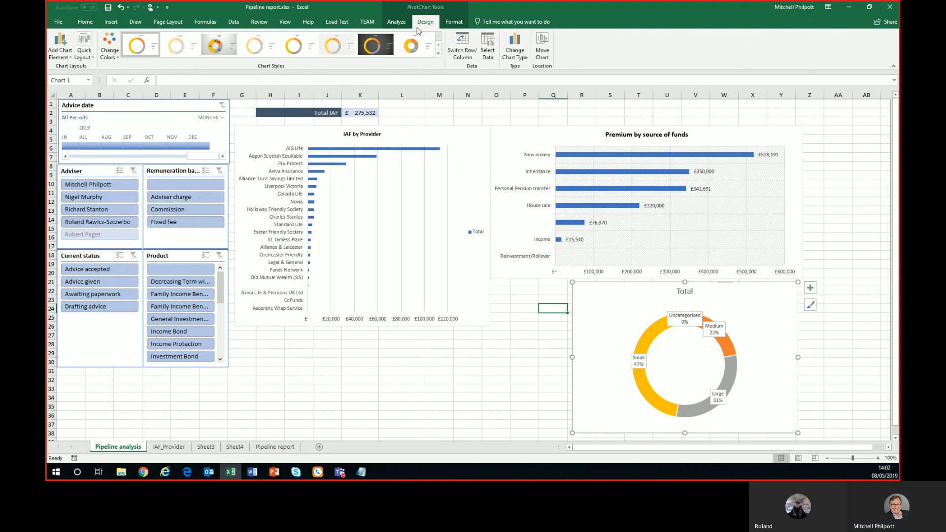
- Connect the doughnut chart to the Advice date, Adviser, Current status, Product and Remuneration basis filters
{"action": "left_click", "coordinate": [397, 21]}
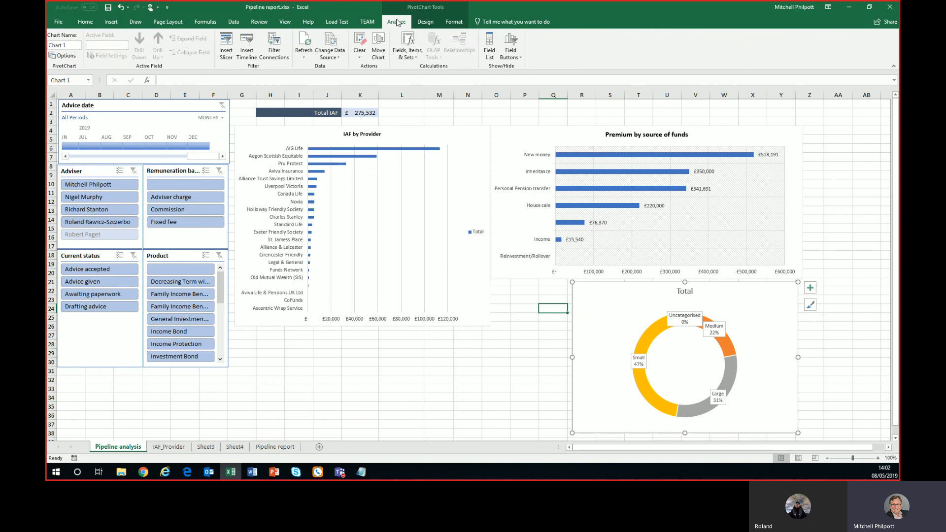
{"action": "left_click", "coordinate": [180, 256]}
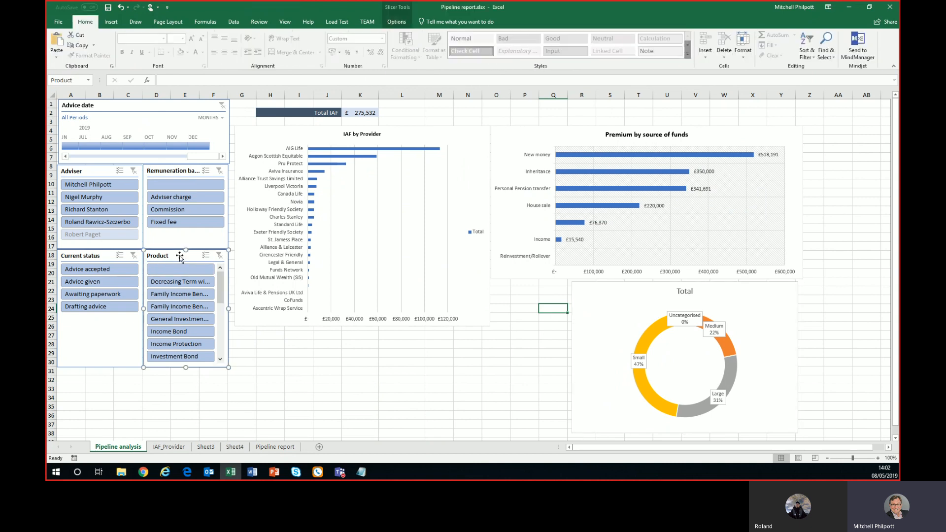
{"action": "left_click", "coordinate": [397, 22]}
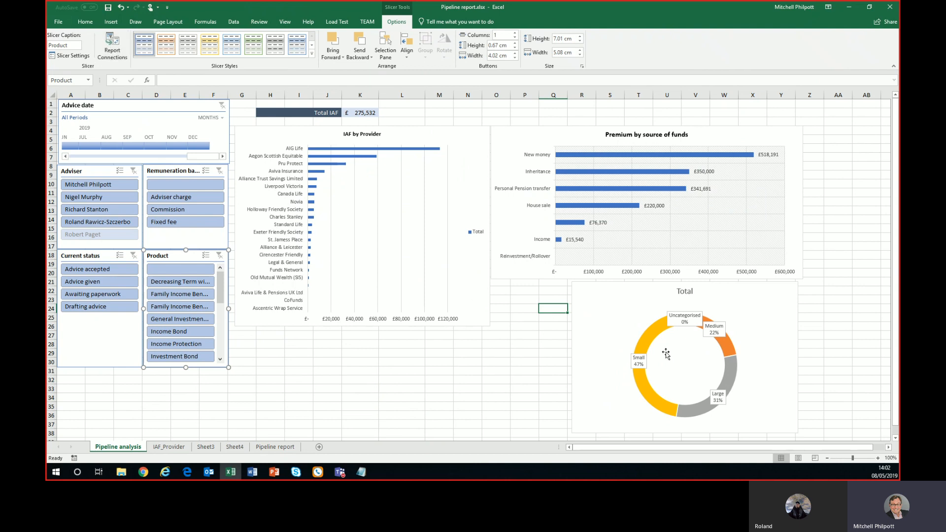
{"action": "left_click", "coordinate": [625, 295]}
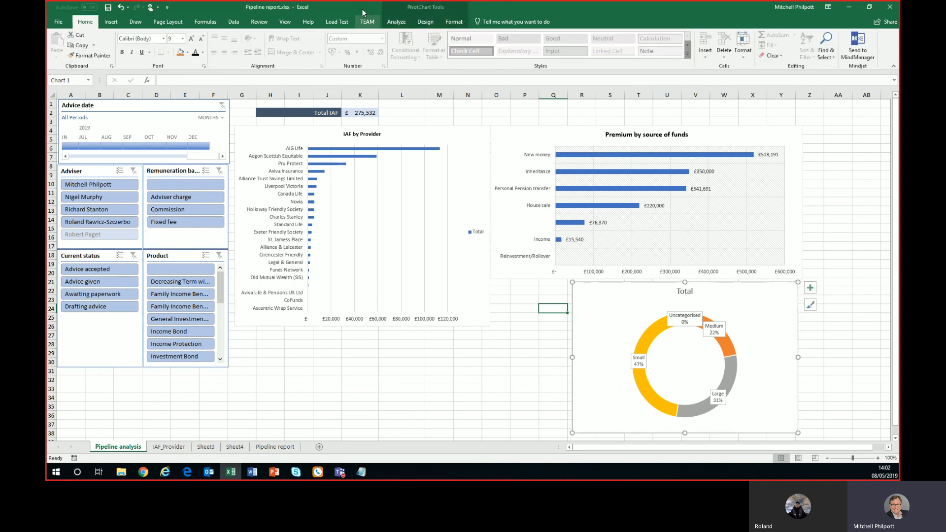
{"action": "left_click", "coordinate": [396, 22]}
{"action": "left_click", "coordinate": [274, 45]}
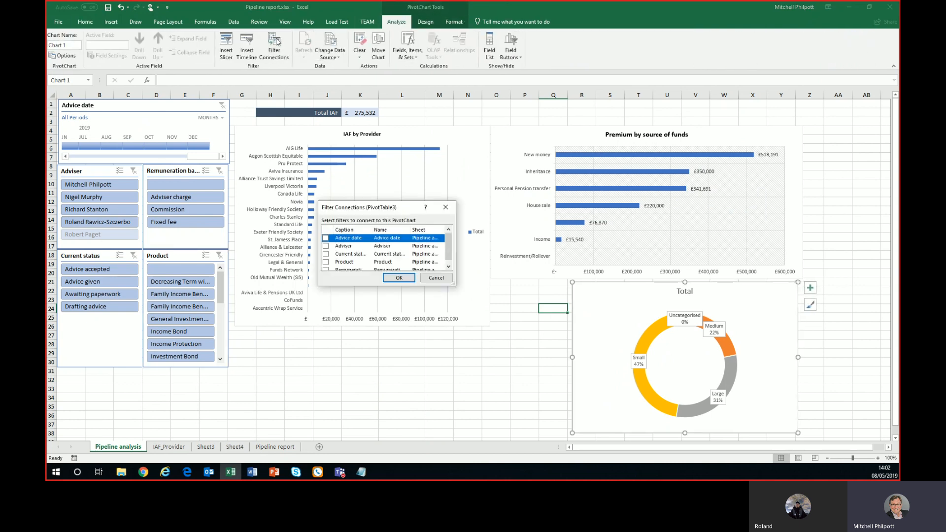
{"action": "left_click_drag", "start_coordinate": [454, 290], "coordinate": [531, 327]}
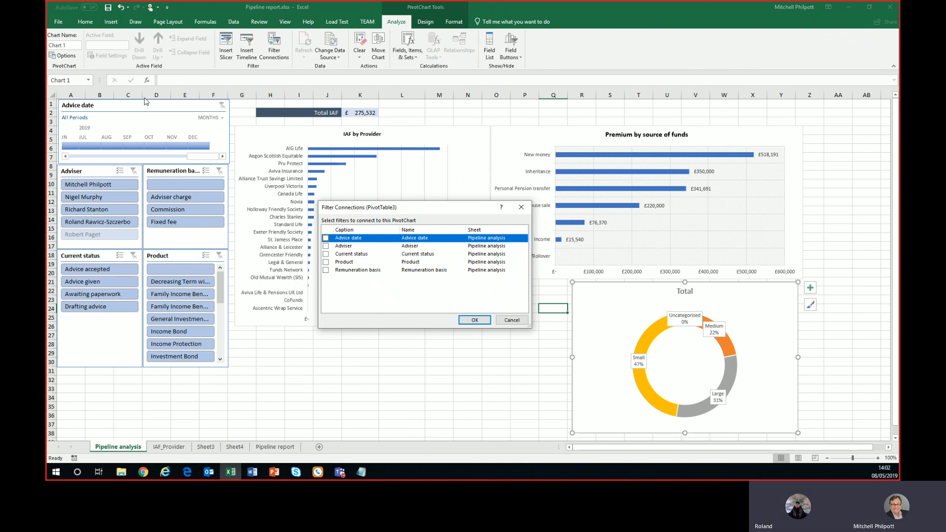
{"action": "left_click", "coordinate": [326, 238]}
{"action": "left_click", "coordinate": [326, 245]}
{"action": "left_click", "coordinate": [325, 254]}
{"action": "left_click", "coordinate": [326, 262]}
{"action": "left_click", "coordinate": [326, 270]}
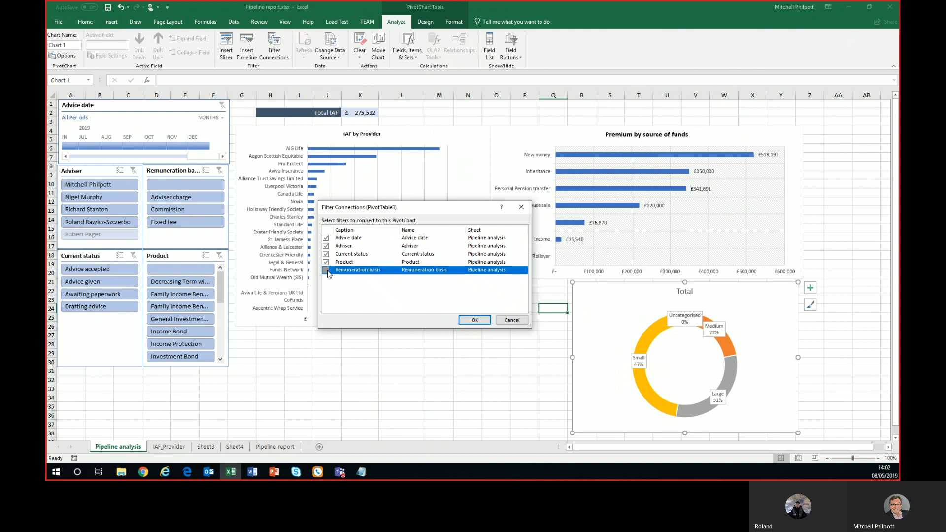
{"action": "left_click", "coordinate": [475, 320]}
- Test the doughnut chart's filter connection by filtering to the Decreasing Term product, and clear the filter
{"action": "left_click", "coordinate": [175, 283]}
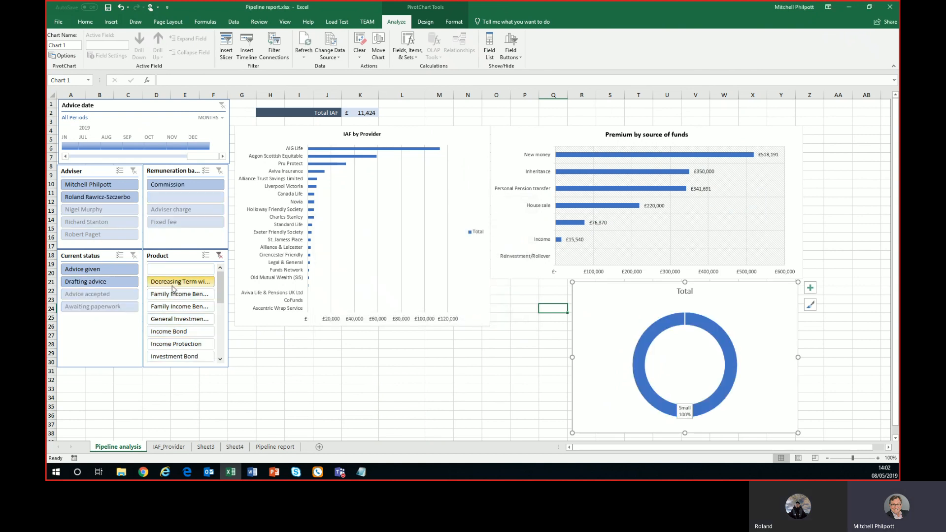
{"action": "left_click", "coordinate": [219, 255]}
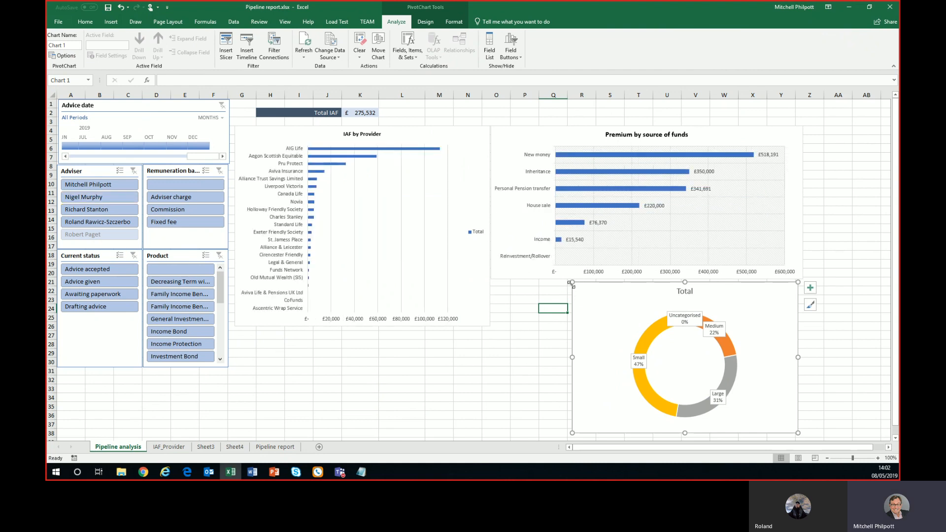
- Resize the doughnut chart to about 9.1 cm high and 12.3 cm wide, directly beneath the Premium by source of funds chart
{"action": "left_click_drag", "start_coordinate": [566, 283], "coordinate": [490, 279]}
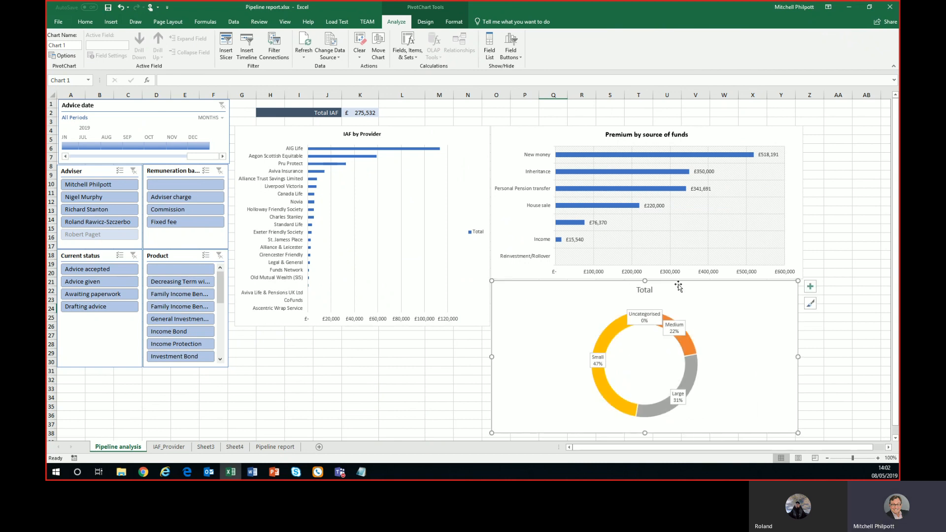
{"action": "left_click_drag", "start_coordinate": [493, 356], "coordinate": [591, 353]}
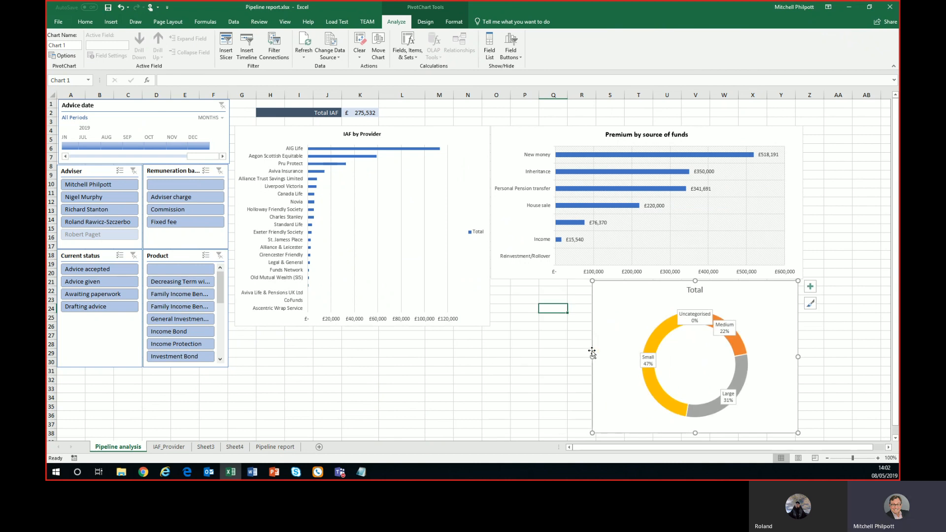
- Rename the Sheet3 worksheet, which holds the premium pivot table, as Premium_Source
{"action": "left_click", "coordinate": [276, 447]}
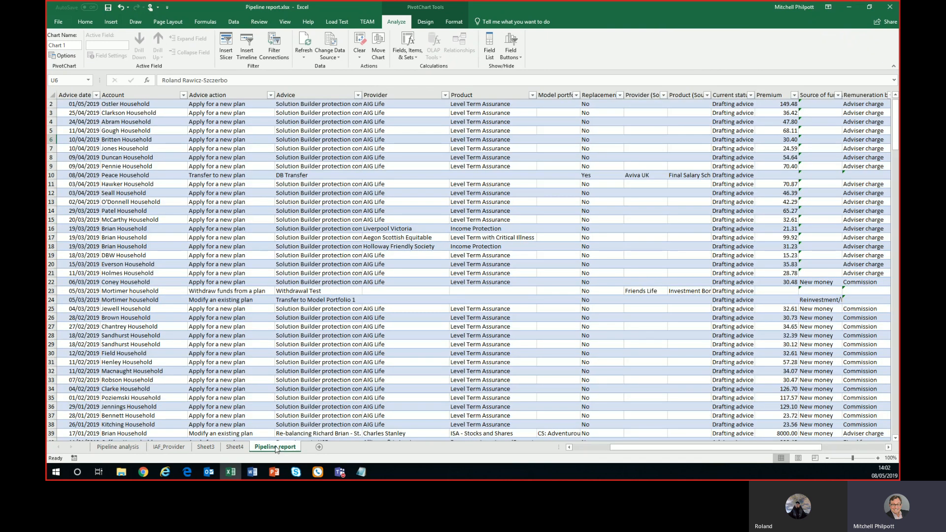
{"action": "mouse_move", "coordinate": [677, 447]}
{"action": "left_mouse_down"}
{"action": "mouse_move", "coordinate": [731, 449]}
{"action": "mouse_move", "coordinate": [673, 449]}
{"action": "left_mouse_up"}
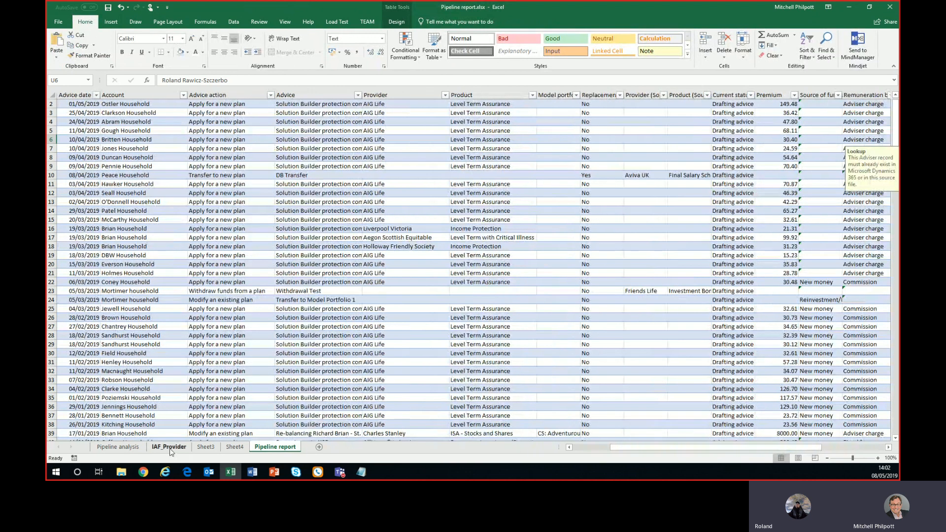
{"action": "left_click", "coordinate": [205, 446]}
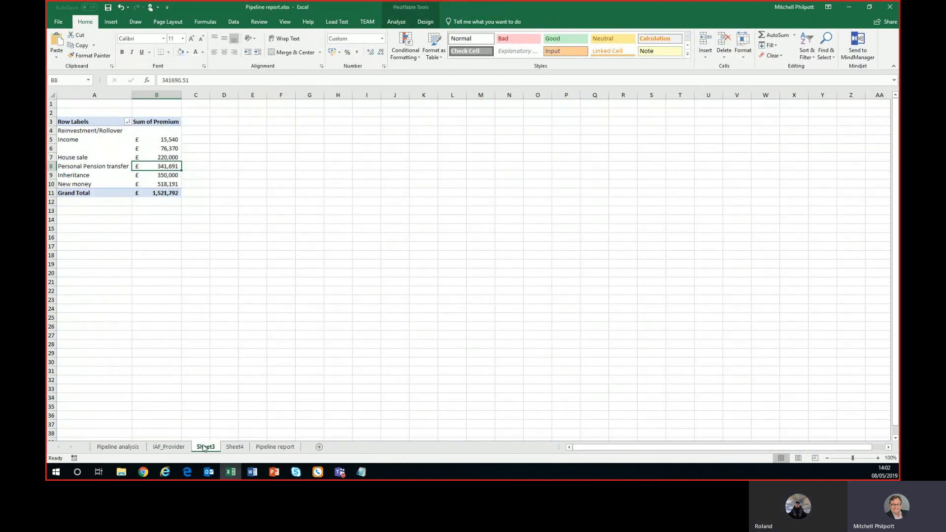
{"action": "right_click", "coordinate": [205, 447]}
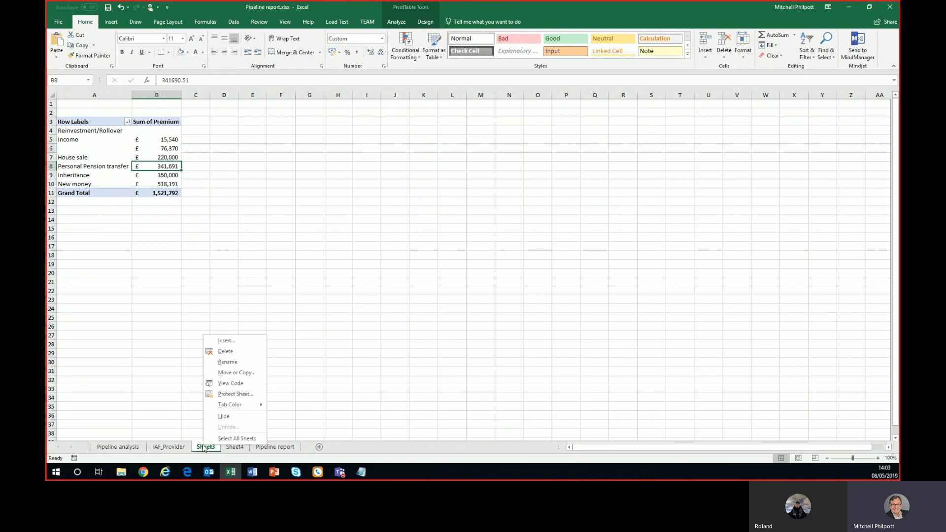
{"action": "left_click", "coordinate": [217, 361]}
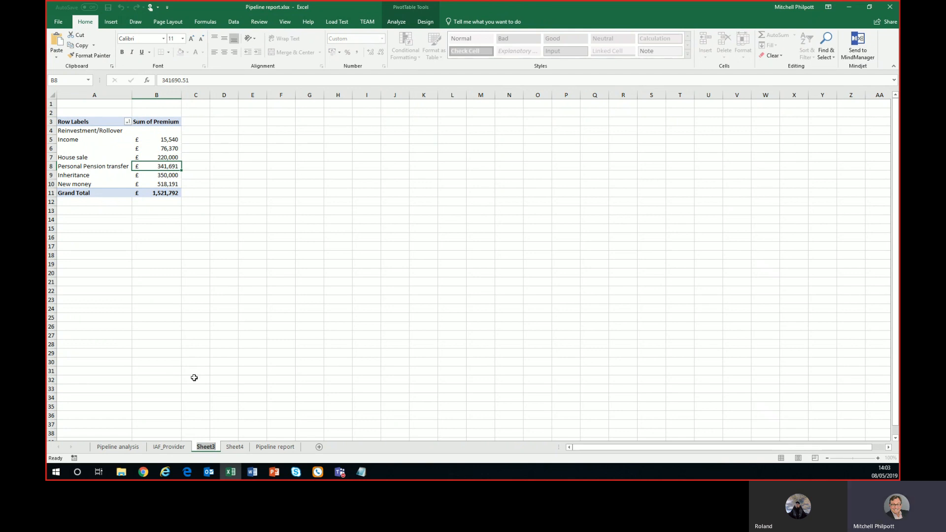
{"action": "type", "text": "Premium_"}
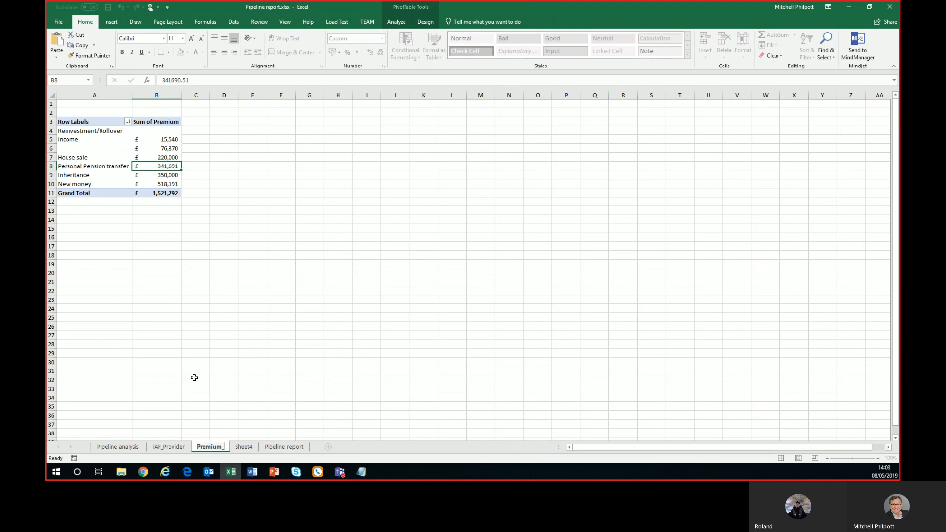
{"action": "type", "text": "Source"}
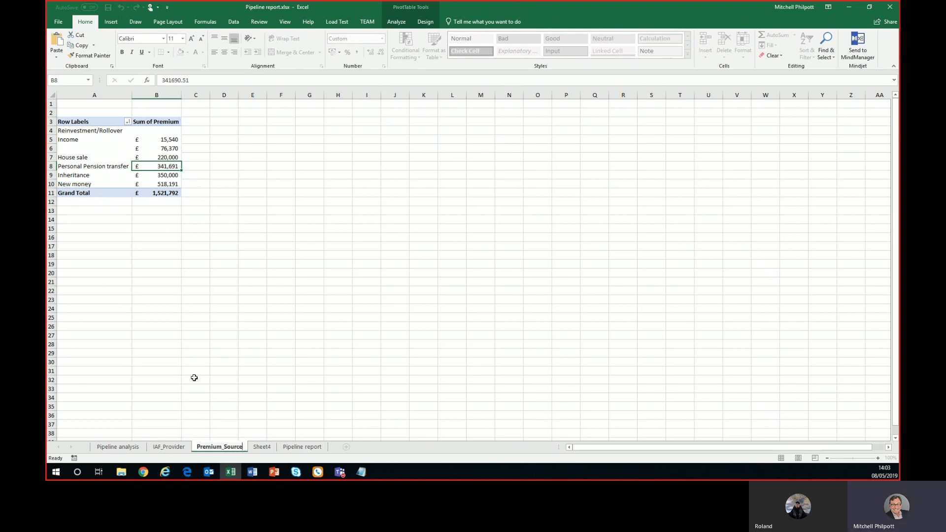
- Rename the Sheet4 worksheet, which holds the case size pivot table, as IAF_Casesize
{"action": "left_click", "coordinate": [261, 447]}
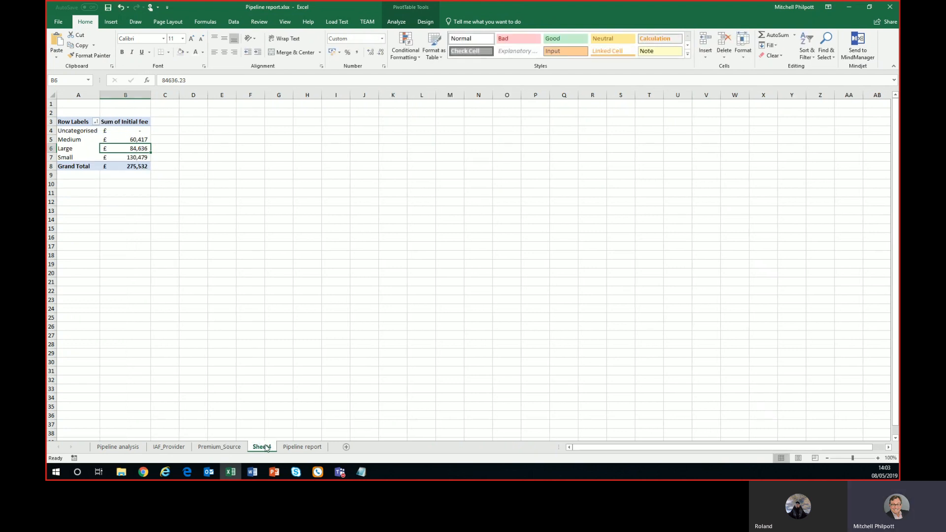
{"action": "right_click", "coordinate": [266, 447]}
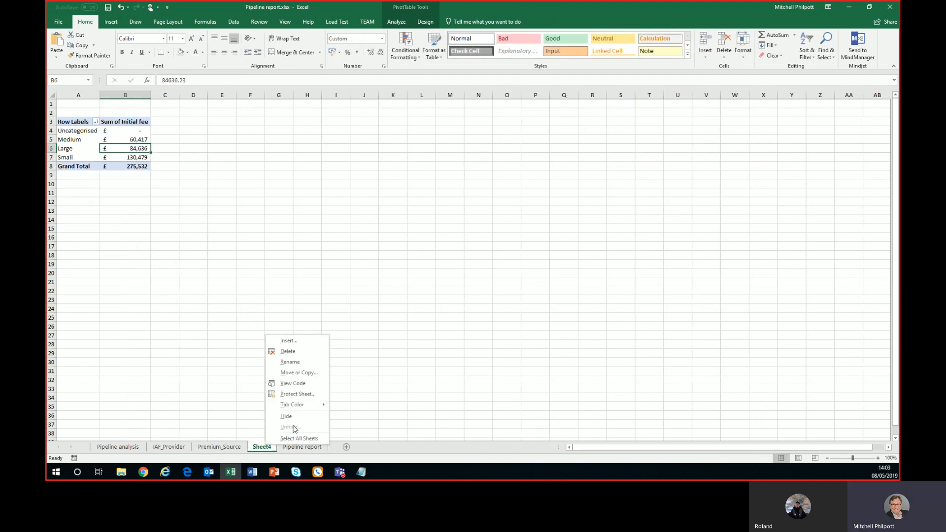
{"action": "left_click", "coordinate": [303, 366]}
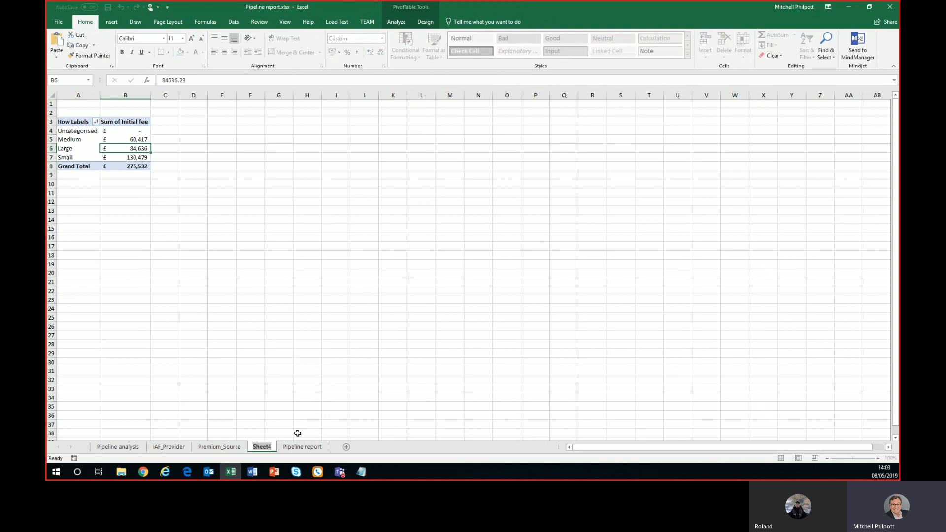
{"action": "type", "text": "IAF_"}
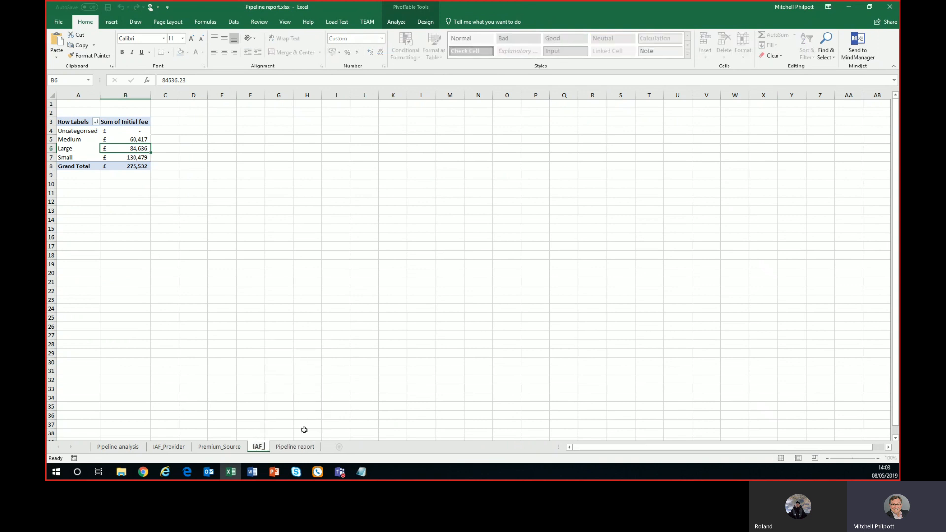
{"action": "type", "text": "Casesize"}
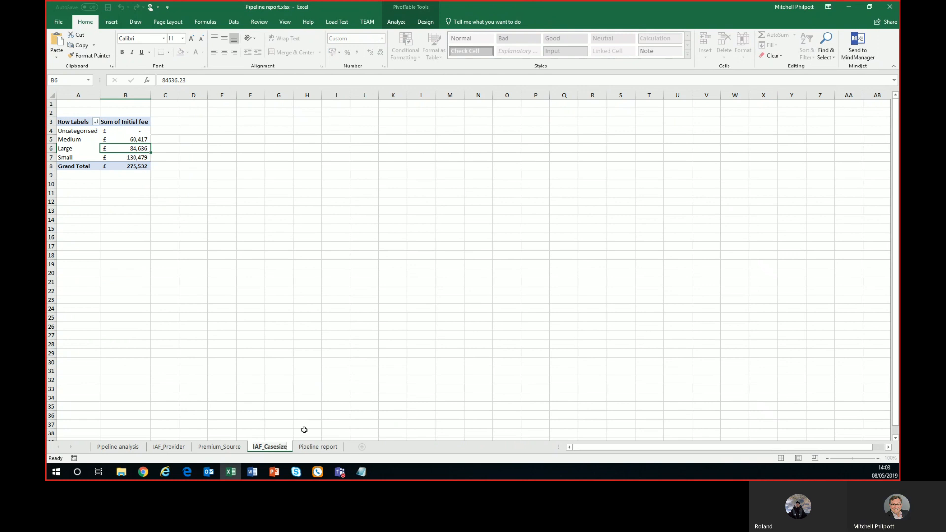
{"action": "left_click", "coordinate": [280, 416]}
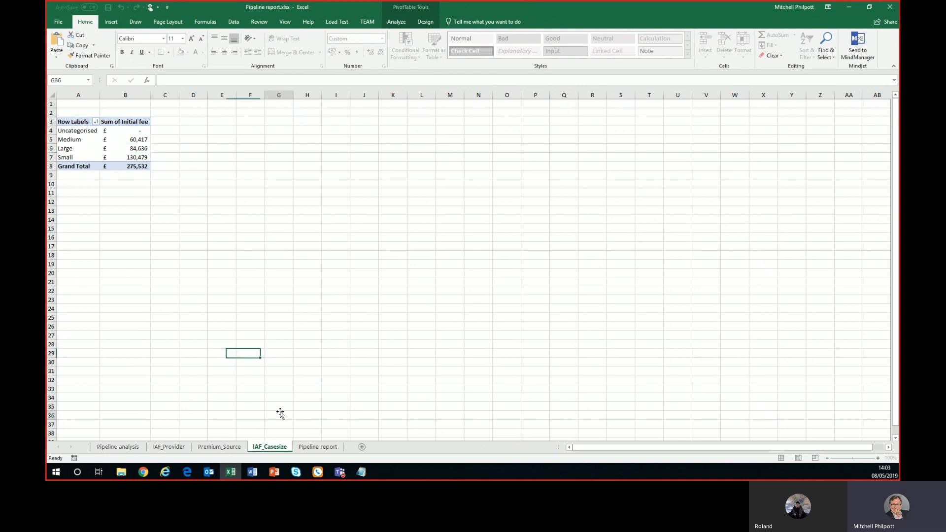
- Hide the IAF_Provider, Premium_Source and IAF_Casesize worksheets, and return to the Pipeline analysis sheet
{"action": "left_click", "coordinate": [106, 446]}
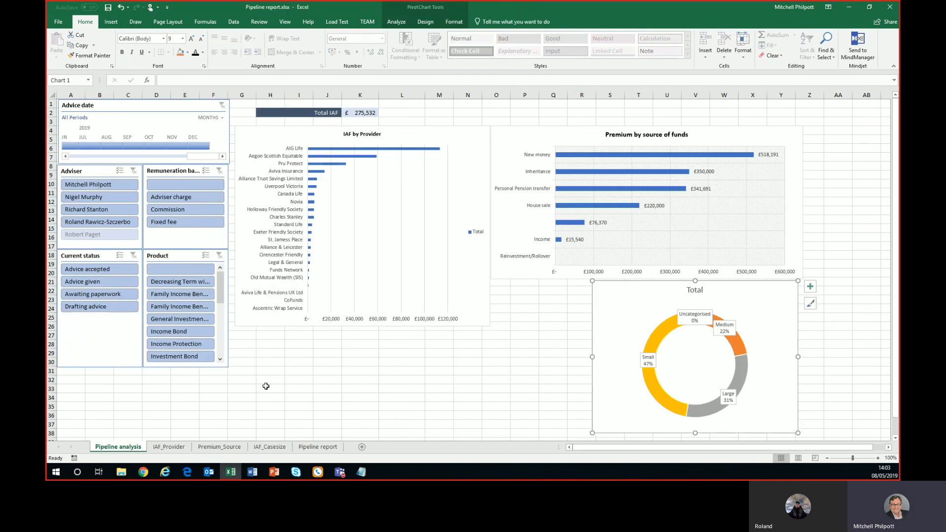
{"action": "left_click", "coordinate": [166, 447]}
{"action": "right_click", "coordinate": [165, 449]}
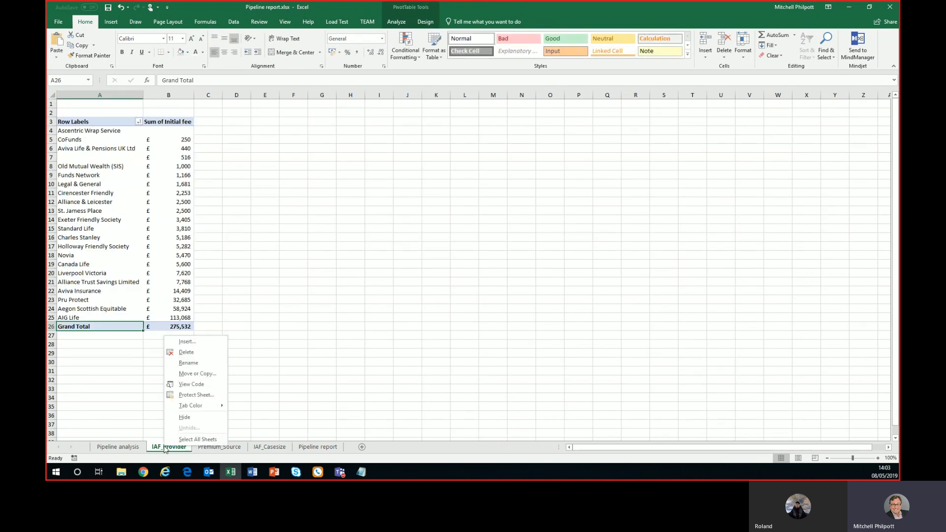
{"action": "left_click", "coordinate": [187, 417]}
{"action": "right_click", "coordinate": [172, 447]}
{"action": "left_click", "coordinate": [189, 416]}
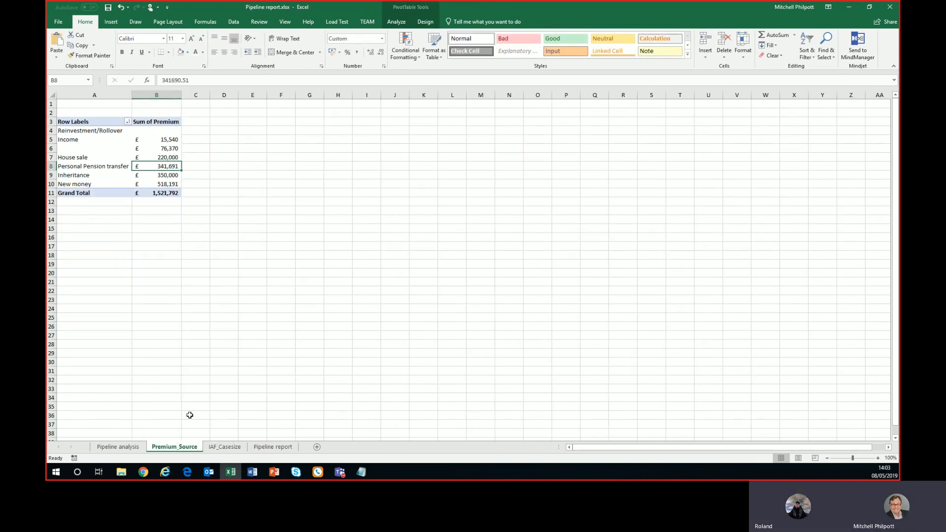
{"action": "right_click", "coordinate": [169, 447]}
{"action": "left_click", "coordinate": [186, 417]}
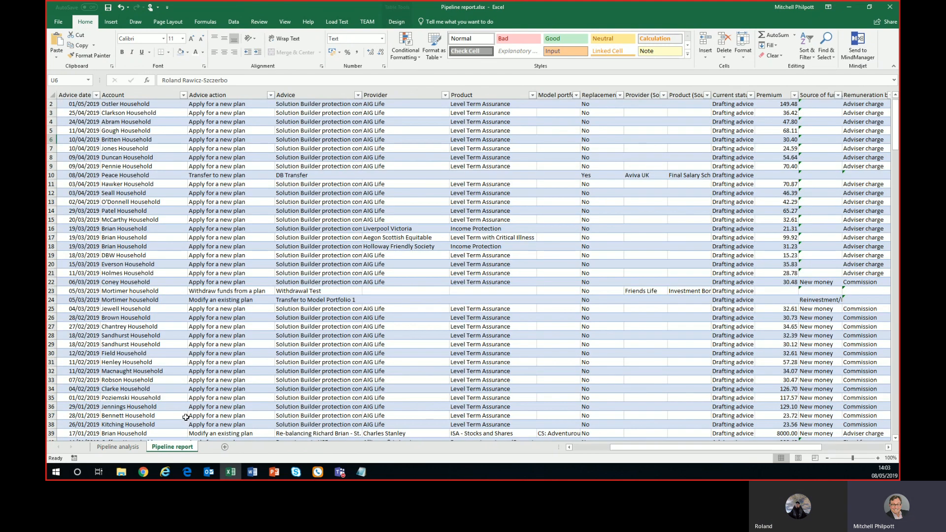
{"action": "left_click", "coordinate": [117, 447]}
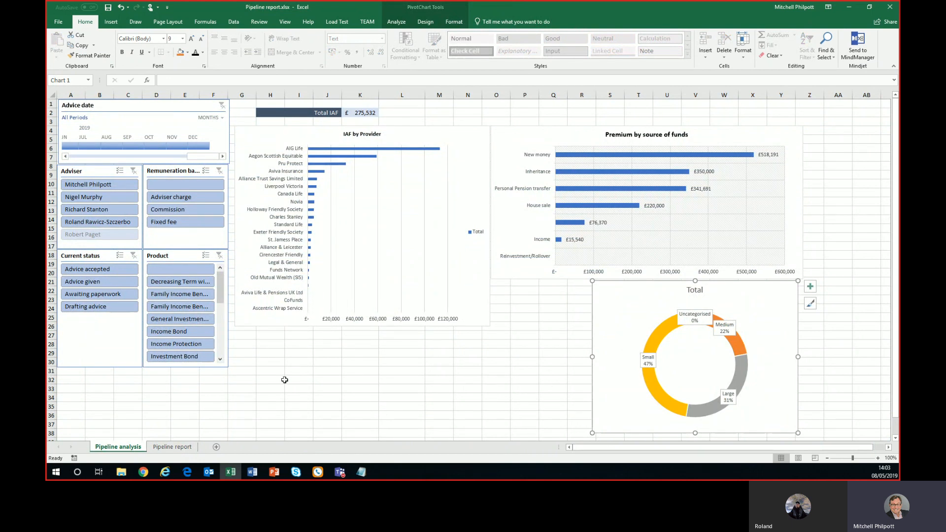
{"action": "left_click", "coordinate": [425, 22]}
{"action": "left_click", "coordinate": [406, 22]}
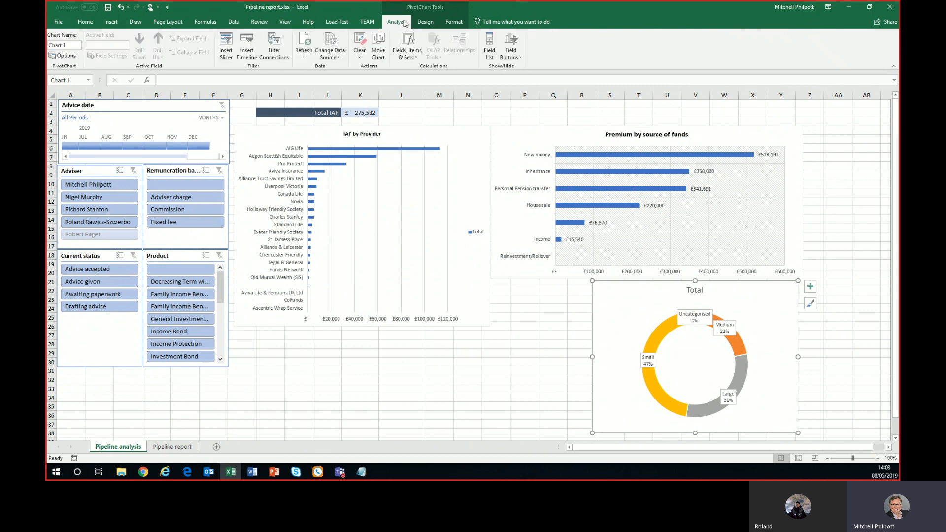
{"action": "left_click", "coordinate": [451, 23]}
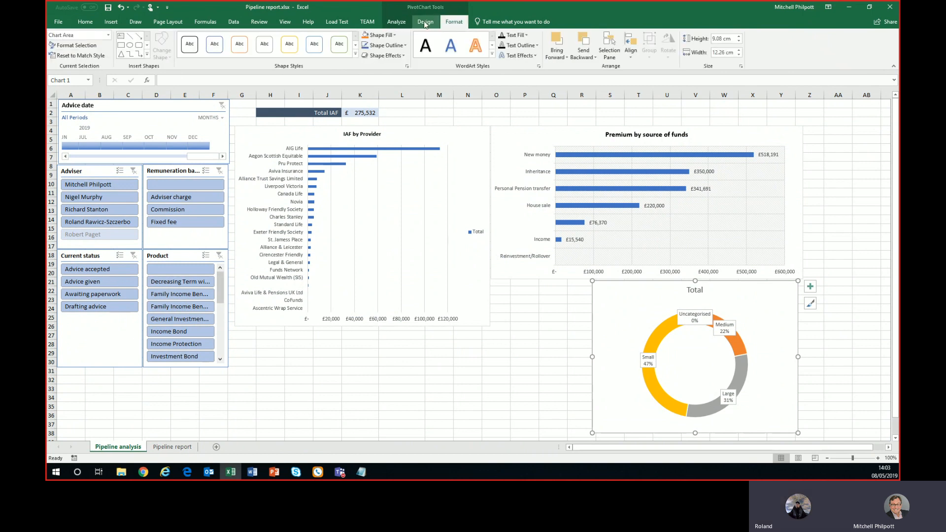
{"action": "left_click", "coordinate": [424, 22]}
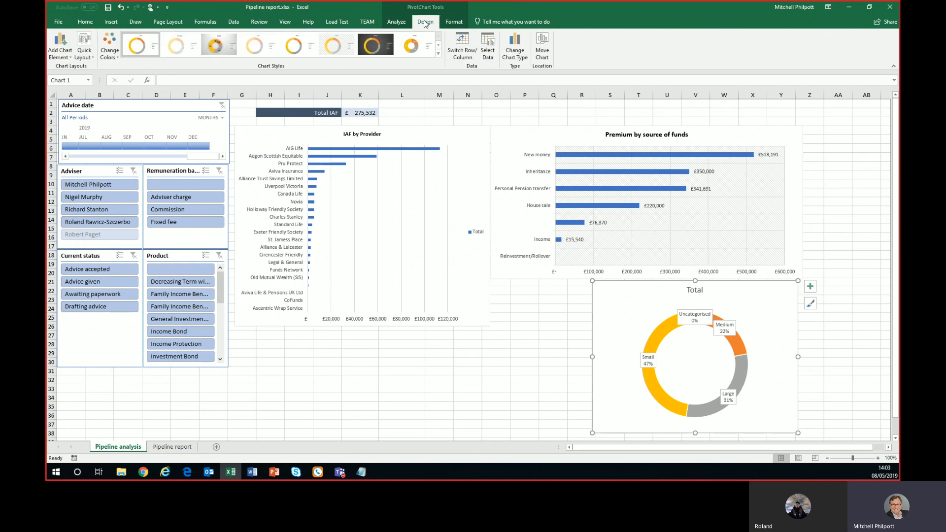
{"action": "left_click", "coordinate": [476, 134]}
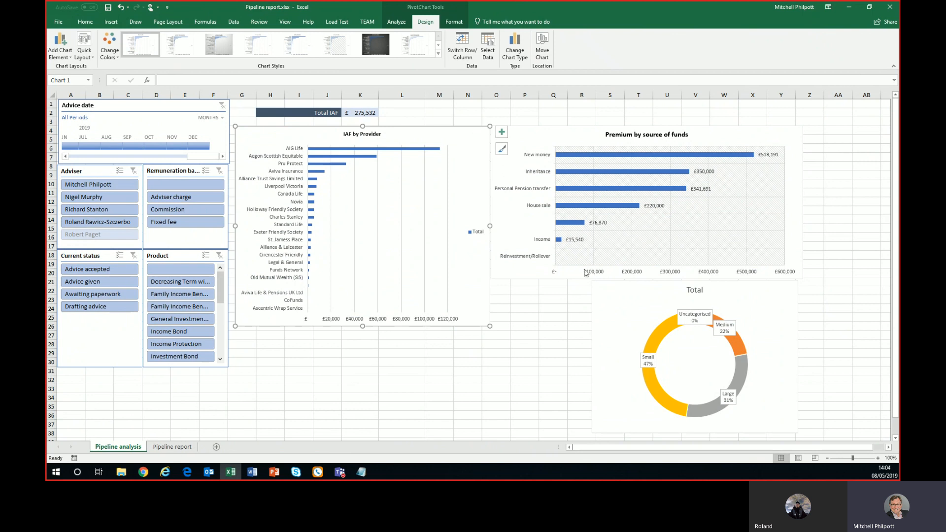
- Examine the chart area formatting and text options for the Premium by source of funds chart
{"action": "left_click", "coordinate": [737, 134]}
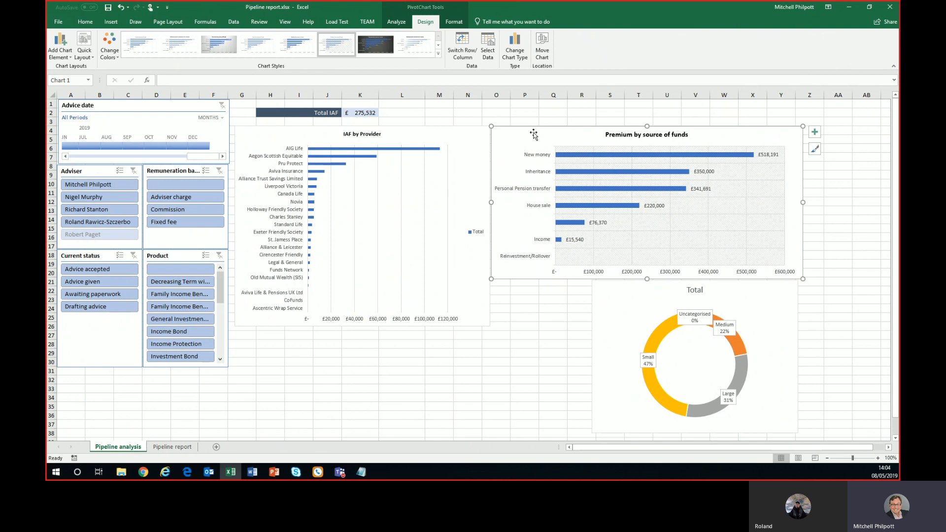
{"action": "left_click", "coordinate": [455, 22]}
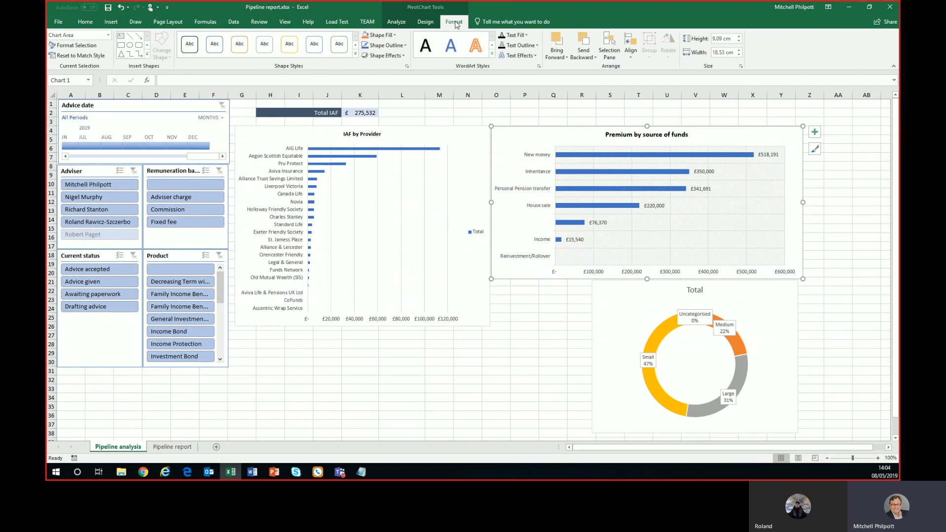
{"action": "left_click", "coordinate": [82, 44]}
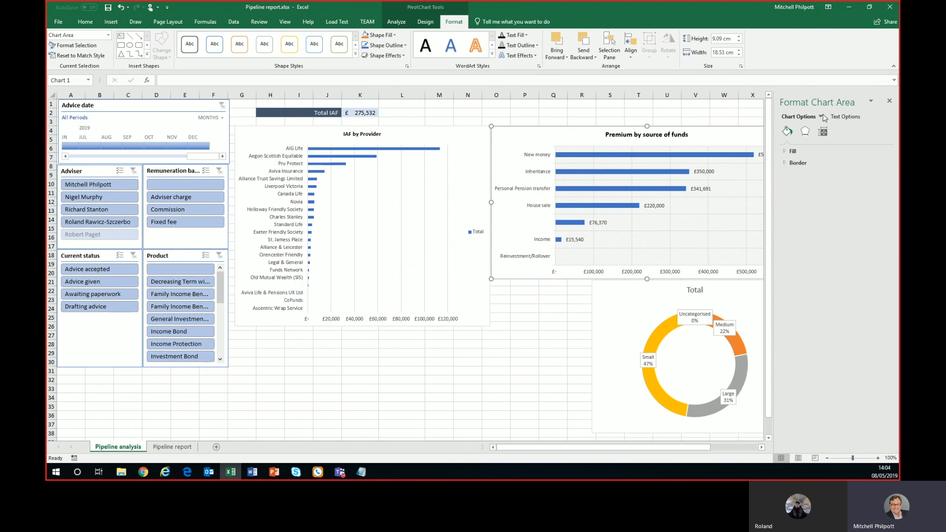
{"action": "left_click", "coordinate": [837, 116]}
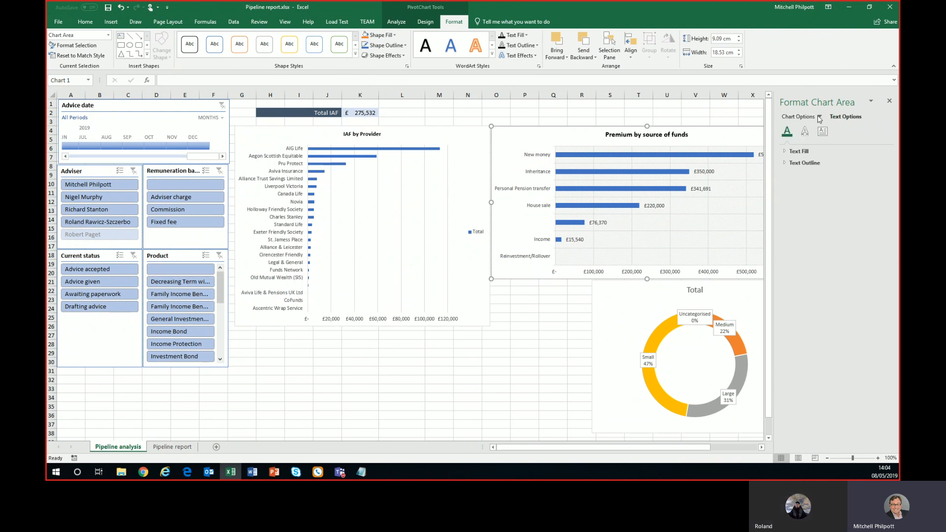
{"action": "left_click", "coordinate": [820, 117]}
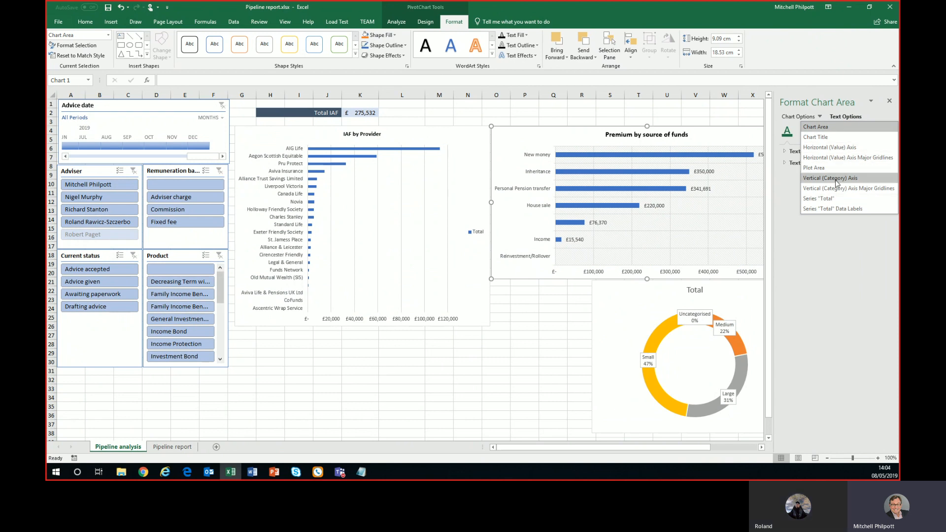
{"action": "left_click", "coordinate": [826, 234]}
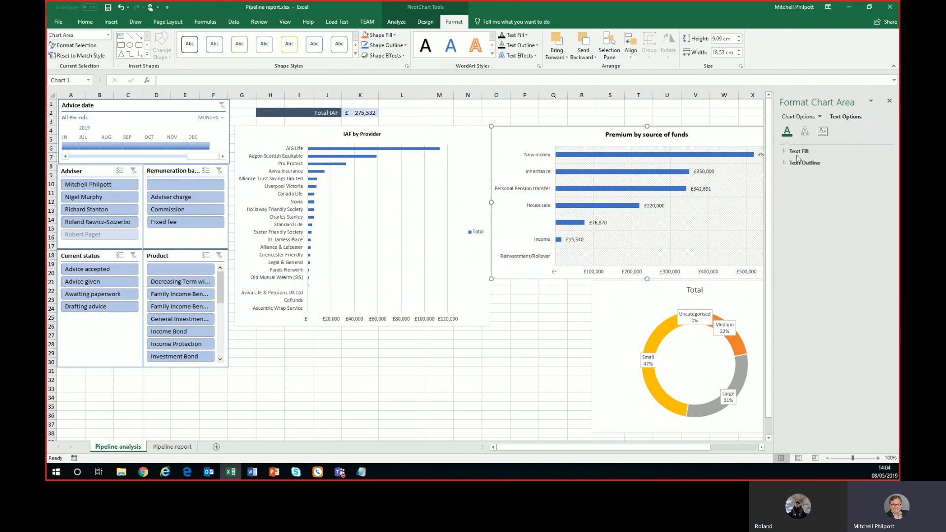
{"action": "left_click", "coordinate": [823, 133]}
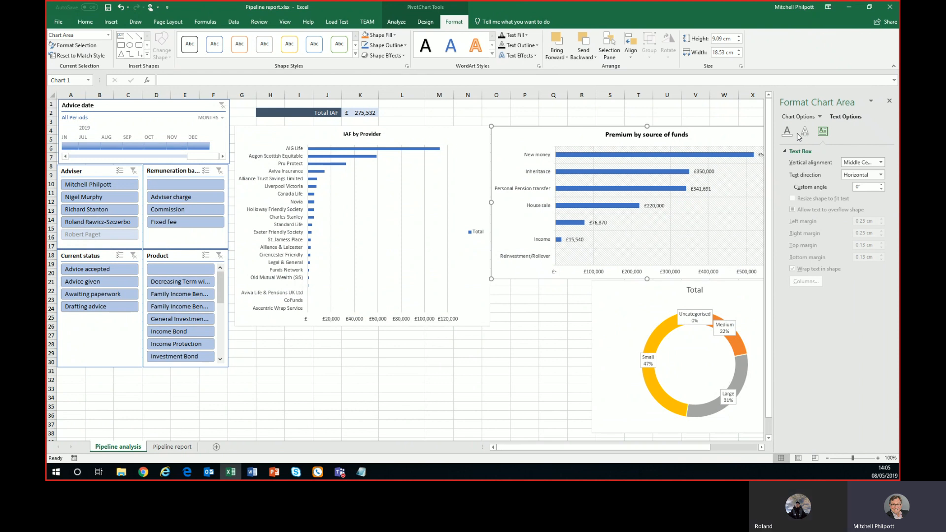
{"action": "left_click", "coordinate": [871, 102]}
{"action": "left_click", "coordinate": [855, 113]}
{"action": "left_click", "coordinate": [820, 116]}
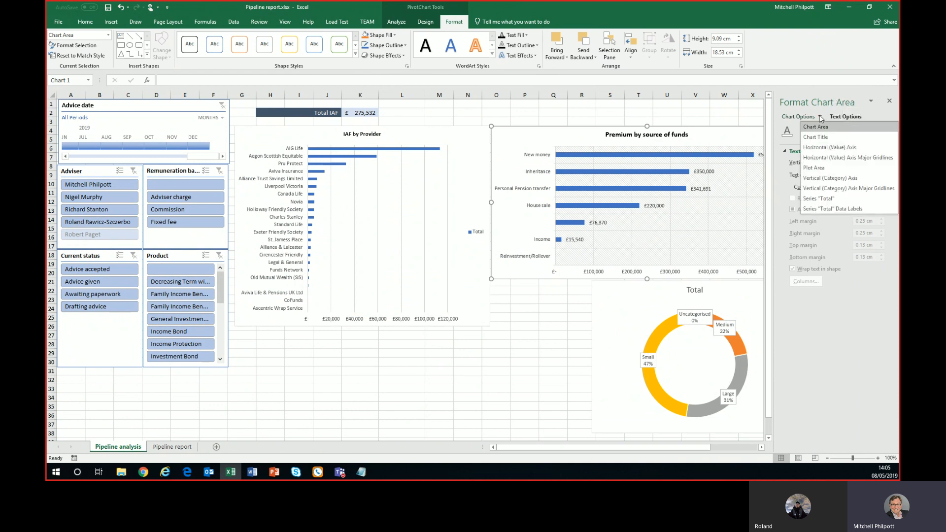
{"action": "left_click", "coordinate": [890, 102]}
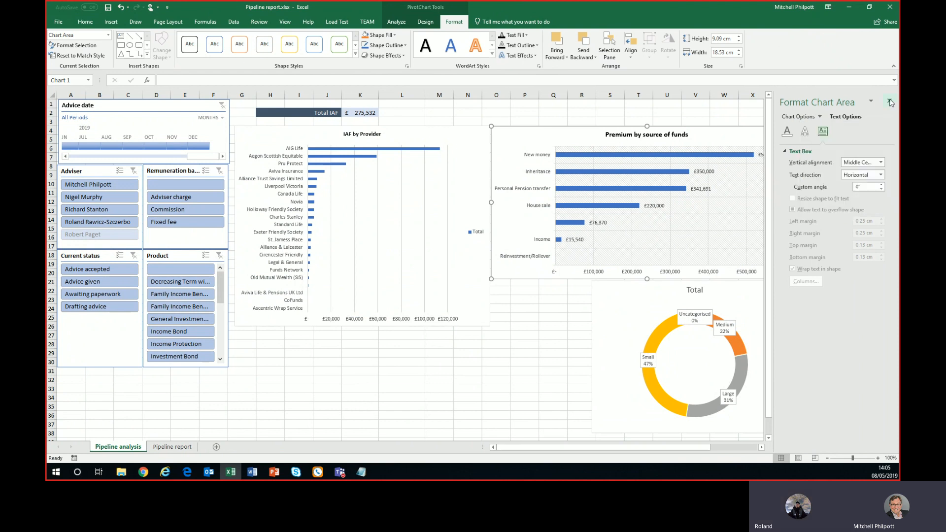
{"action": "left_click", "coordinate": [889, 102]}
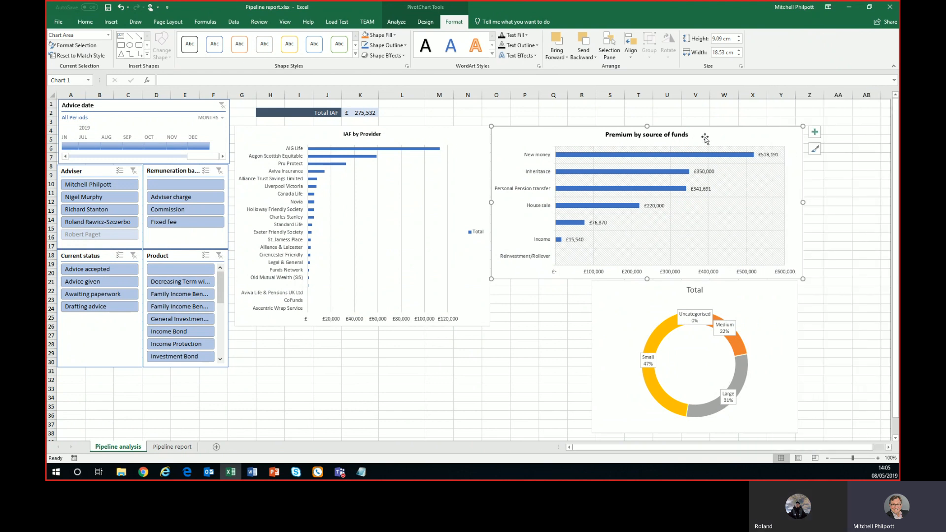
- Review the quick layouts, chart elements and colour schemes offered for the Premium by source of funds chart
{"action": "left_click", "coordinate": [422, 22]}
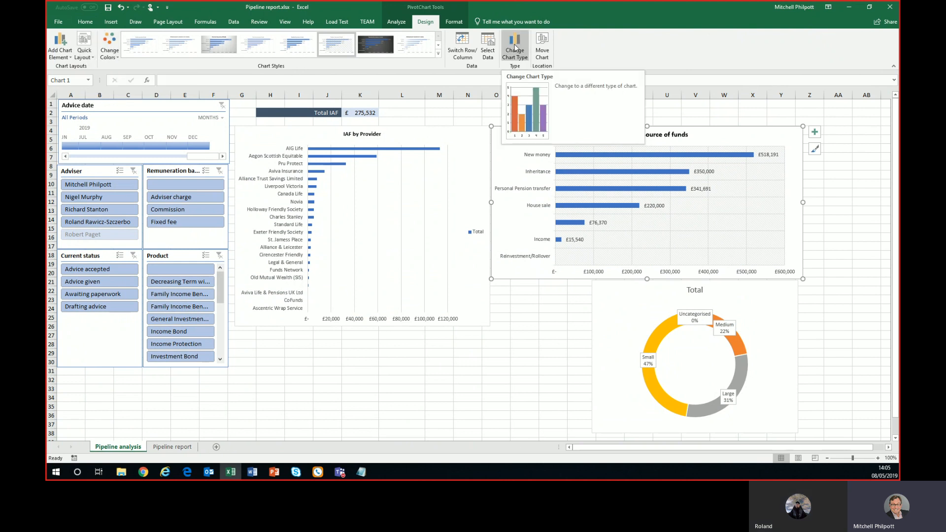
{"action": "left_click", "coordinate": [85, 50]}
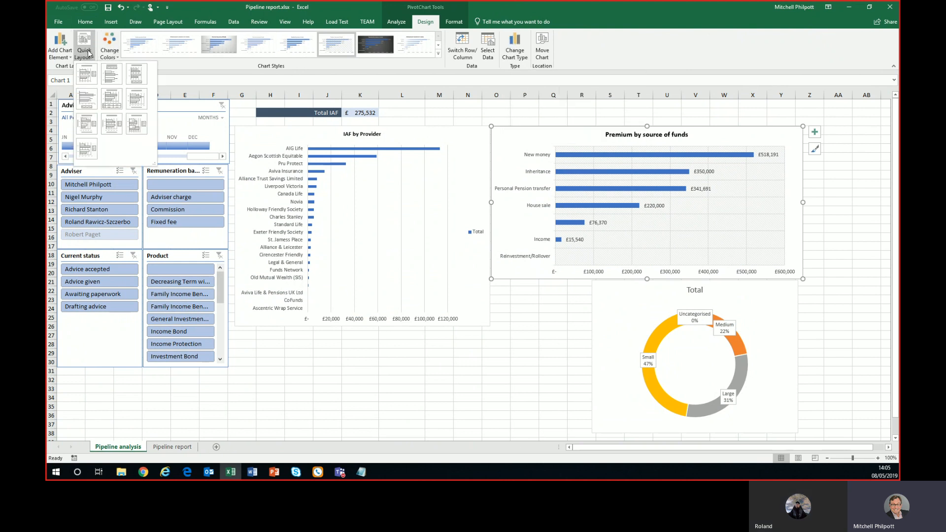
{"action": "left_click", "coordinate": [65, 54]}
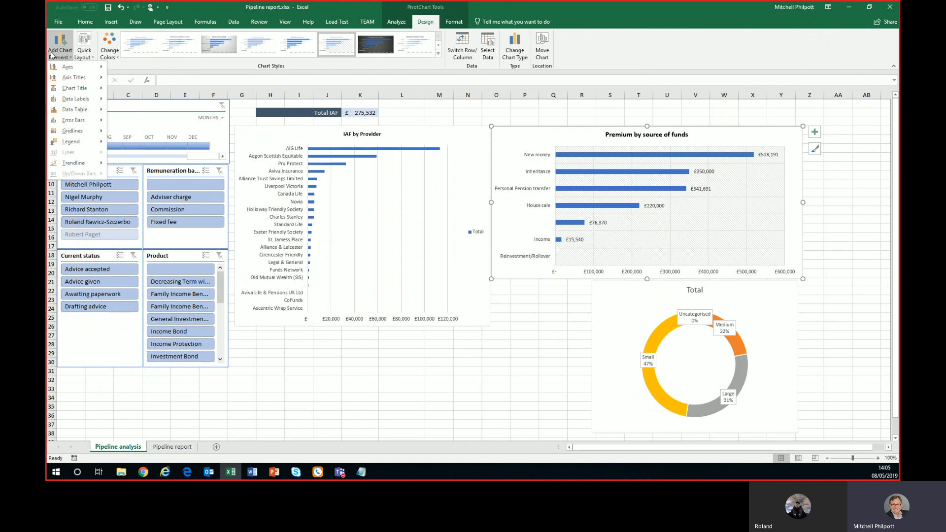
{"action": "left_click", "coordinate": [112, 54]}
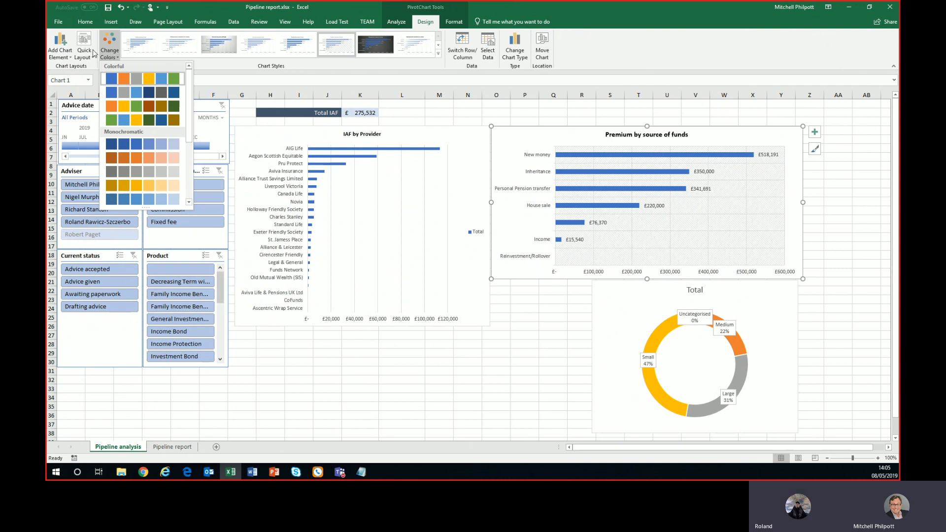
{"action": "left_click", "coordinate": [610, 63]}
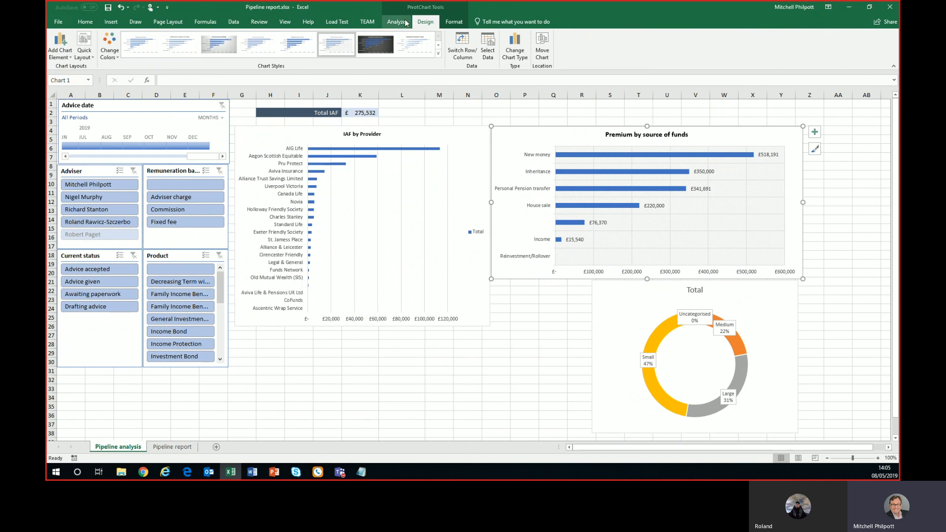
- Hide the gridlines, the row and column headings, and the formula bar on the Pipeline analysis sheet
{"action": "left_click", "coordinate": [284, 21]}
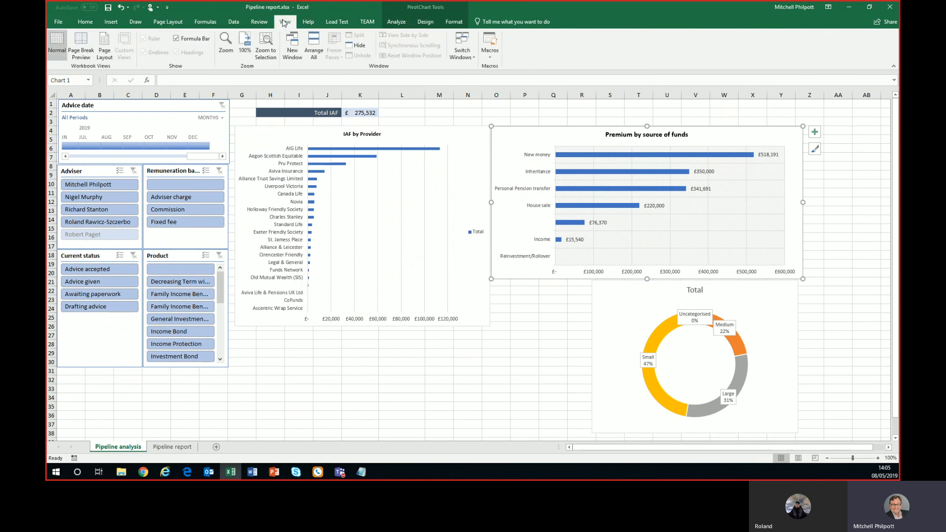
{"action": "left_click", "coordinate": [177, 39]}
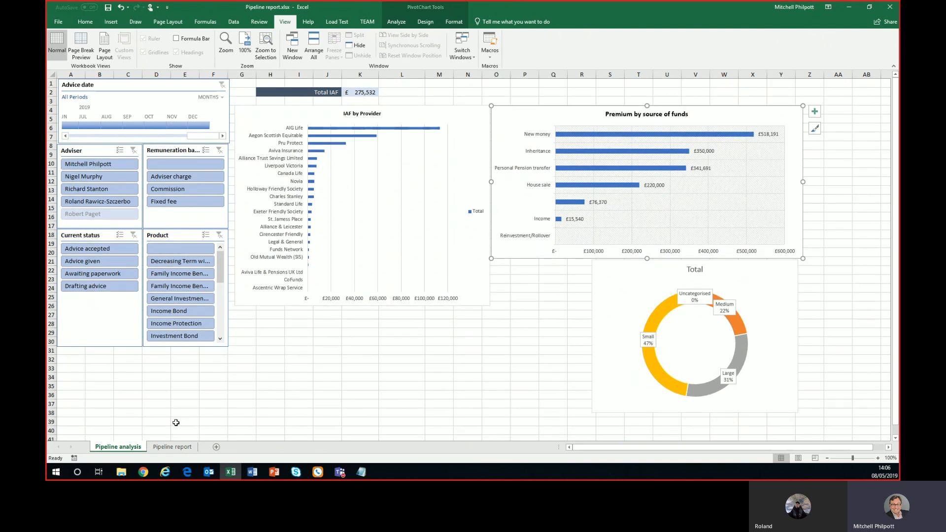
{"action": "right_click", "coordinate": [133, 450]}
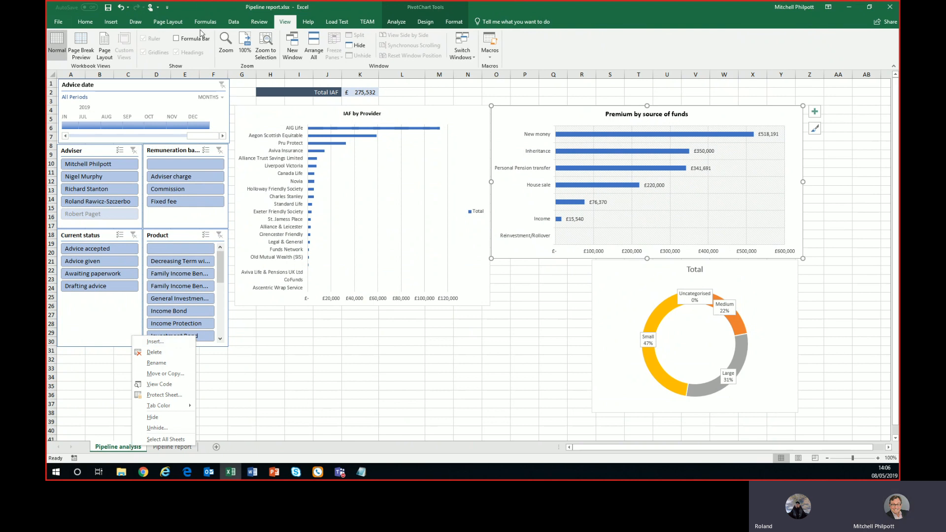
{"action": "left_click", "coordinate": [176, 39]}
{"action": "left_click", "coordinate": [258, 380]}
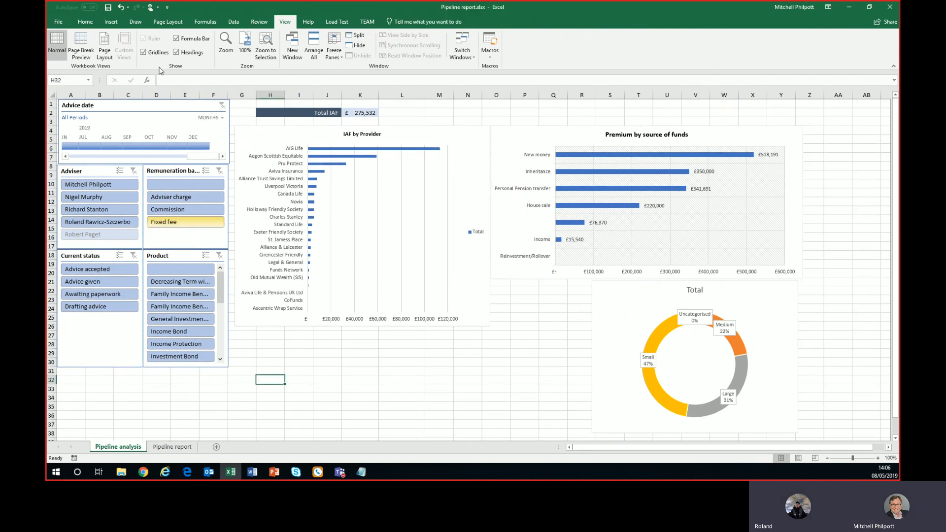
{"action": "left_click", "coordinate": [156, 52]}
{"action": "left_click", "coordinate": [187, 56]}
{"action": "left_click", "coordinate": [369, 374]}
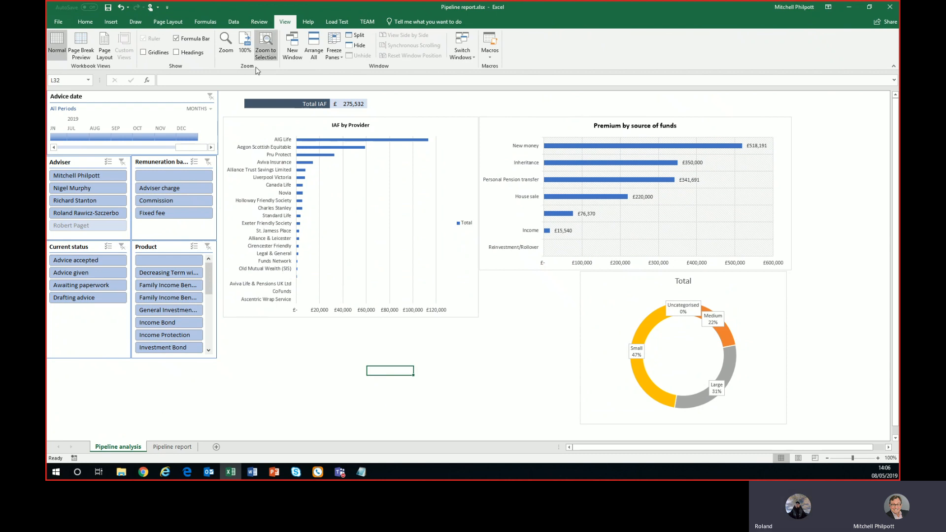
{"action": "left_click", "coordinate": [176, 38]}
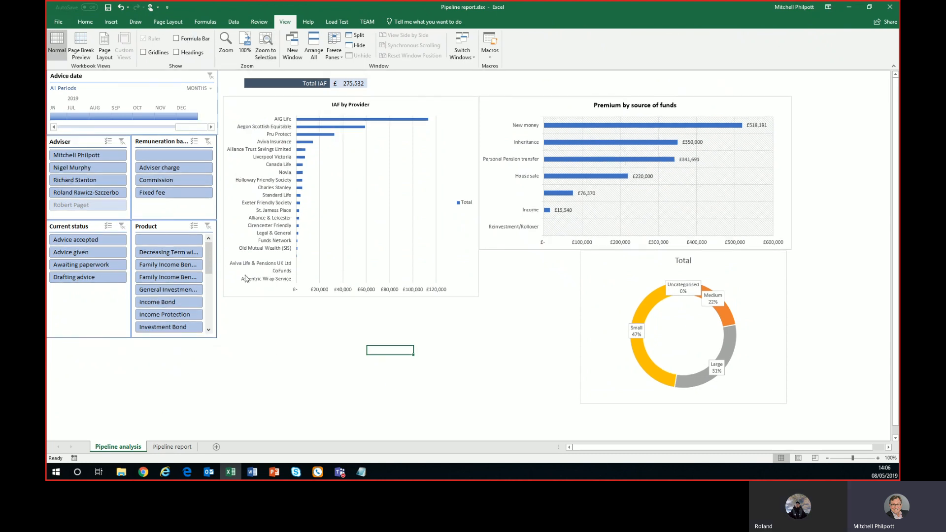
- Save the Pipeline report workbook, keeping Pipeline analysis as the active sheet
{"action": "left_click", "coordinate": [163, 448]}
{"action": "left_click", "coordinate": [142, 448]}
{"action": "left_click", "coordinate": [86, 22]}
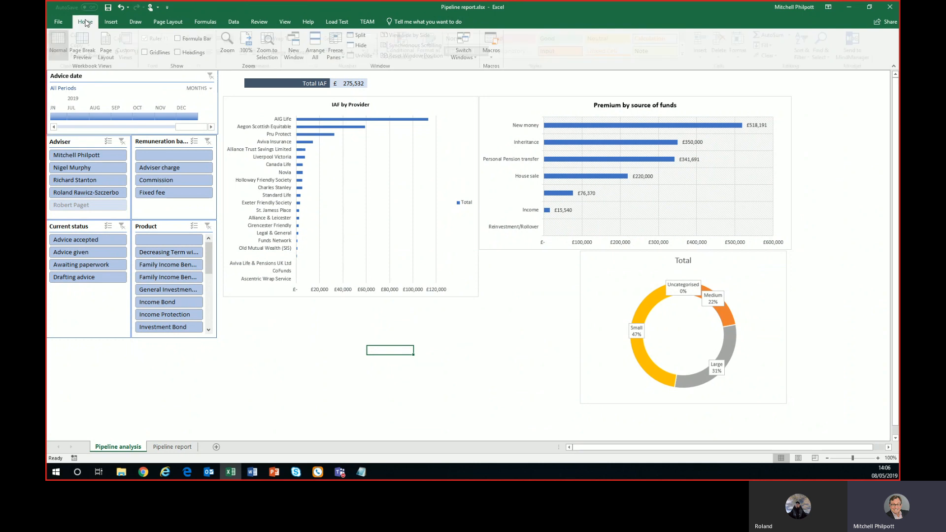
{"action": "left_click", "coordinate": [108, 7]}
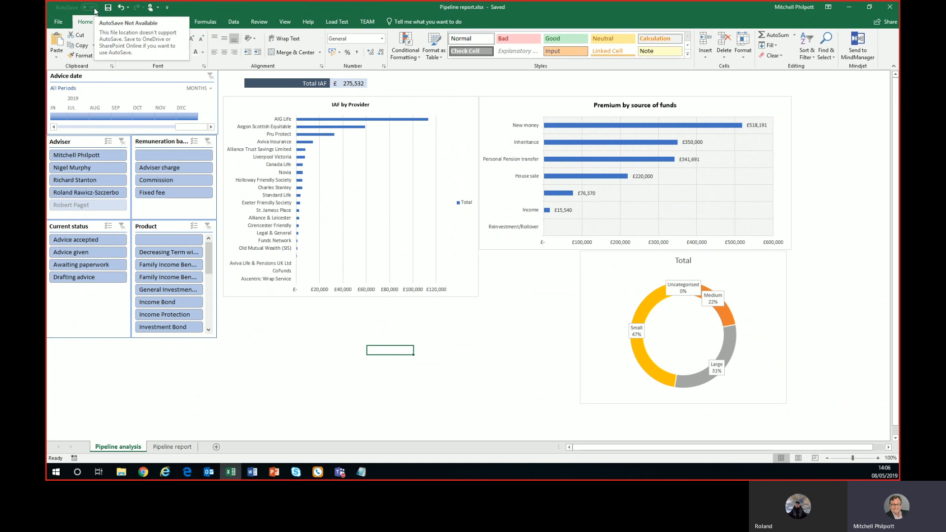
{"action": "left_click", "coordinate": [173, 447]}
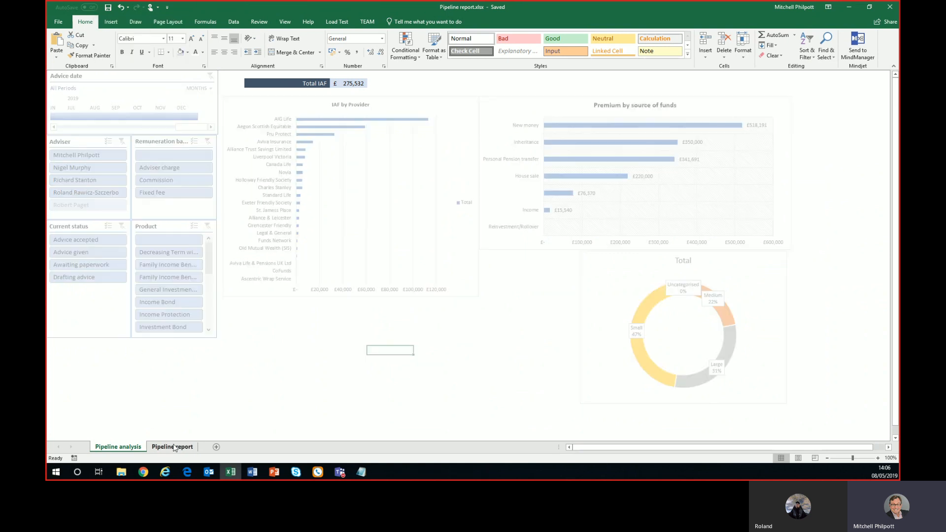
{"action": "left_click", "coordinate": [119, 447]}
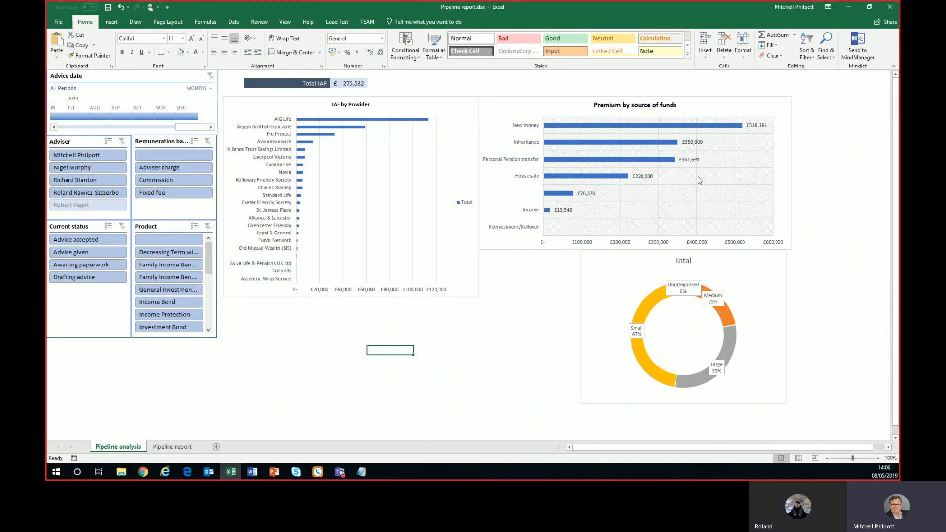
- Close the Pipeline report workbook, and close the untitled Notepad note without saving it
{"action": "left_click", "coordinate": [891, 8]}
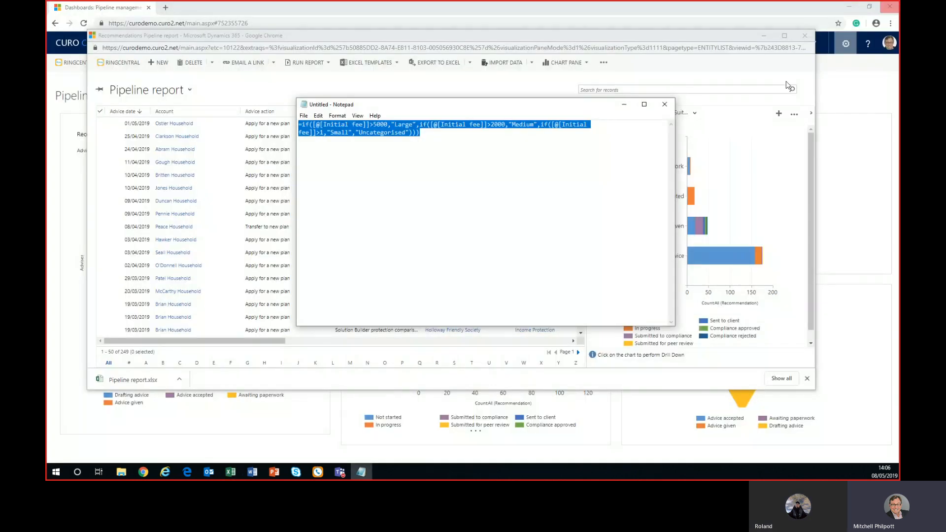
{"action": "left_click", "coordinate": [665, 104]}
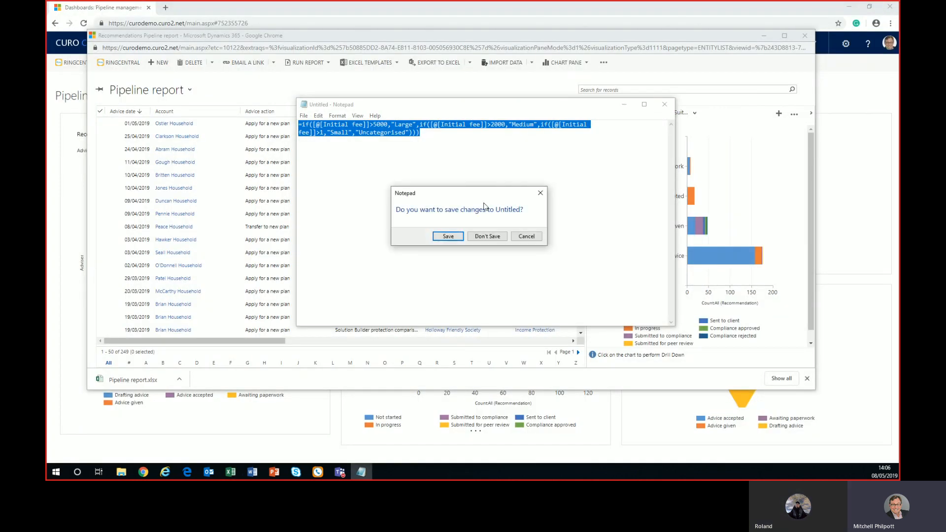
{"action": "left_click", "coordinate": [487, 236]}
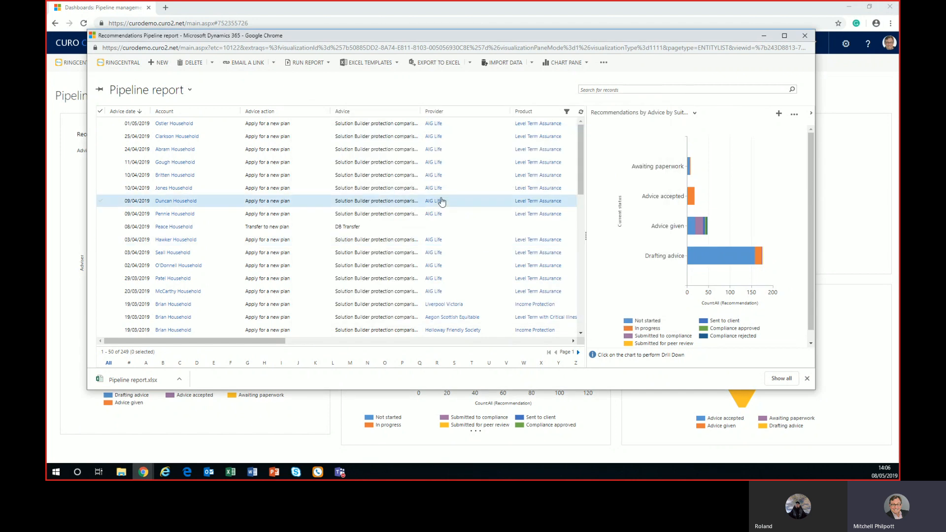
{"action": "left_click", "coordinate": [400, 65]}
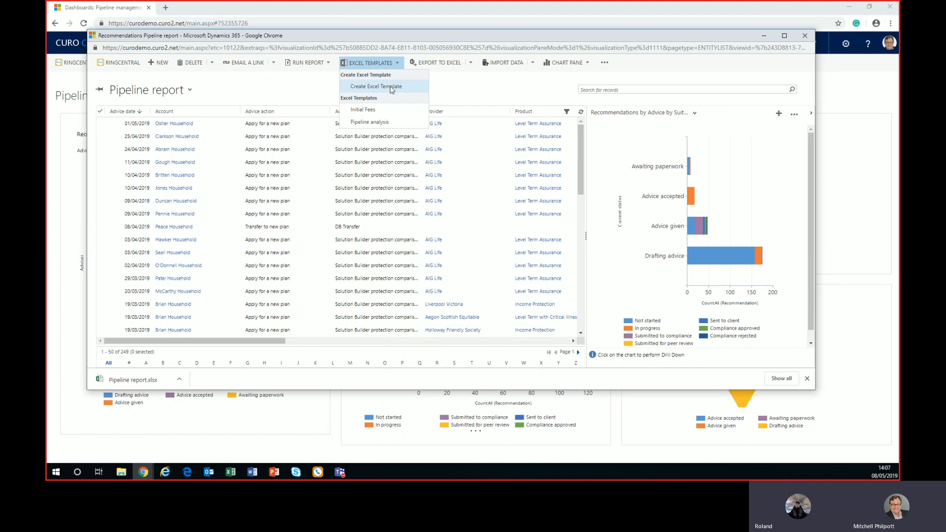
{"action": "left_click", "coordinate": [391, 88]}
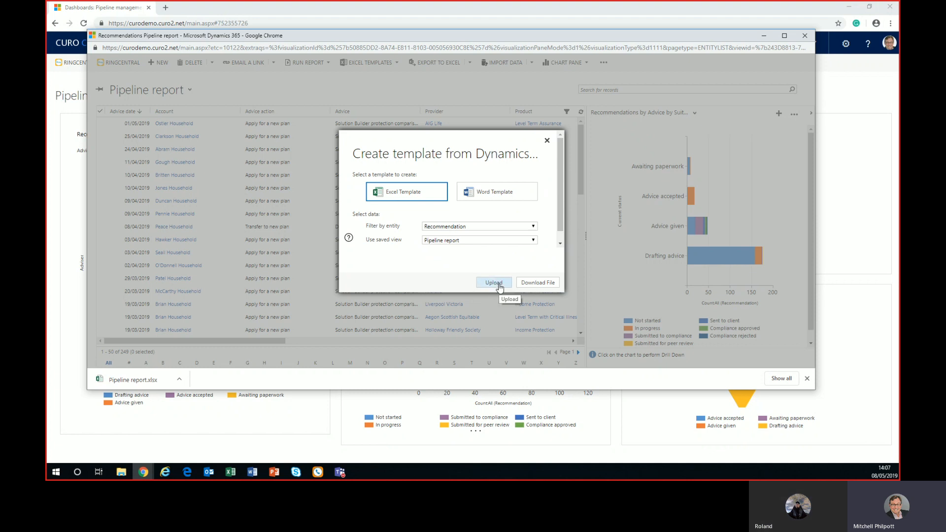
{"action": "left_click", "coordinate": [498, 285]}
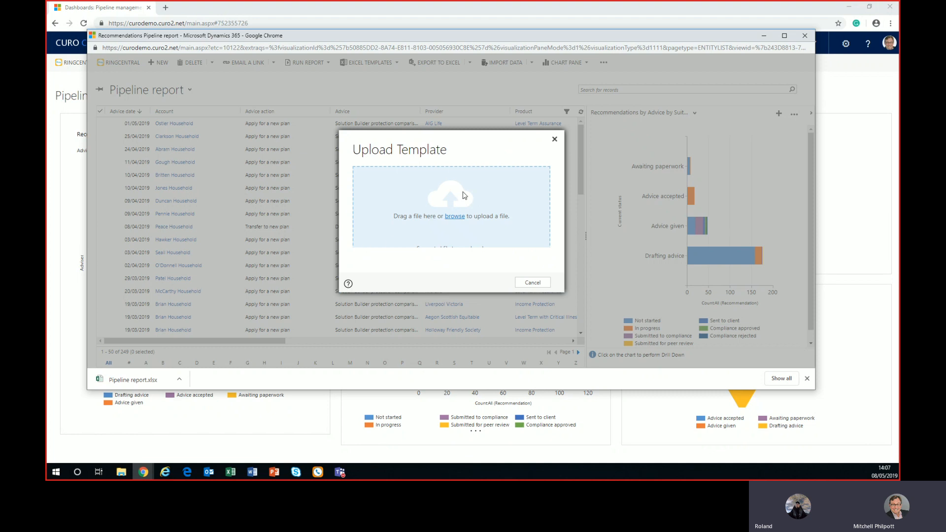
{"action": "left_click", "coordinate": [555, 140]}
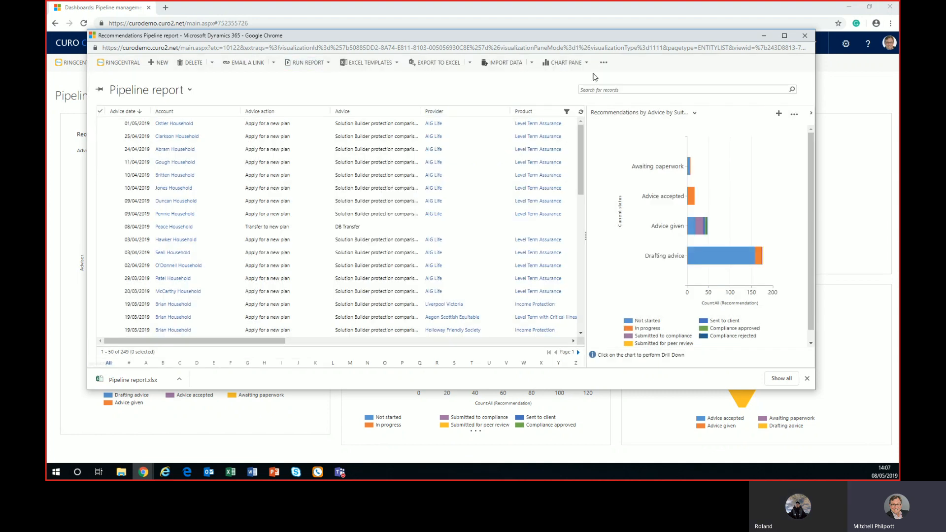
- Close the CRM's Pipeline report window and open the Templates page in the Settings area
{"action": "left_click", "coordinate": [806, 37]}
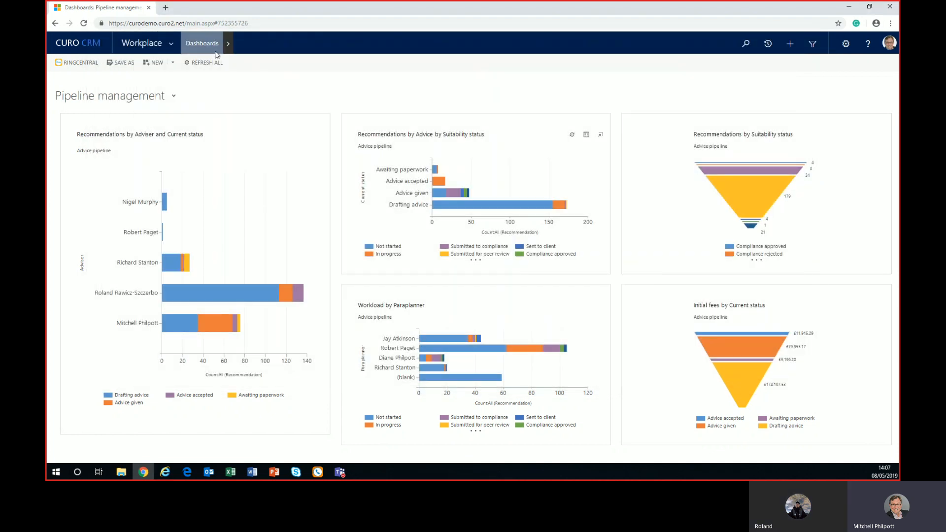
{"action": "left_click", "coordinate": [148, 43]}
{"action": "left_click", "coordinate": [518, 76]}
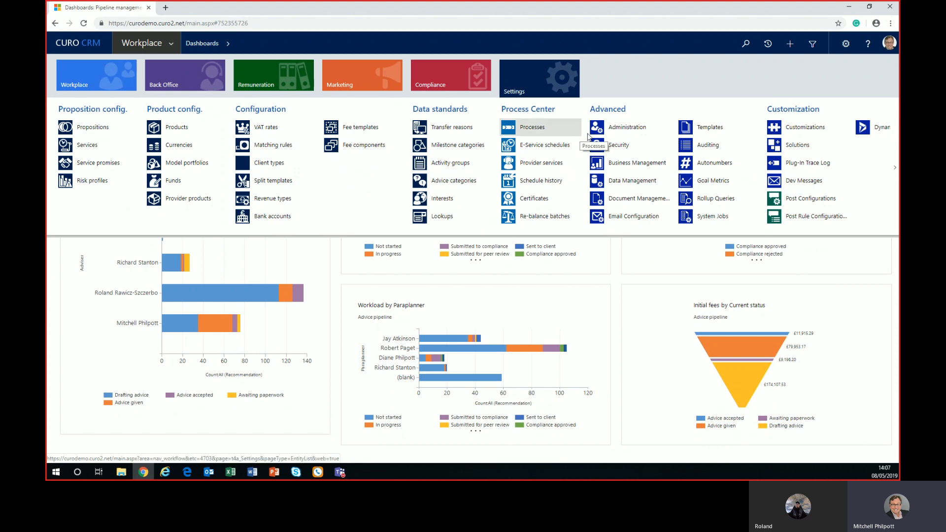
{"action": "left_click", "coordinate": [709, 127]}
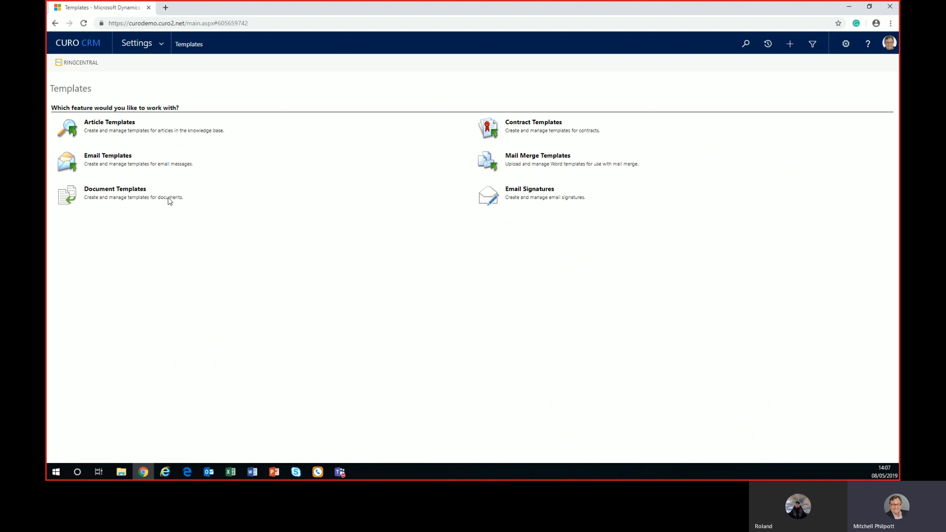
- Upload Pipeline report demo.xlsx as a new document template, and save and close its template record
{"action": "left_click", "coordinate": [115, 191]}
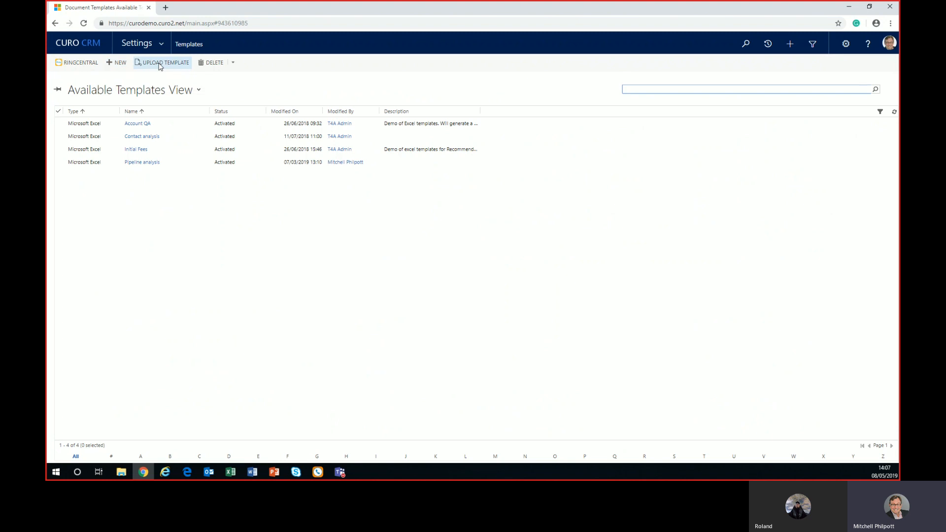
{"action": "left_click", "coordinate": [160, 64]}
{"action": "left_click_drag", "start_coordinate": [137, 300], "coordinate": [308, 283]}
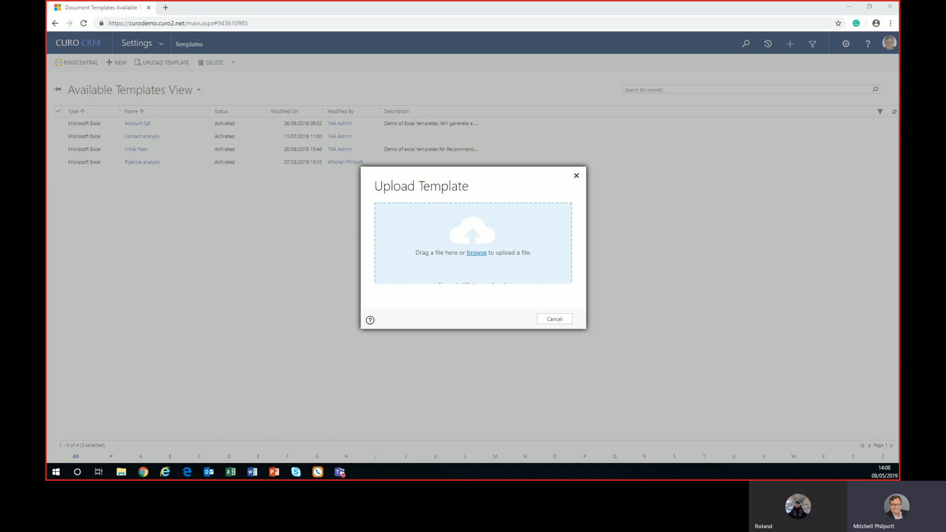
{"action": "left_click_drag", "start_coordinate": [95, 342], "coordinate": [468, 245]}
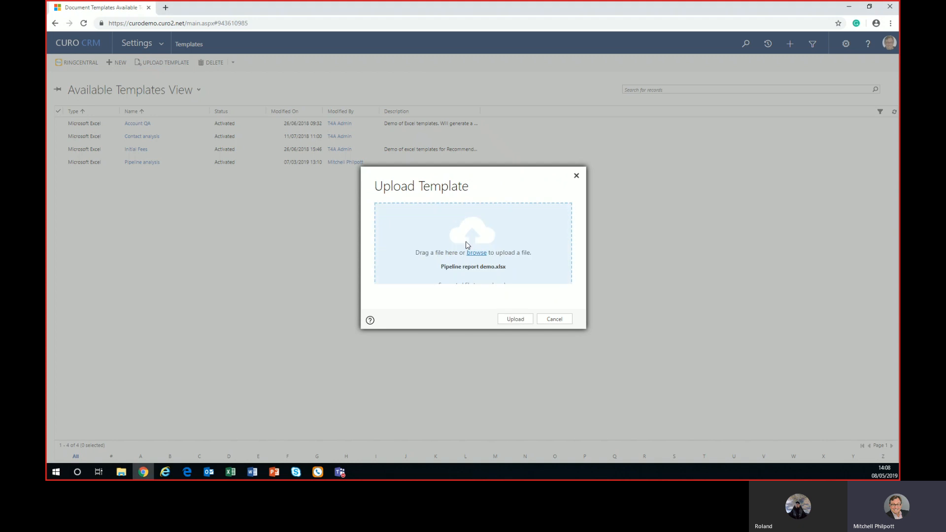
{"action": "left_click", "coordinate": [512, 321]}
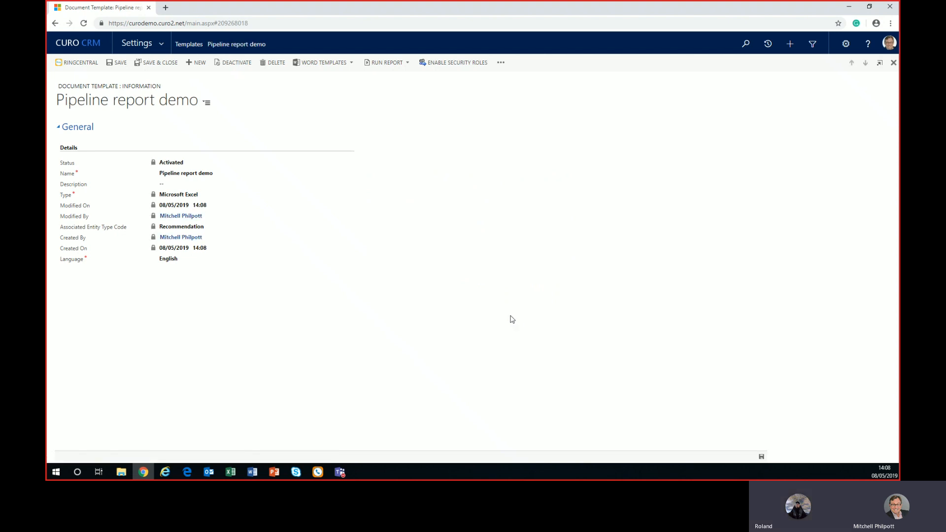
{"action": "left_click", "coordinate": [121, 64]}
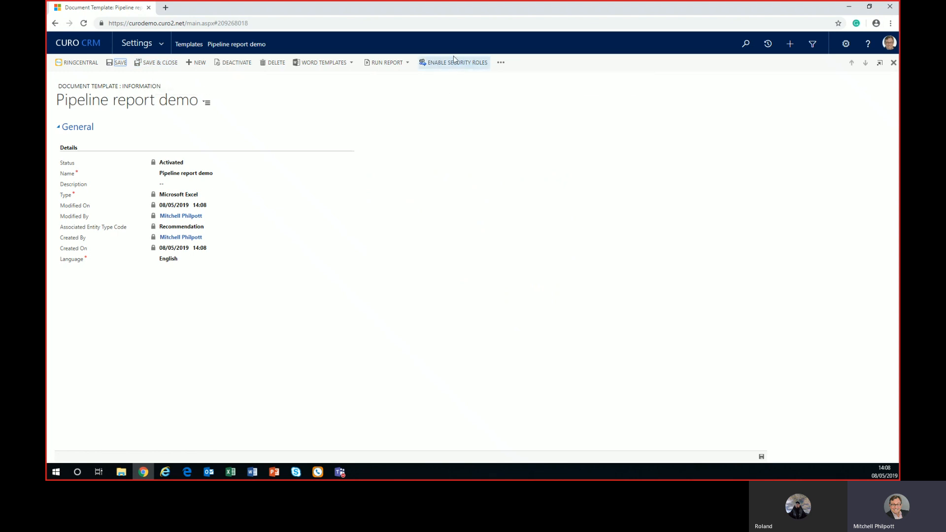
{"action": "left_click", "coordinate": [159, 66]}
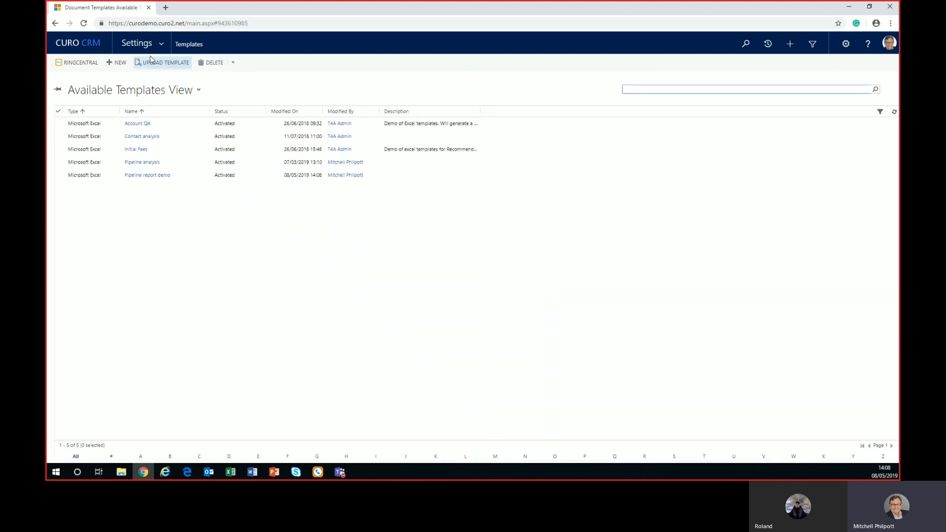
- From the Workplace dashboards, open the records behind the Recommendations by Advice by Suitability status chart in a maximized window
{"action": "left_click", "coordinate": [143, 44]}
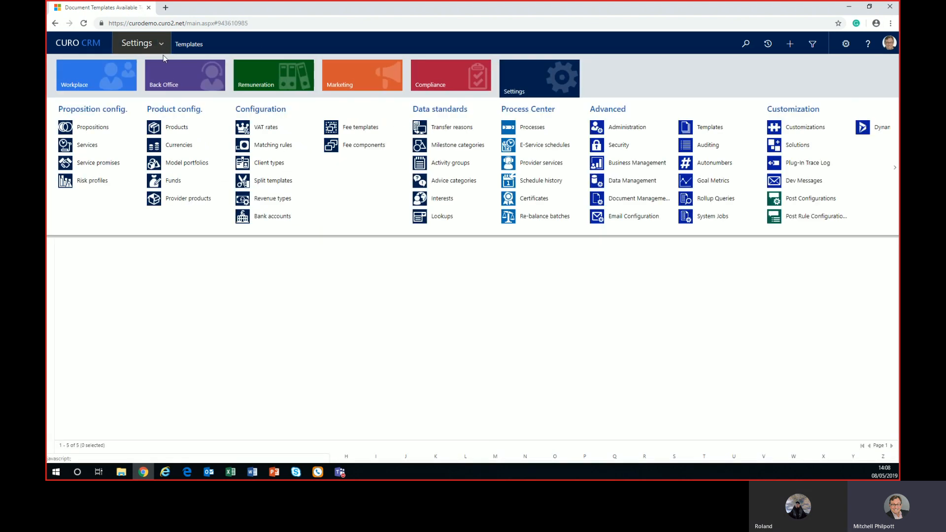
{"action": "left_click", "coordinate": [102, 79]}
{"action": "left_click", "coordinate": [93, 130]}
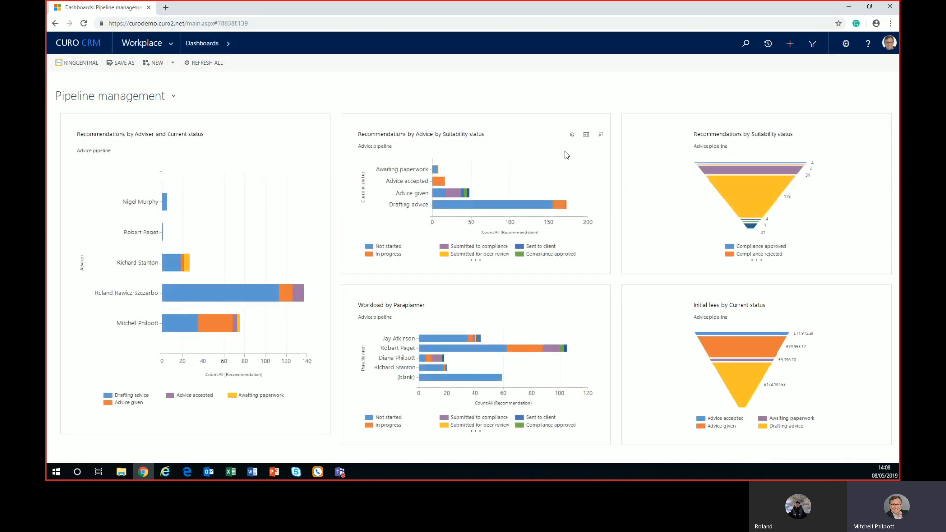
{"action": "left_click", "coordinate": [586, 134]}
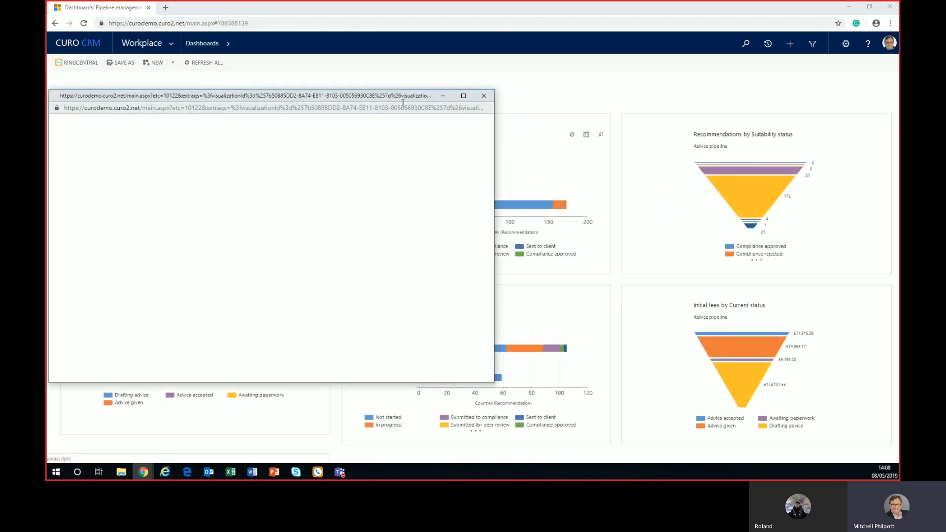
{"action": "left_click_drag", "start_coordinate": [387, 96], "coordinate": [576, 47]}
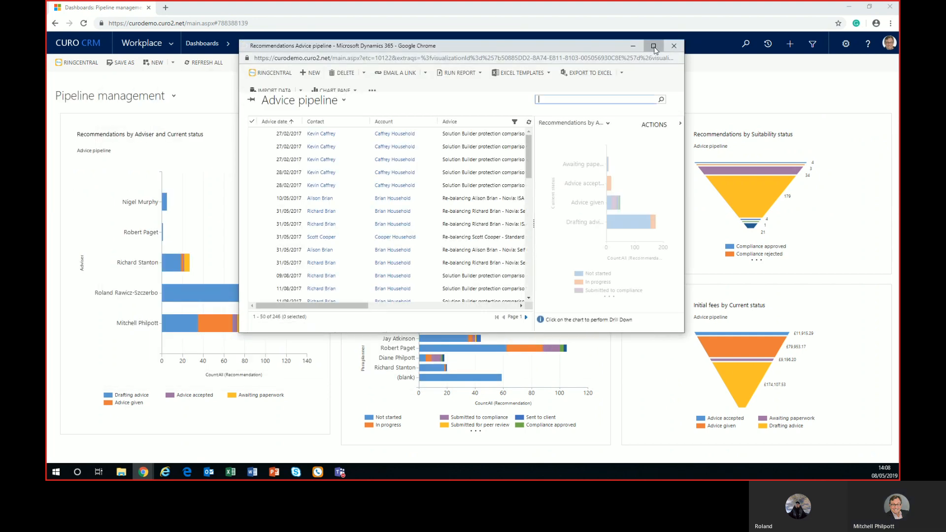
{"action": "left_click", "coordinate": [653, 47]}
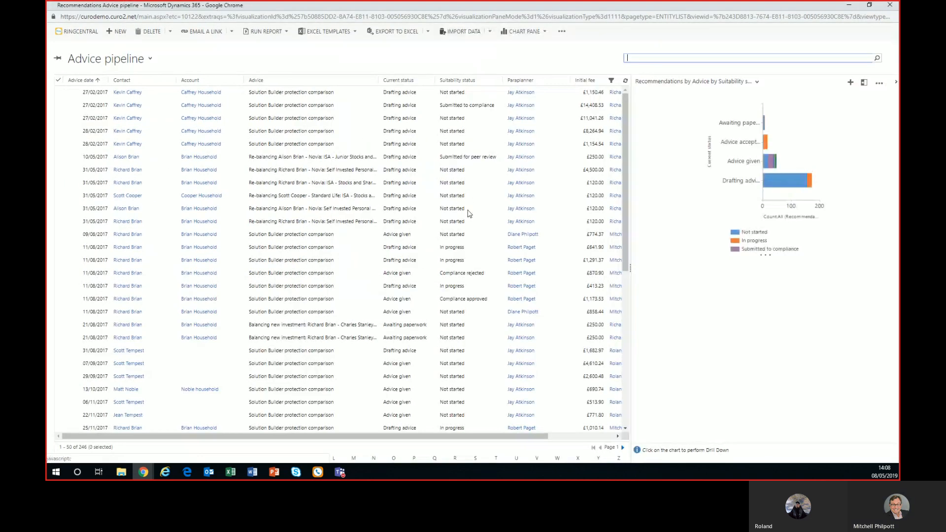
- Generate an Excel workbook from the Advice pipeline view with the Pipeline report demo template and open the downloaded file
{"action": "left_click", "coordinate": [355, 32]}
{"action": "left_click", "coordinate": [364, 103]}
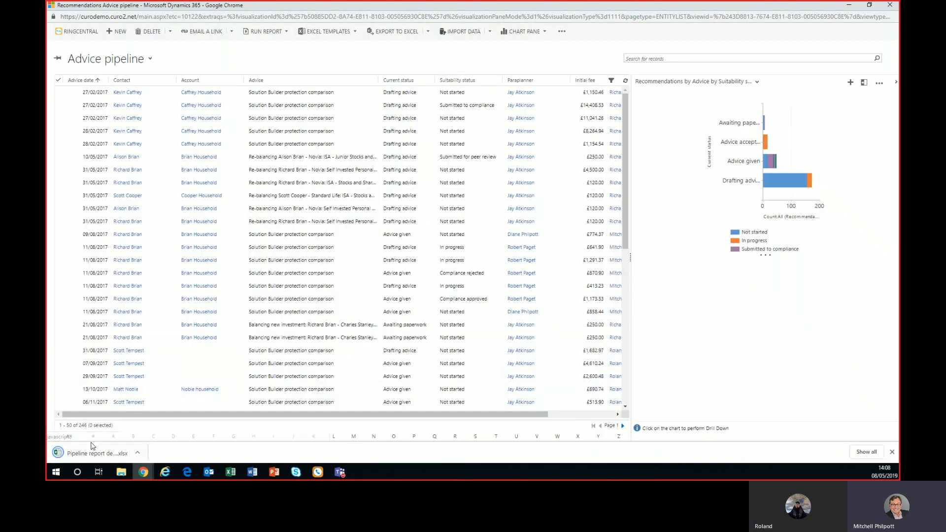
{"action": "left_click", "coordinate": [92, 448]}
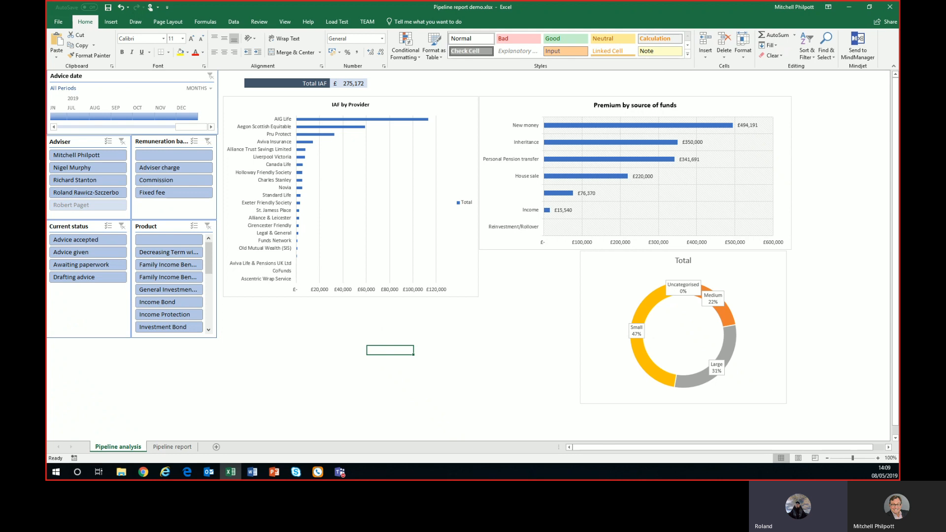
{"action": "key", "text": "alt+Tab"}
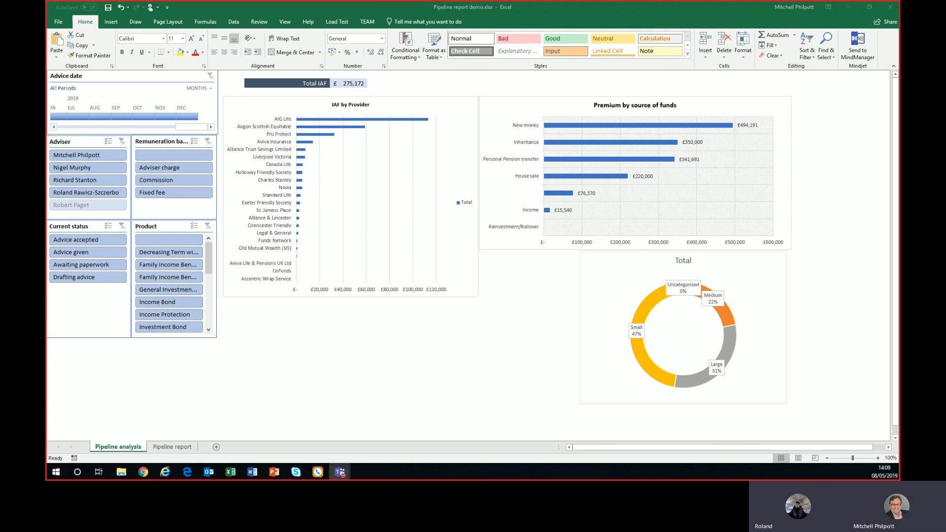